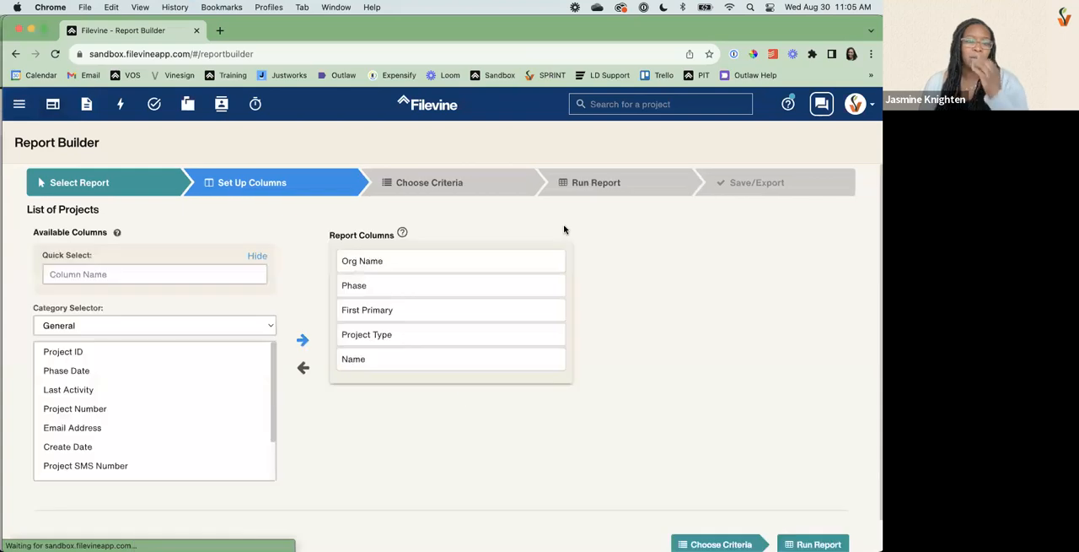
Show more available columns by choosing the VSBP: Personal Injury project type.
left_click(135, 326)
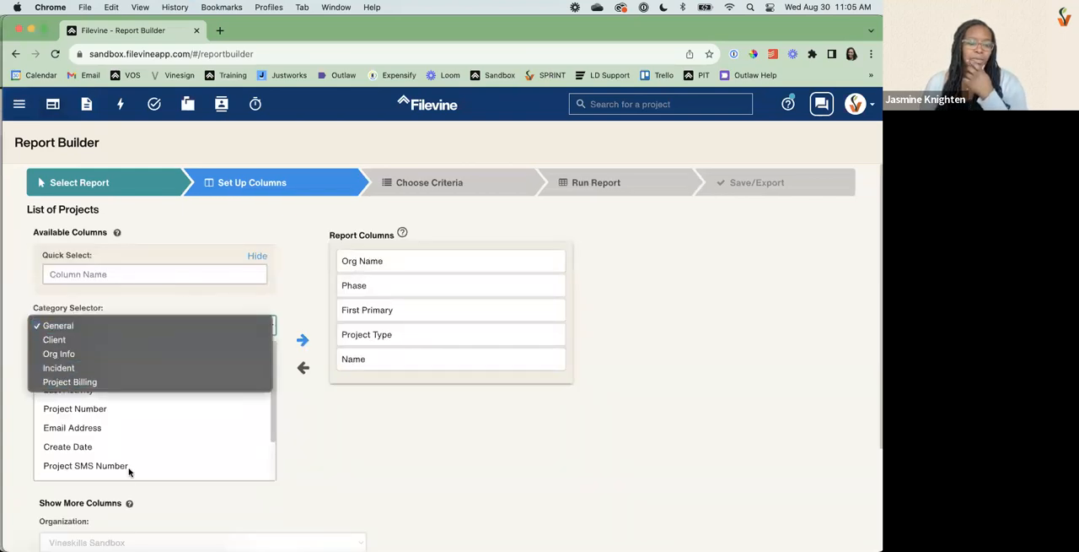
left_click(590, 477)
scroll(112, 473, "down", 5)
left_click(109, 446)
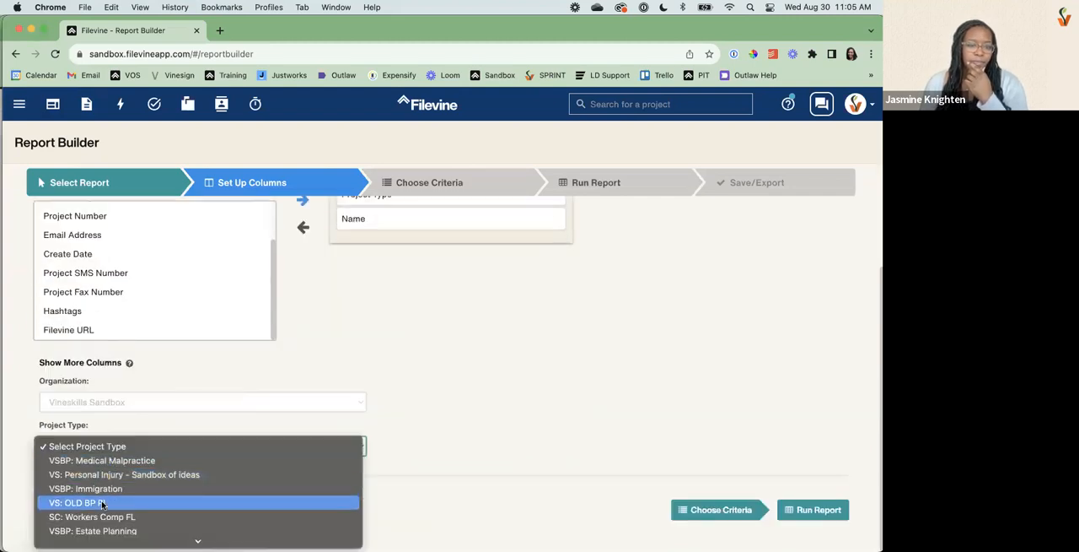
scroll(104, 497, "down", 5)
scroll(103, 504, "down", 3)
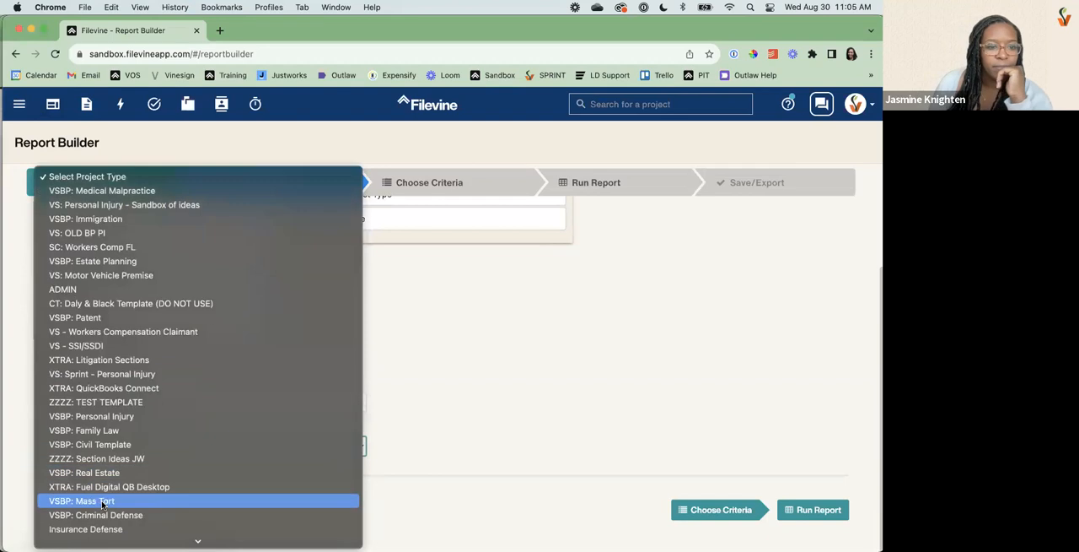
left_click(97, 416)
scroll(93, 371, "up", 3)
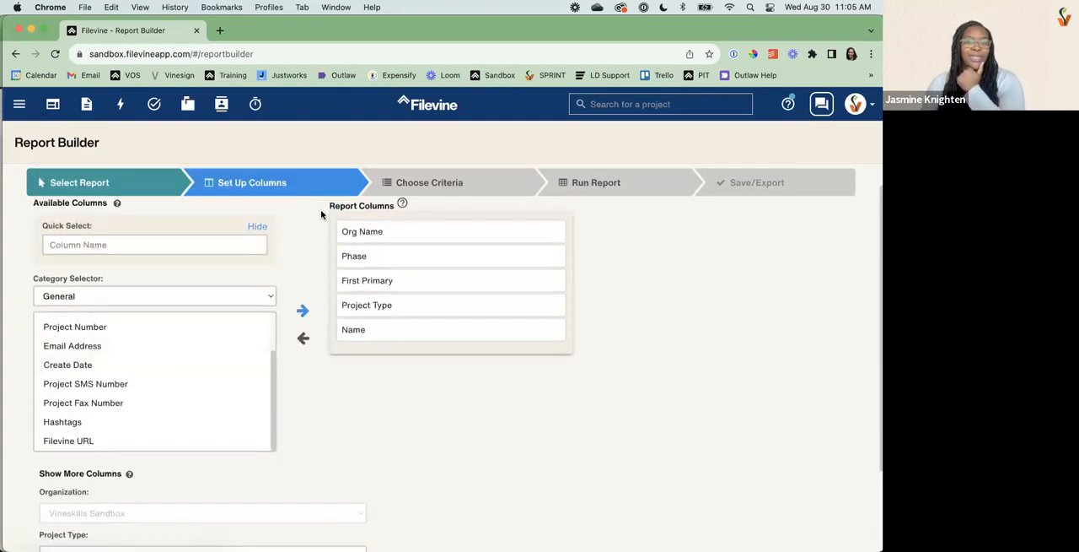
List the columns of the Client : Additional Info category and look through them to the end.
left_click(144, 297)
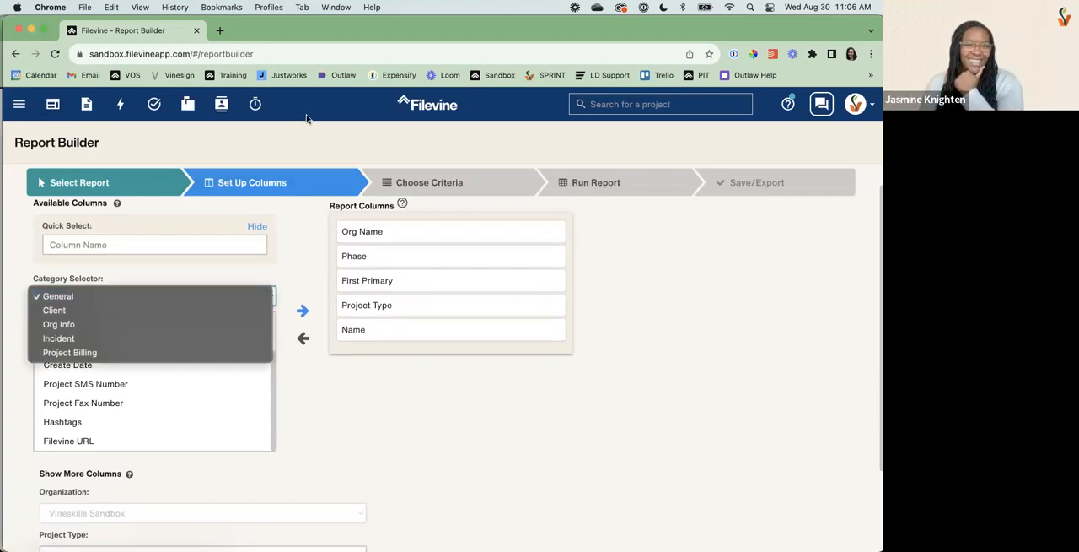
left_click(307, 118)
left_click(124, 296)
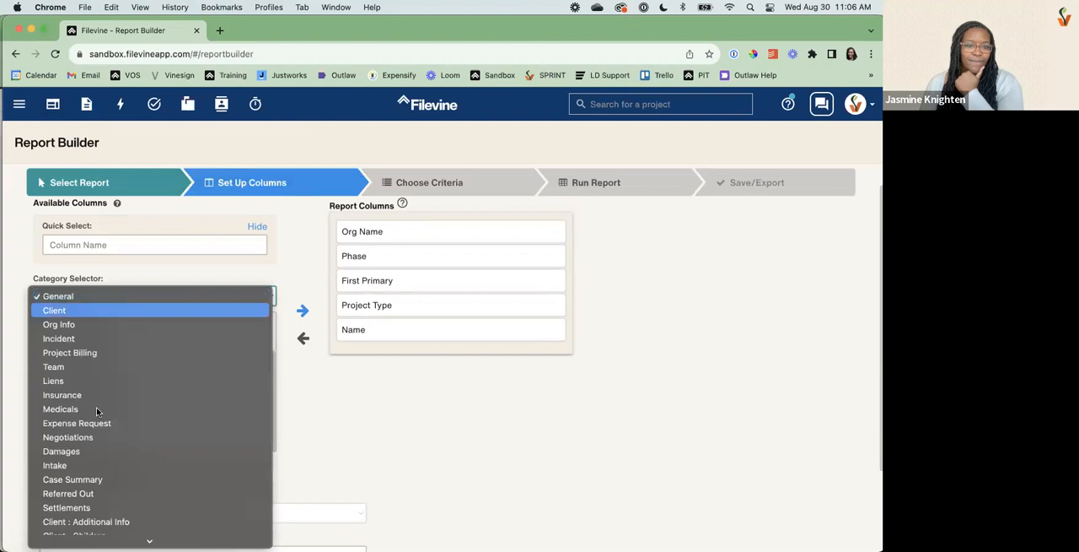
scroll(96, 414, "down", 2)
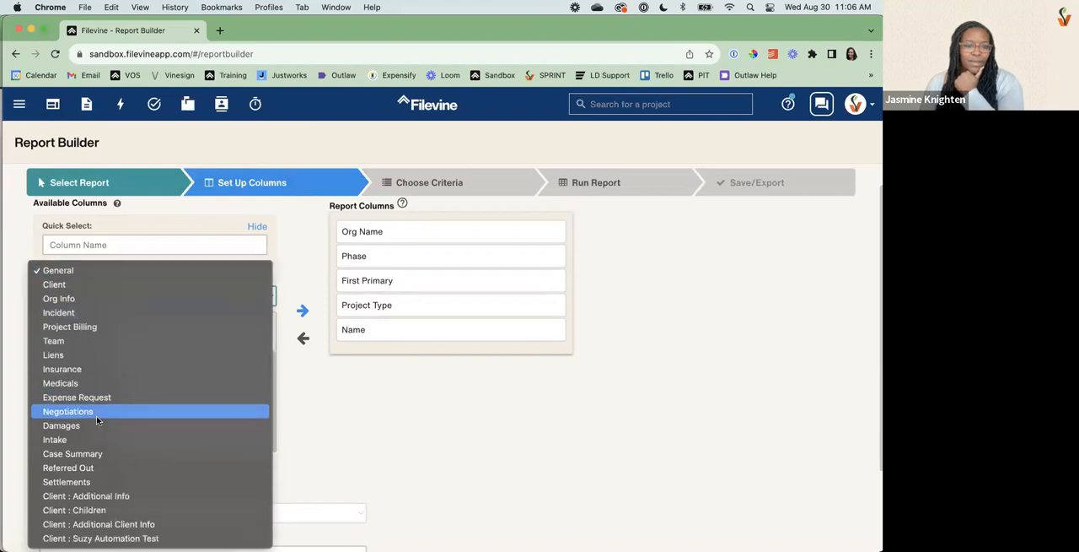
left_click(98, 498)
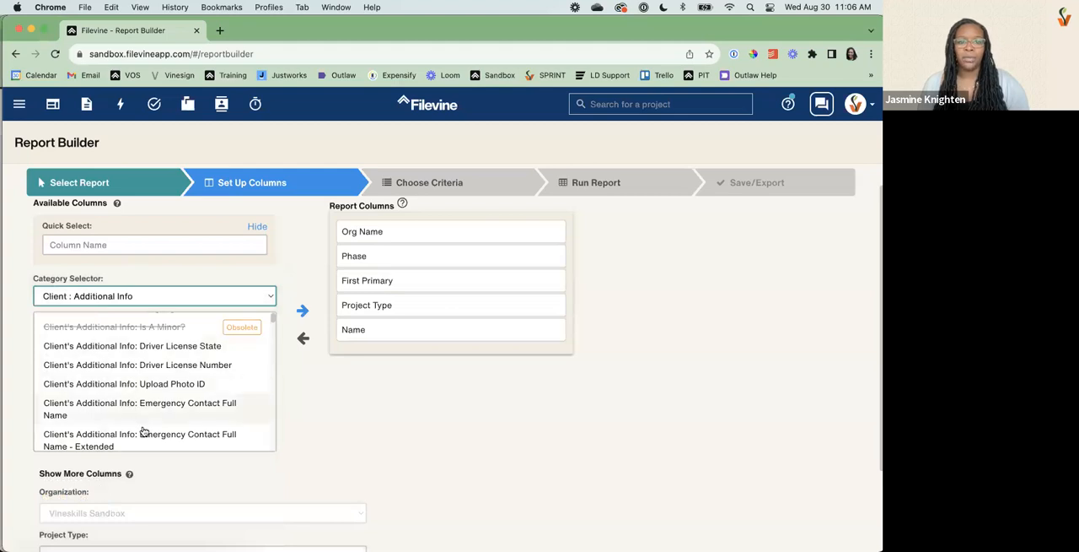
scroll(144, 431, "down", 3)
scroll(160, 428, "down", 5)
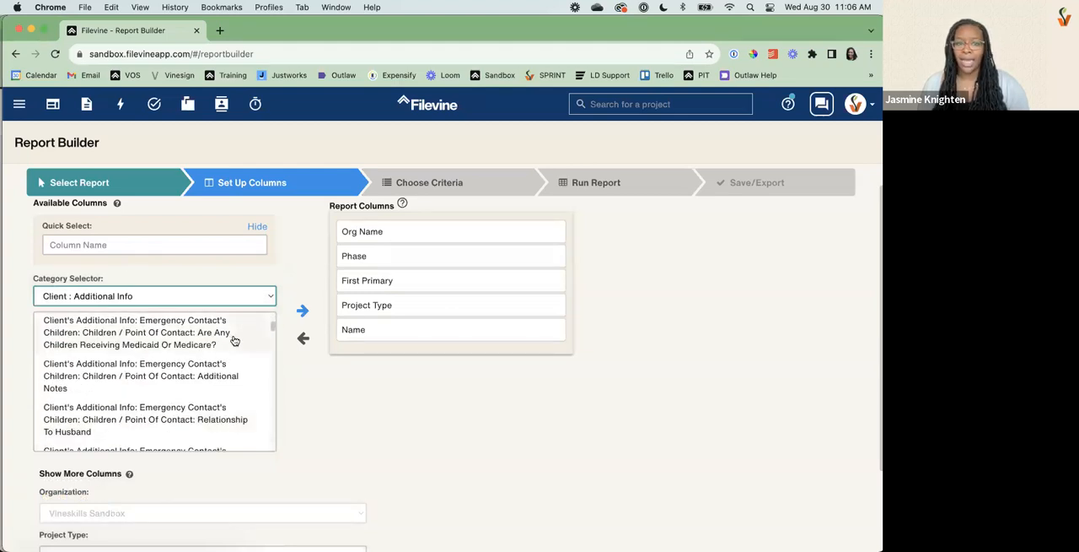
left_click_drag(273, 330, 273, 468)
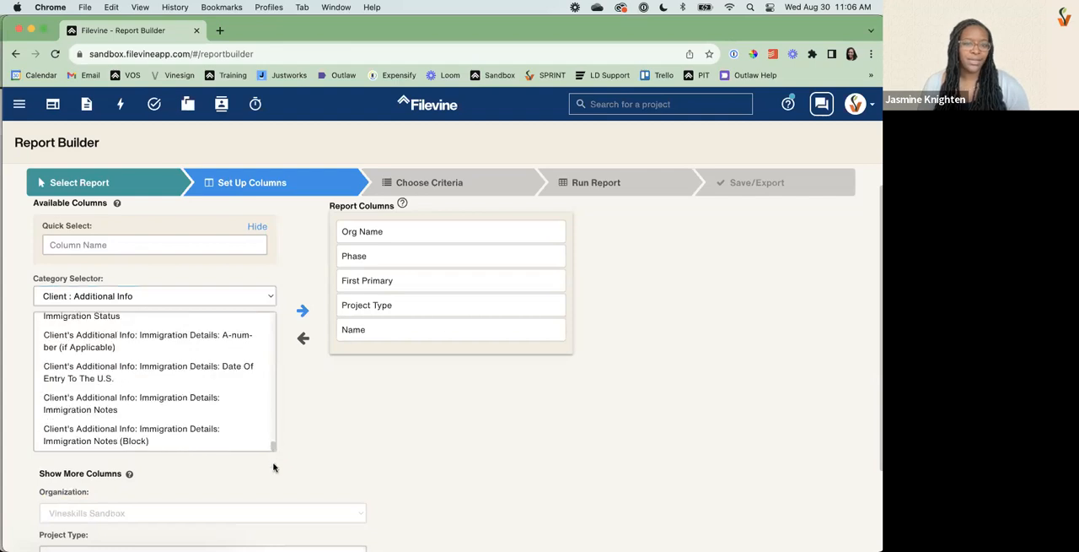
Search the available columns for "notes", replacing the search with "additional notes".
left_click(168, 245)
type("n")
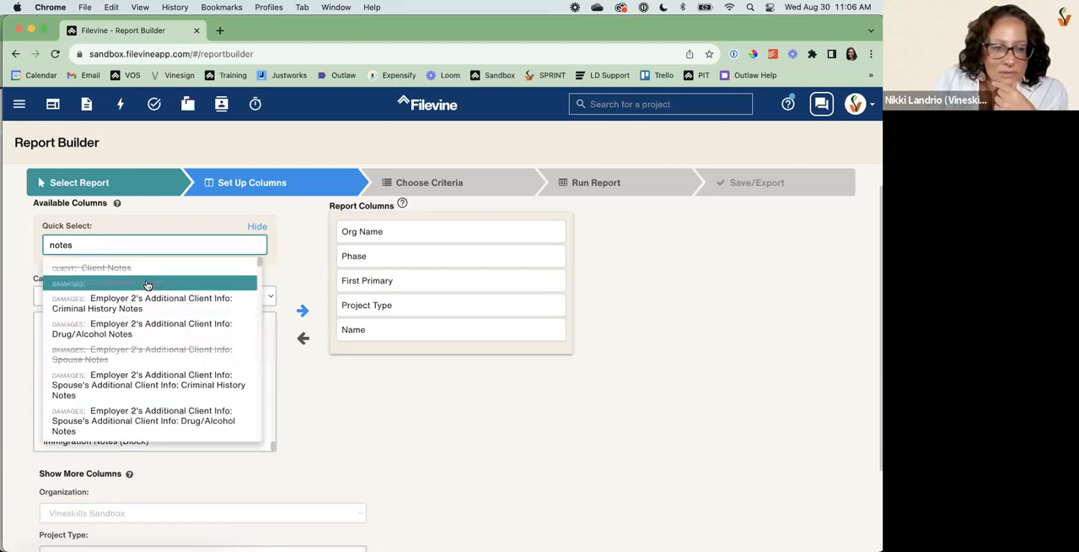
type("ote")
key("BackSpace")
key("BackSpace")
key("BackSpace")
key("BackSpace")
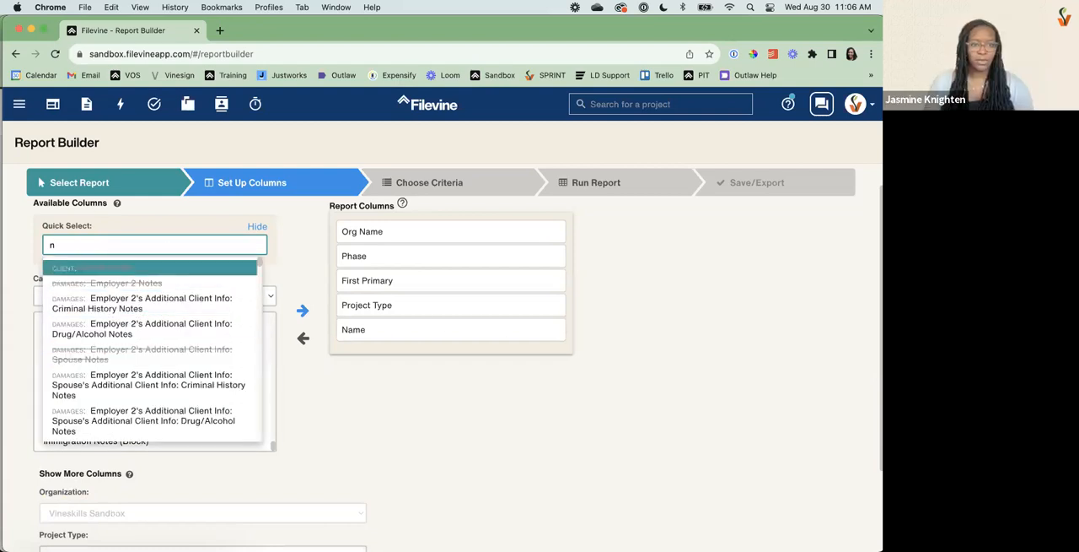
type("additional notes")
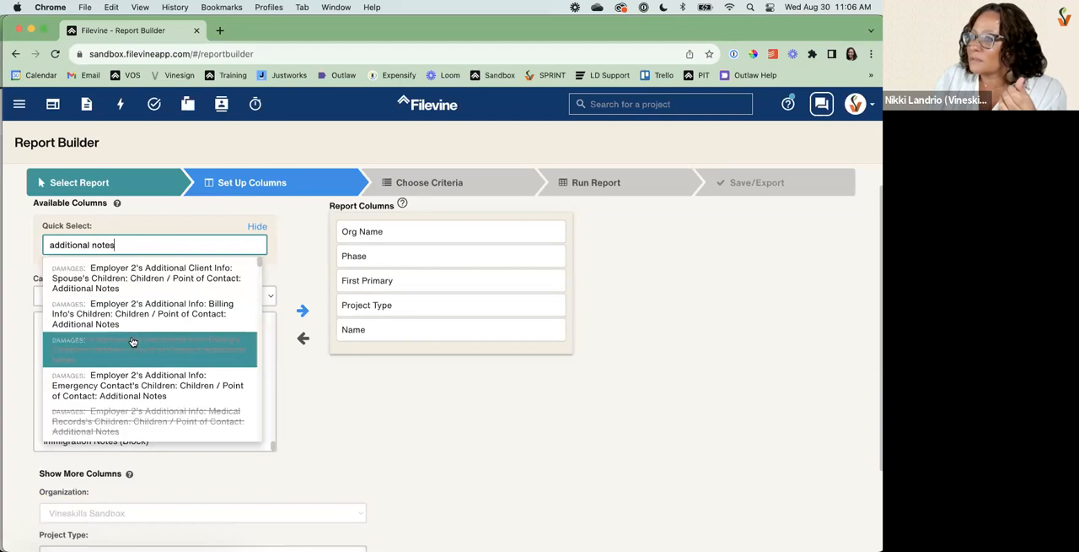
Look through the columns matching "additional notes" for the client's Additional Info notes field, and close the suggestions.
scroll(132, 337, "down", 5)
scroll(132, 341, "down", 4)
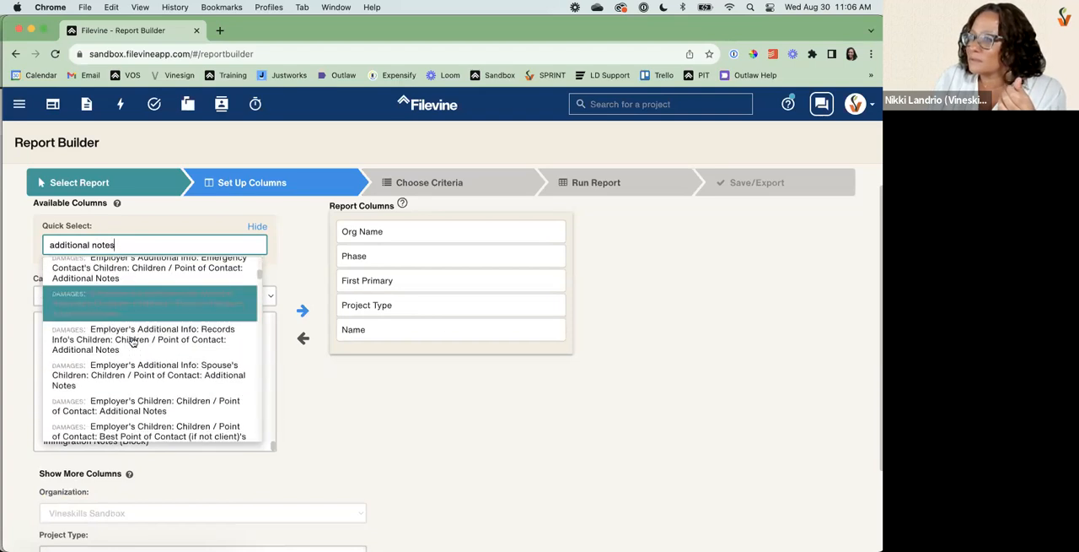
scroll(132, 340, "down", 10)
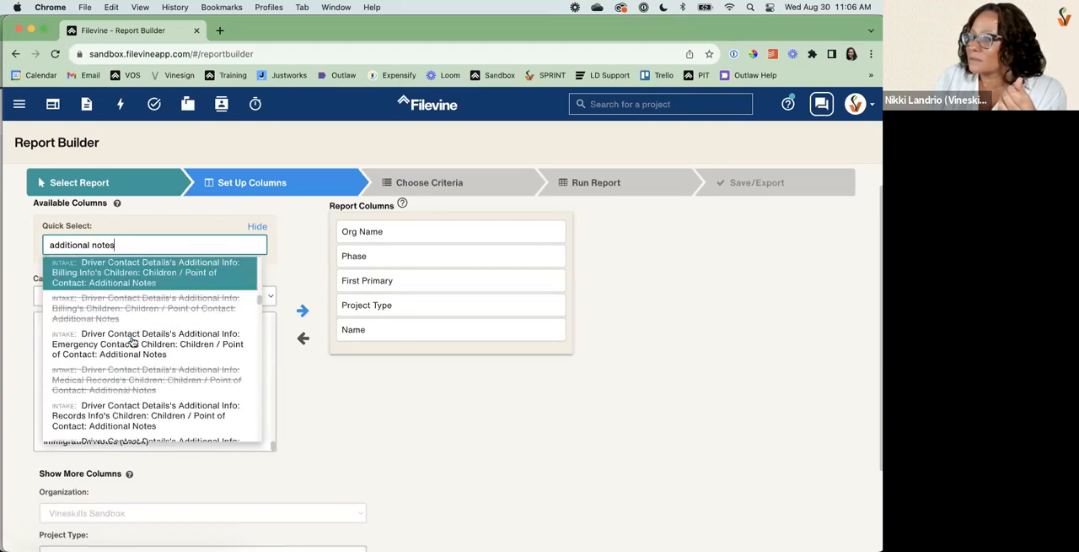
scroll(132, 341, "down", 10)
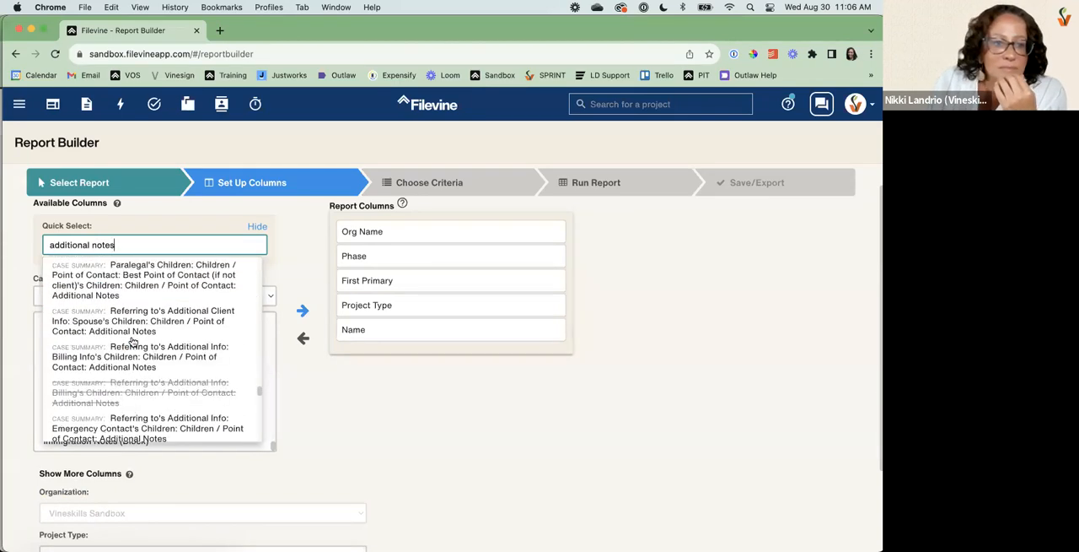
scroll(133, 340, "down", 10)
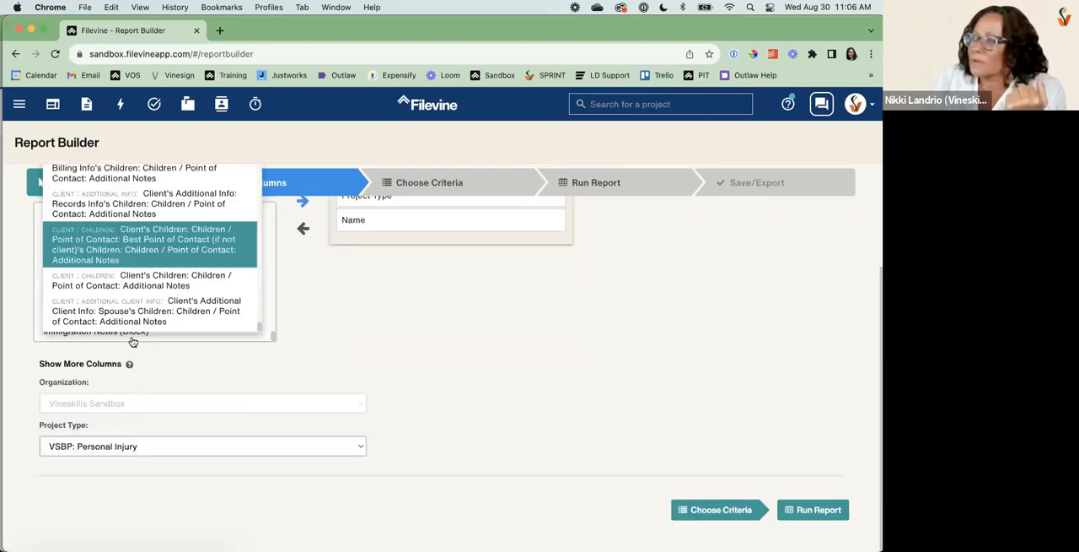
left_click(259, 352)
scroll(202, 320, "up", 3)
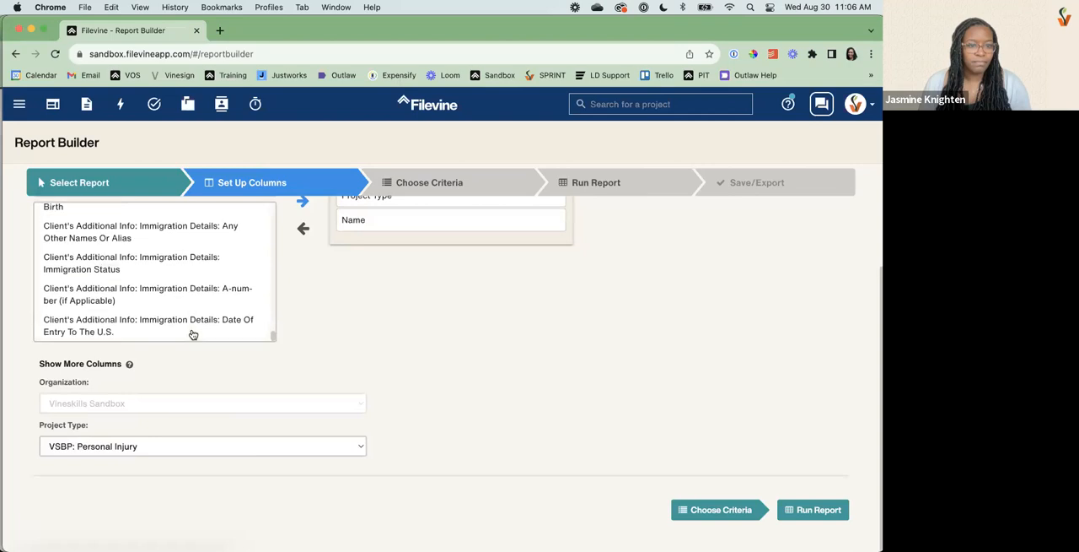
scroll(270, 317, "up", 3)
Change the column category to Client : Children and look through its columns.
left_click(228, 305)
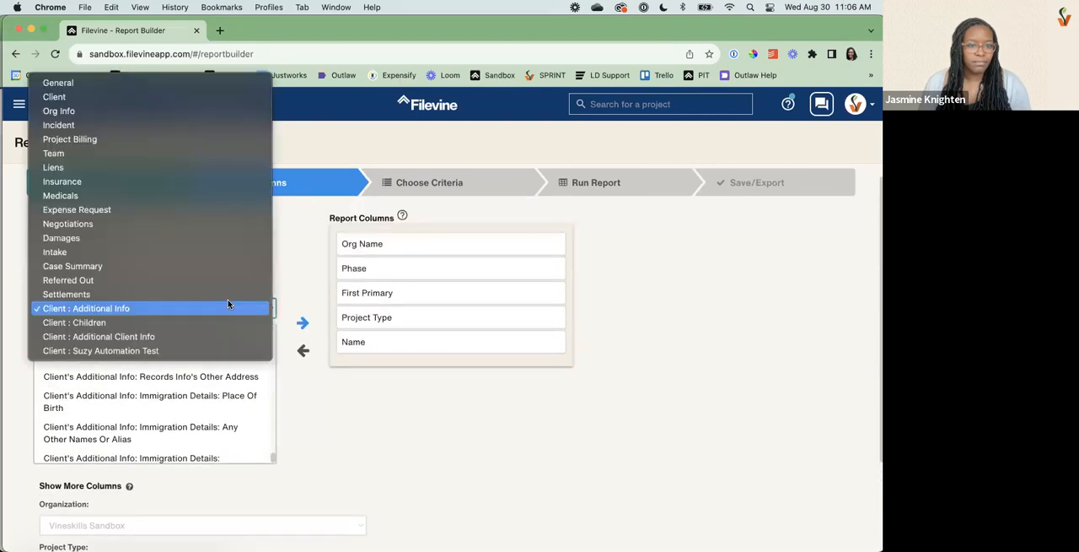
left_click(175, 330)
scroll(171, 392, "up", 5)
scroll(170, 393, "down", 5)
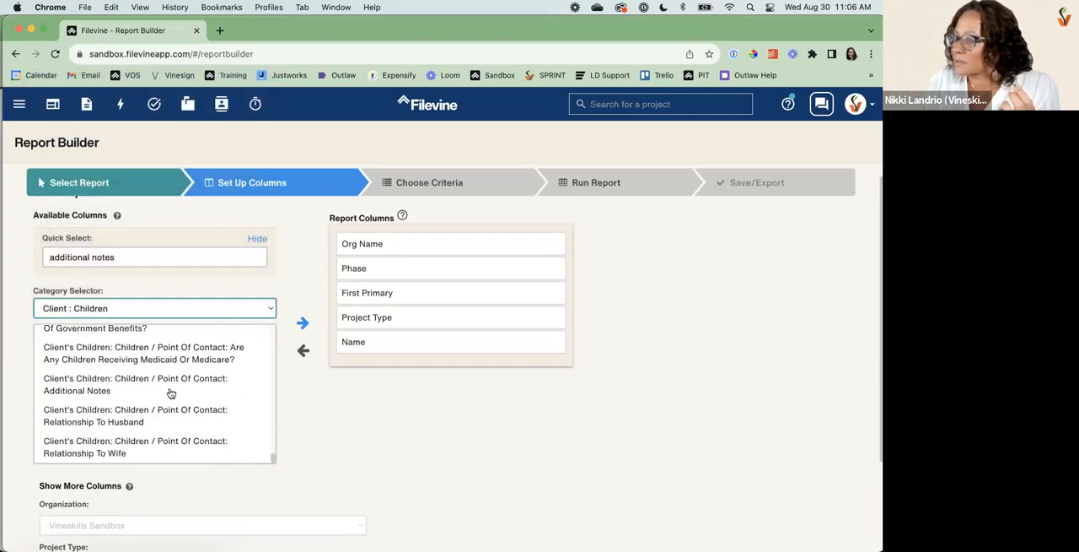
scroll(171, 393, "up", 10)
scroll(171, 393, "up", 3)
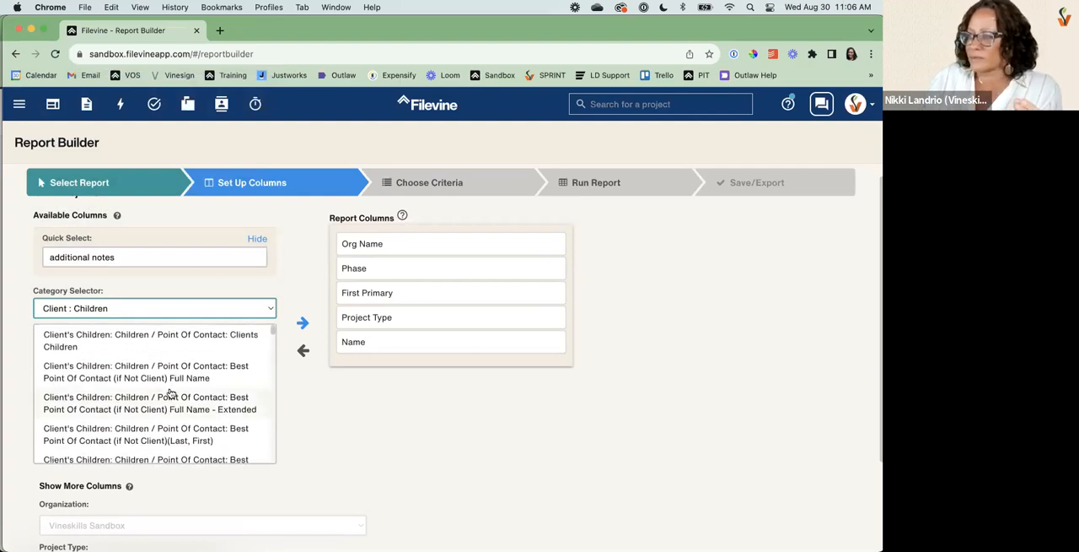
scroll(170, 382, "down", 1)
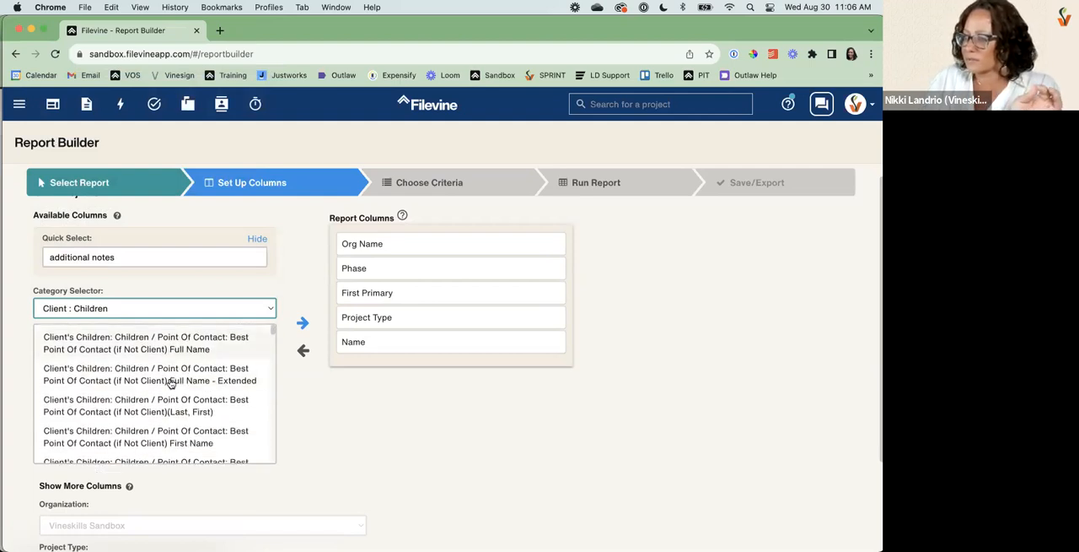
Change the column category to Client : Additional Client Info and check the start of its column list.
left_click(152, 254)
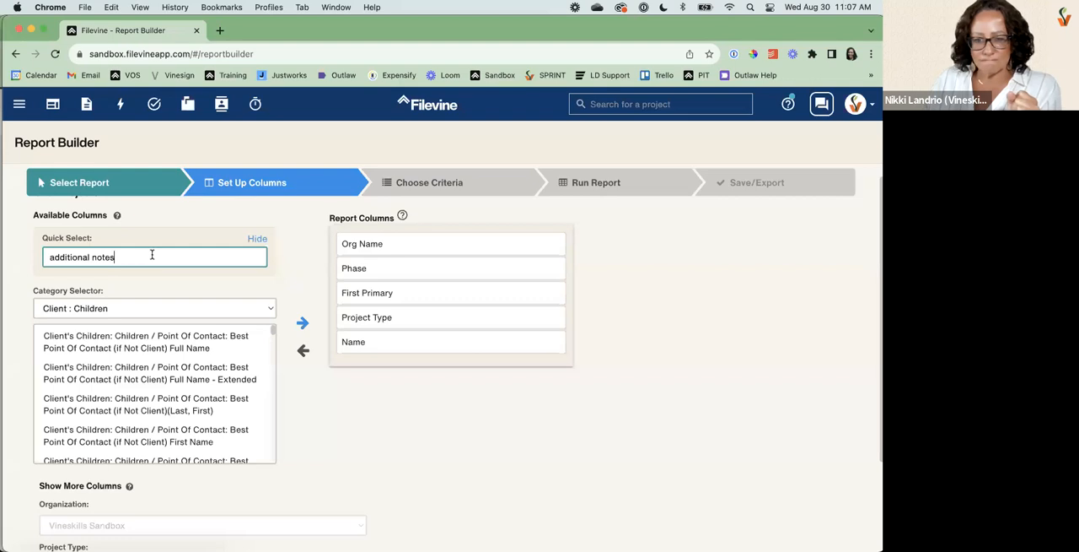
left_click(172, 308)
left_click(148, 324)
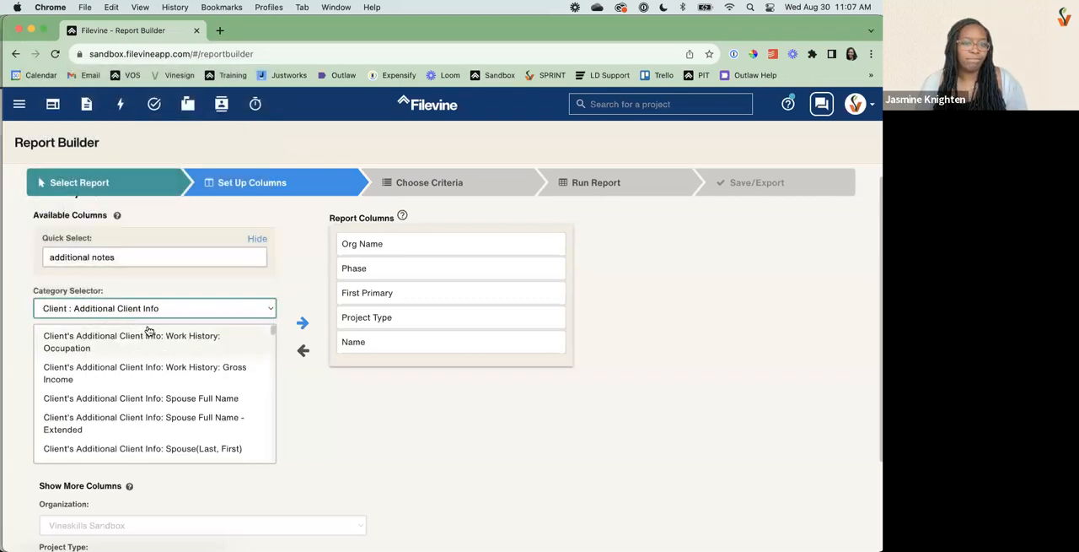
scroll(161, 402, "up", 1)
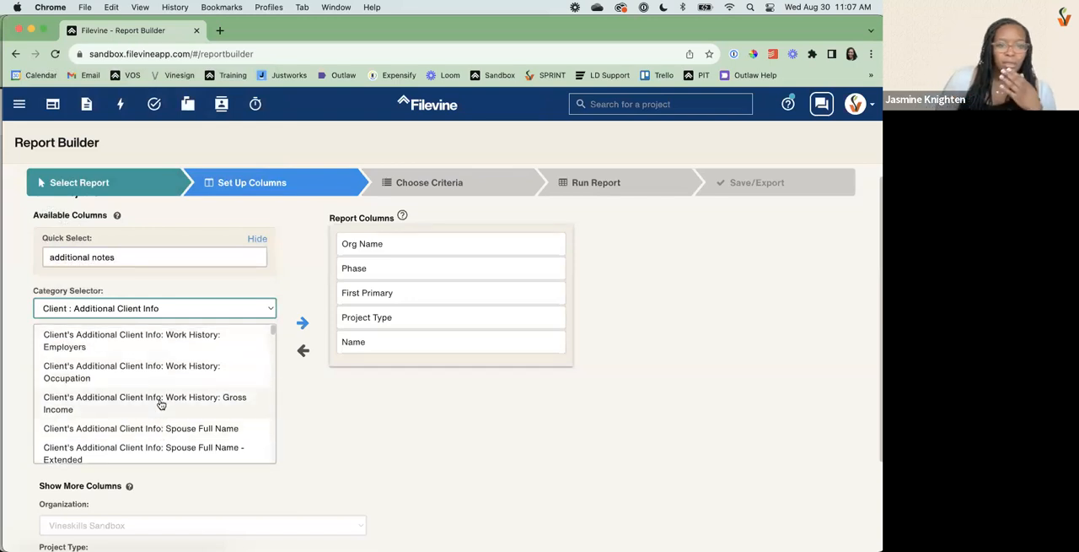
scroll(160, 403, "up", 1)
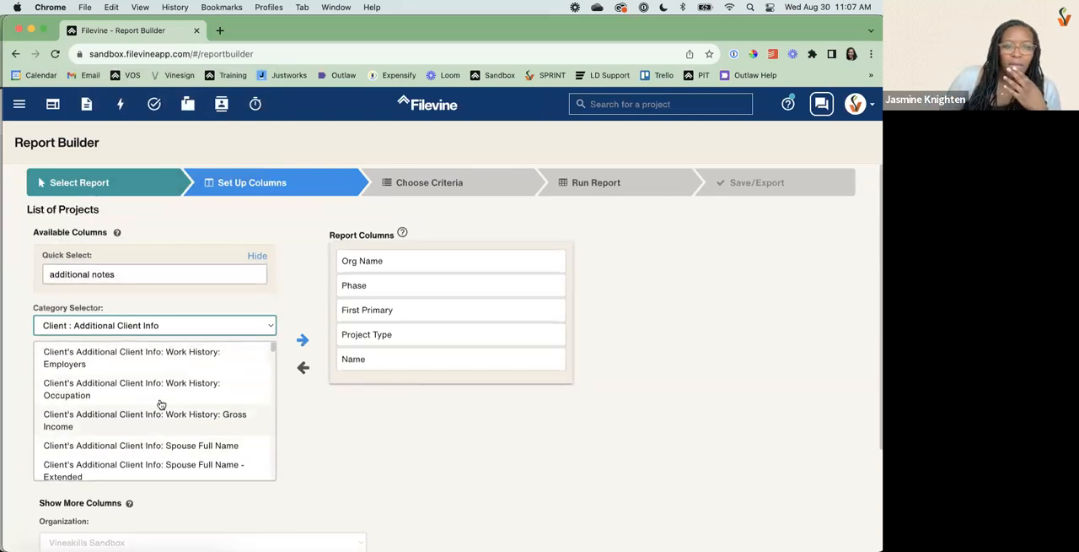
Duplicate the Report Builder browser tab and open the Project Hub in the copy.
right_click(99, 32)
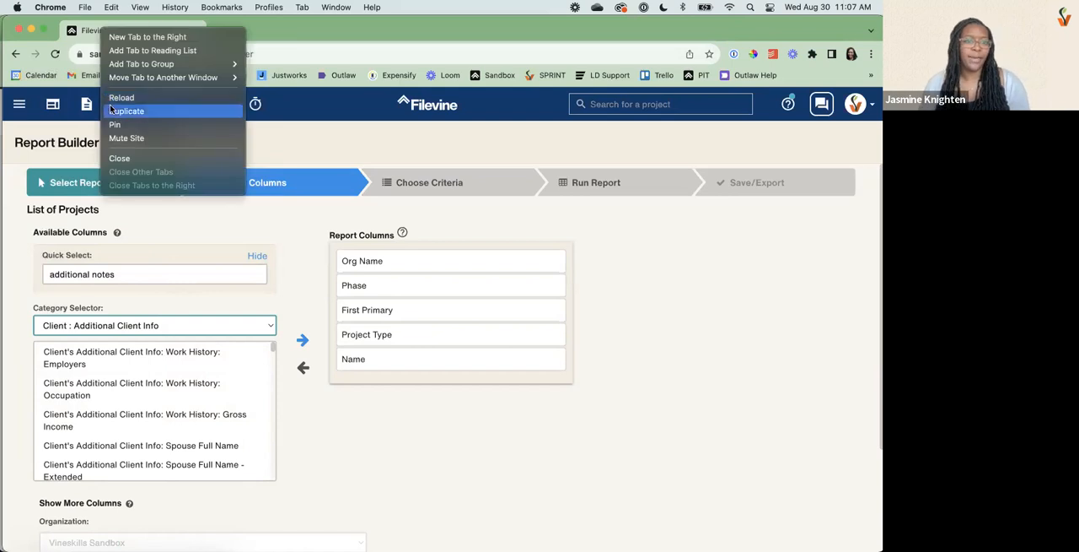
left_click(114, 111)
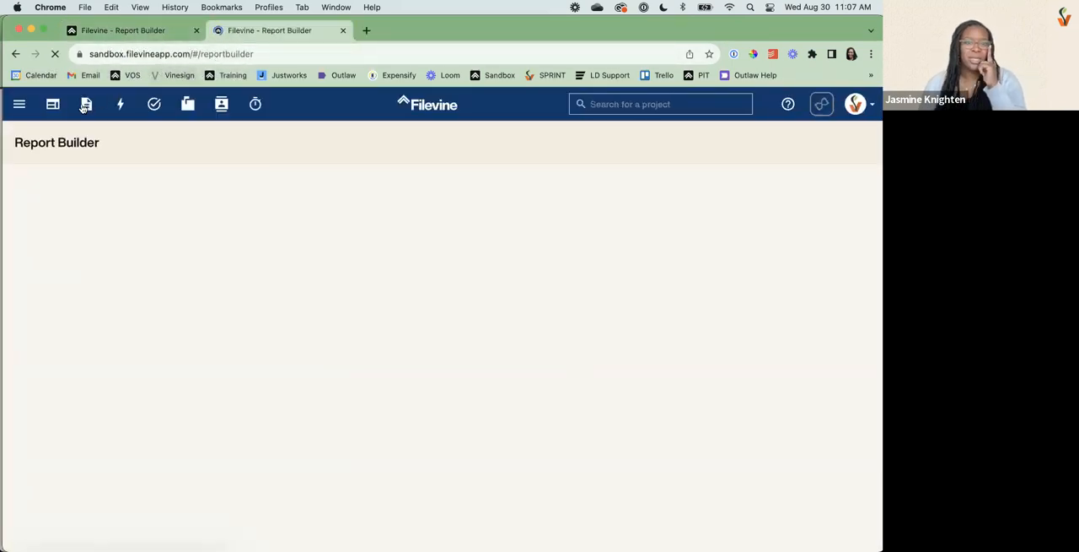
left_click(56, 106)
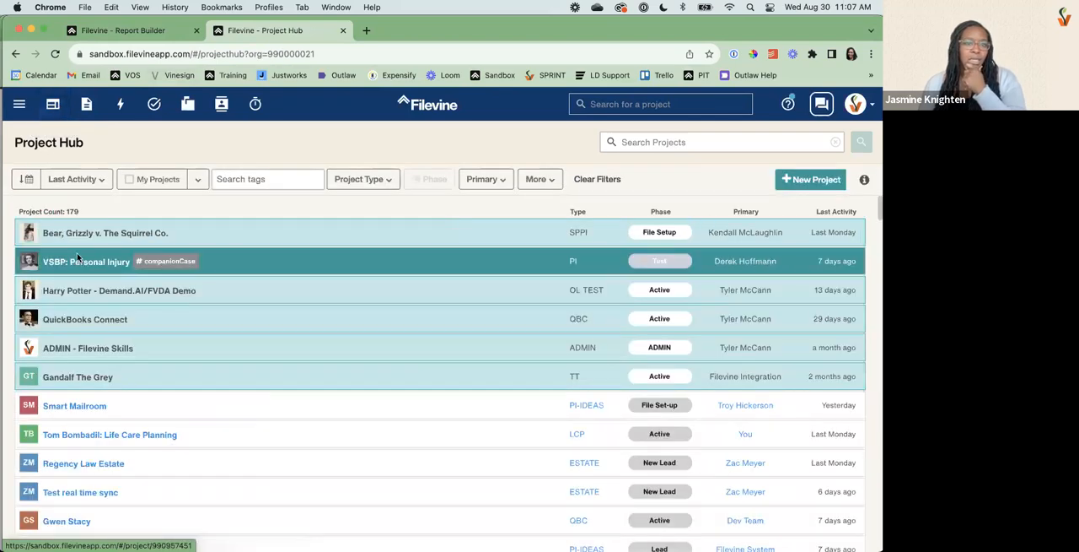
Open the client's contact card in the VSBP: Personal Injury project and examine its Additional Info fields down to Notes.
left_click(78, 260)
left_click(84, 152)
left_click(209, 173)
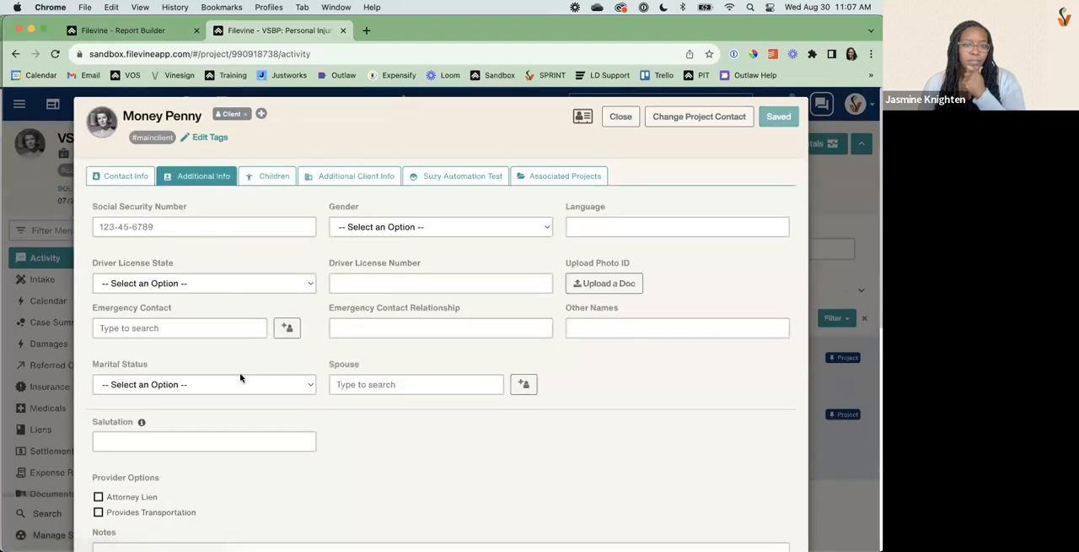
scroll(241, 376, "down", 4)
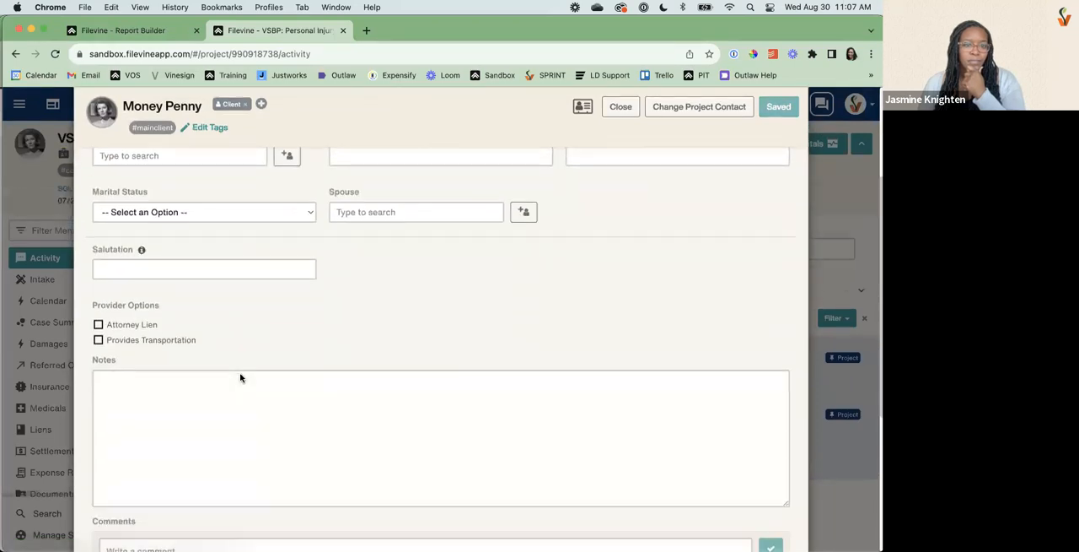
Return to the Report Builder browser tab and set the column category to Client : Additional Info.
left_click(91, 30)
left_click(137, 325)
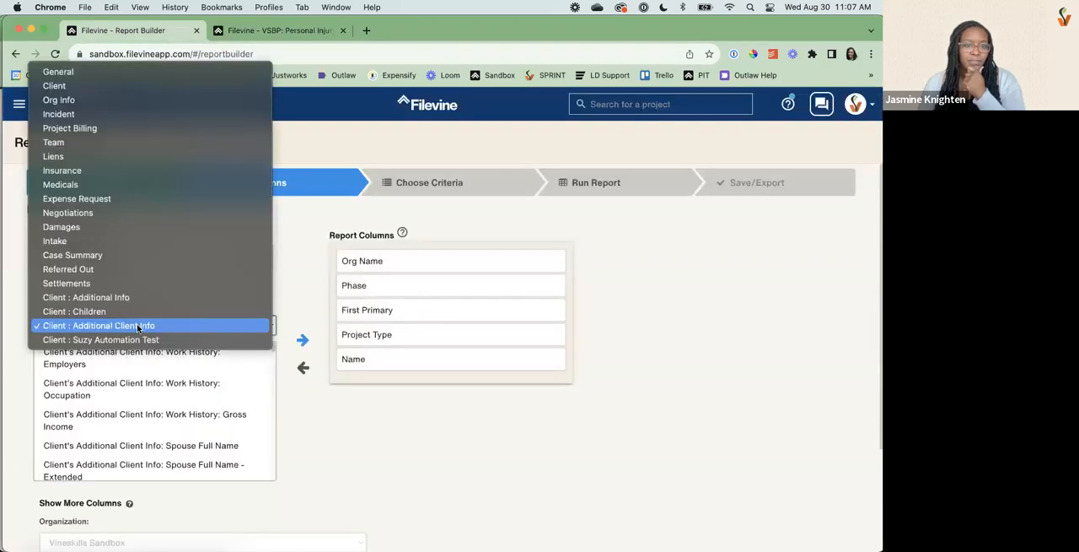
left_click(129, 297)
Search the available columns for notes and add Client's Additional Client Info: Spouse's Additional Info: Notes to the report columns.
left_click_drag(95, 274, 30, 278)
key("BackSpace")
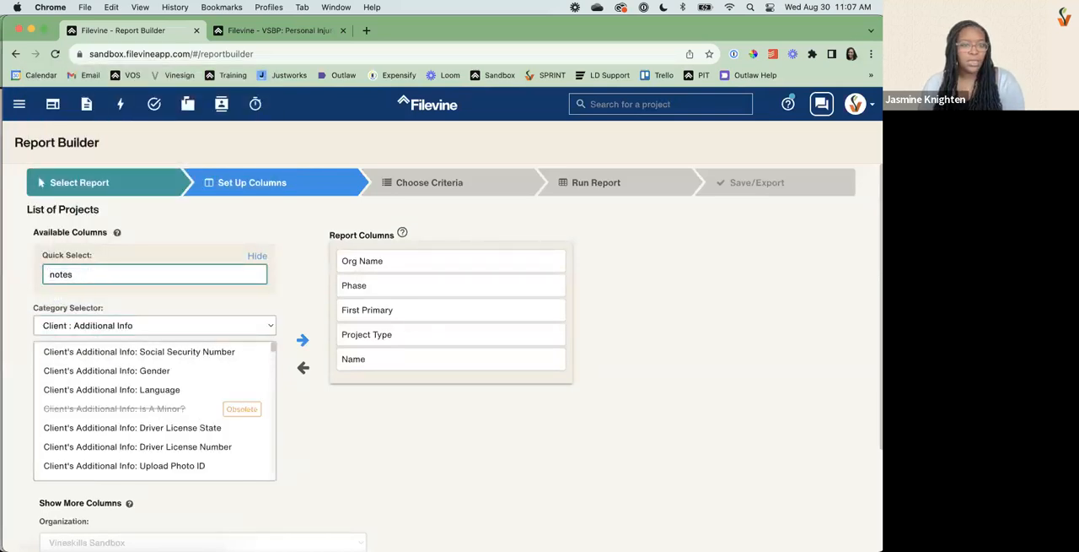
scroll(215, 350, "down", 1)
scroll(216, 347, "down", 1)
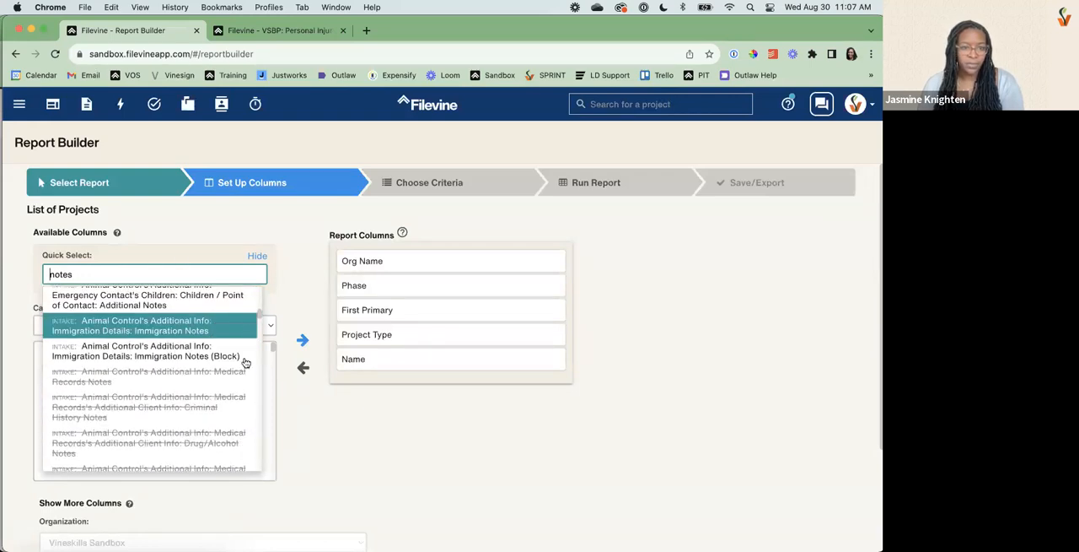
scroll(249, 338, "up", 3)
scroll(242, 374, "down", 1)
scroll(259, 451, "down", 10)
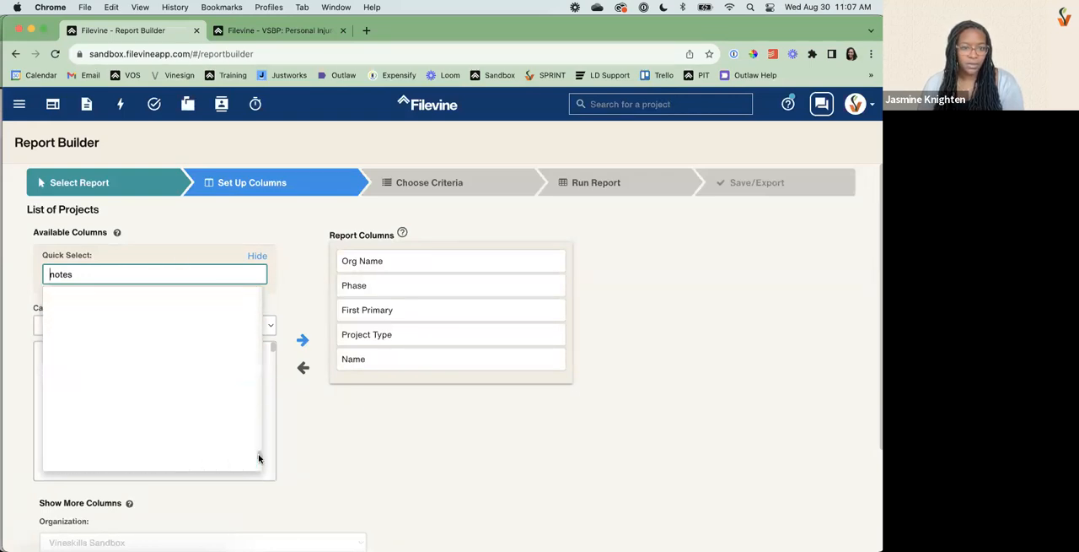
scroll(258, 473, "down", 3)
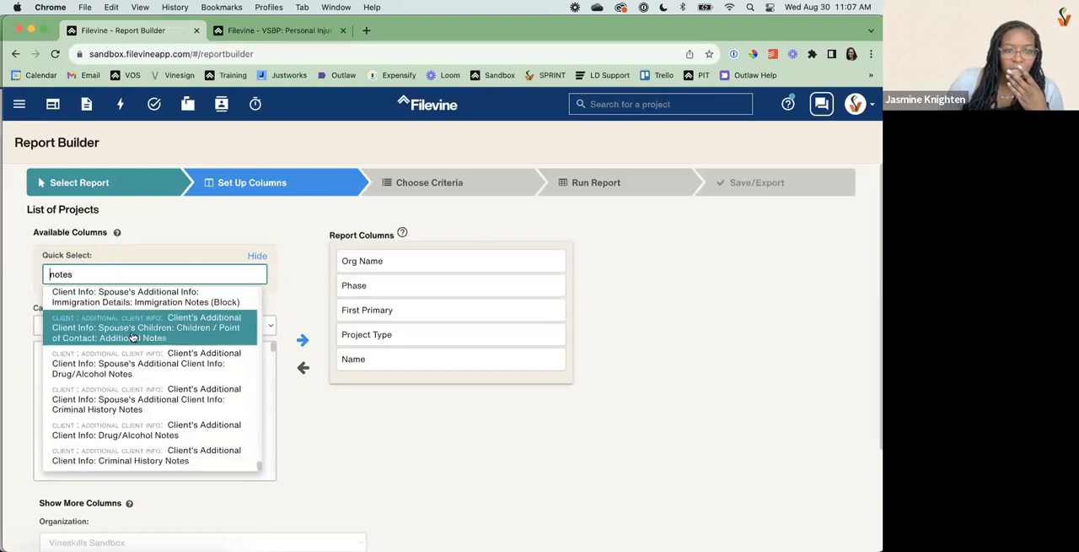
scroll(140, 342, "up", 5)
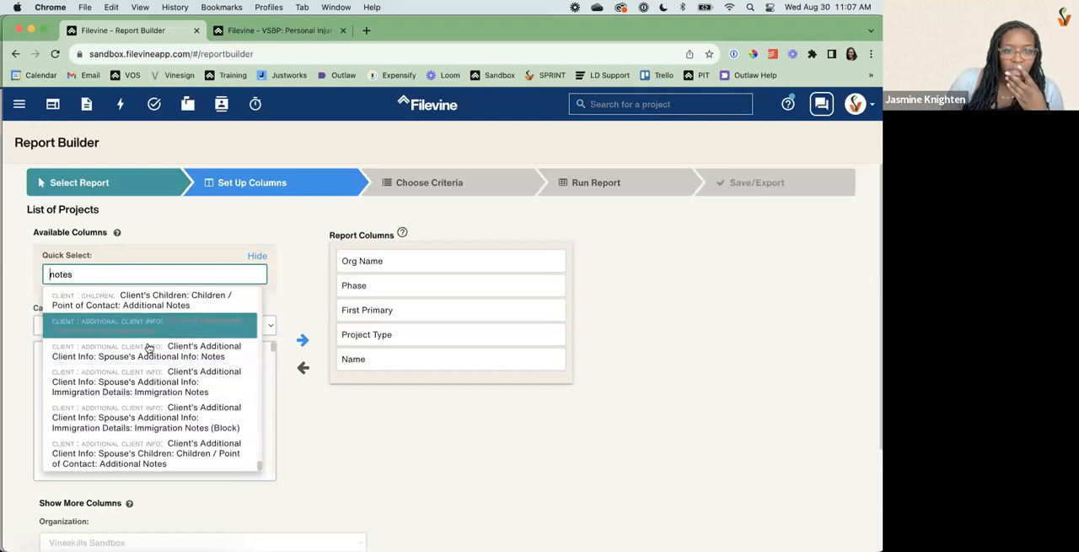
left_click(148, 350)
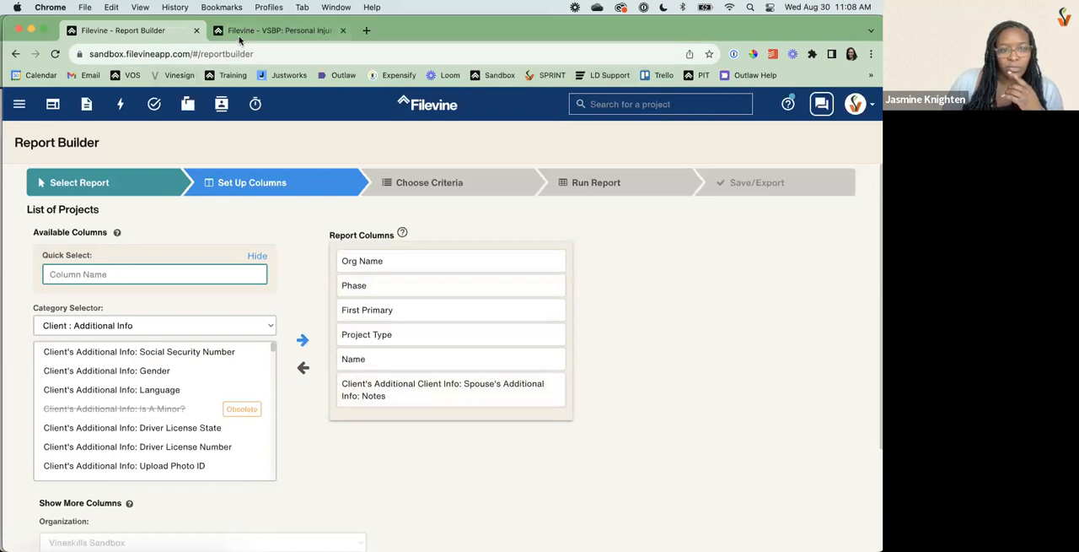
Enter notes as the column search again, examine the Spouse and Notes fields on the client's Additional Info card, and close the card.
type("notes")
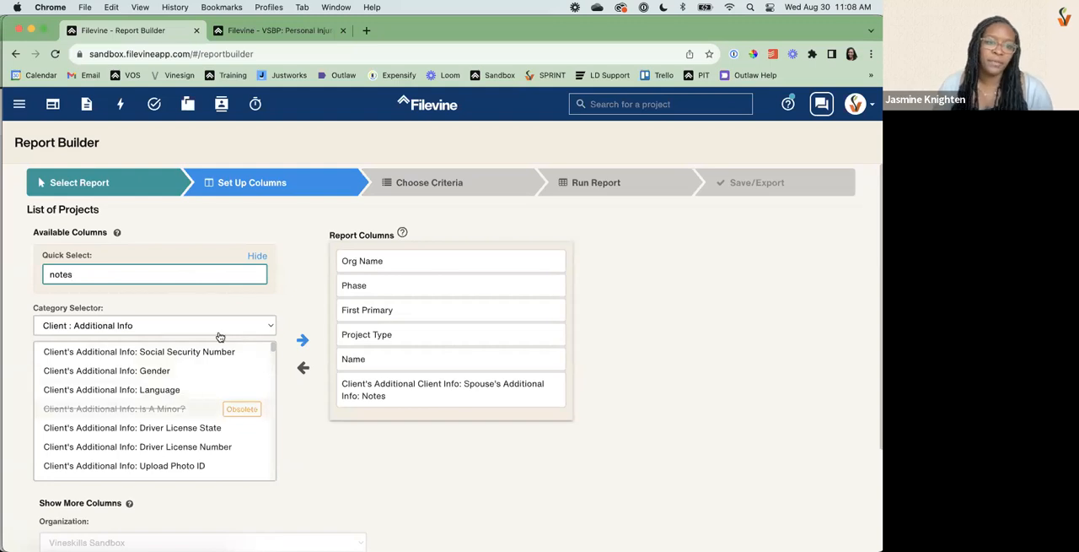
left_click(237, 38)
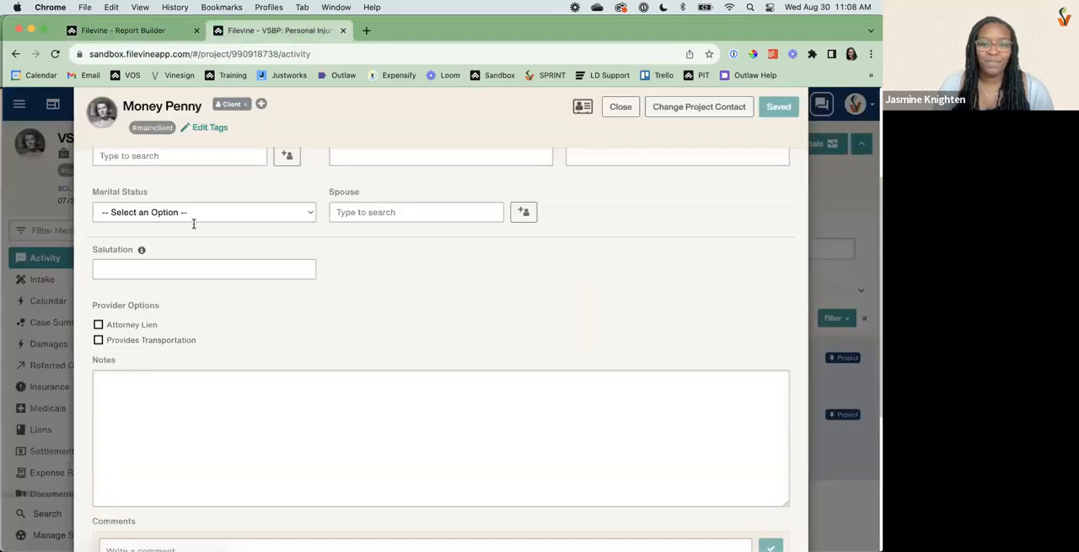
scroll(198, 263, "up", 3)
left_click(374, 316)
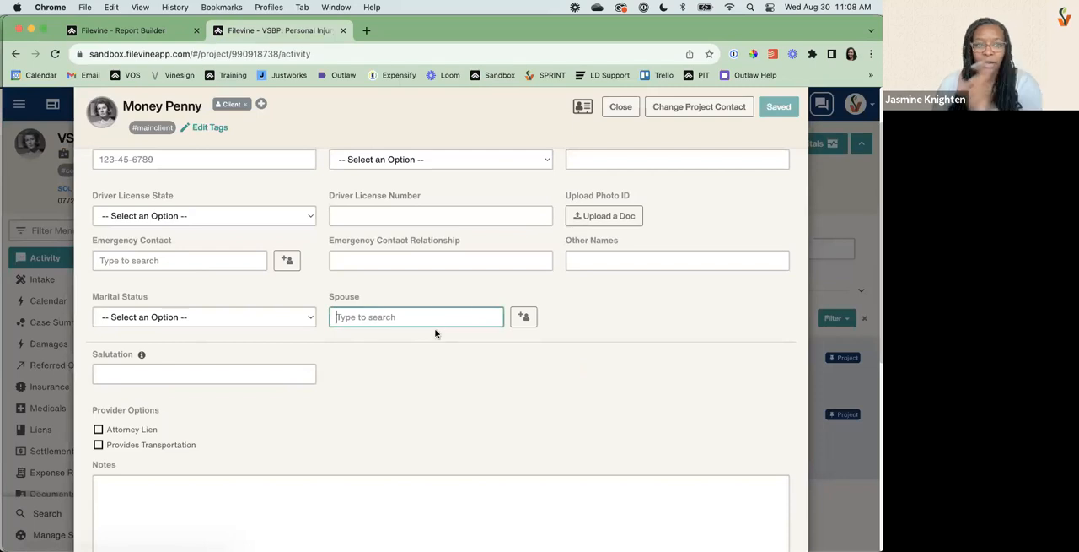
scroll(421, 359, "down", 5)
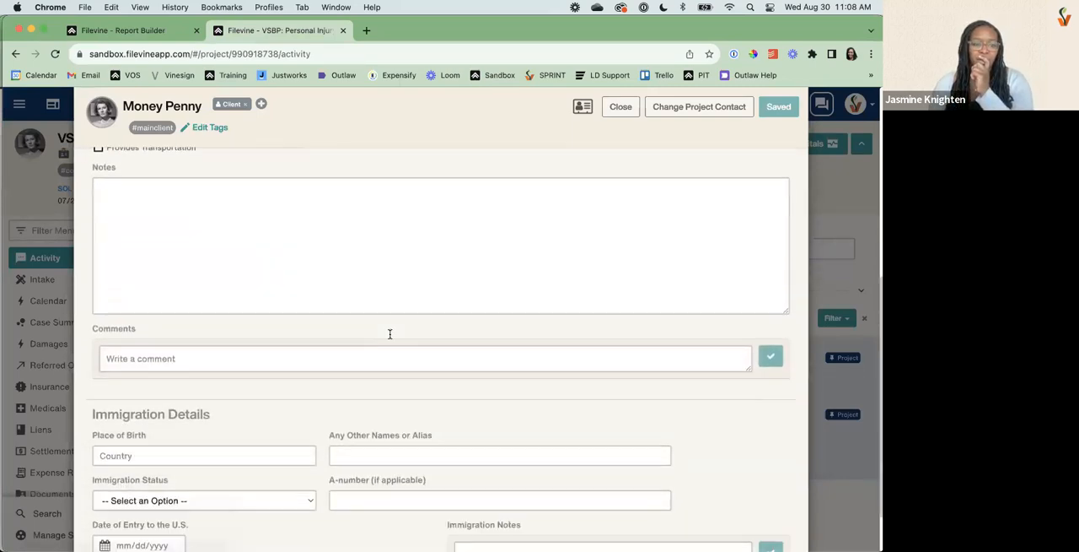
scroll(389, 336, "down", 1)
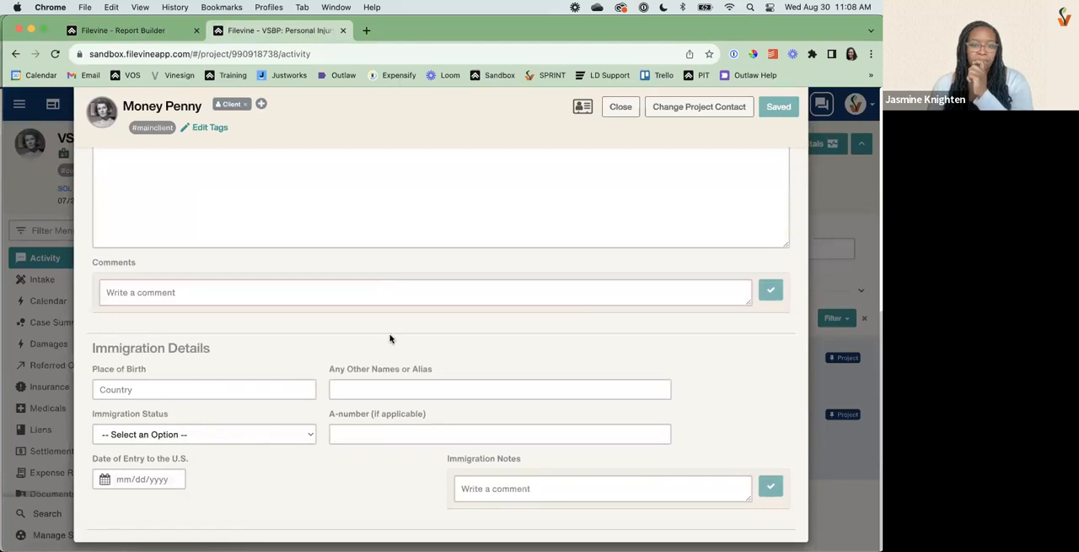
scroll(390, 337, "up", 6)
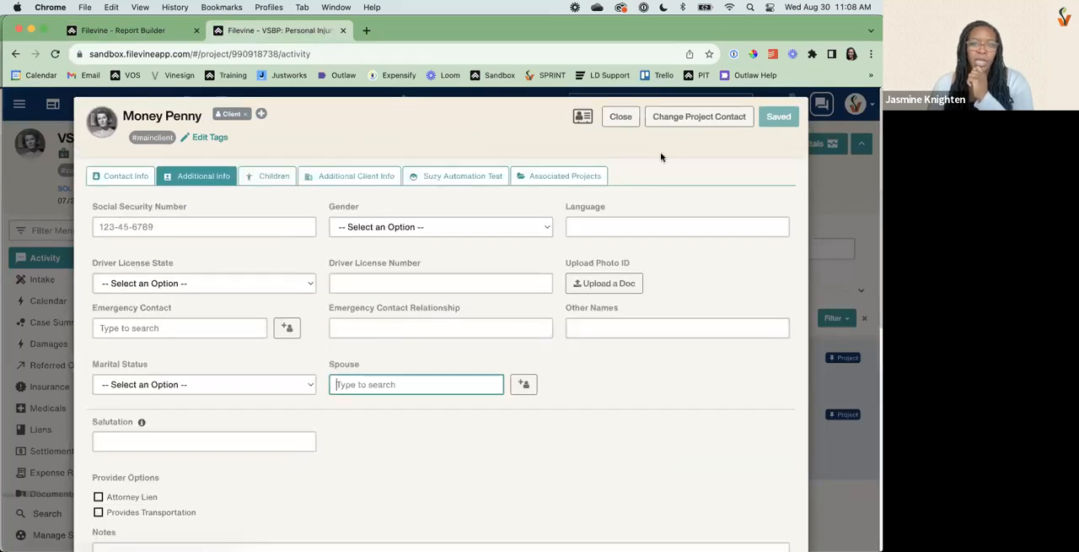
left_click(621, 117)
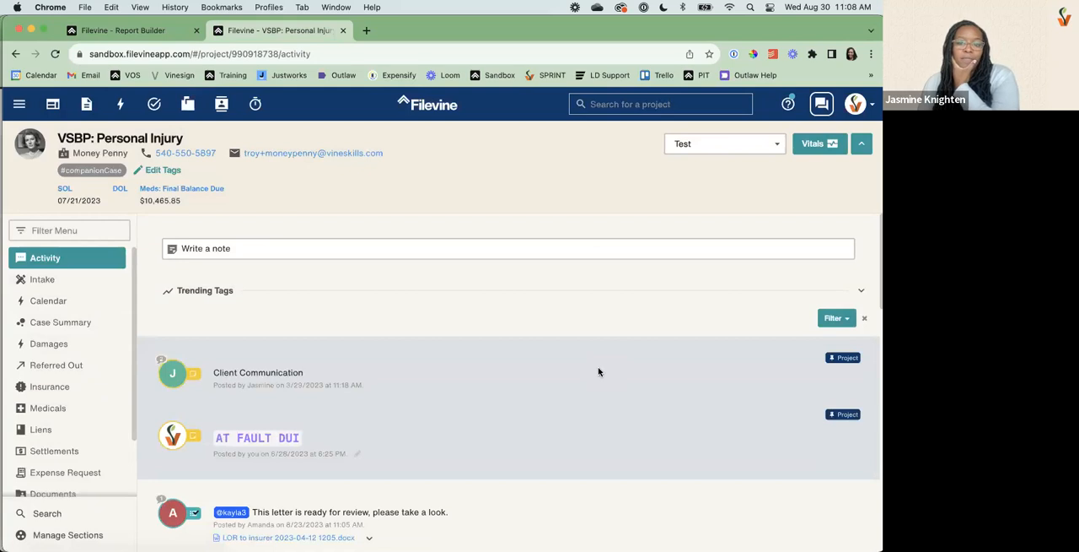
Return to the Report Builder browser tab and look through the notes search results for the client's own Additional Info Notes column.
left_click(80, 33)
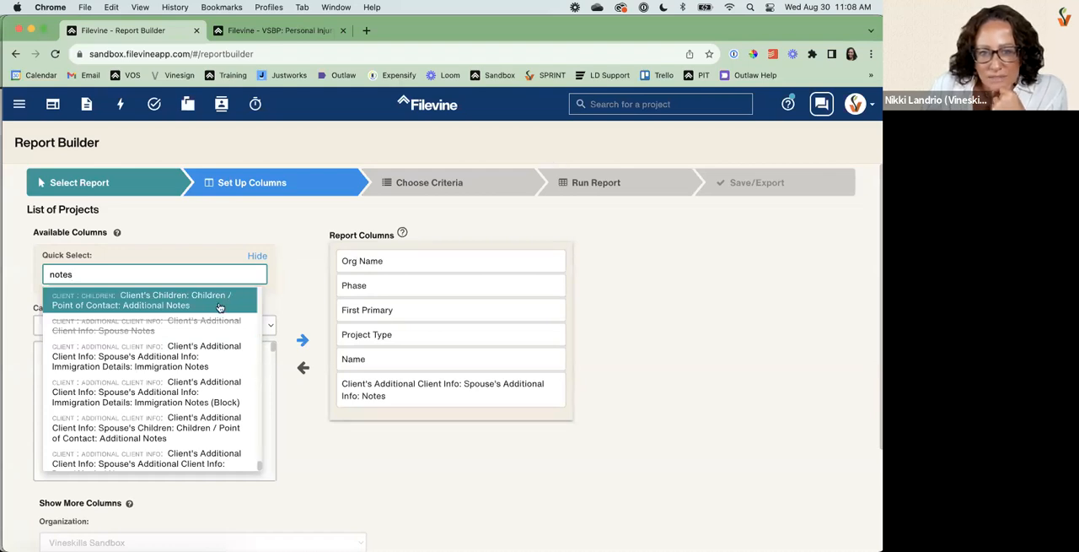
scroll(219, 306, "up", 2)
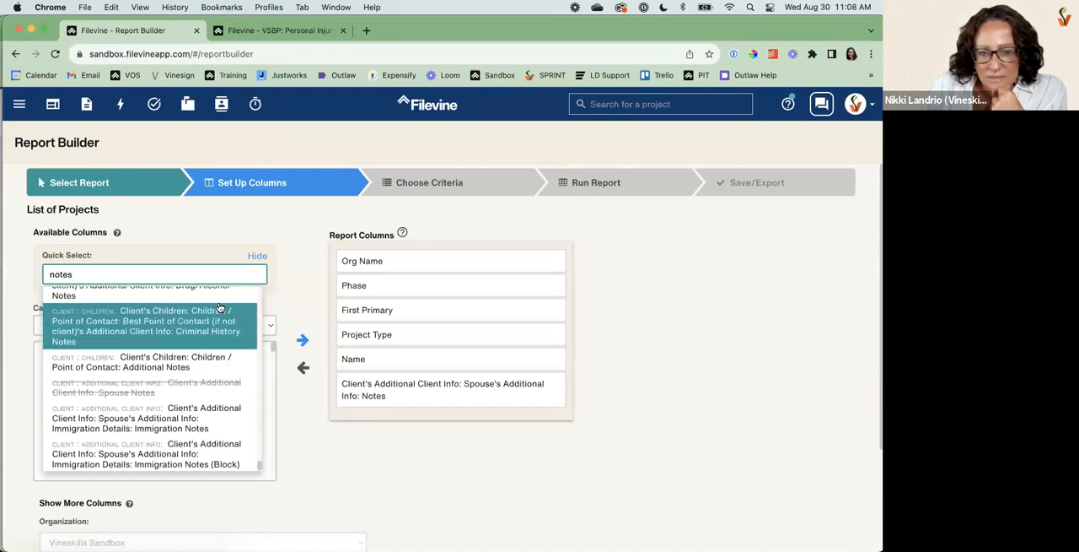
scroll(219, 306, "up", 3)
scroll(220, 306, "up", 2)
scroll(219, 306, "up", 4)
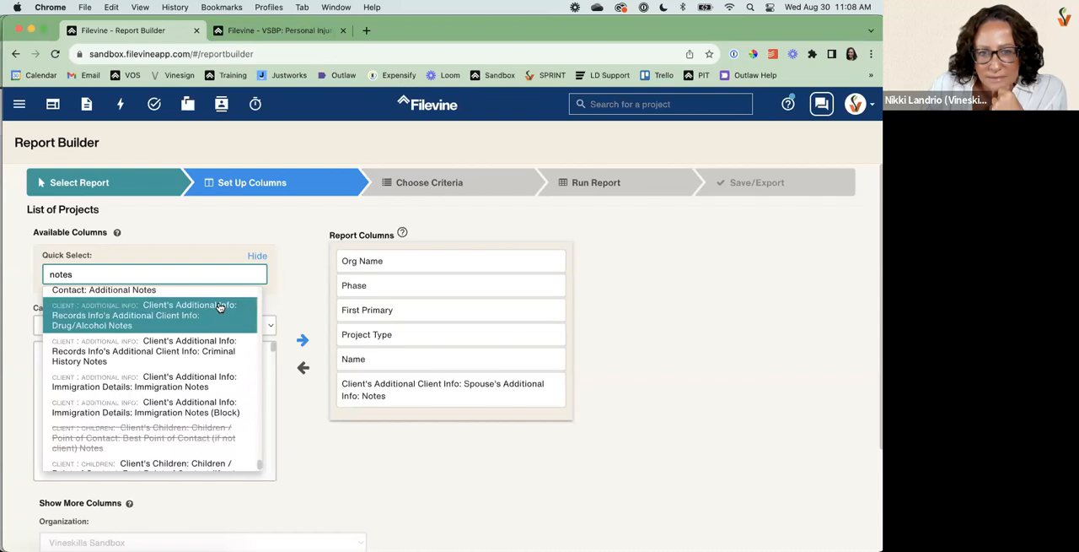
scroll(219, 306, "up", 6)
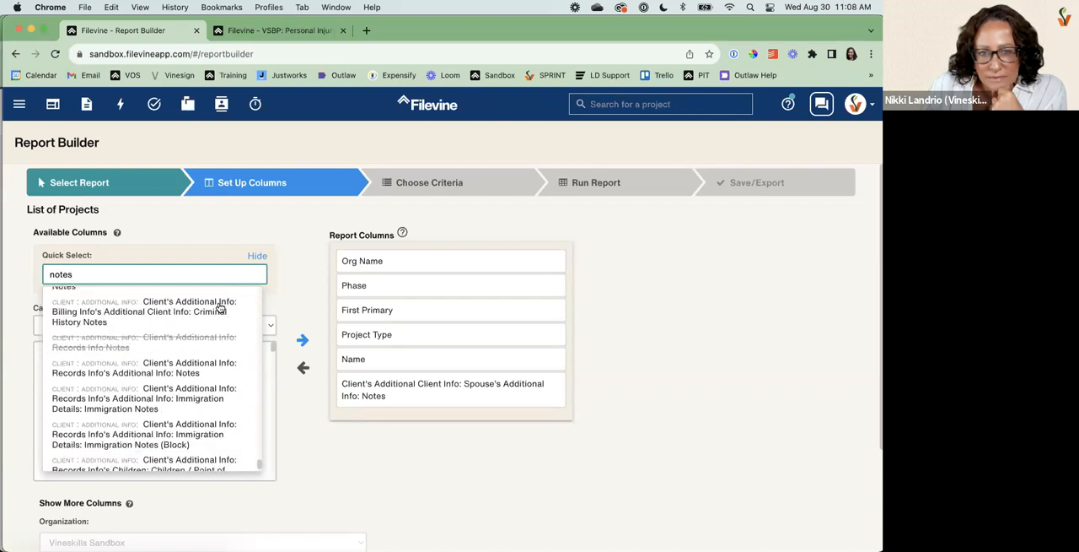
scroll(219, 306, "down", 5)
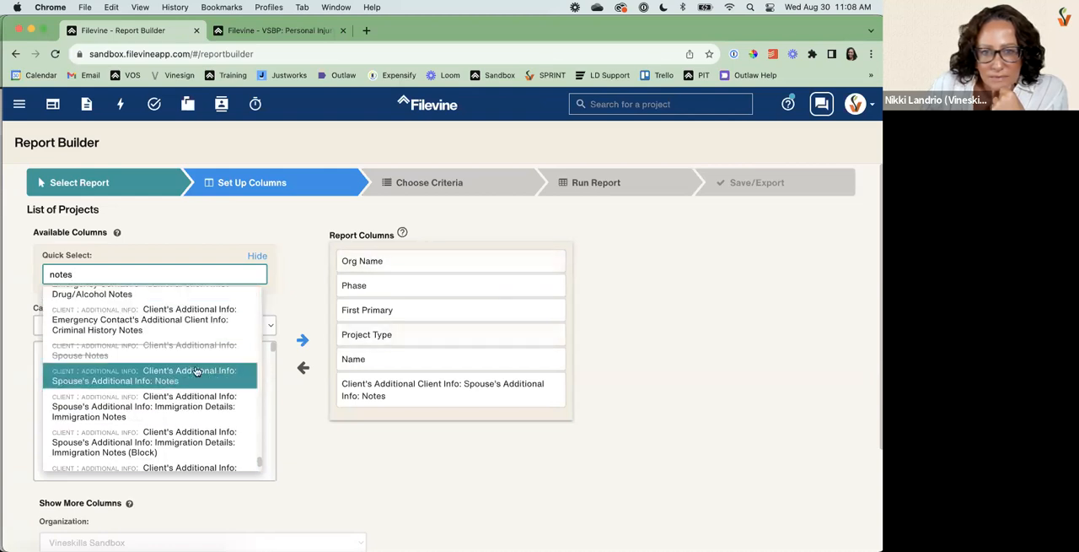
scroll(197, 371, "up", 2)
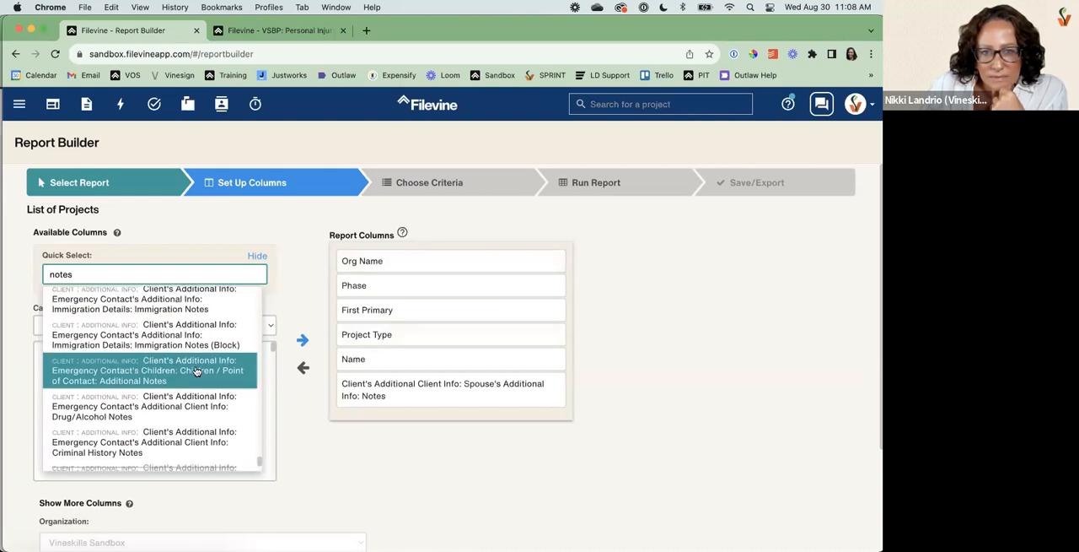
scroll(197, 371, "down", 5)
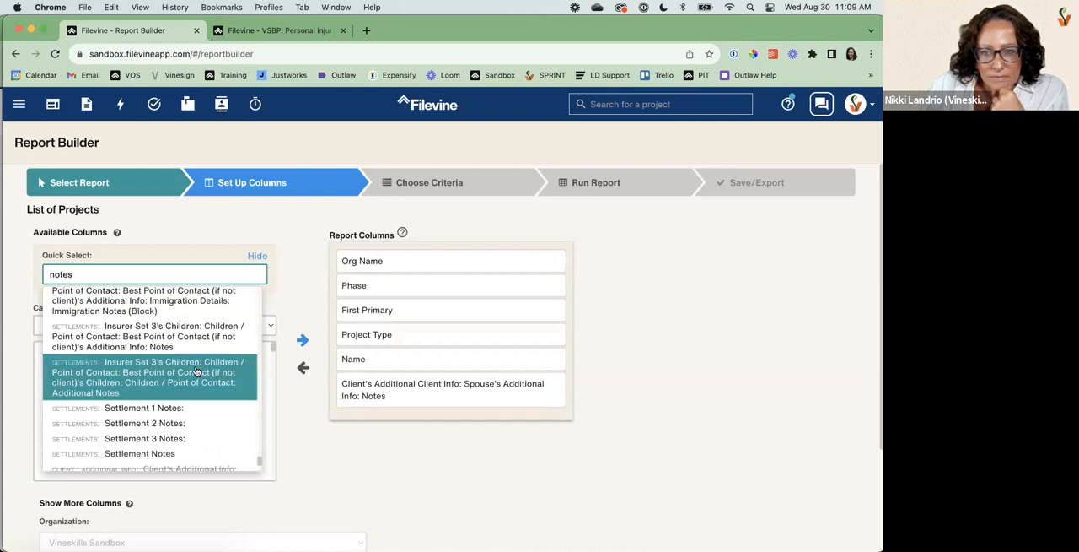
scroll(197, 371, "down", 3)
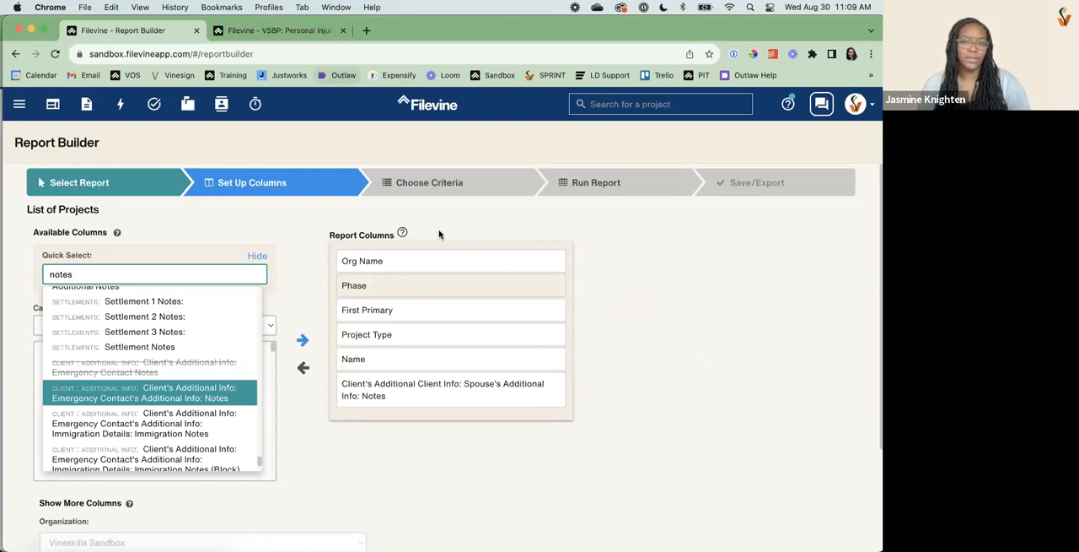
left_click(239, 228)
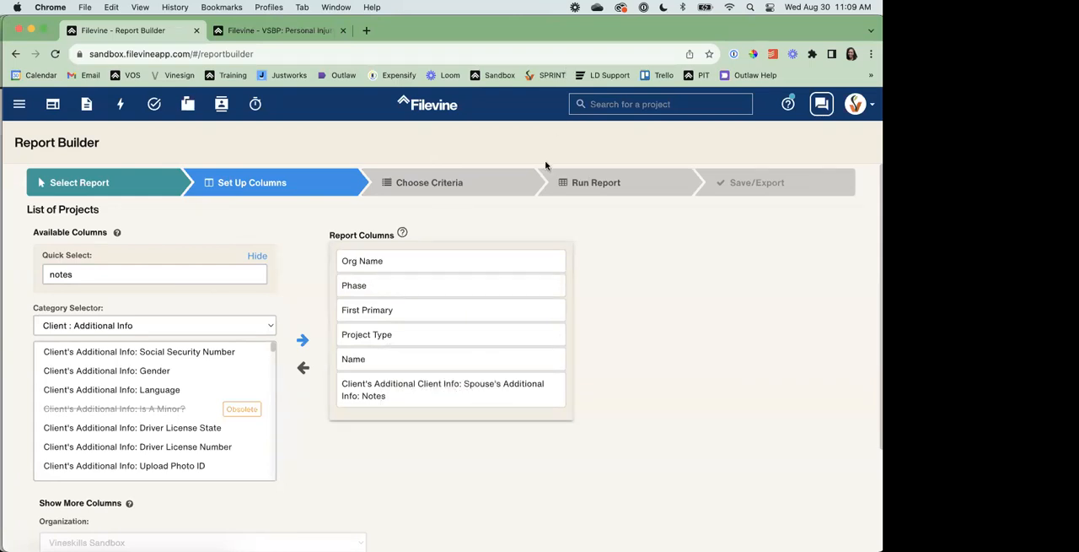
Reopen the client's contact card in the VSBP: Personal Injury project and compare the Notes and Comments fields under Additional Info.
left_click(267, 37)
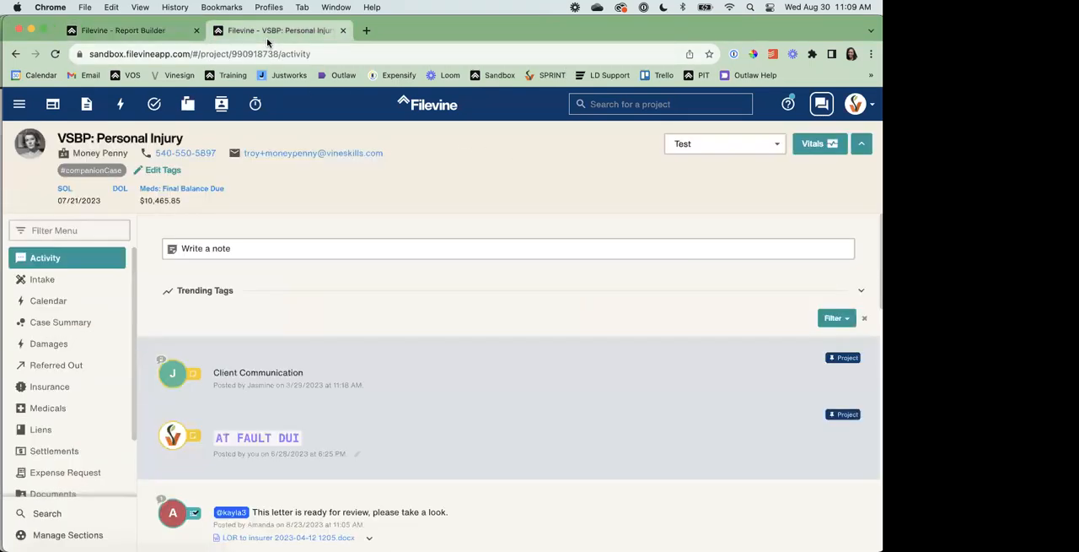
left_click(118, 159)
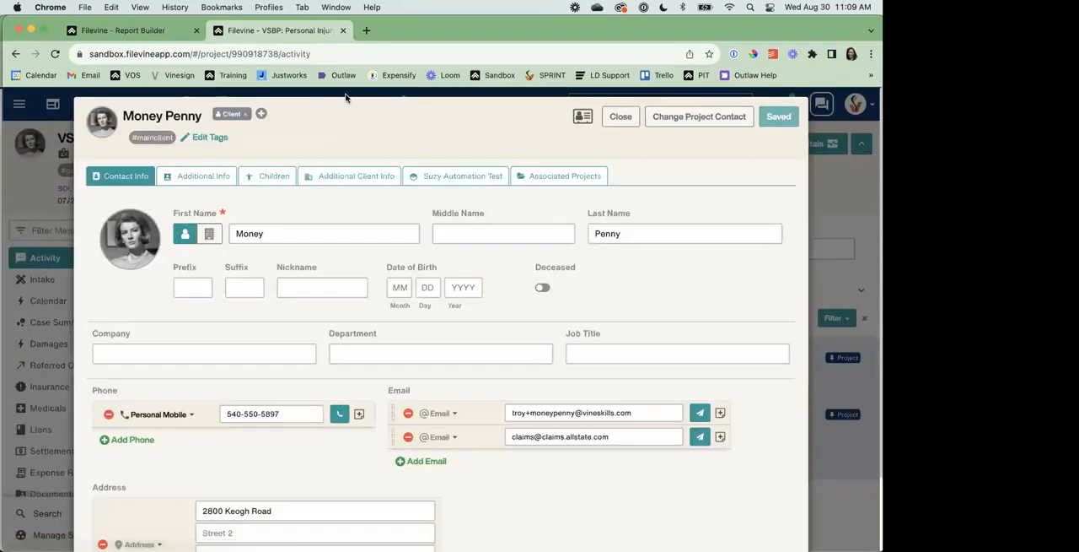
scroll(231, 352, "down", 1)
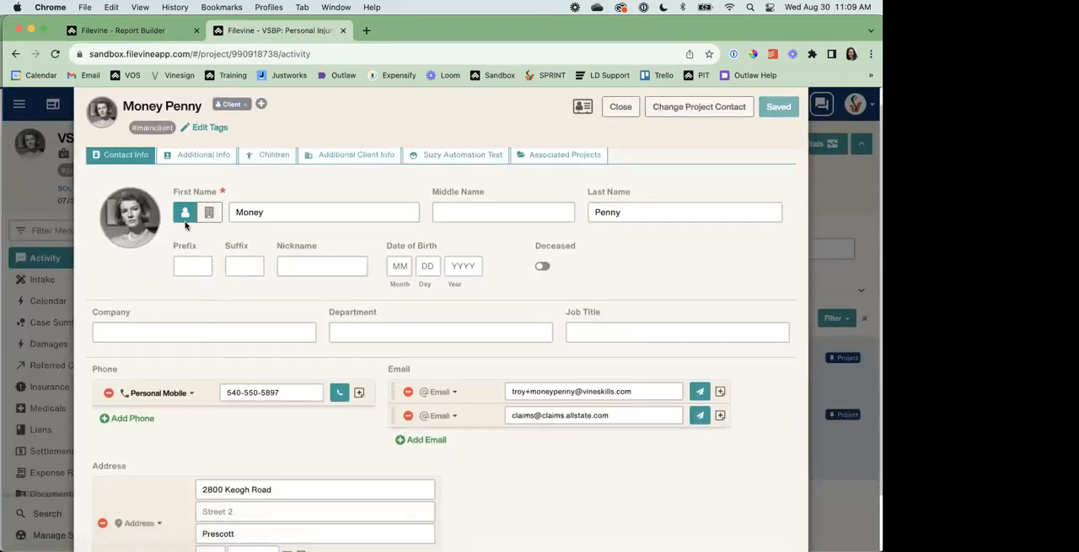
left_click(193, 159)
scroll(268, 409, "down", 5)
left_click(130, 234)
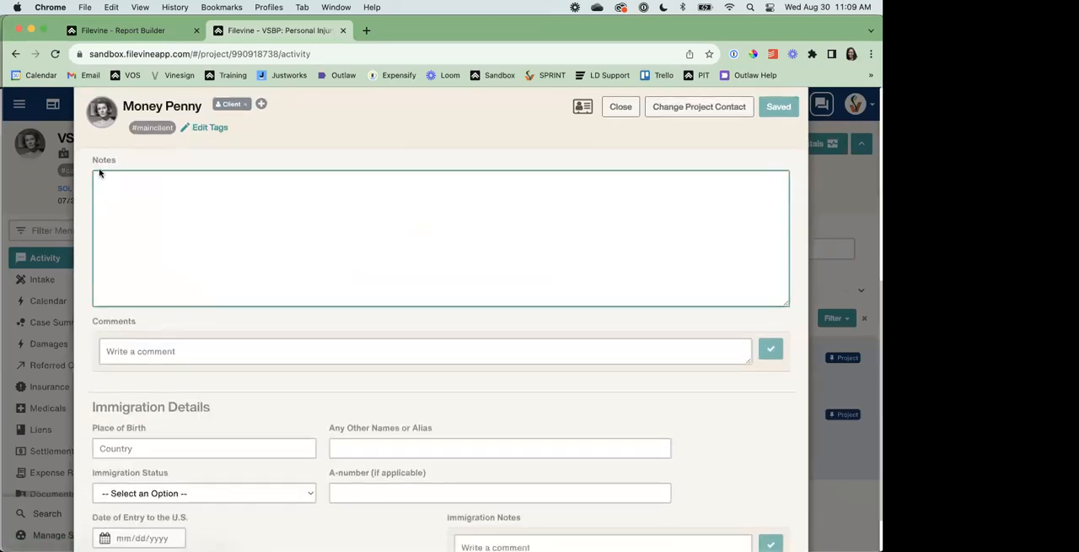
left_click(133, 345)
left_click_drag(137, 321, 83, 324)
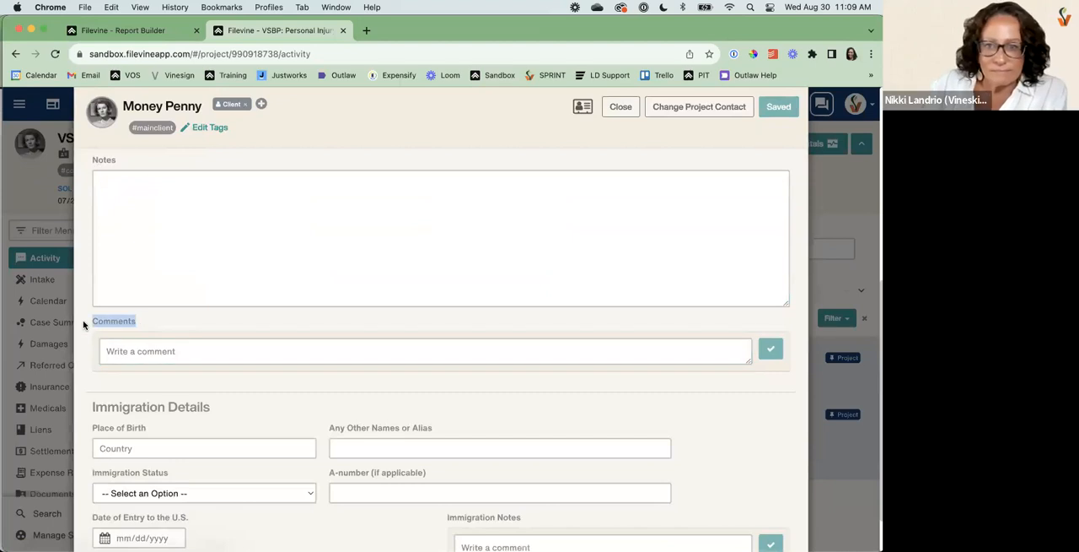
left_click(197, 358)
scroll(198, 364, "up", 2)
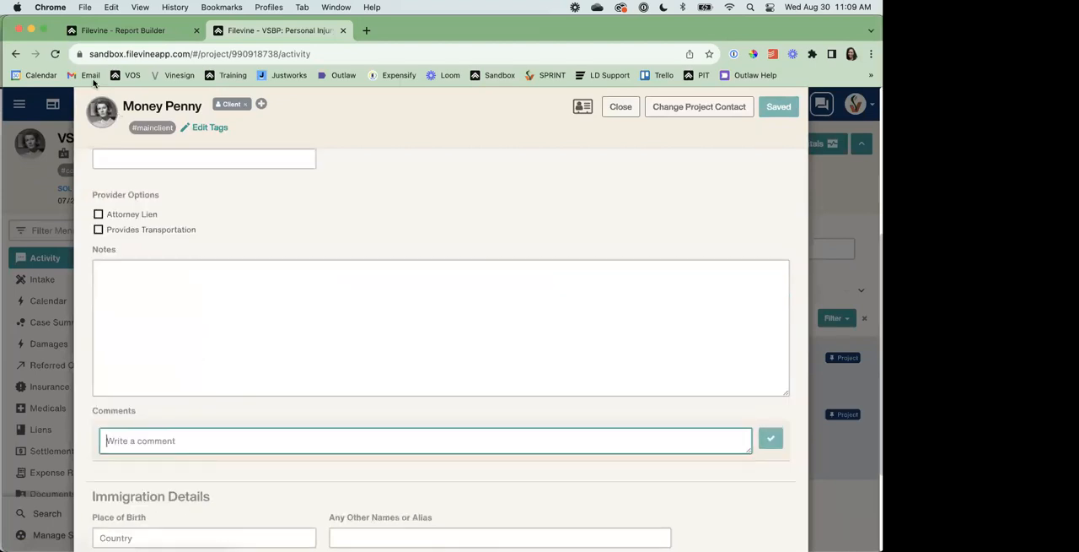
In Report Builder, search the columns for comments, add Client's Additional Info: Comments, and remove the Spouse's Additional Info: Notes column.
left_click(108, 31)
triple_click(133, 270)
type("comments")
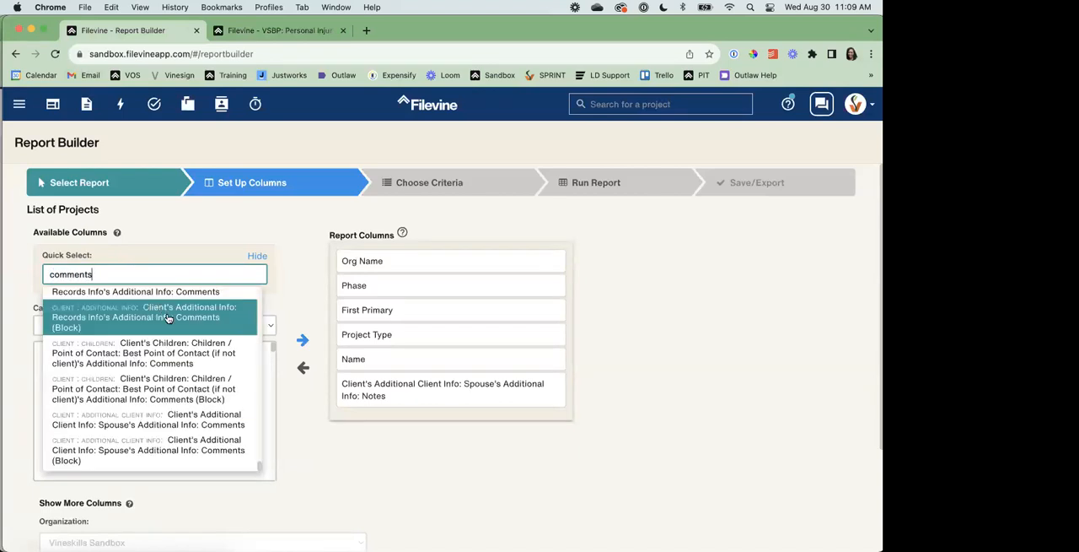
scroll(157, 300, "down", 1)
scroll(158, 303, "up", 1)
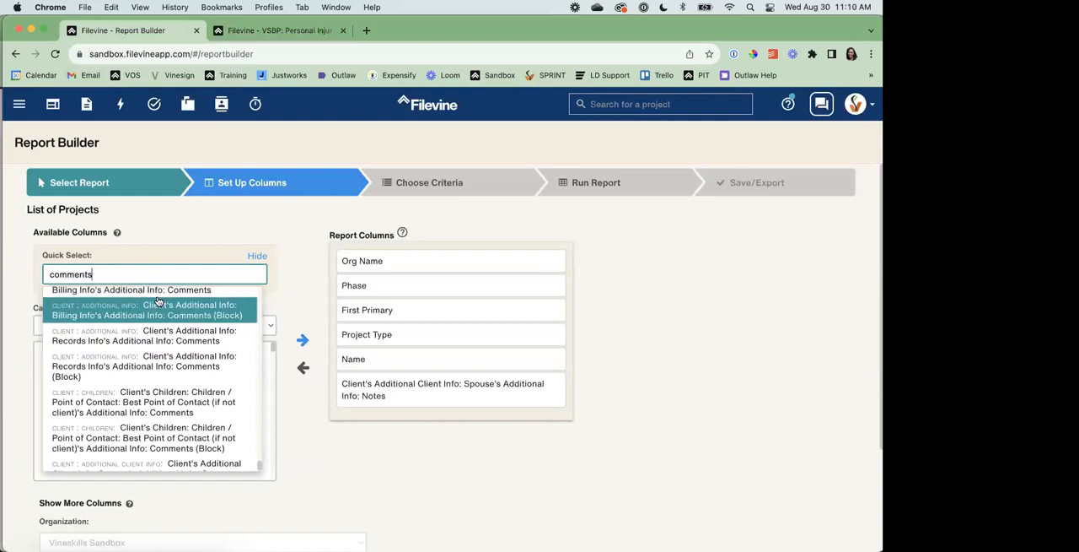
scroll(152, 345, "up", 1)
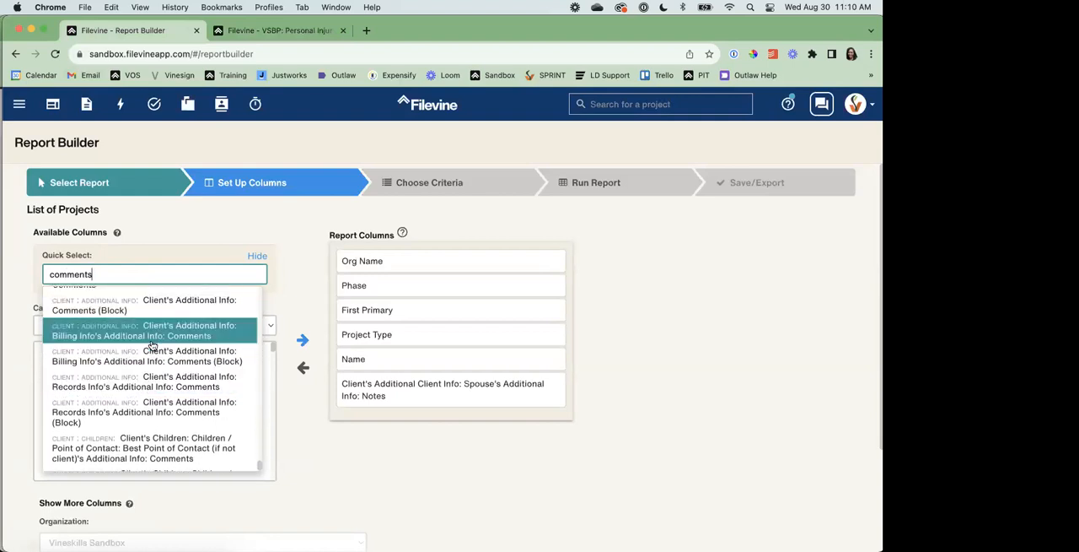
scroll(153, 345, "up", 2)
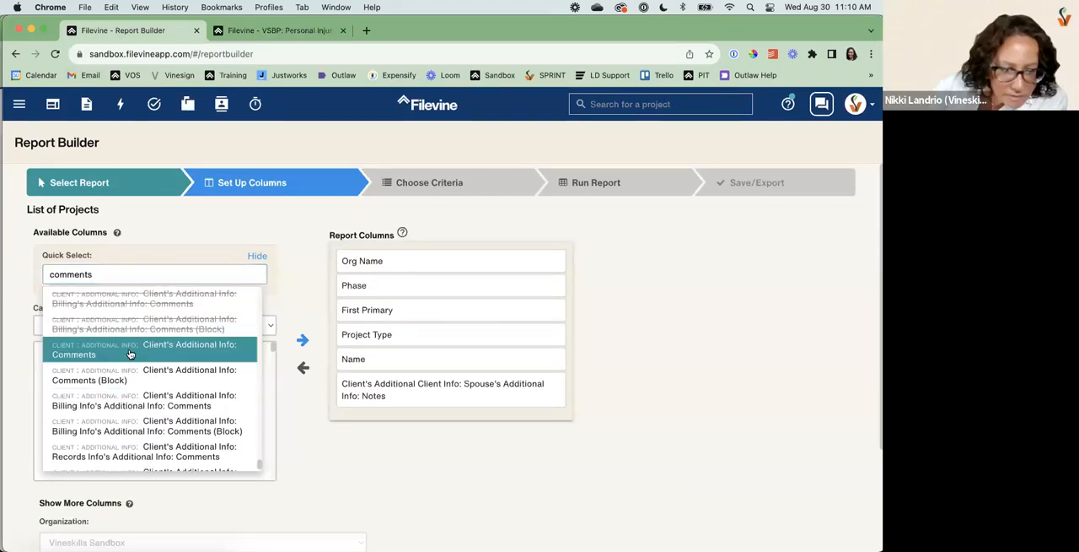
left_click(130, 353)
left_click_drag(374, 385, 373, 408)
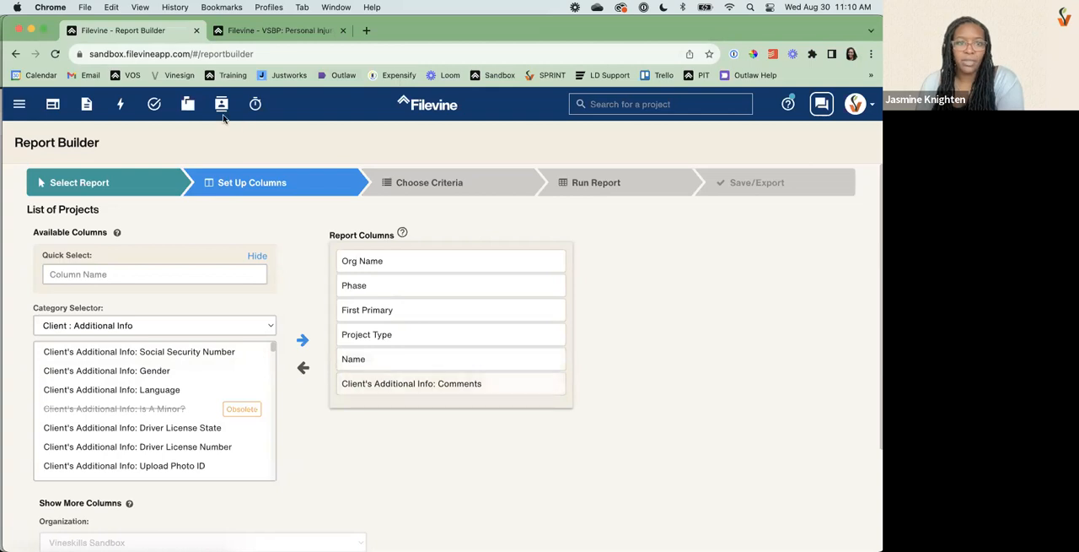
Check the Comments field on the client's contact card in the project tab and return to the Report Builder tab.
left_click(232, 32)
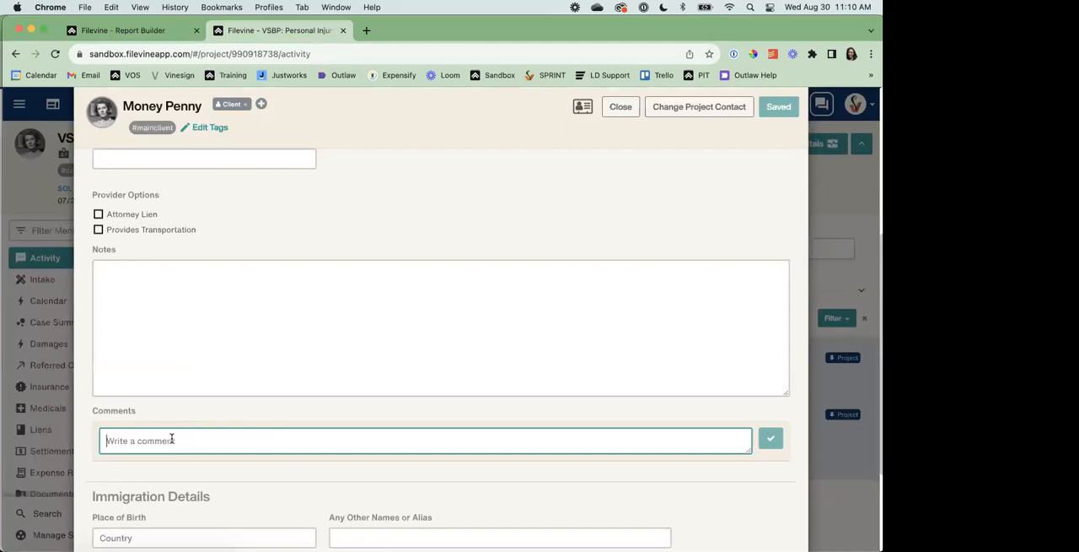
left_click(80, 32)
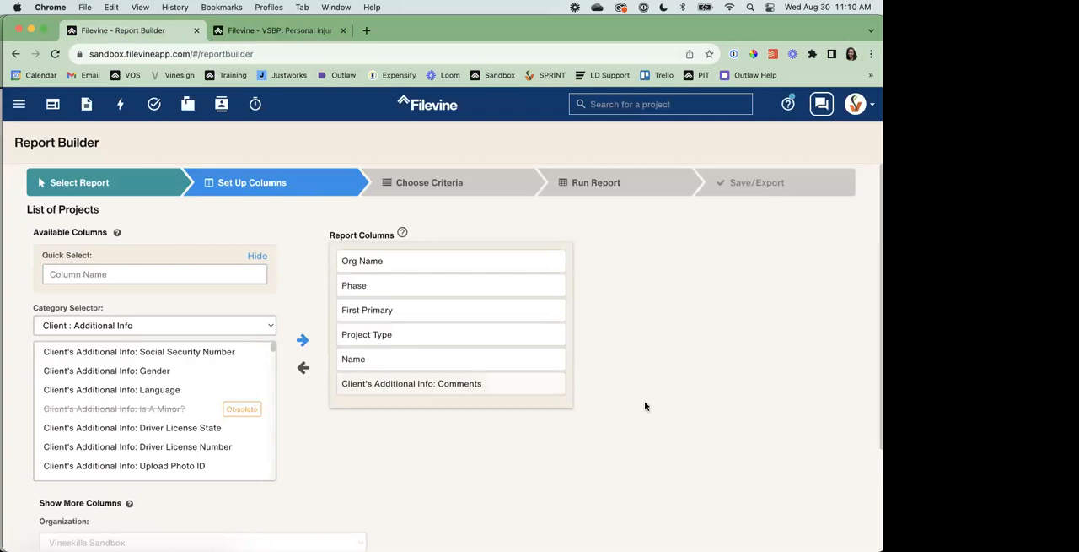
Remove the Client's Additional Info: Comments column from the List of Projects report and search the available columns for comments.
double_click(453, 383)
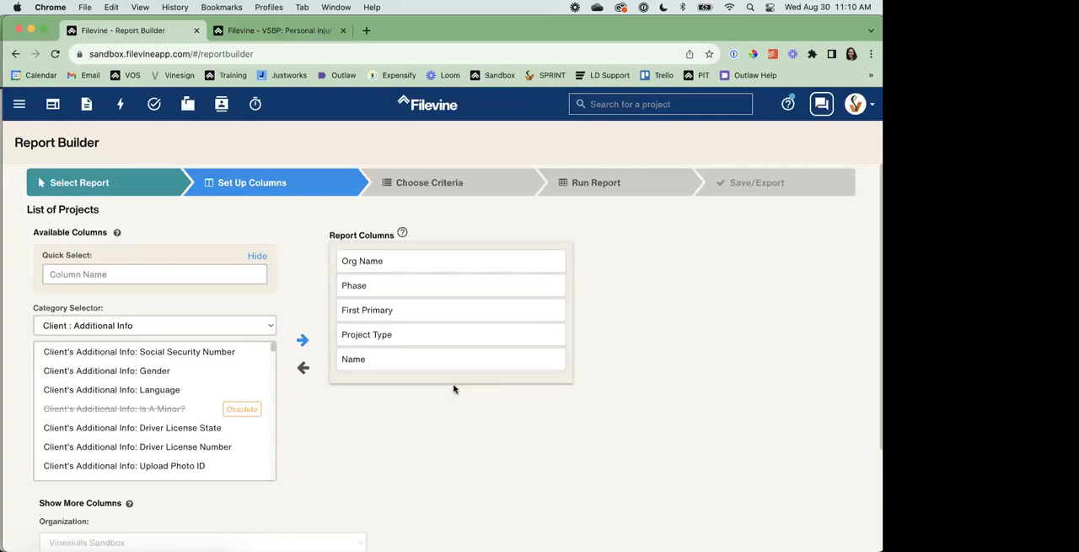
left_click(141, 271)
type("comments")
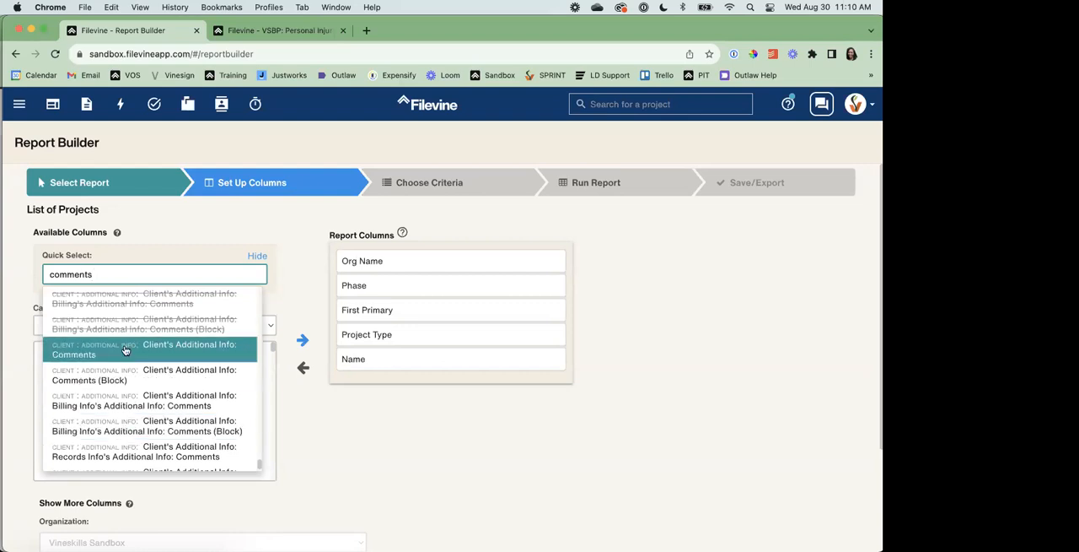
Switch the report type to List of Contacts and look over its default report columns.
left_click(90, 195)
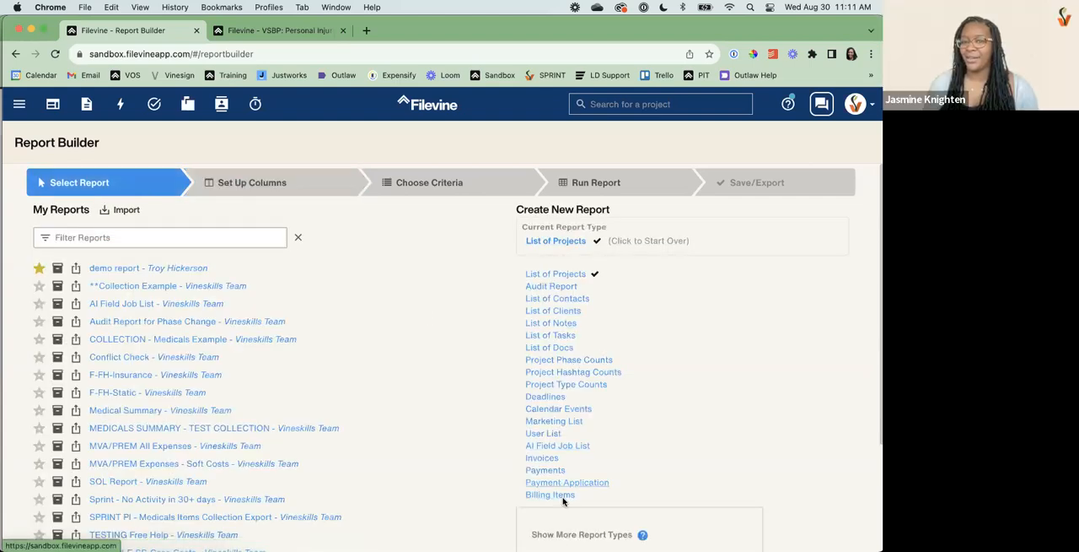
left_click(578, 302)
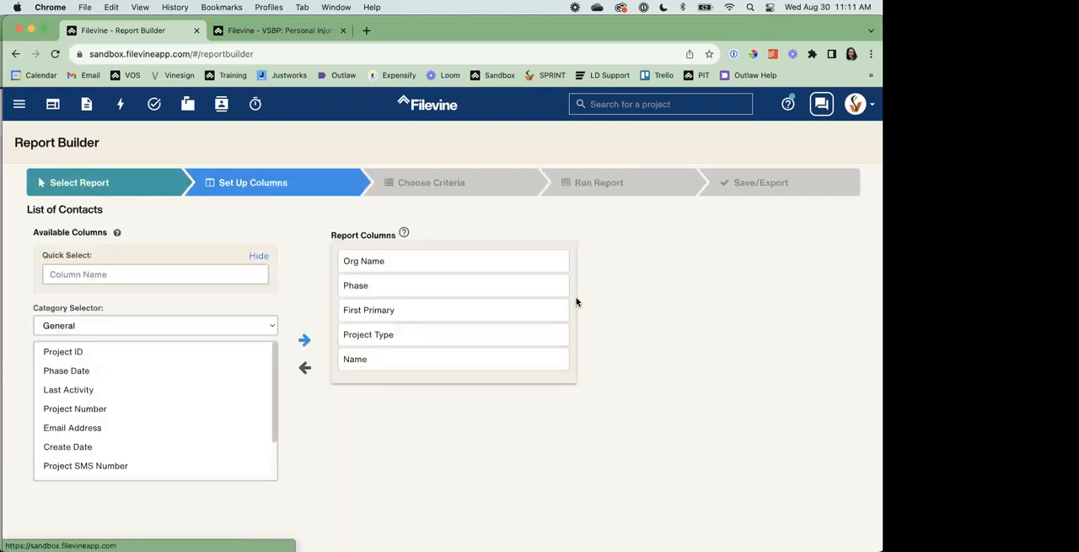
scroll(129, 535, "down", 2)
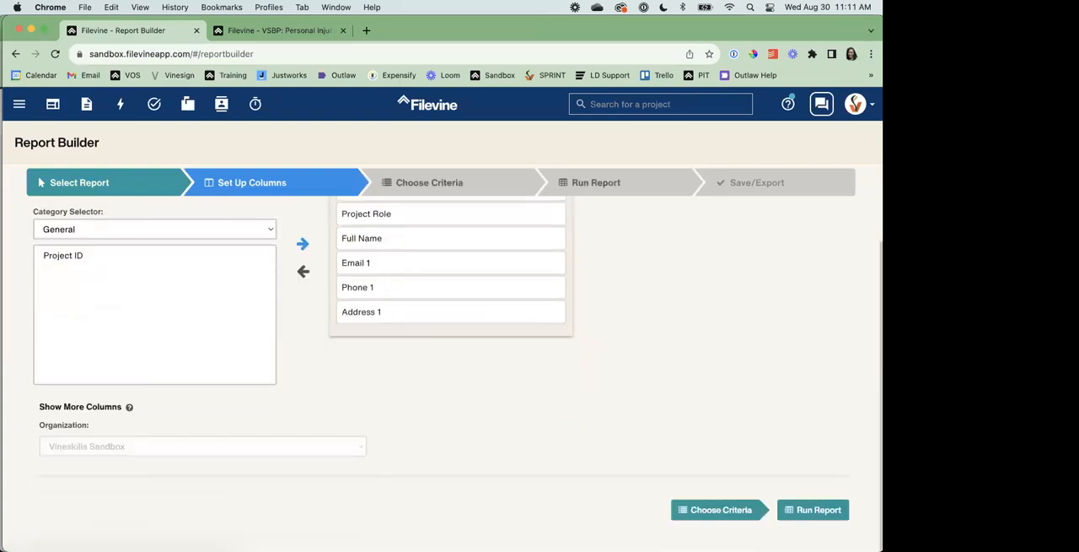
scroll(111, 306, "up", 2)
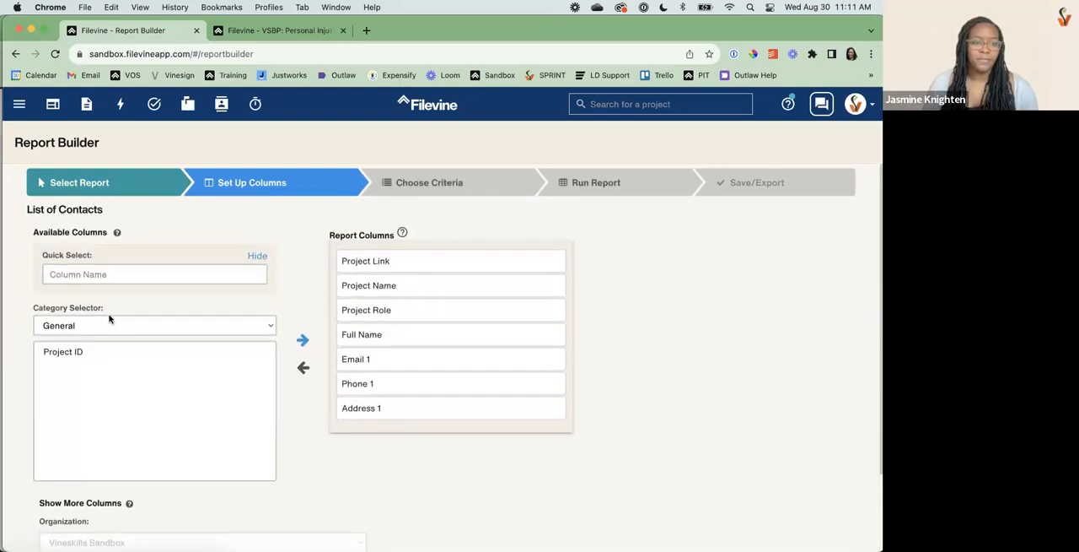
Choose the Contact : Additional Info category, search for comments and add the Contact's Additional Info: Comments column to the report.
left_click(110, 316)
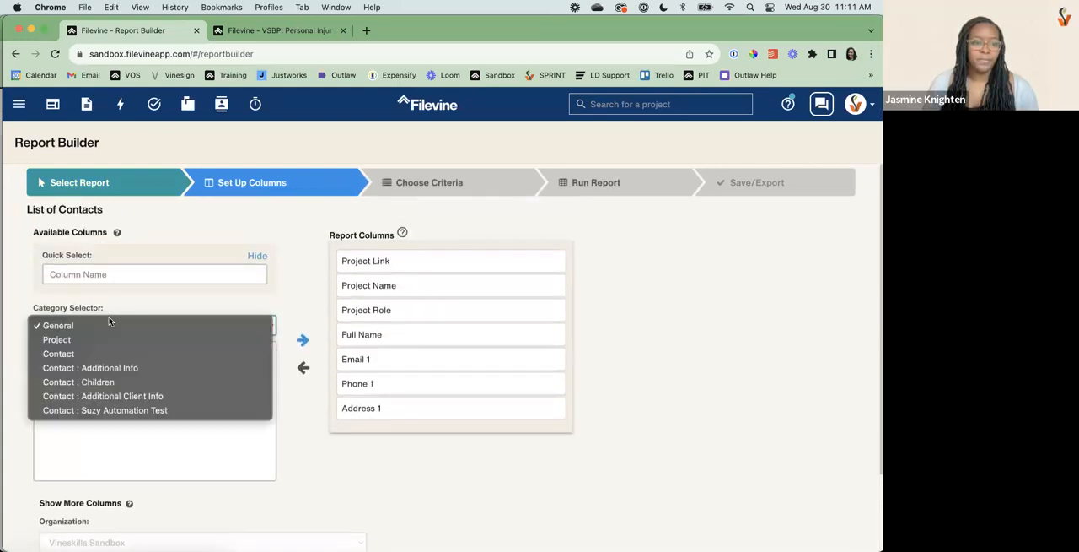
left_click(97, 368)
left_click(131, 272)
type("comments")
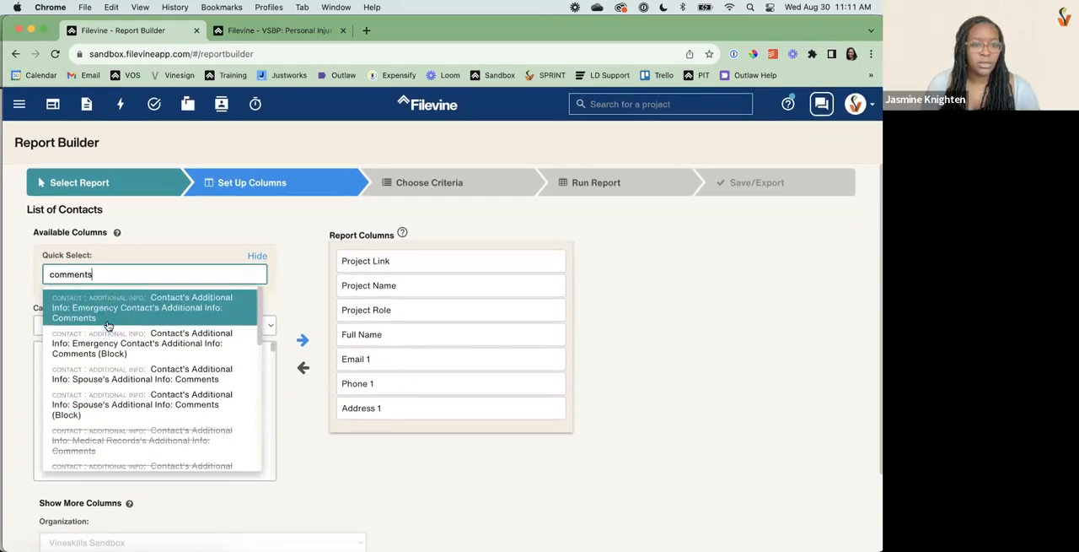
scroll(108, 326, "down", 5)
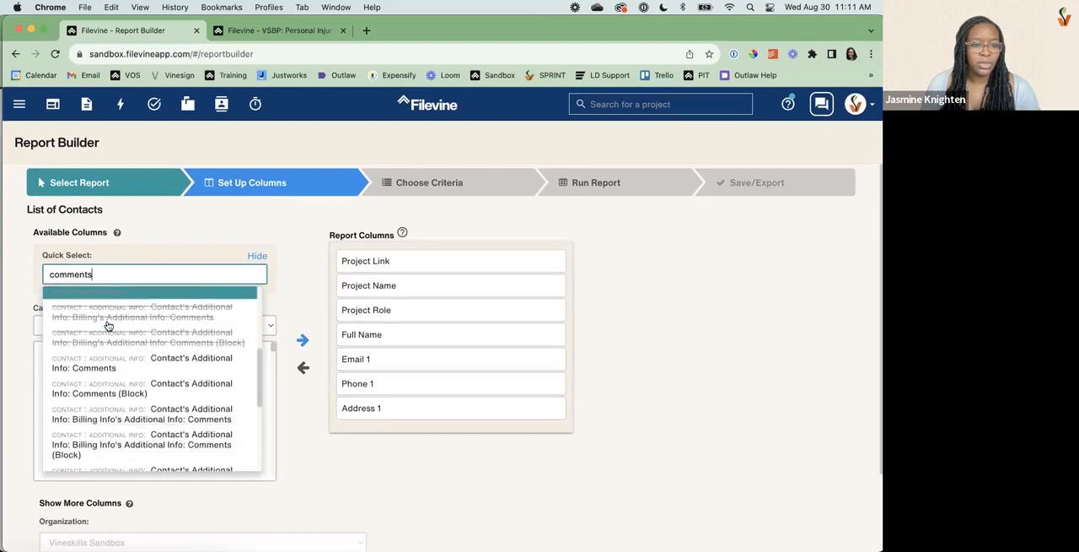
left_click(123, 373)
double_click(385, 456)
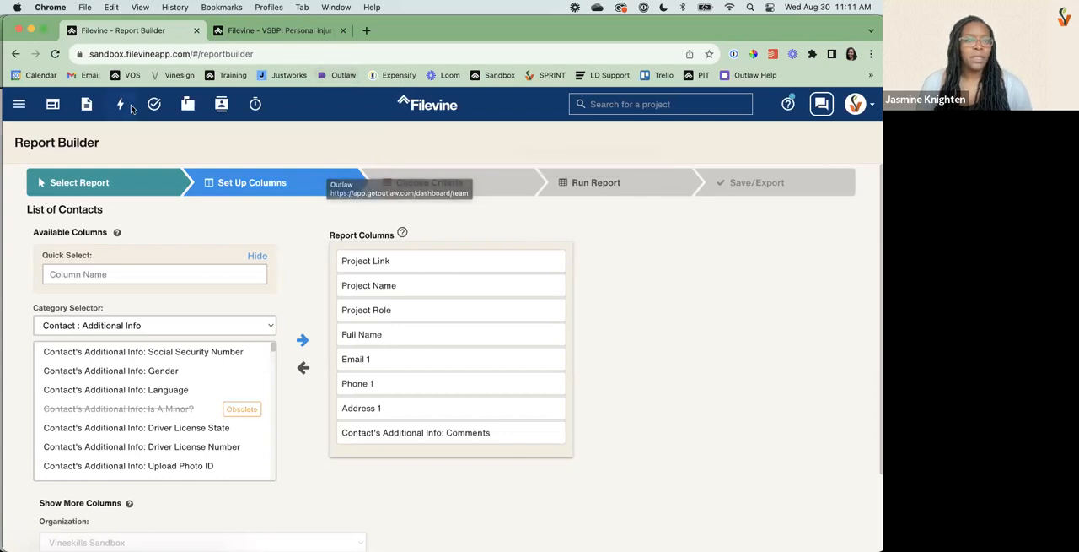
Open Contacts Setup in the Advanced settings and view the form for adding a new tab to the contact template.
left_click(18, 105)
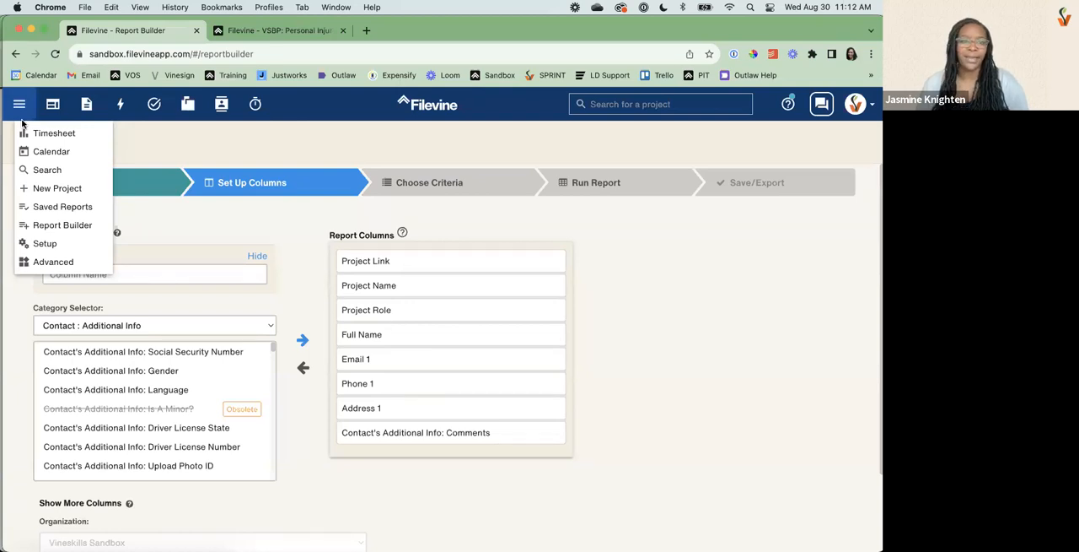
left_click(38, 270)
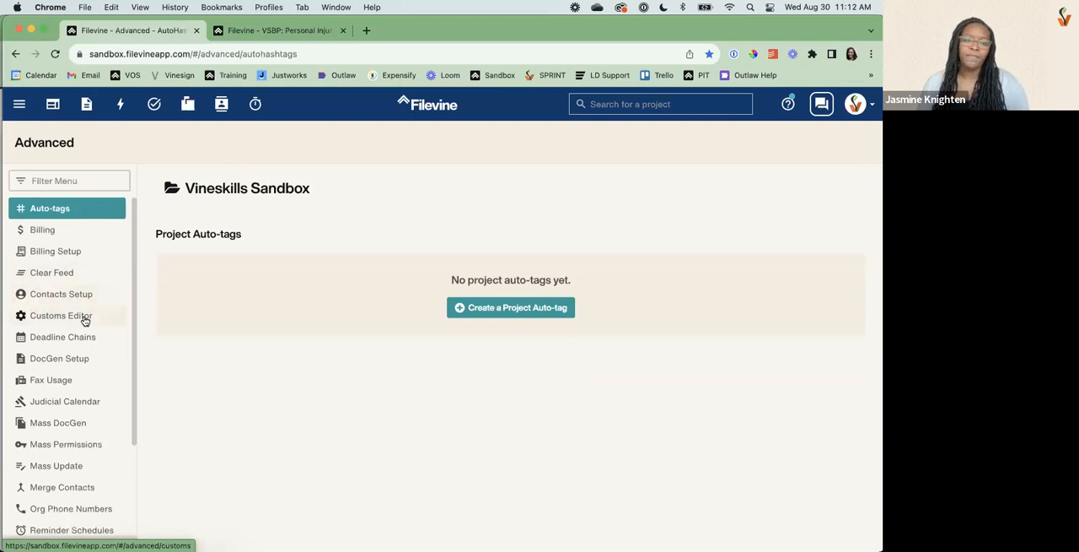
scroll(76, 403, "down", 3)
scroll(78, 403, "up", 3)
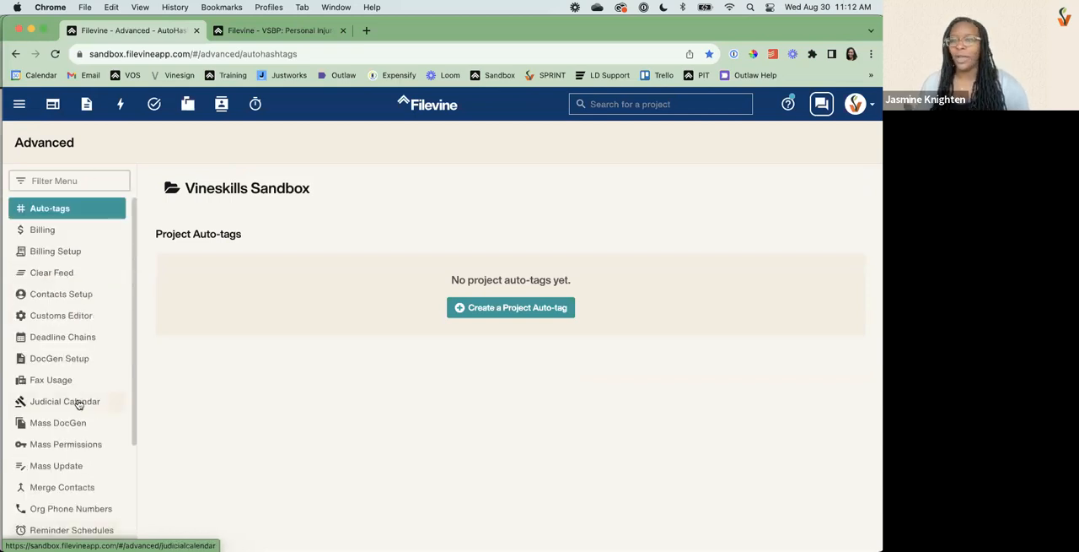
left_click(51, 296)
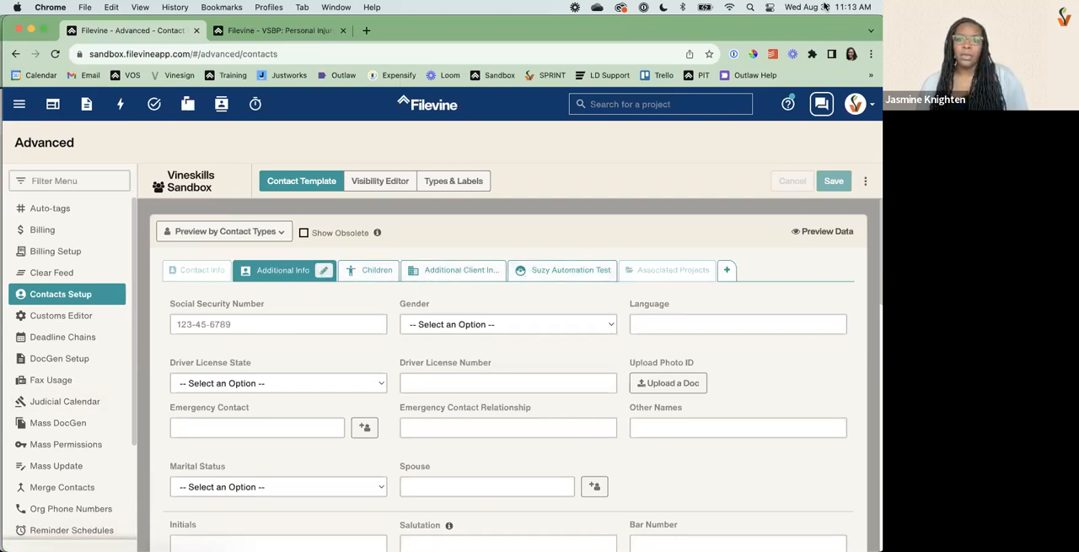
left_click(730, 269)
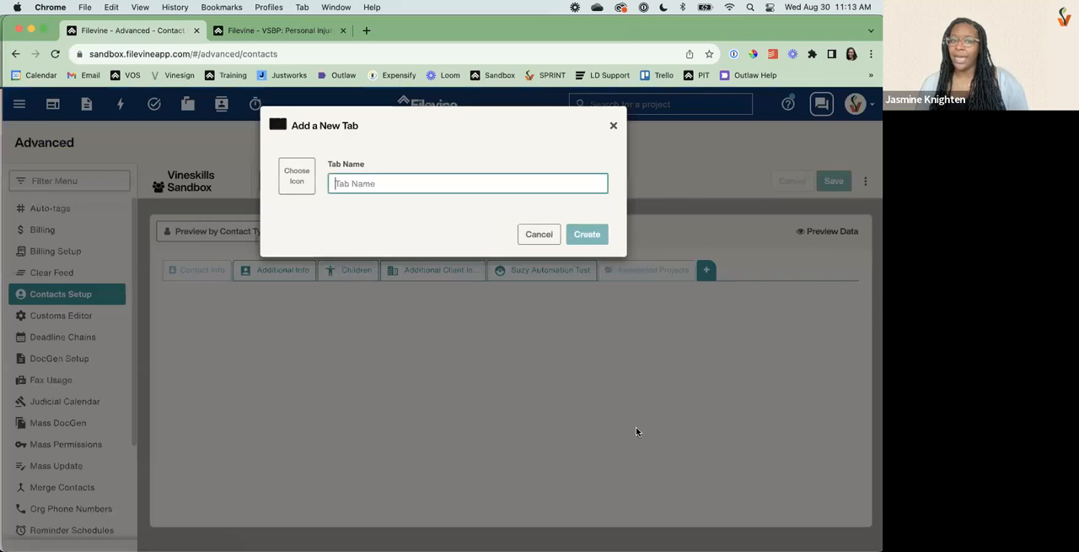
left_click(613, 125)
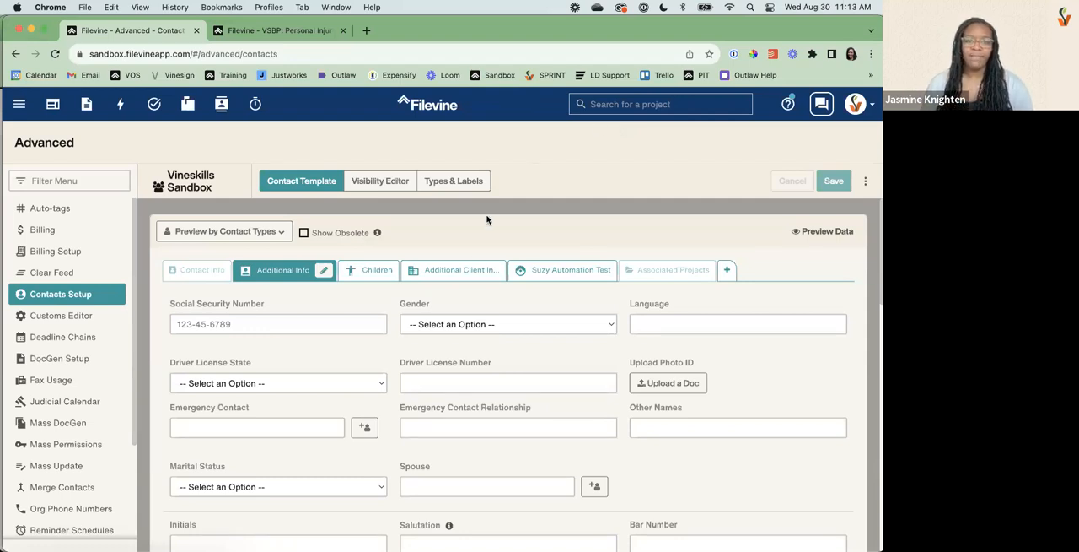
Start adding a field to the first block of the Additional Info tab and review the available field types.
scroll(423, 397, "down", 2)
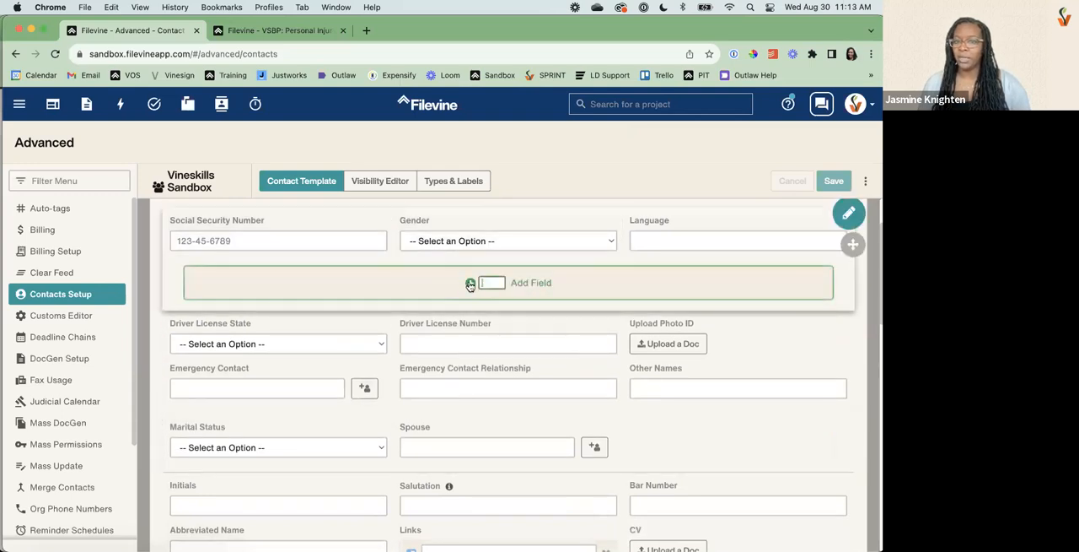
left_click(443, 268)
scroll(447, 267, "down", 4)
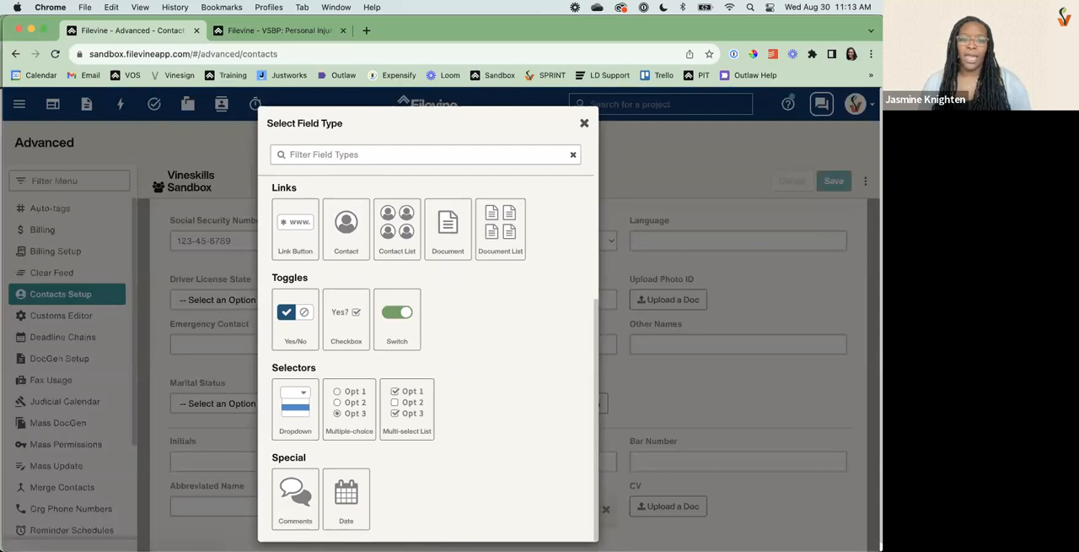
scroll(294, 286, "up", 4)
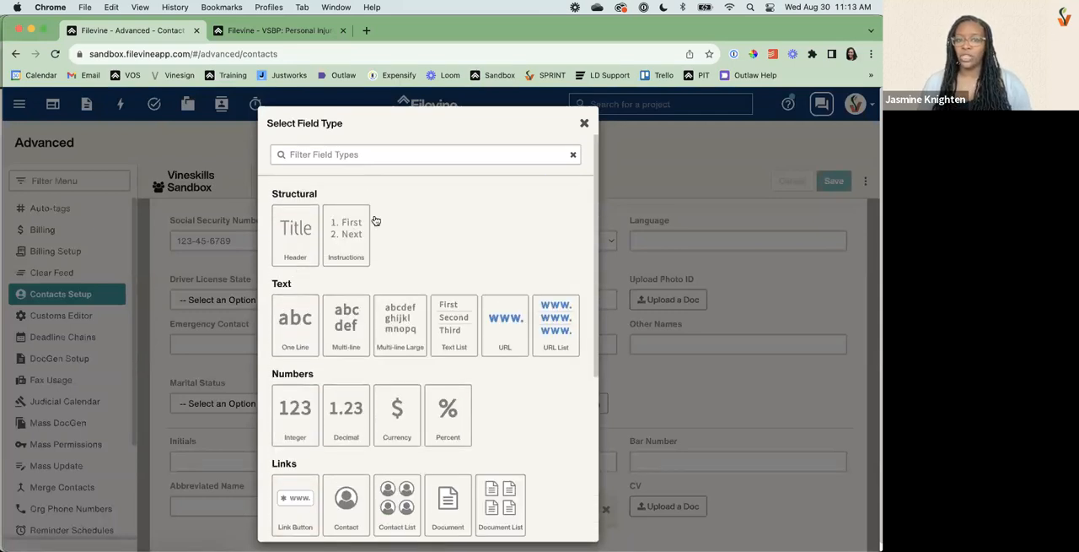
scroll(392, 366, "down", 4)
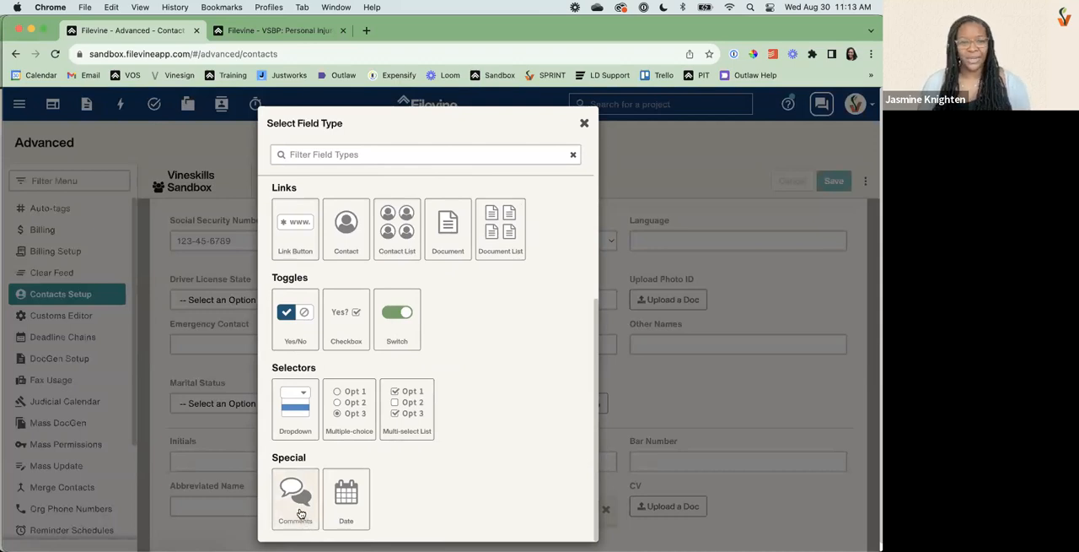
scroll(361, 293, "up", 5)
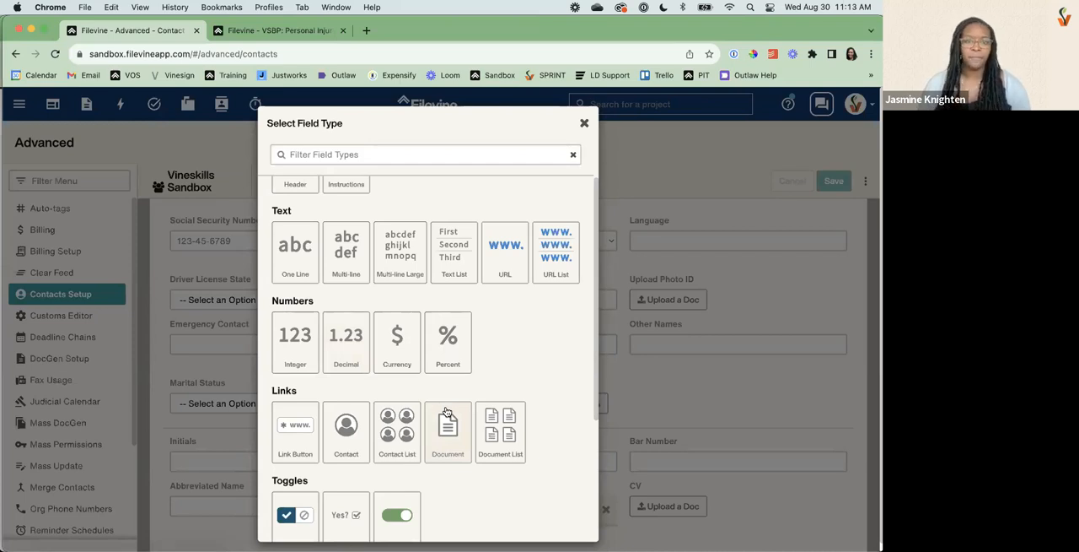
Draft a One Line field with the prompt TEST, try different field widths and discard it without creating it.
left_click(297, 262)
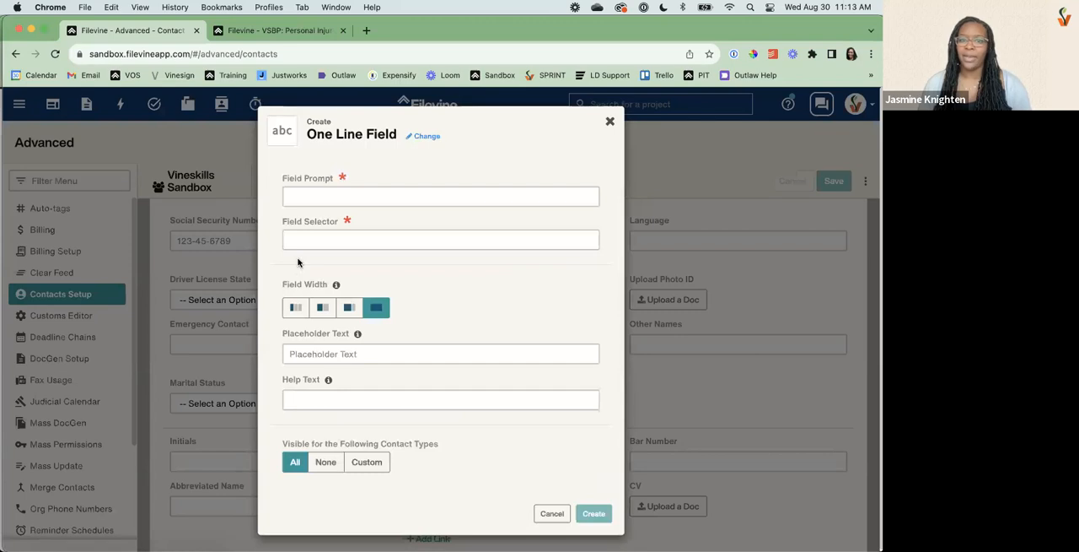
left_click(392, 193)
type("TEST")
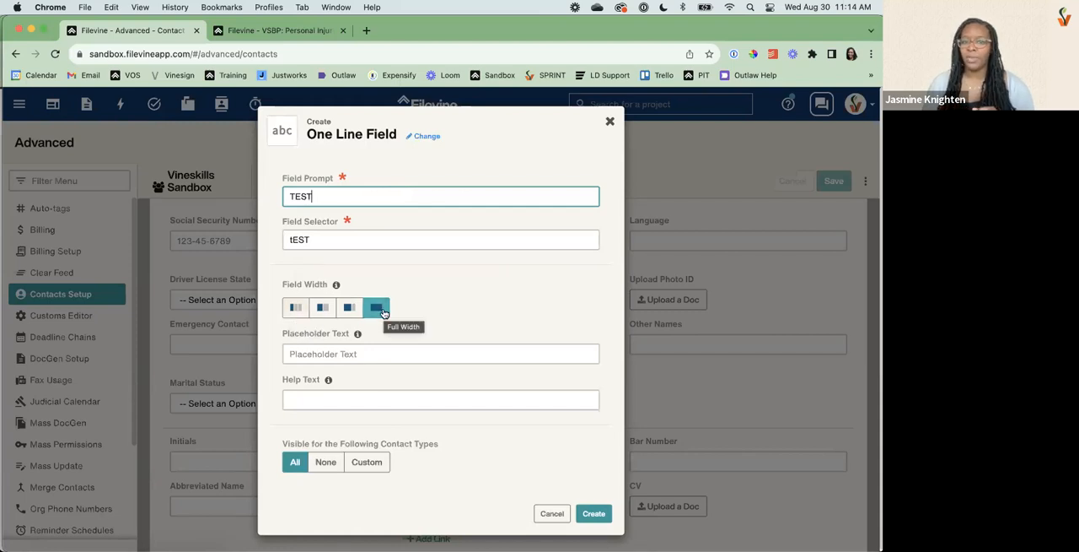
left_click(295, 313)
left_click(295, 313)
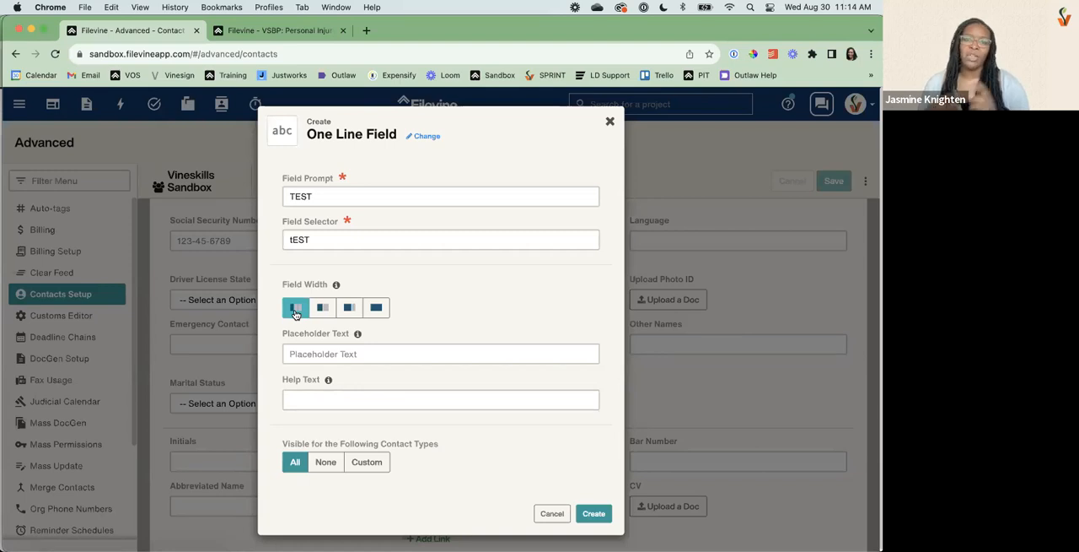
left_click(324, 312)
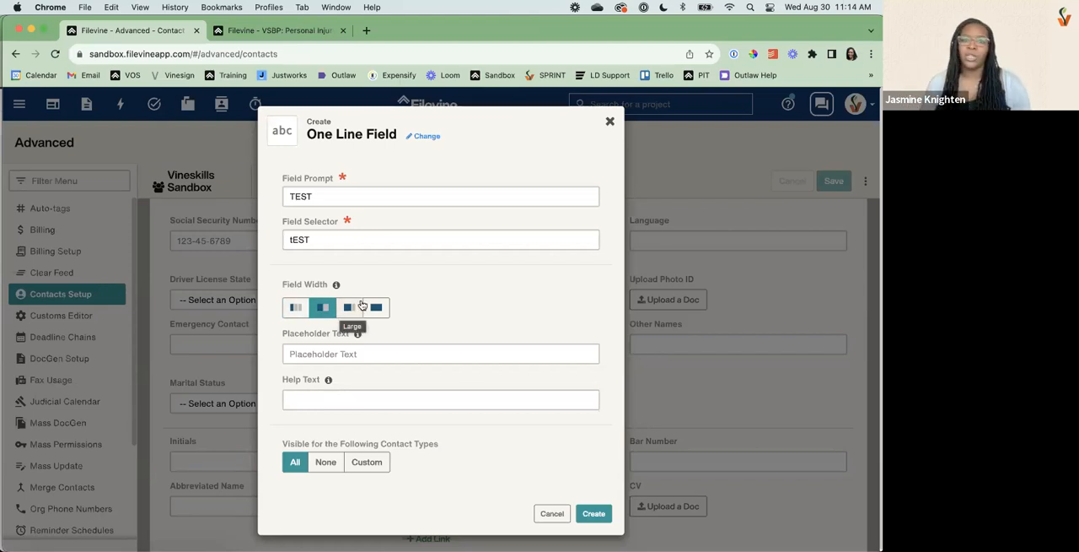
left_click(293, 313)
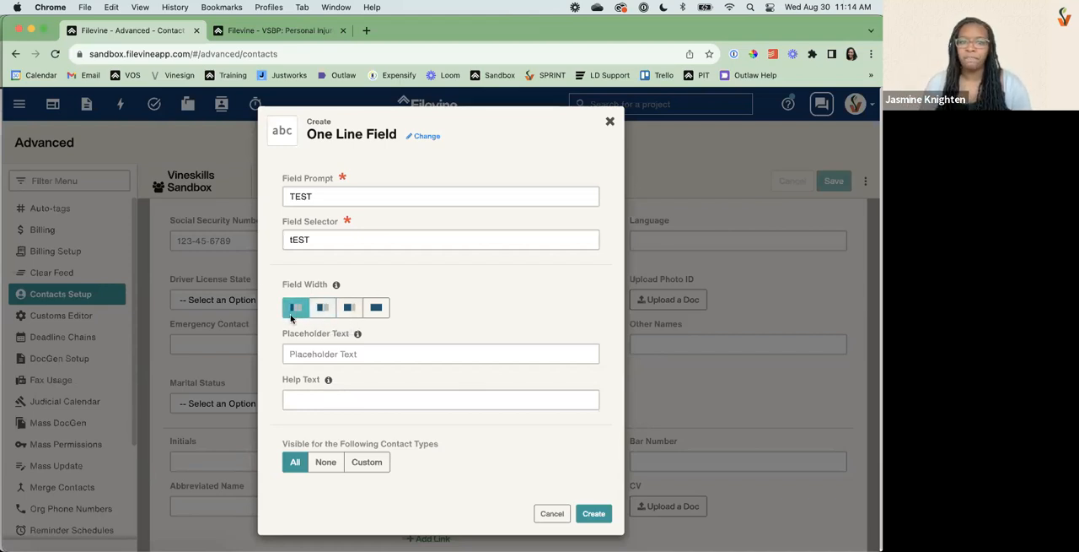
left_click(313, 354)
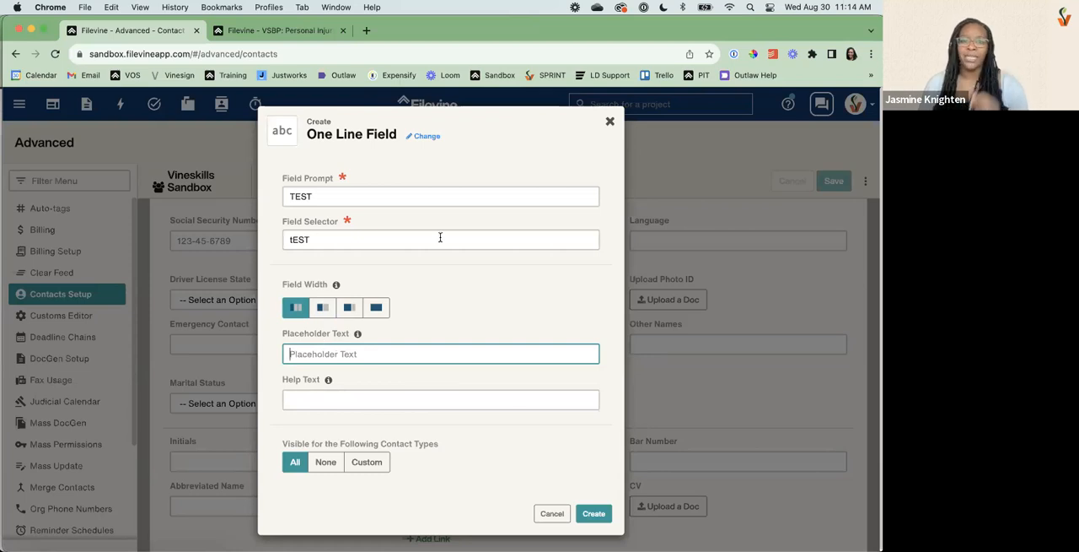
left_click(610, 121)
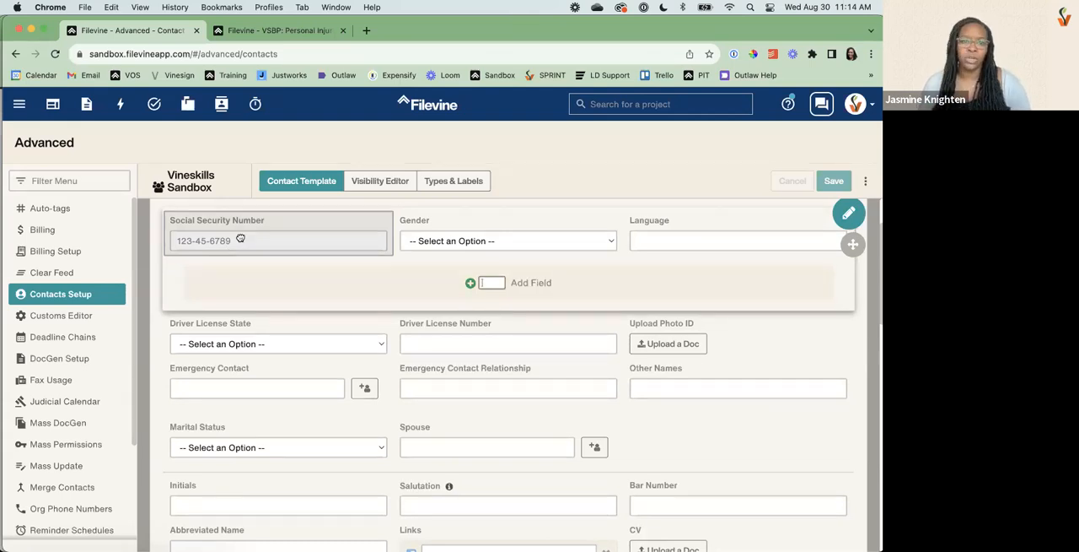
Open the Social Security Number field's settings and examine its help text option and contact type visibility.
left_click(241, 242)
scroll(330, 354, "down", 1)
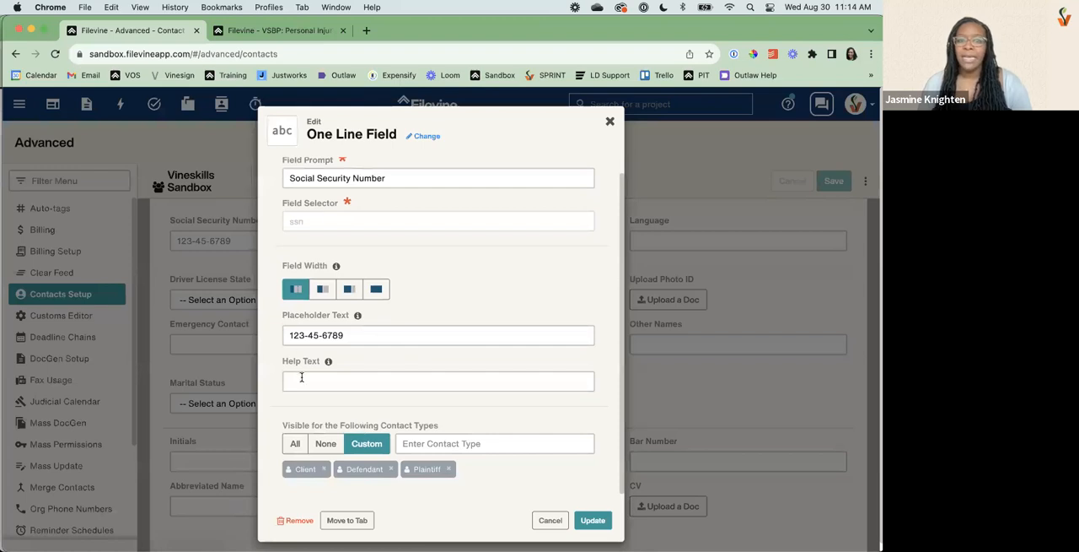
mouse_move(329, 364)
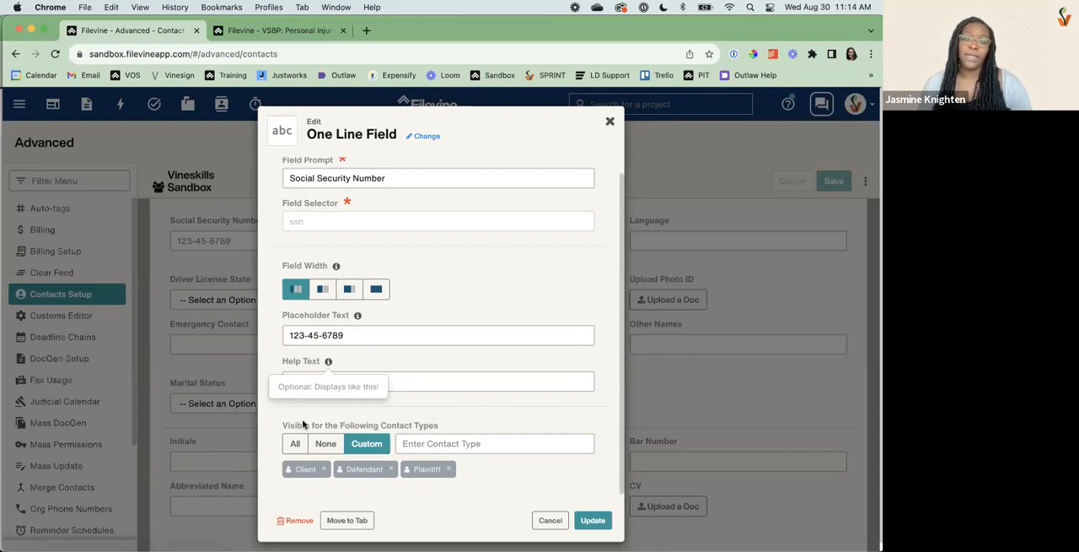
left_click_drag(303, 425, 419, 425)
scroll(421, 425, "down", 1)
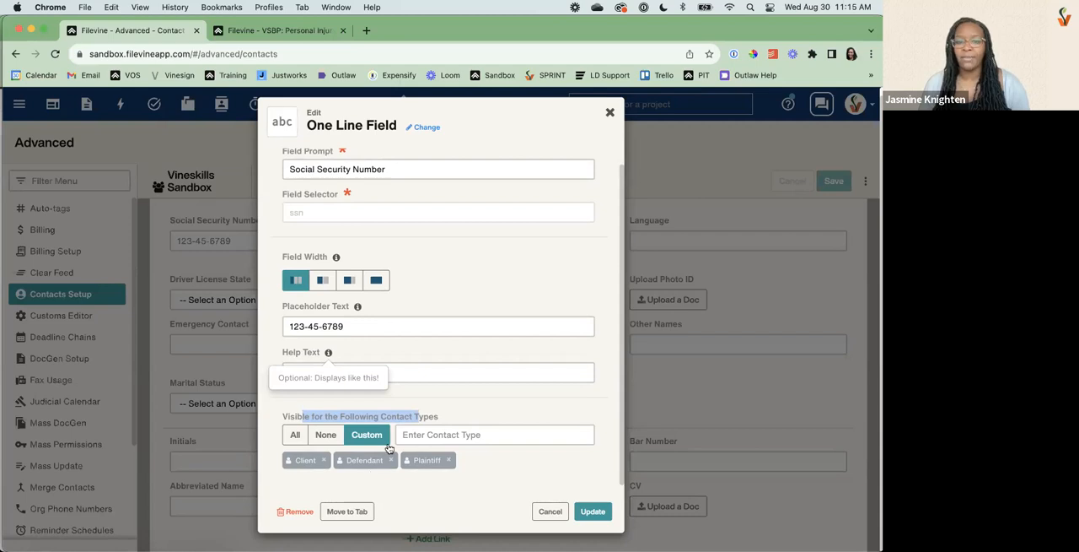
Add the Judge contact type to the Social Security Number field's custom visibility and remove it again.
left_click(497, 428)
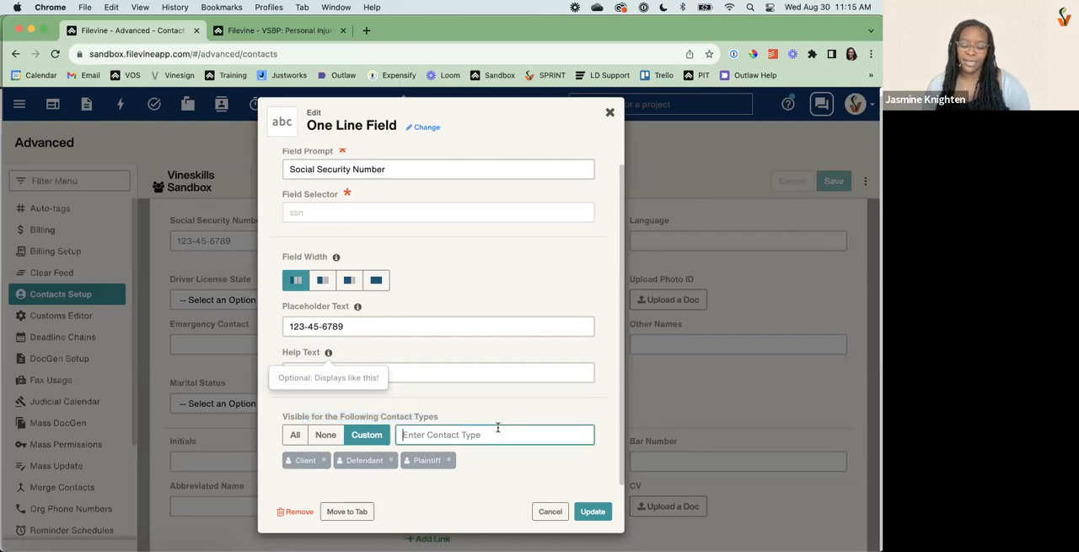
type("ju")
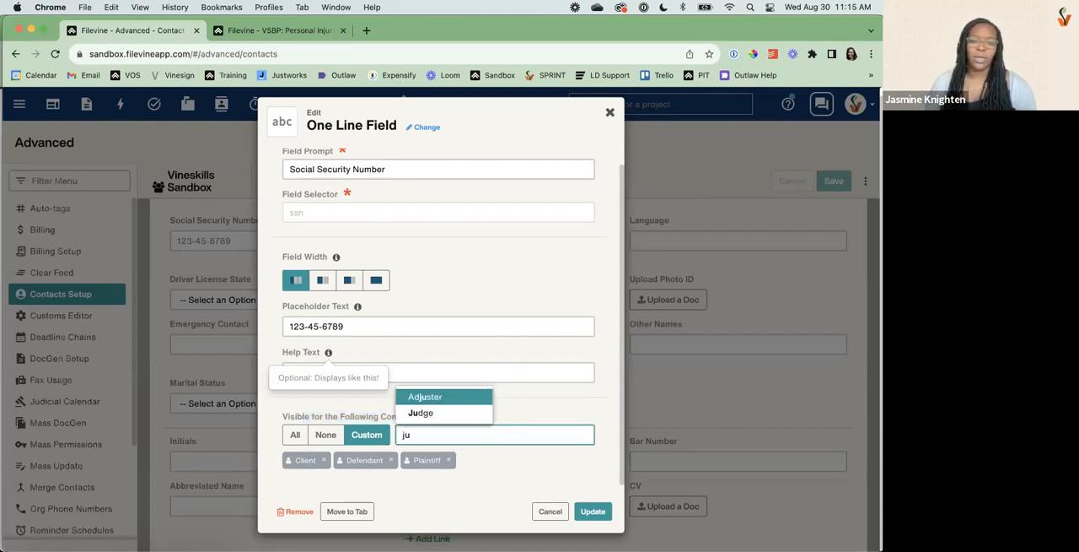
left_click(450, 412)
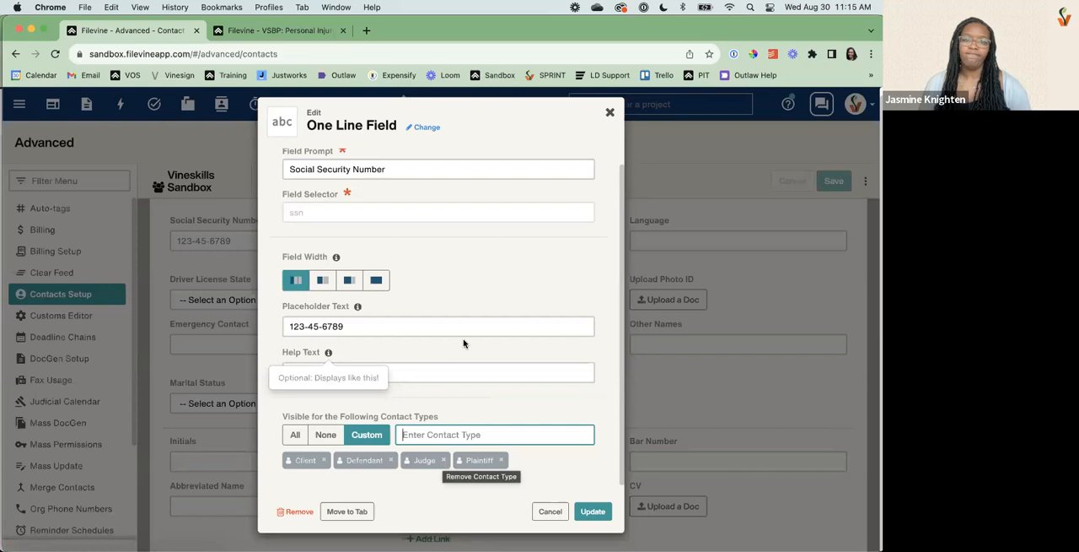
left_click(443, 461)
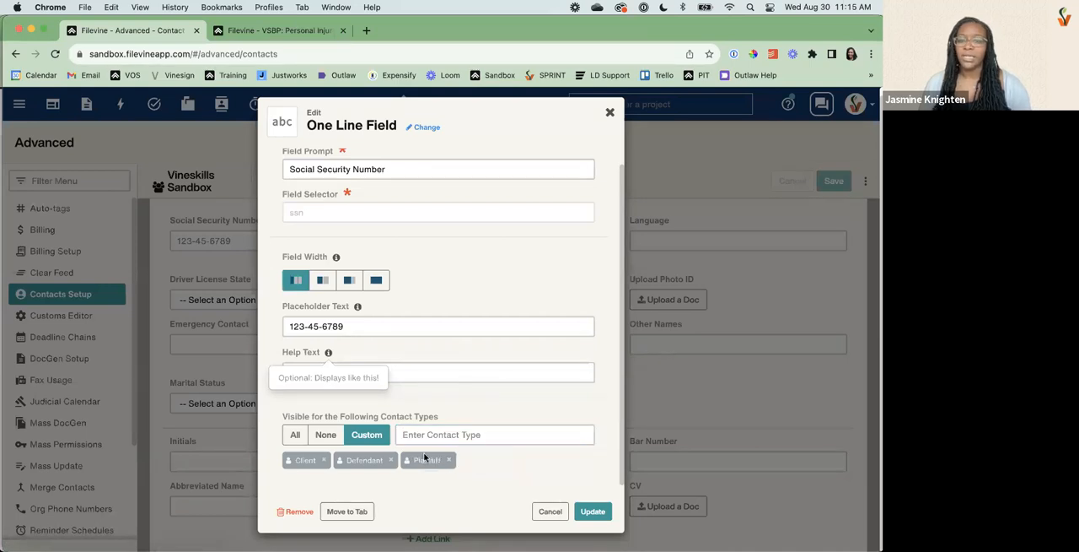
Review which tabs the Social Security Number field can be moved to, and close the move without choosing one.
left_click(346, 511)
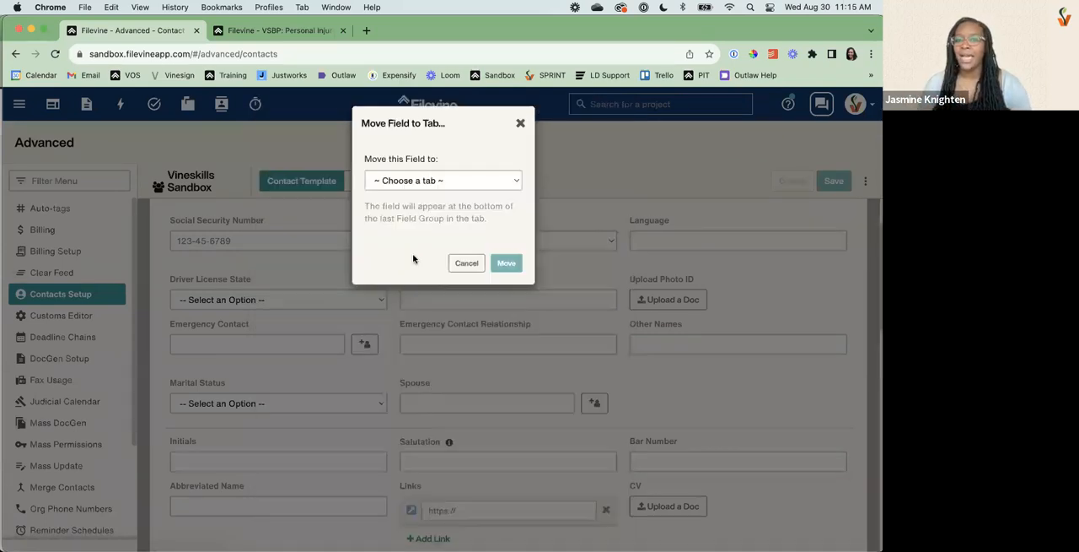
left_click(435, 178)
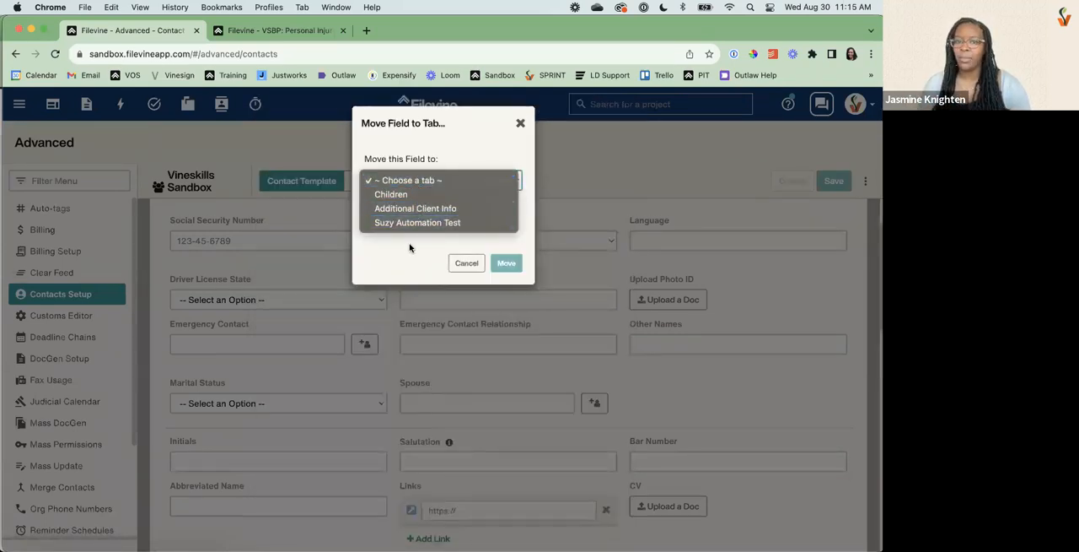
left_click(520, 125)
left_click(520, 125)
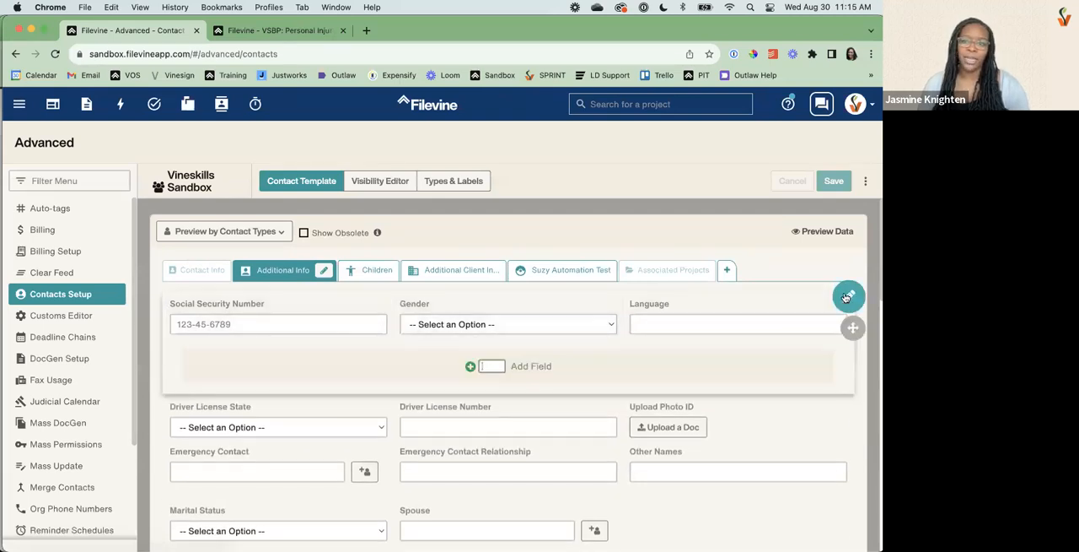
Edit the first field group of the Additional Info tab, try the title Cleint and clear it again.
left_click(848, 296)
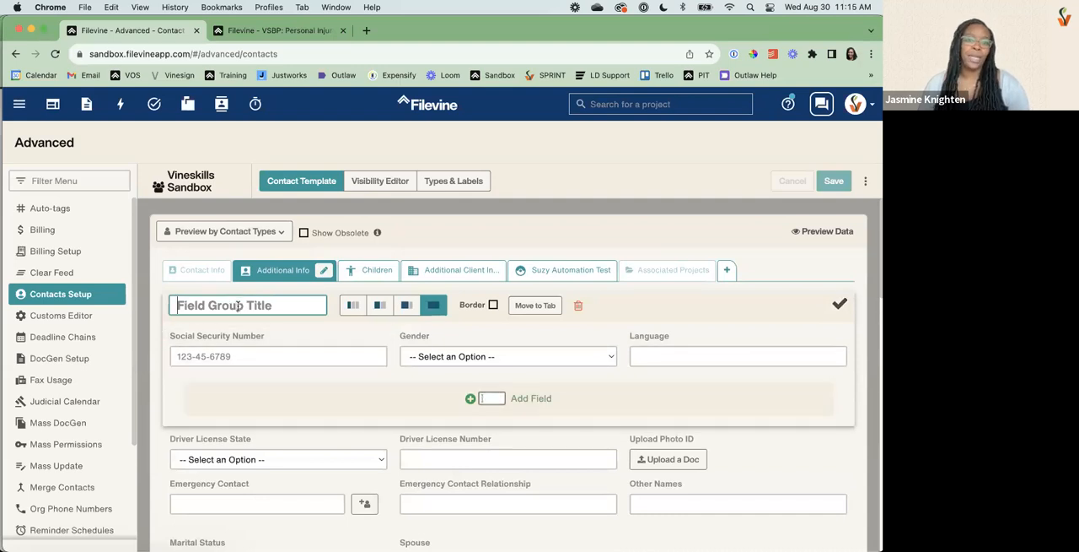
type("Cleint")
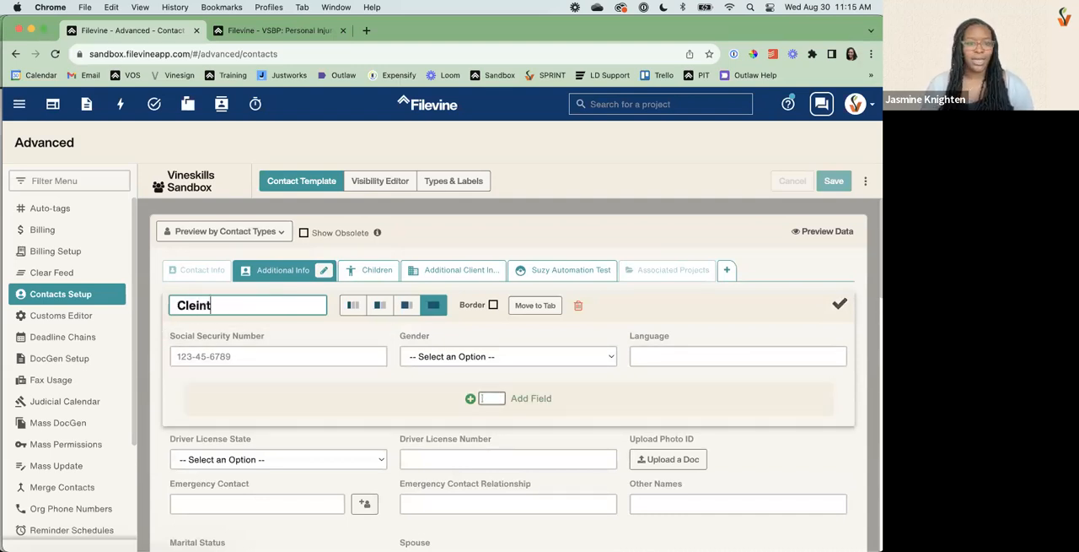
key("BackSpace")
key("BackSpace")
key("BackSpace")
key("BackSpace")
key("BackSpace")
key("BackSpace")
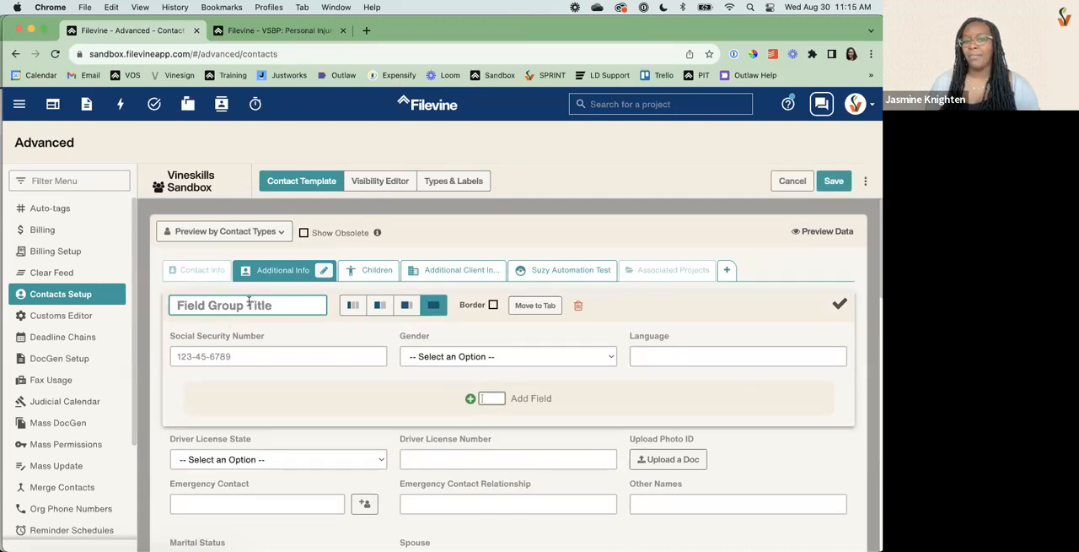
left_click(839, 304)
Examine the titled Immigration Details field group at the end of the Additional Info tab.
scroll(219, 372, "down", 15)
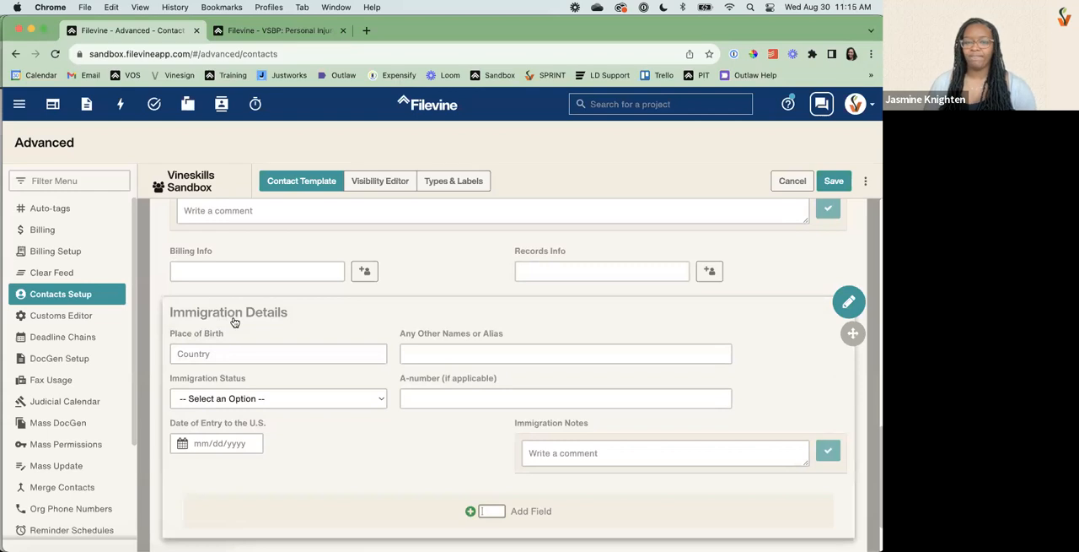
scroll(234, 321, "up", 10)
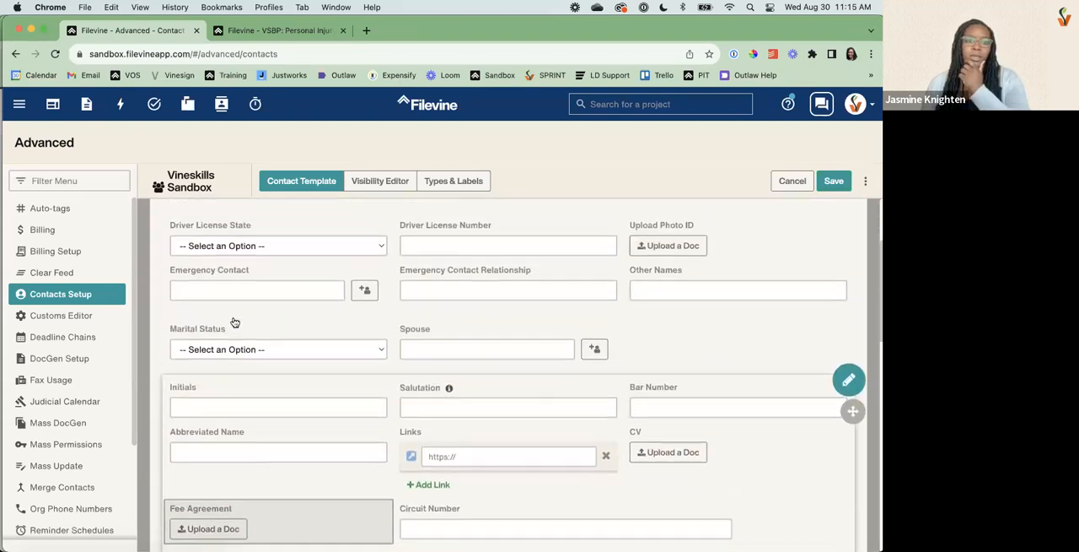
scroll(235, 322, "up", 5)
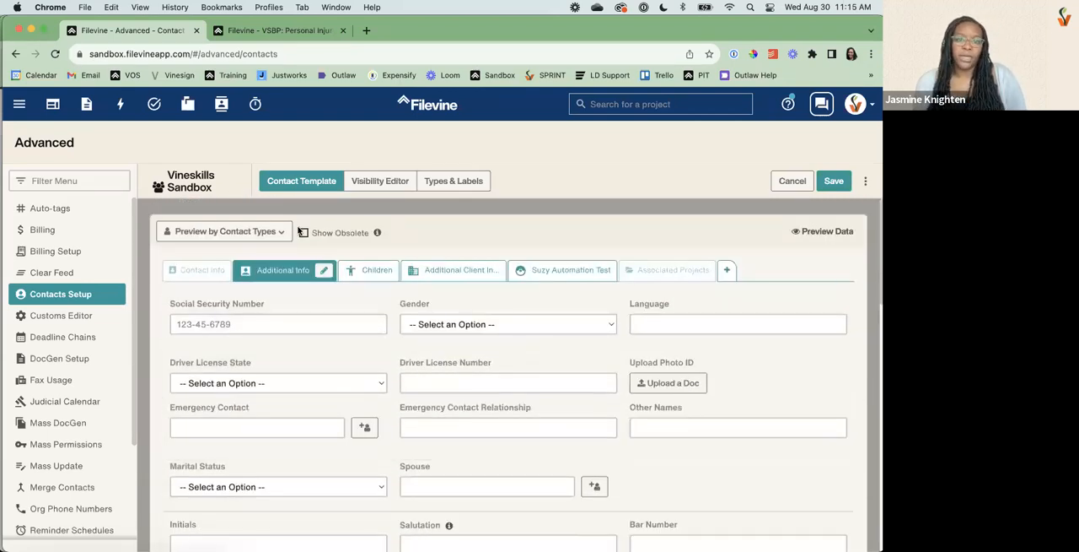
Start a blank contact type in the types and labels setup and delete it, and try the DOB/DOD option for Adjuster.
left_click(447, 183)
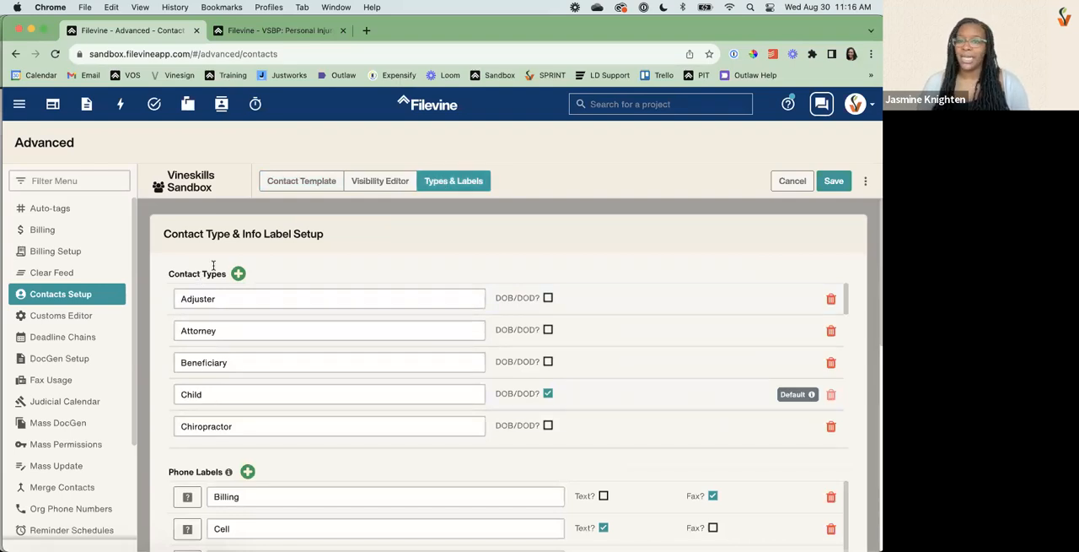
left_click(239, 275)
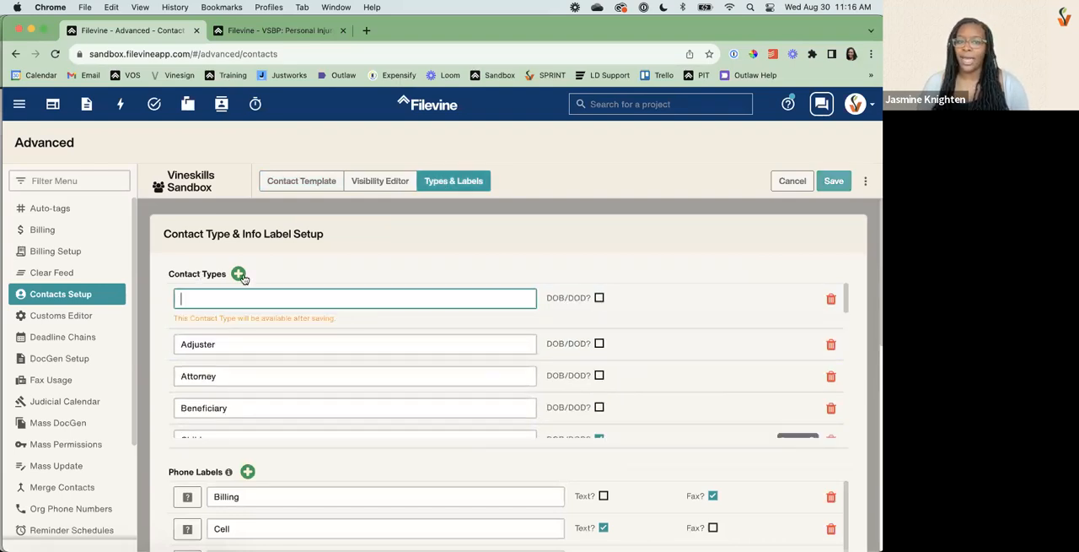
left_click(831, 300)
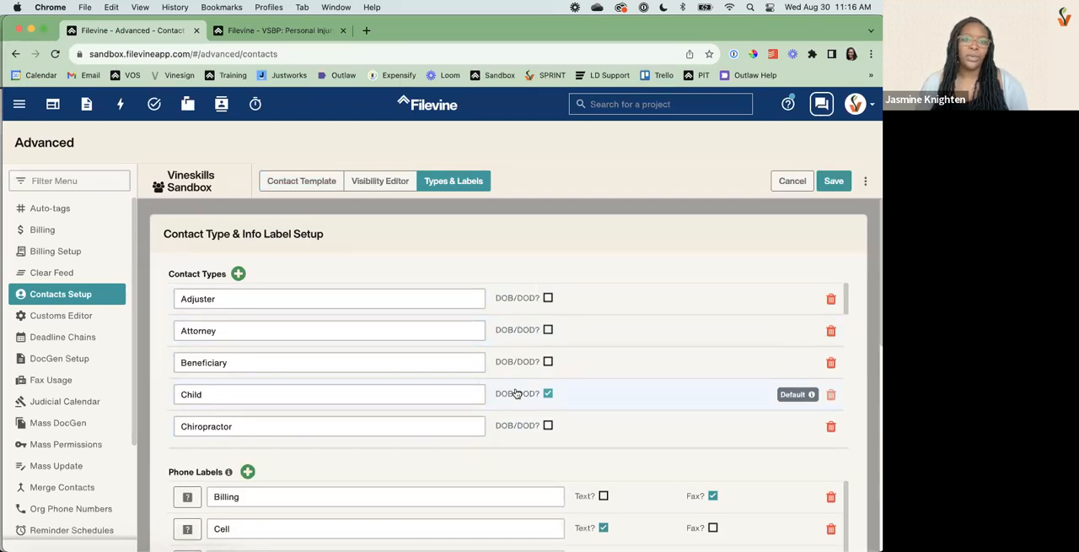
left_click(548, 297)
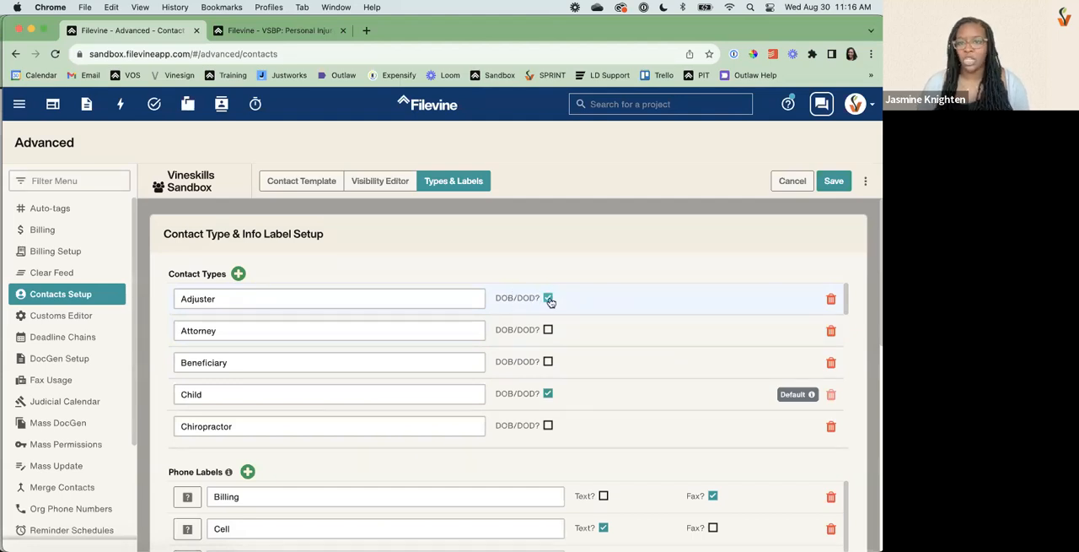
Check the Date of Birth and Deceased fields on the project client's contact card and remove its Client contact type.
left_click(285, 31)
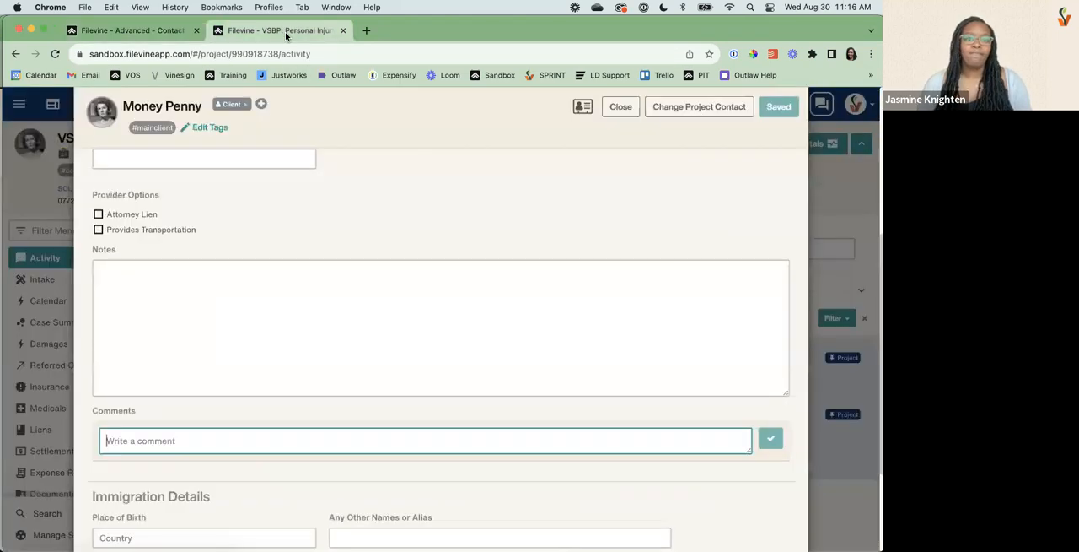
left_click(118, 175)
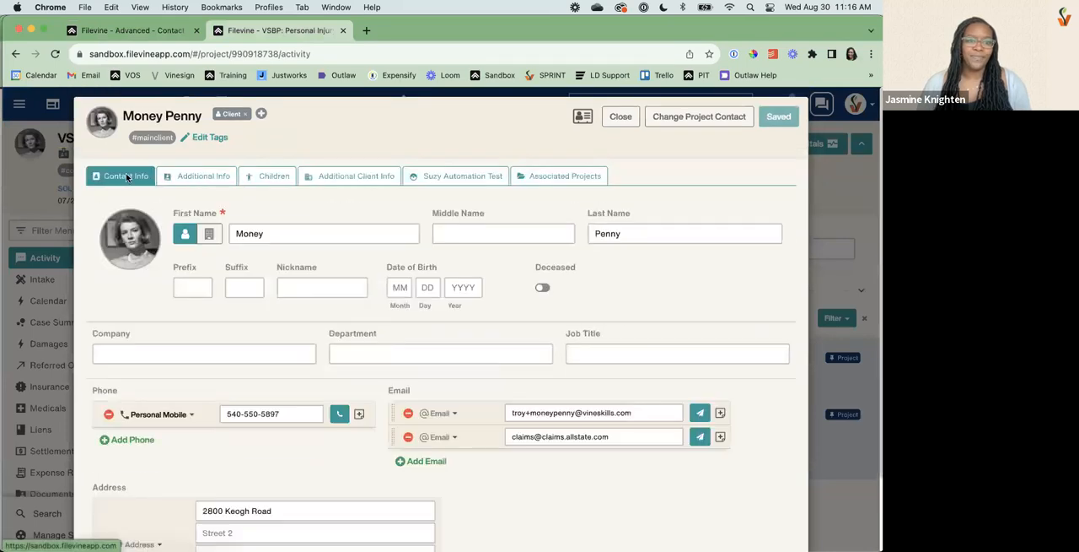
left_click_drag(387, 266, 442, 269)
left_click_drag(535, 267, 588, 268)
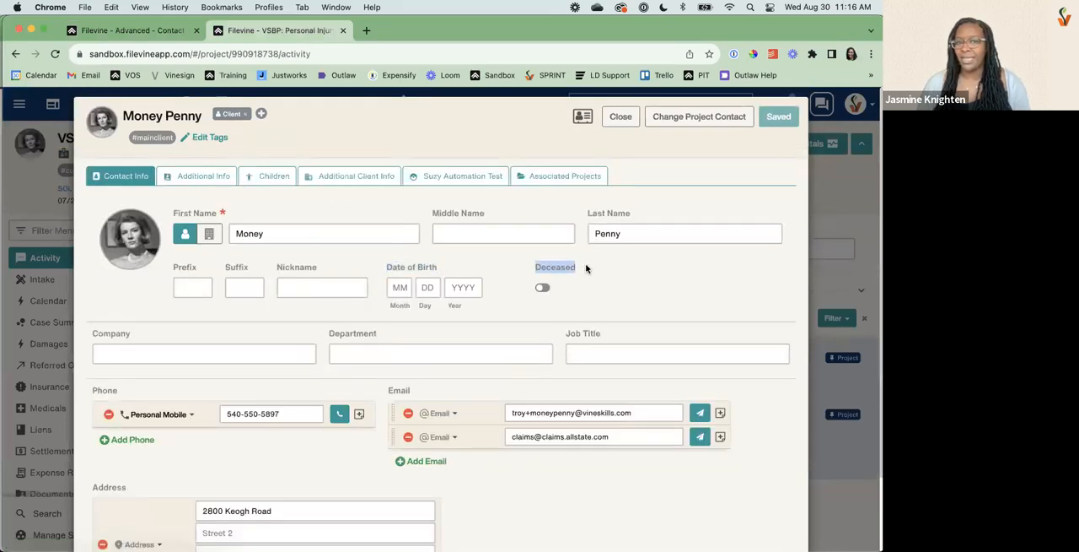
left_click(246, 116)
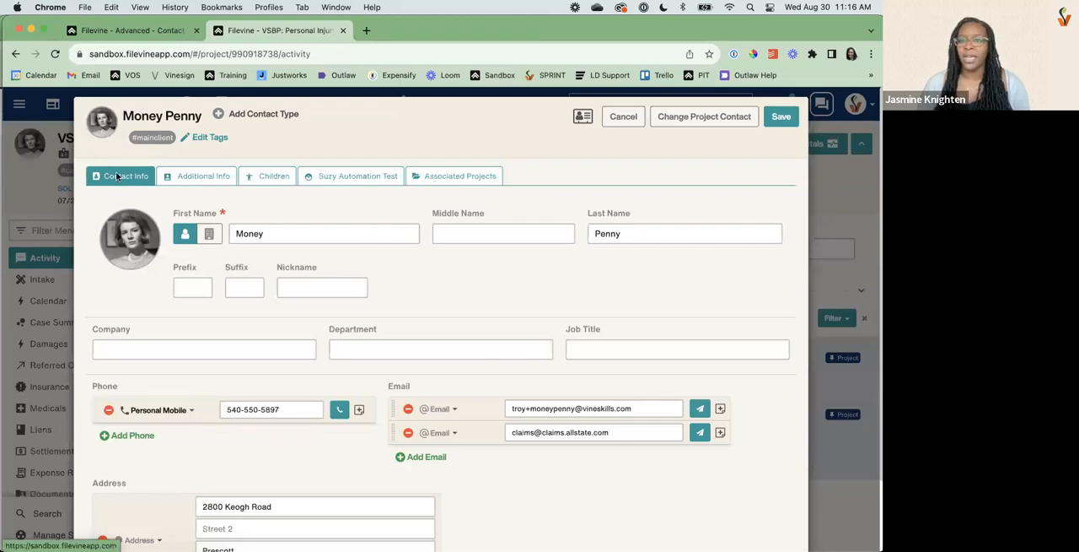
Return to Contacts Setup and review the contact types, the phone and email labels, and the icon choices for the Home phone label.
left_click(115, 32)
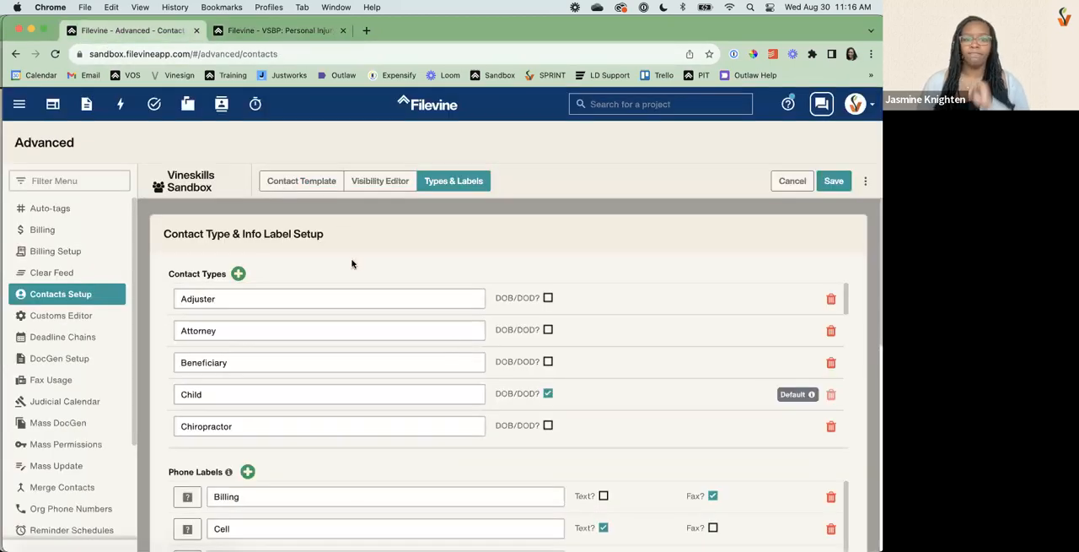
scroll(452, 342, "down", 3)
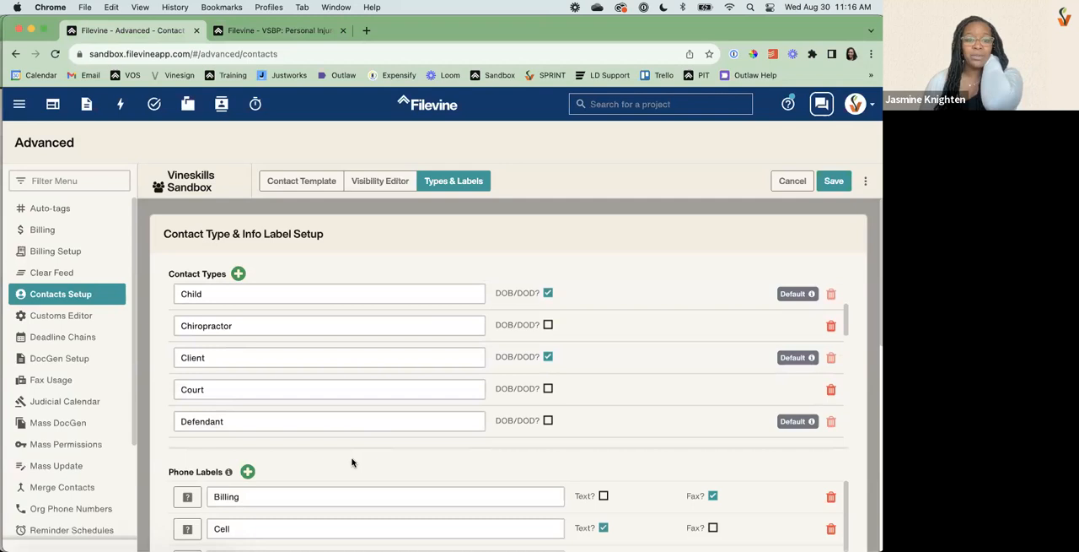
scroll(352, 461, "down", 3)
scroll(218, 407, "down", 3)
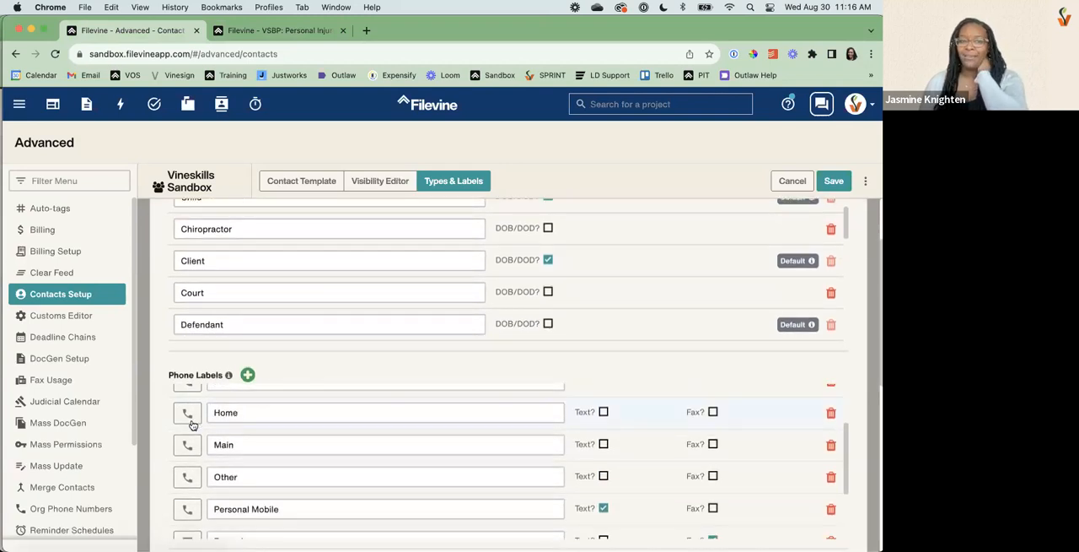
left_click(191, 416)
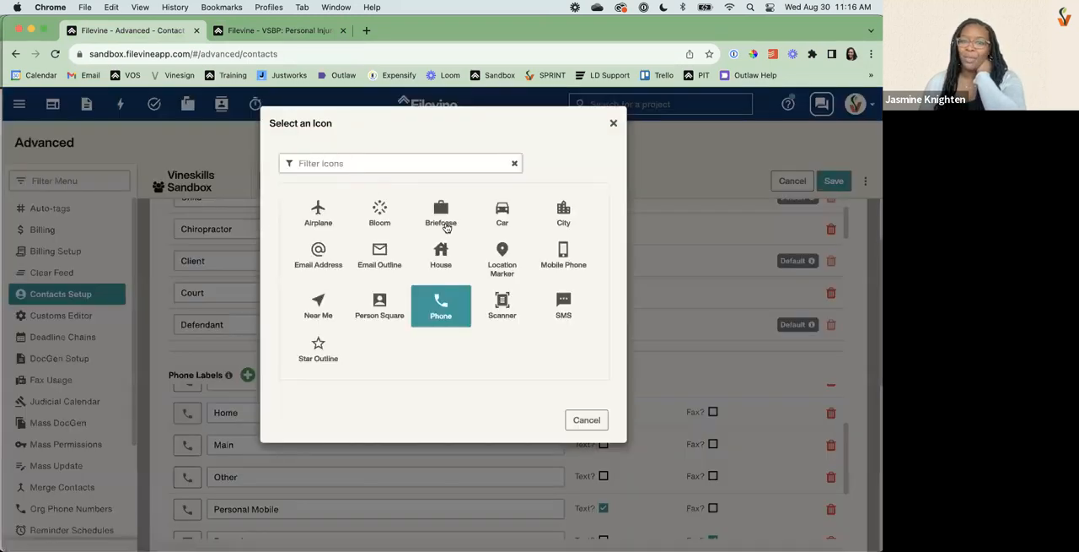
left_click(612, 122)
scroll(168, 382, "down", 5)
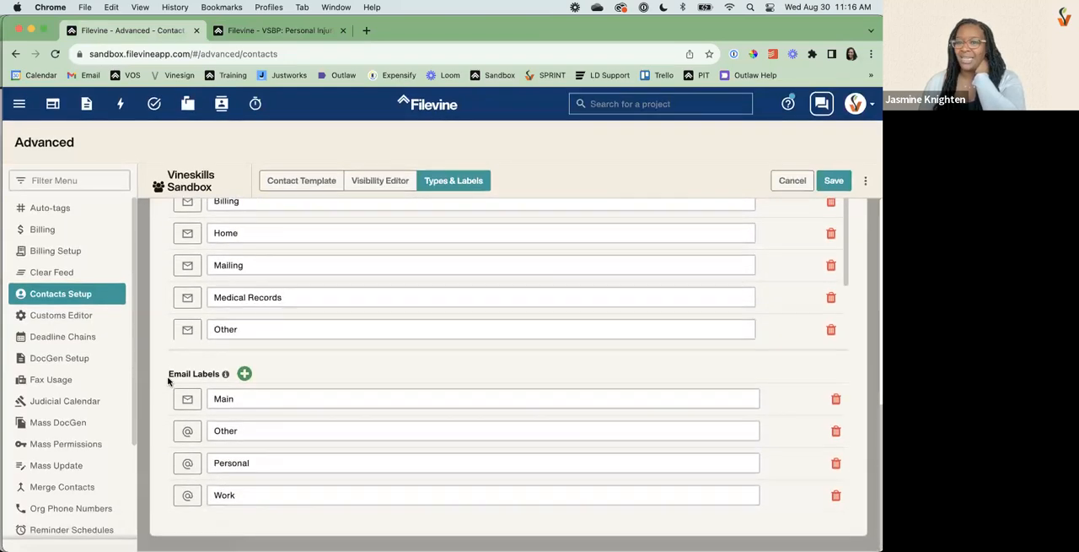
Examine the Text and Fax options of the phone labels in the types and labels setup.
scroll(168, 382, "up", 5)
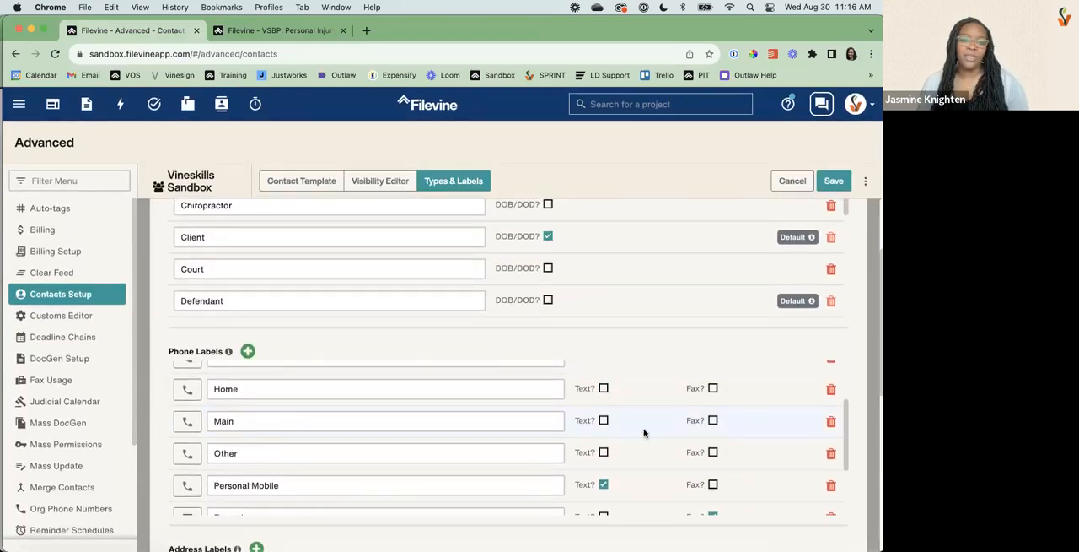
scroll(608, 451, "up", 3)
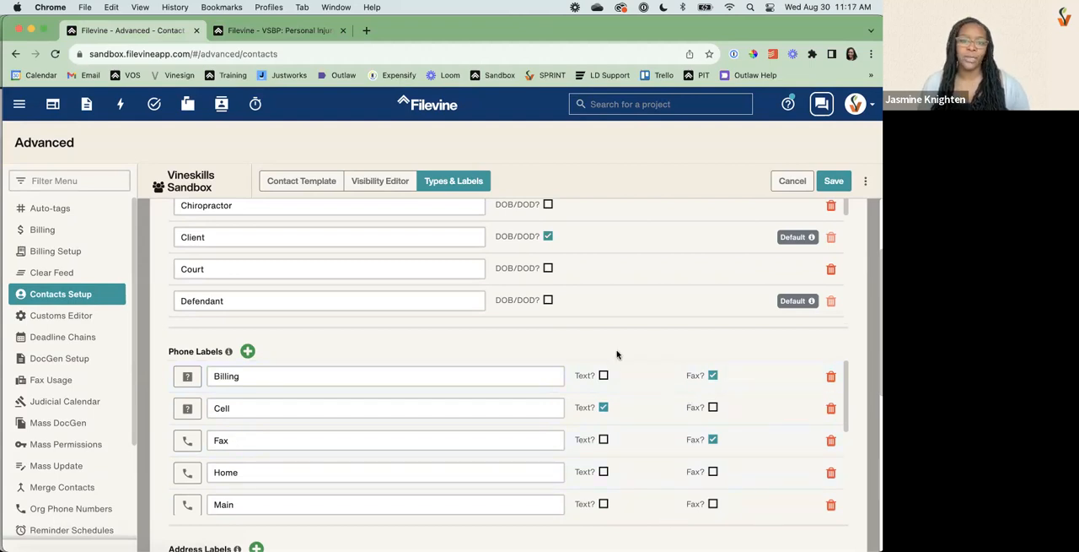
scroll(616, 354, "up", 3)
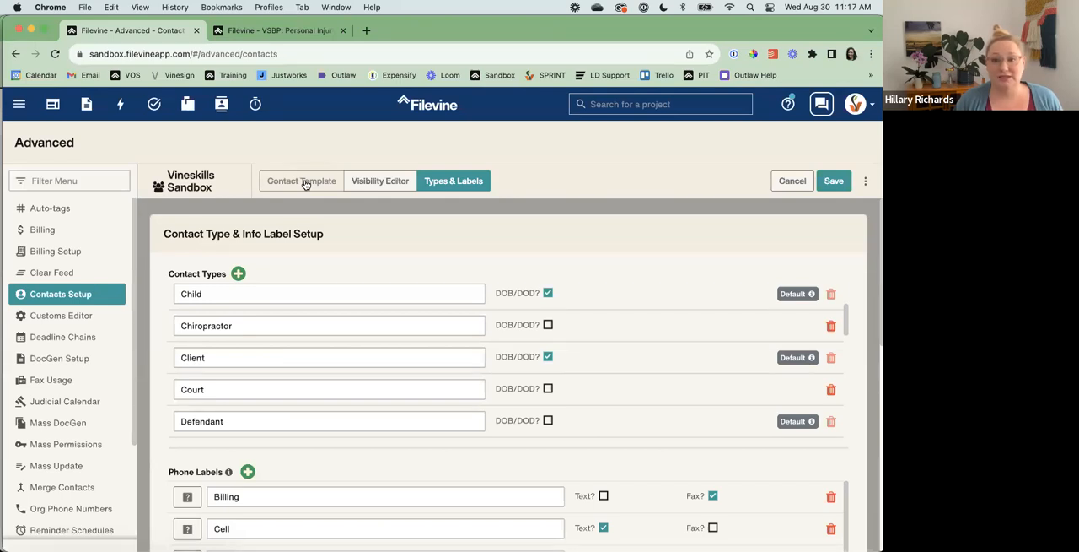
scroll(607, 453, "down", 3)
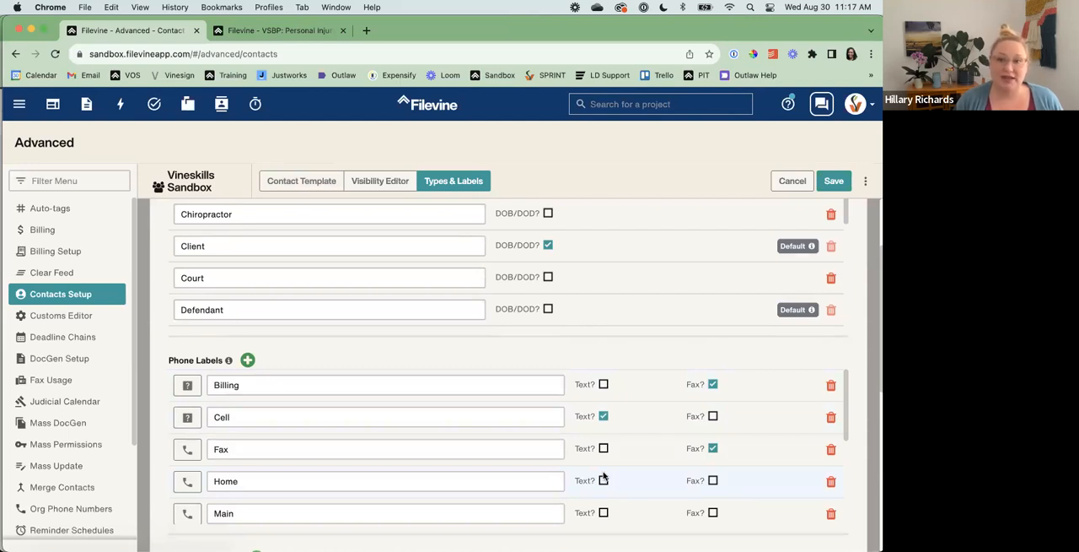
scroll(603, 477, "down", 2)
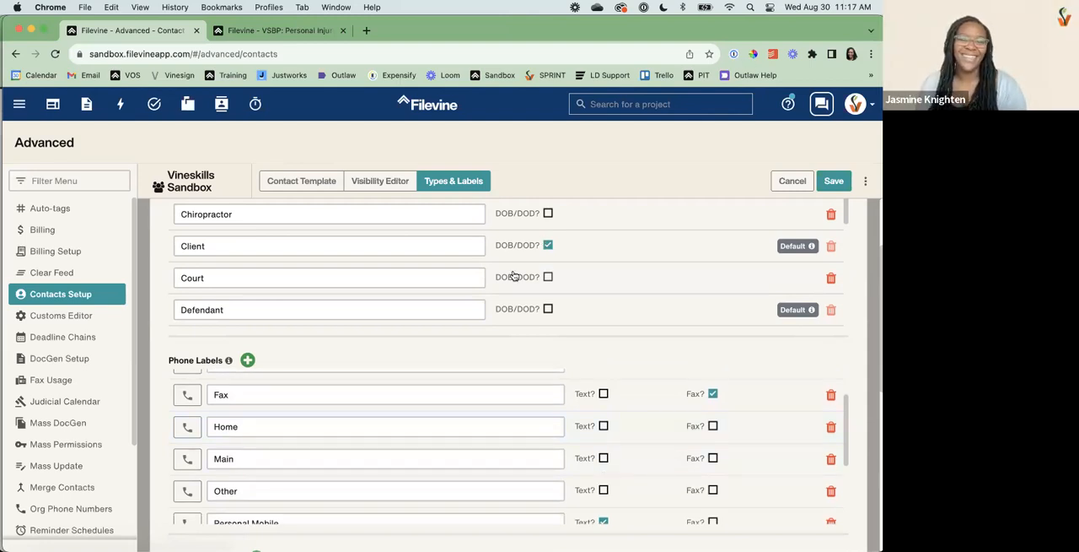
scroll(427, 369, "up", 3)
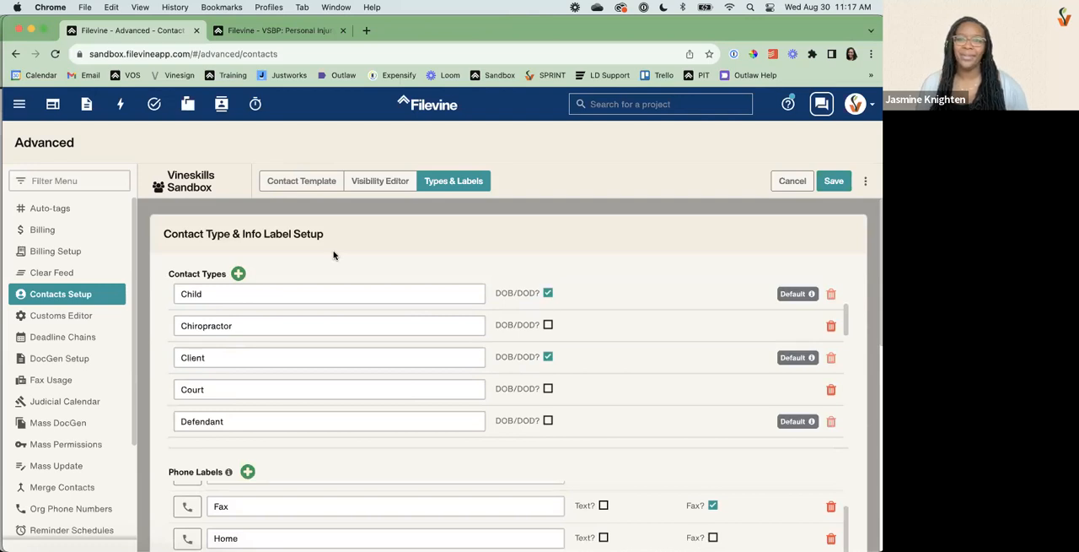
Discard the unsaved Contacts Setup changes and open the Customs Editor.
left_click(793, 182)
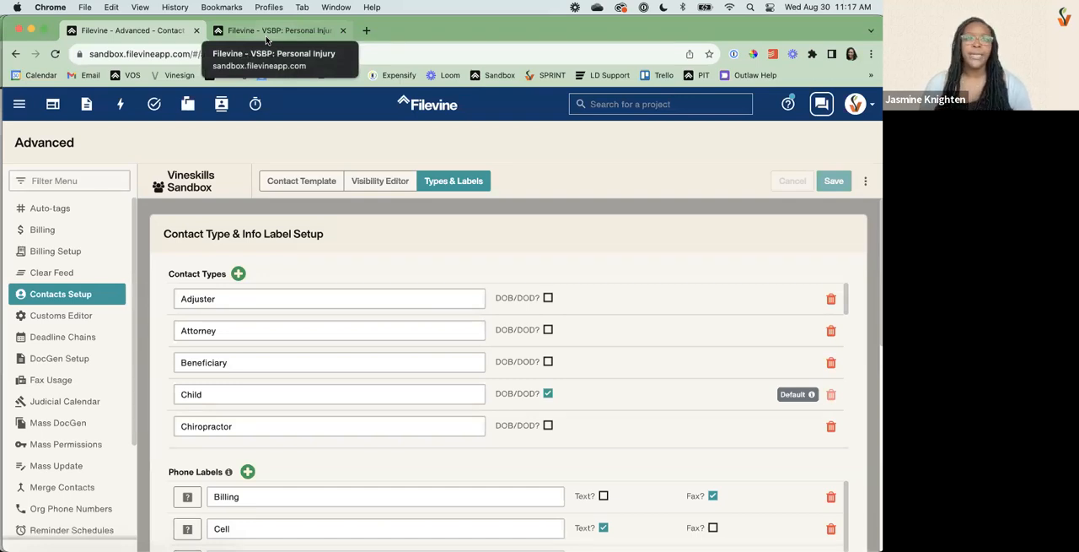
left_click(79, 320)
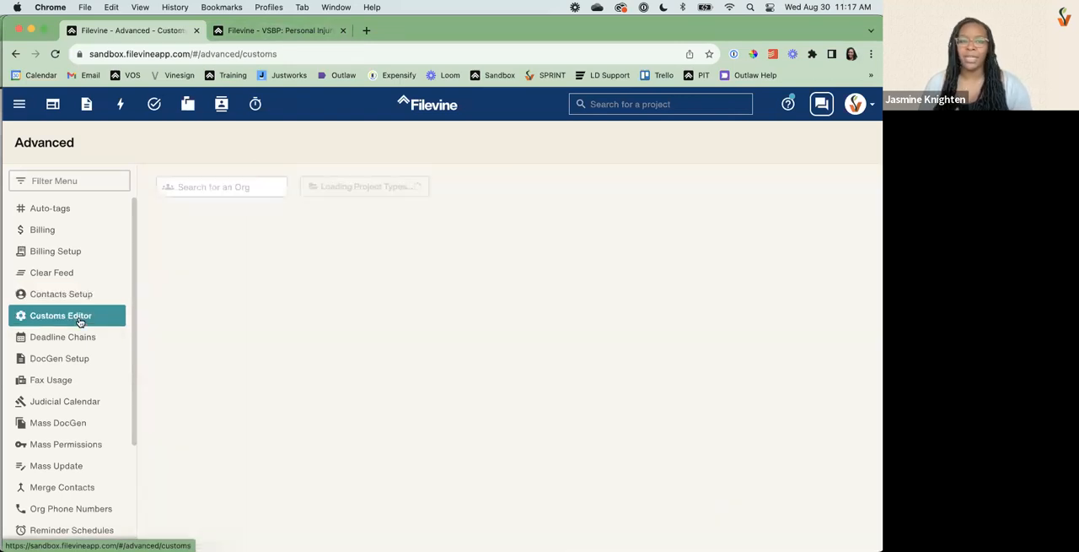
Cancel the edits on the client's contact card and examine the Intake section of the VSBP: Personal Injury project.
left_click(244, 30)
left_click(633, 114)
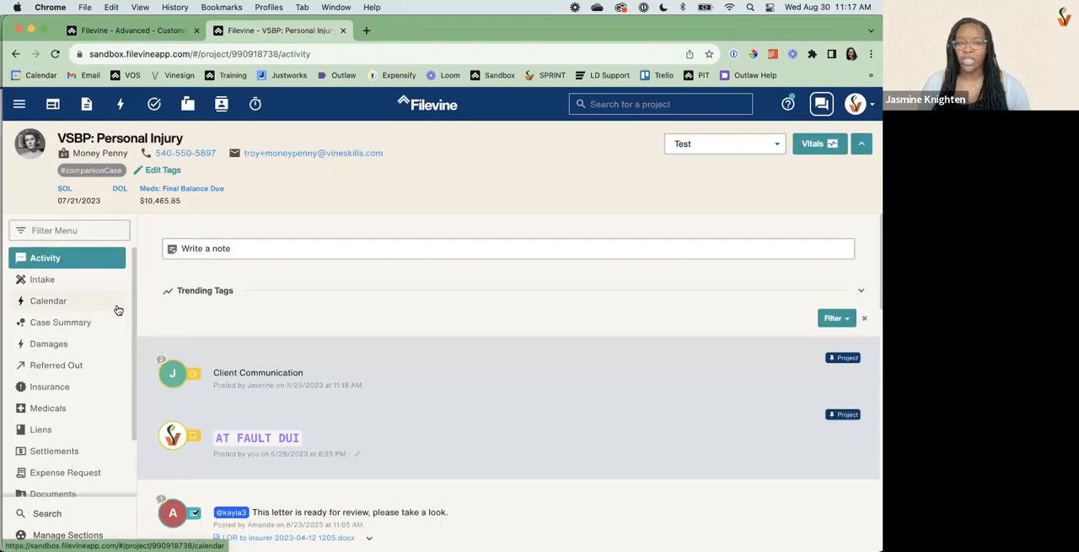
left_click(93, 283)
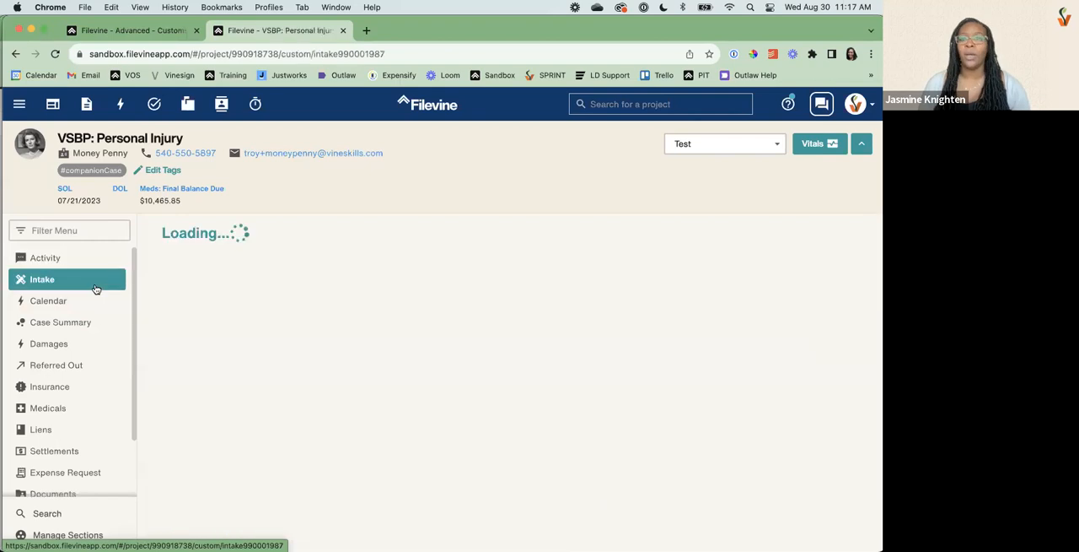
scroll(224, 380, "down", 6)
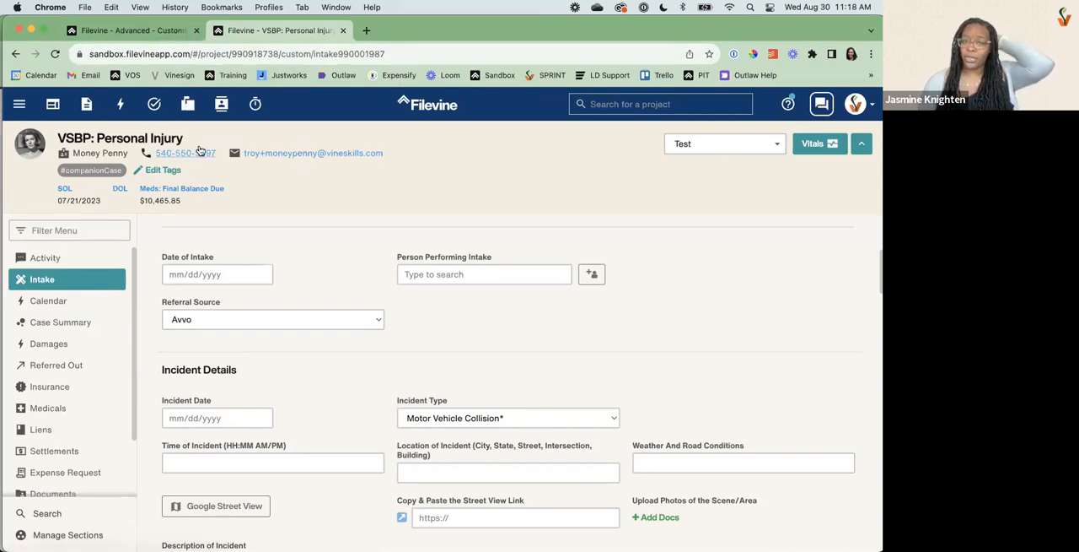
Return to the Customs Editor and open the VSBP: Personal Injury project type.
left_click(144, 32)
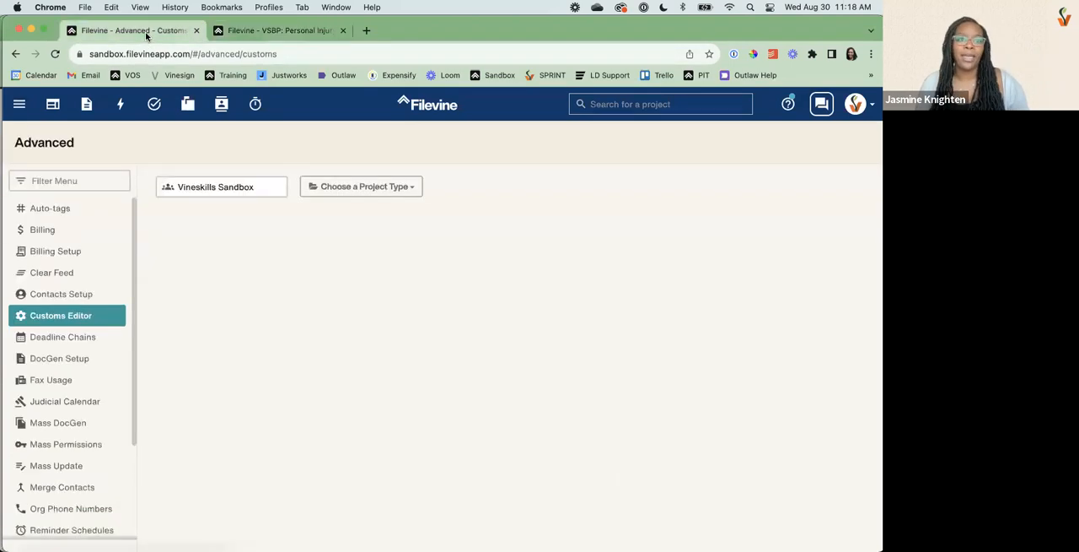
left_click(376, 188)
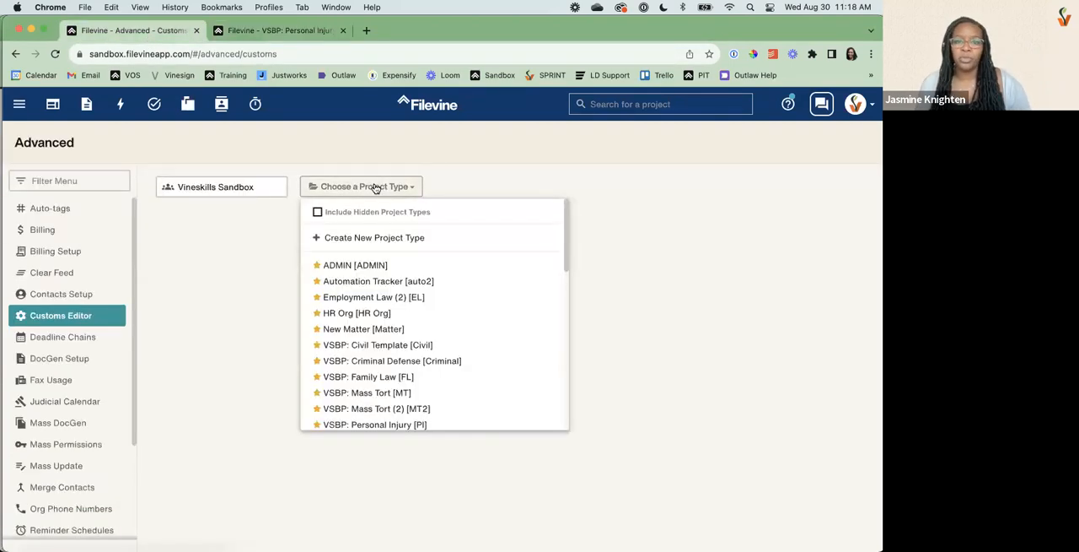
scroll(368, 355, "down", 3)
scroll(370, 359, "up", 2)
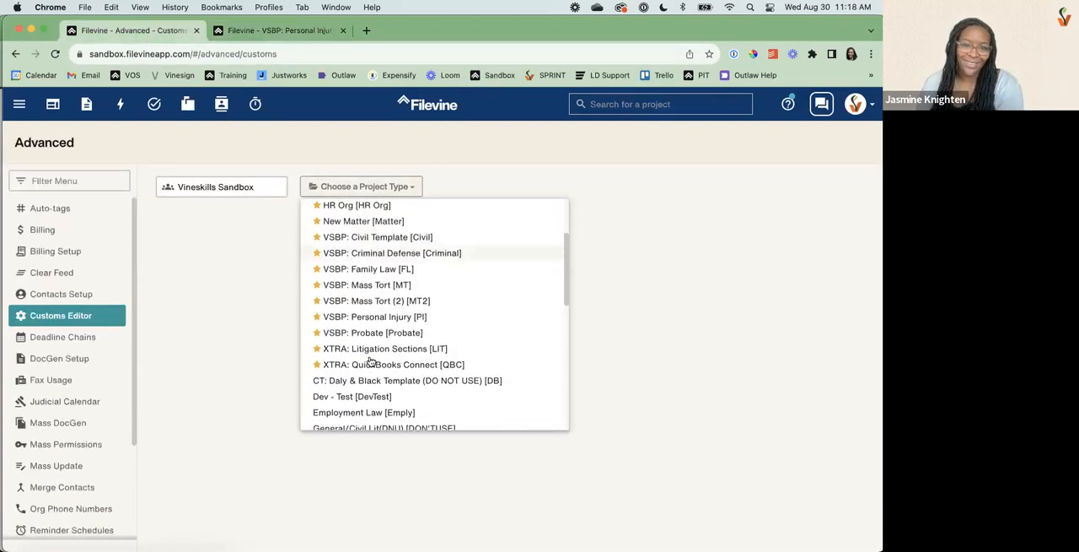
left_click(369, 348)
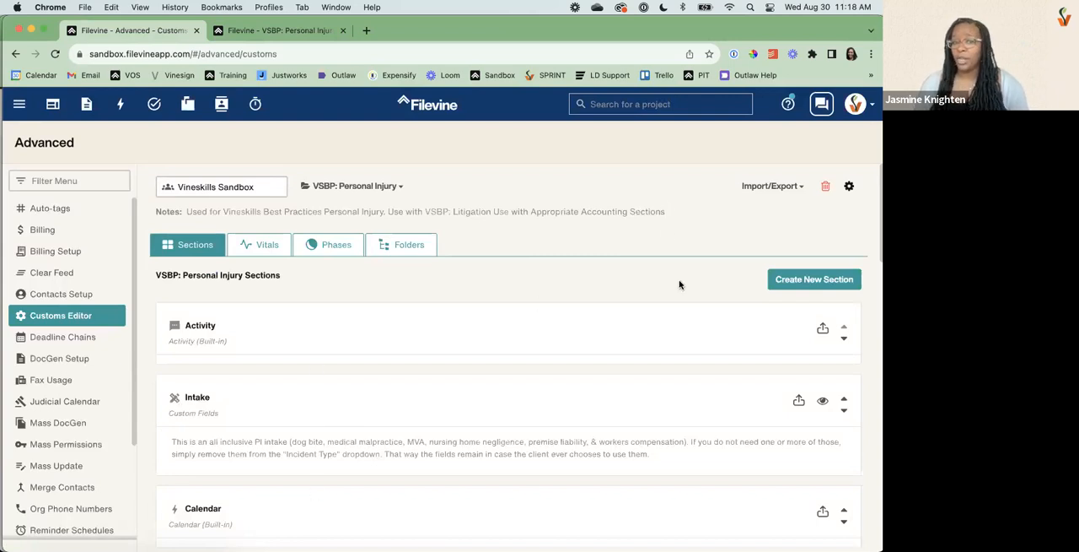
Start a new section in the project type and examine its name field, icon choices and default section visibility options.
left_click(825, 280)
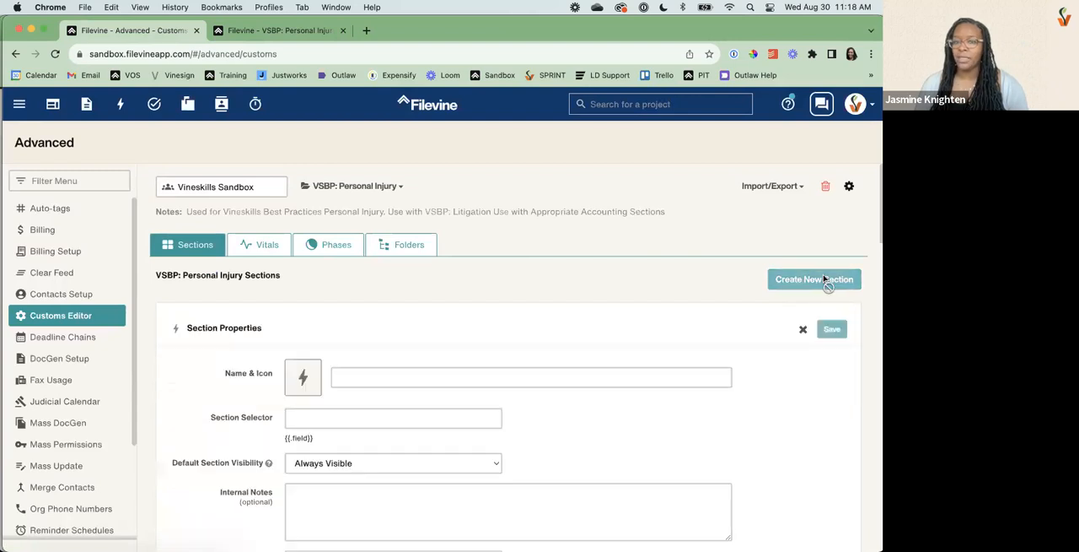
scroll(441, 343, "down", 3)
left_click(361, 228)
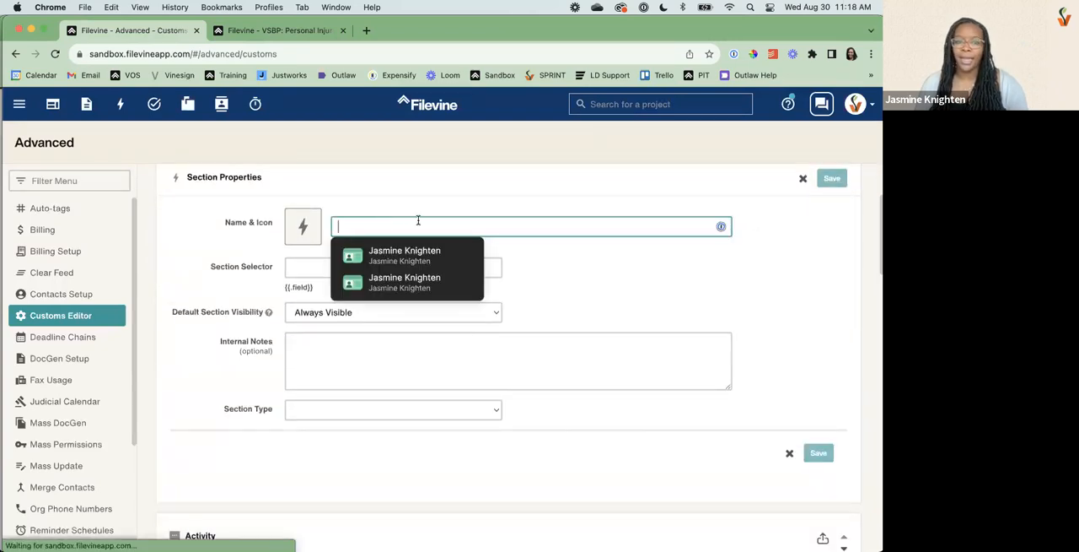
left_click(305, 225)
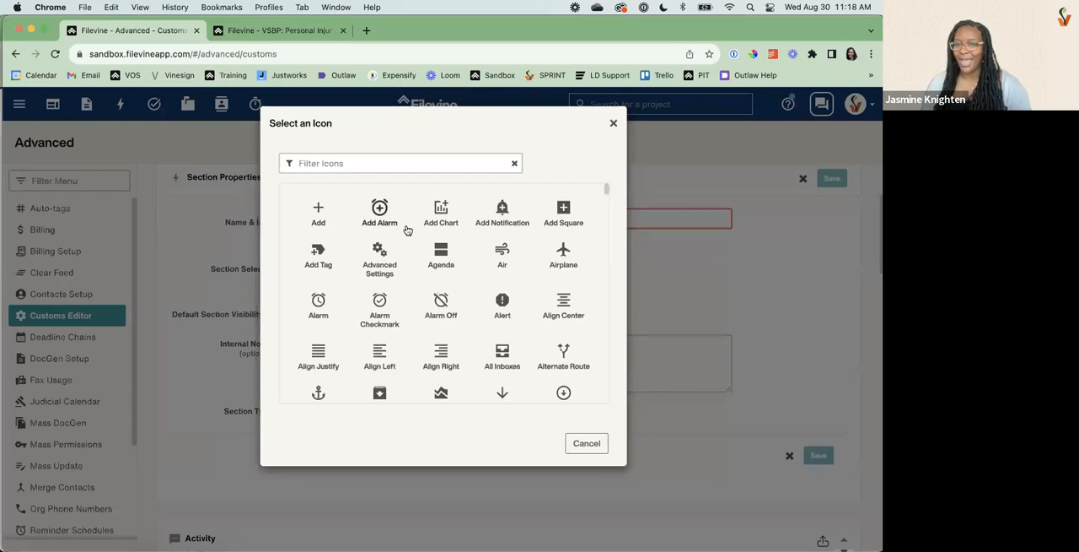
left_click(614, 123)
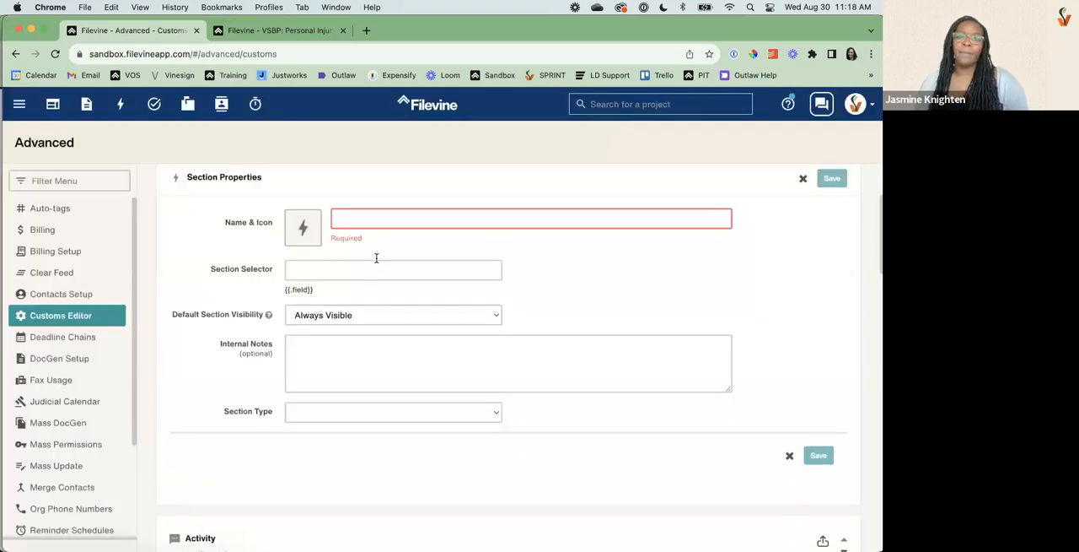
left_click(342, 317)
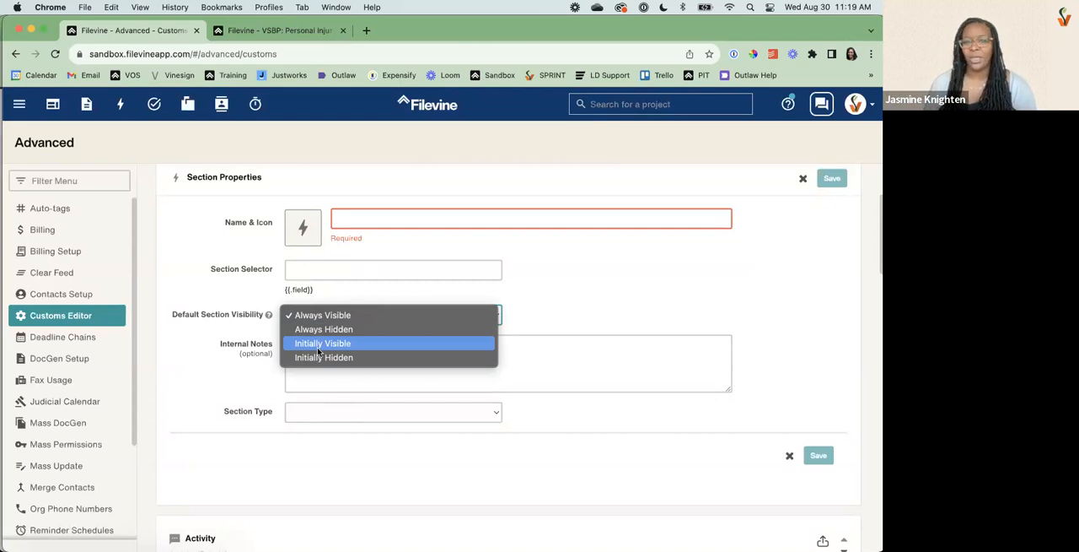
left_click(277, 39)
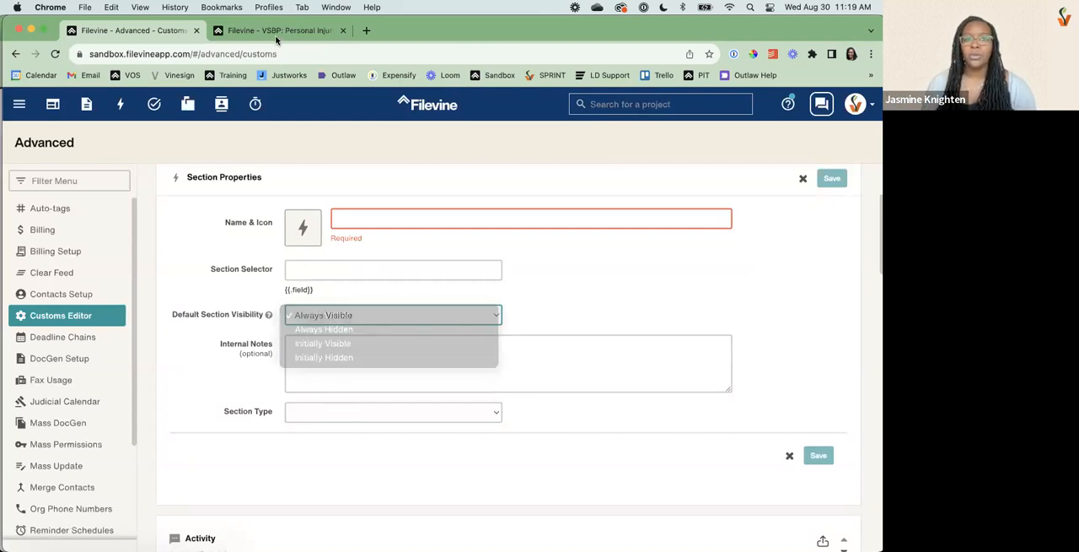
In the project's section settings, try showing Negotiations and hiding Referred Out, close without saving, and review the project's section list.
left_click(277, 32)
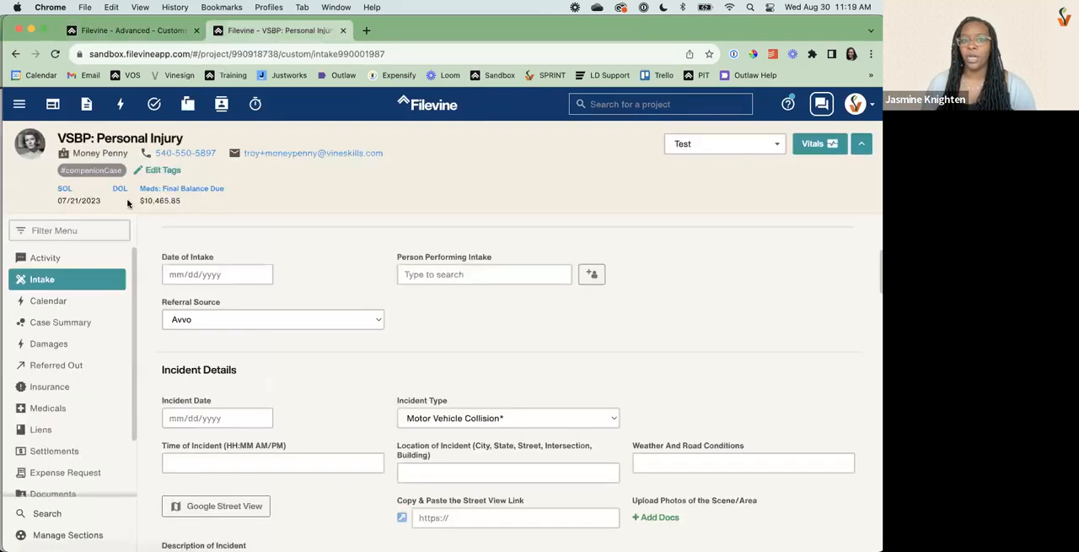
left_click(78, 536)
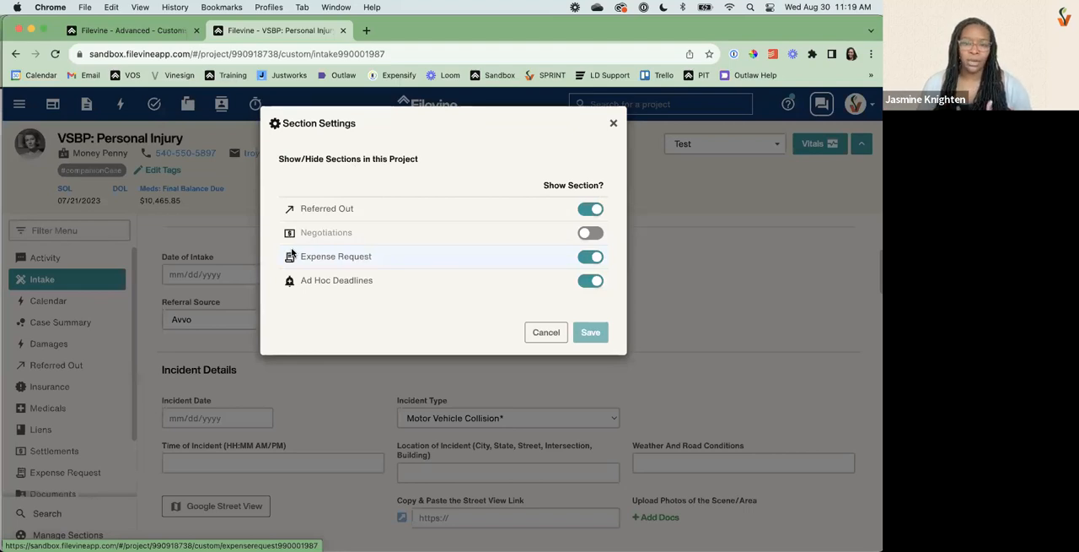
left_click(584, 239)
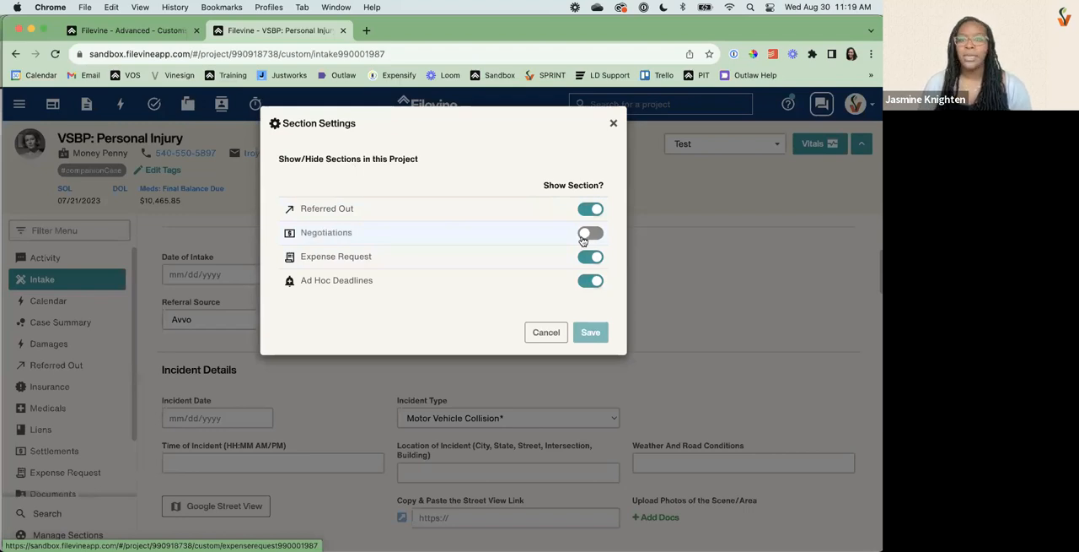
left_click(593, 208)
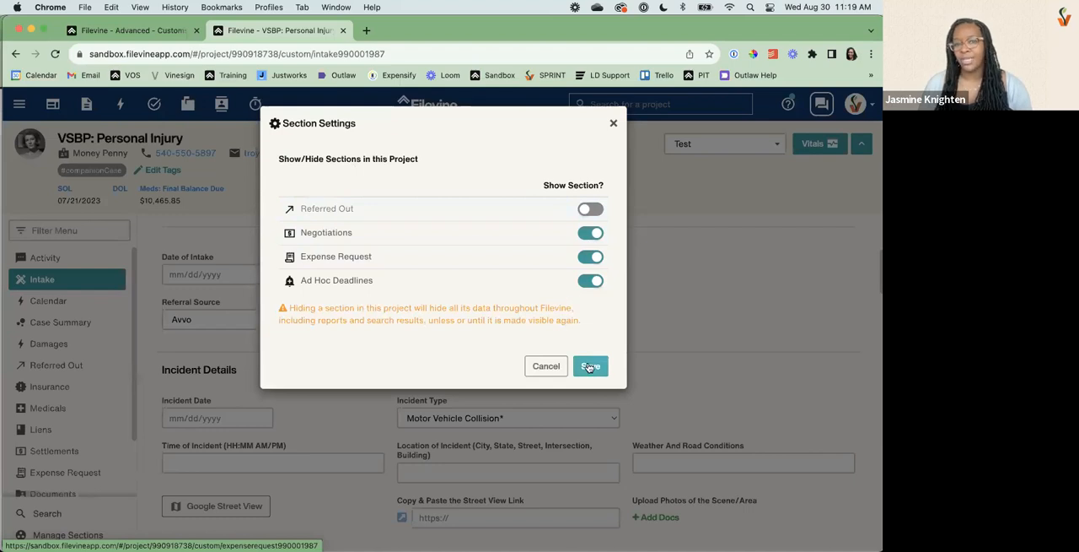
left_click(613, 124)
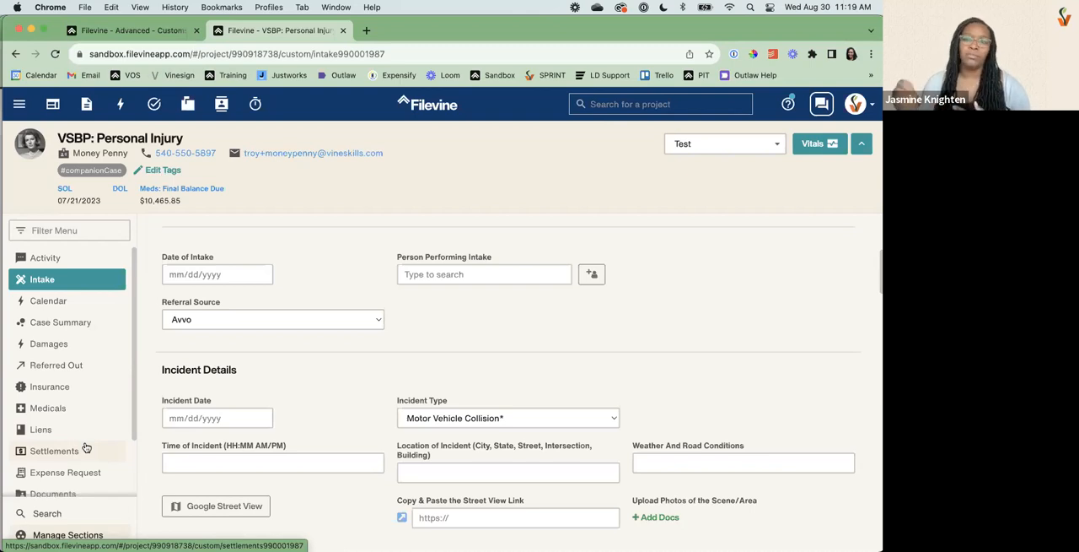
scroll(54, 411, "down", 2)
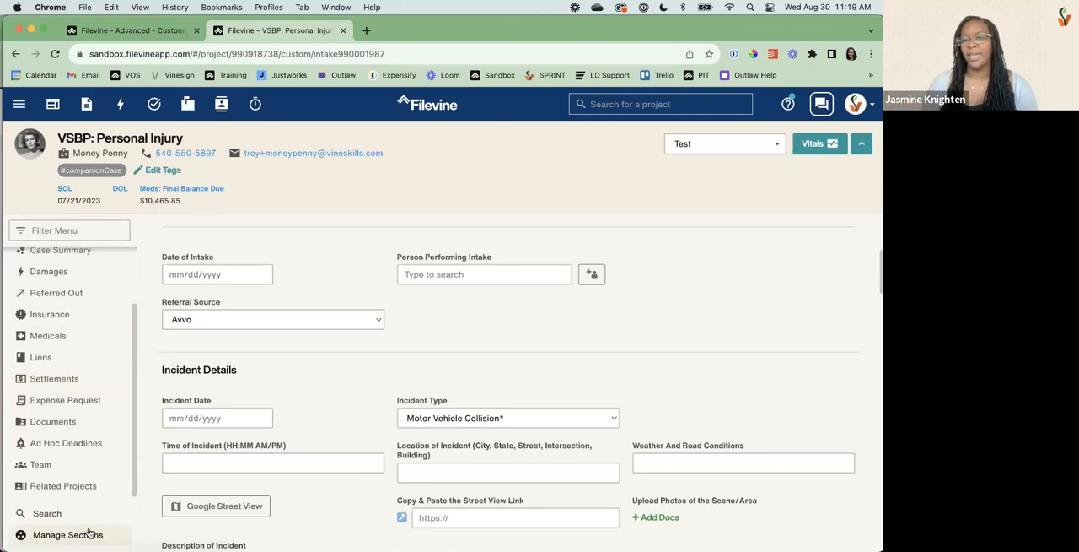
Try the Custom section type and the collection option on the new section, and discard the section without saving.
left_click(135, 34)
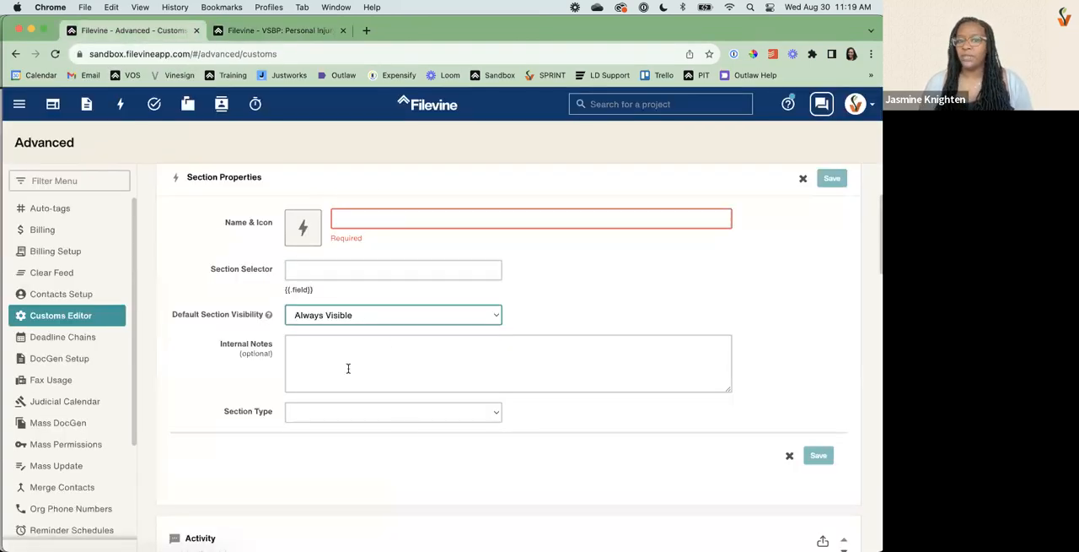
left_click(331, 413)
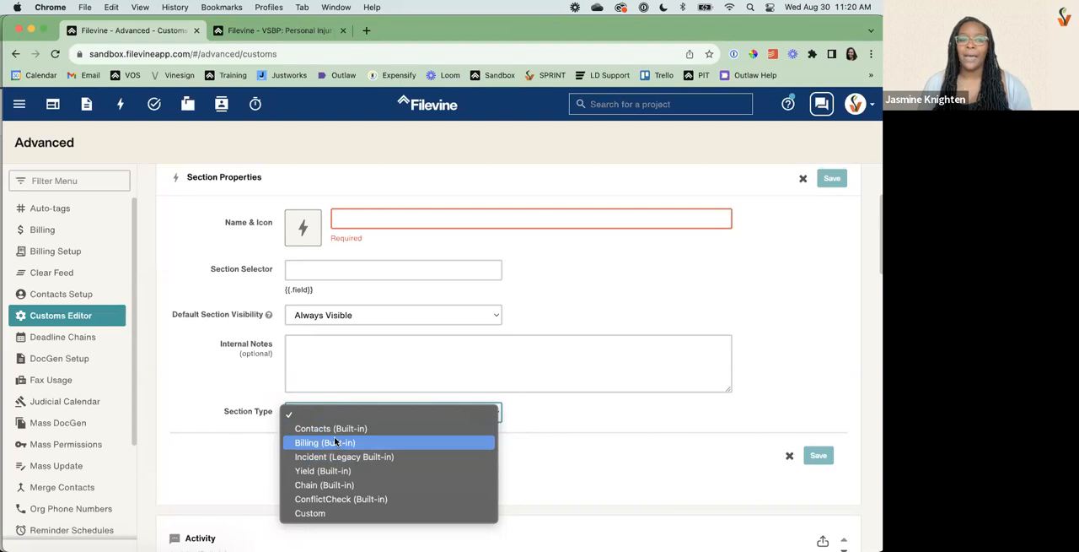
left_click(325, 514)
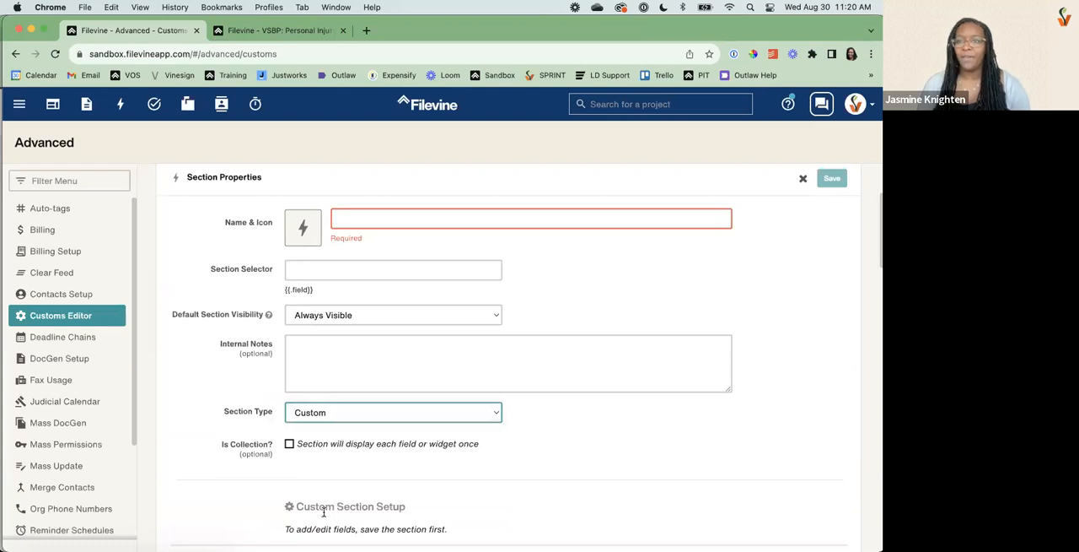
left_click(289, 444)
left_click(289, 445)
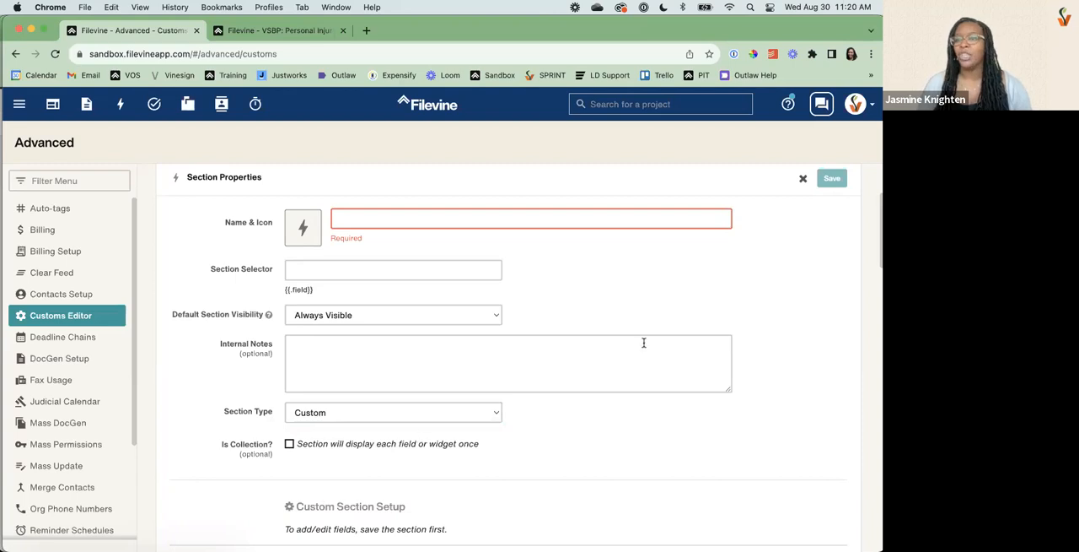
left_click(804, 179)
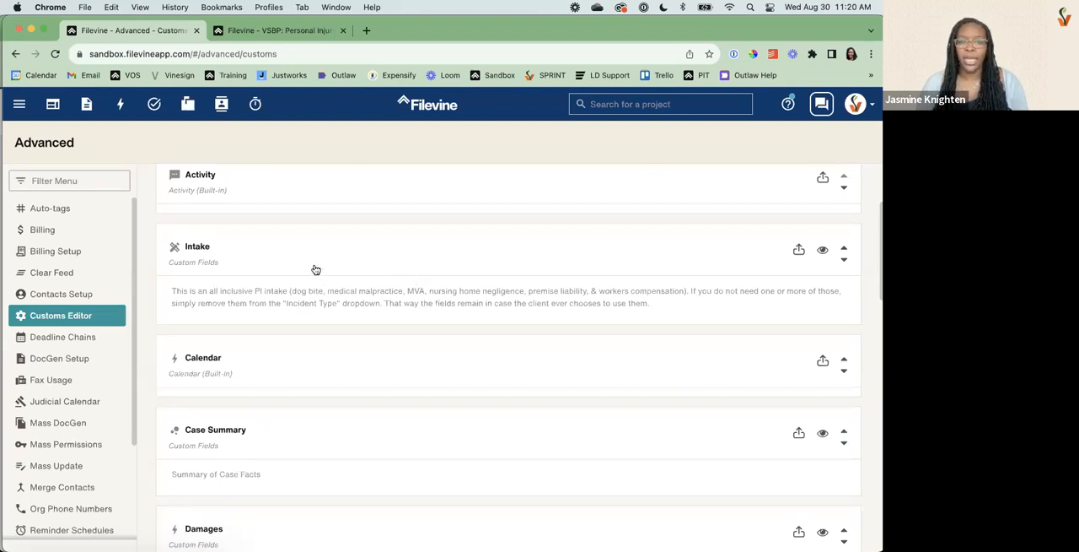
Open the Intake section for editing and examine its list of custom fields and widgets.
left_click(258, 256)
scroll(209, 414, "down", 5)
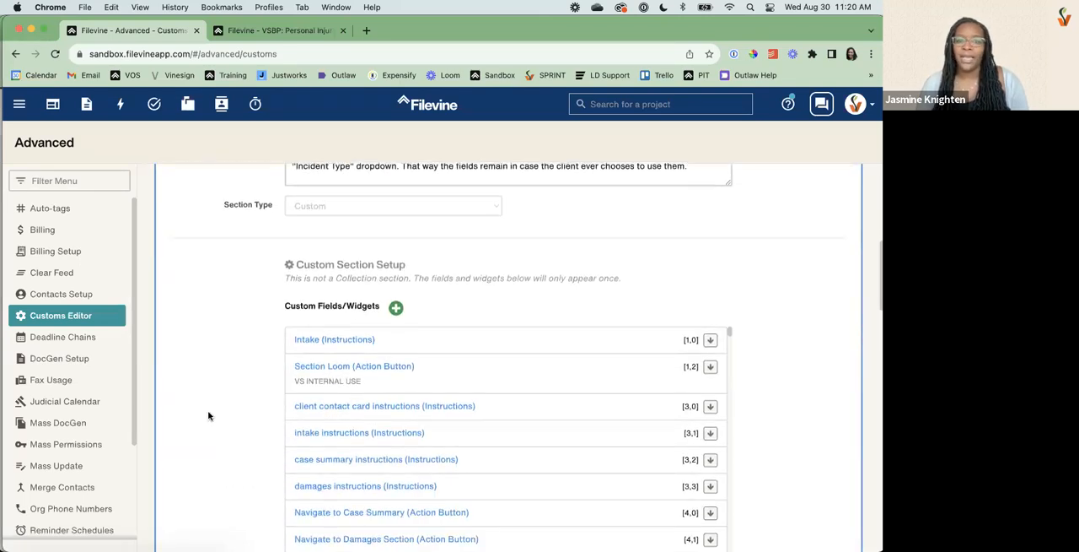
scroll(428, 440, "down", 15)
scroll(428, 439, "up", 15)
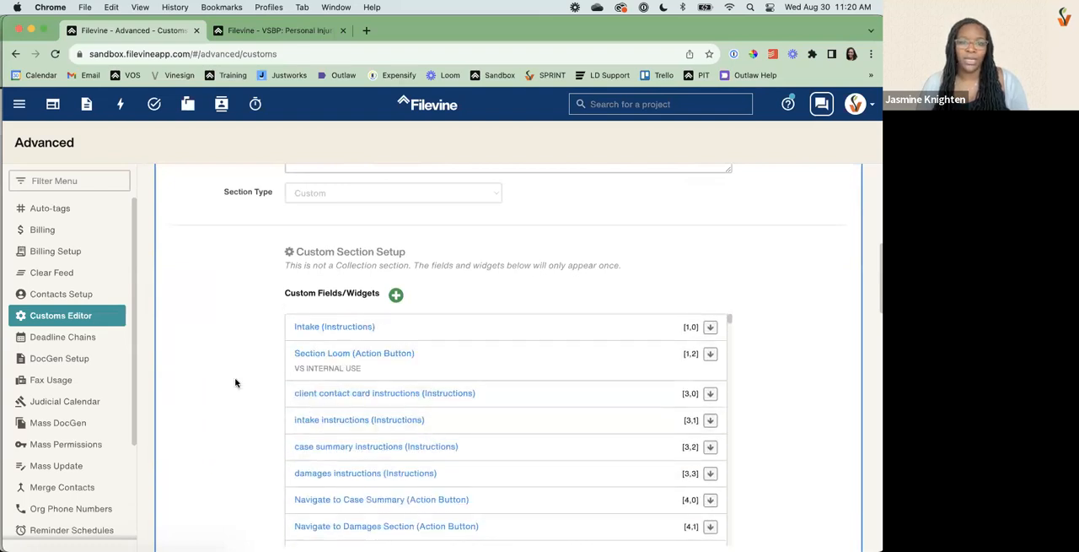
scroll(235, 383, "down", 3)
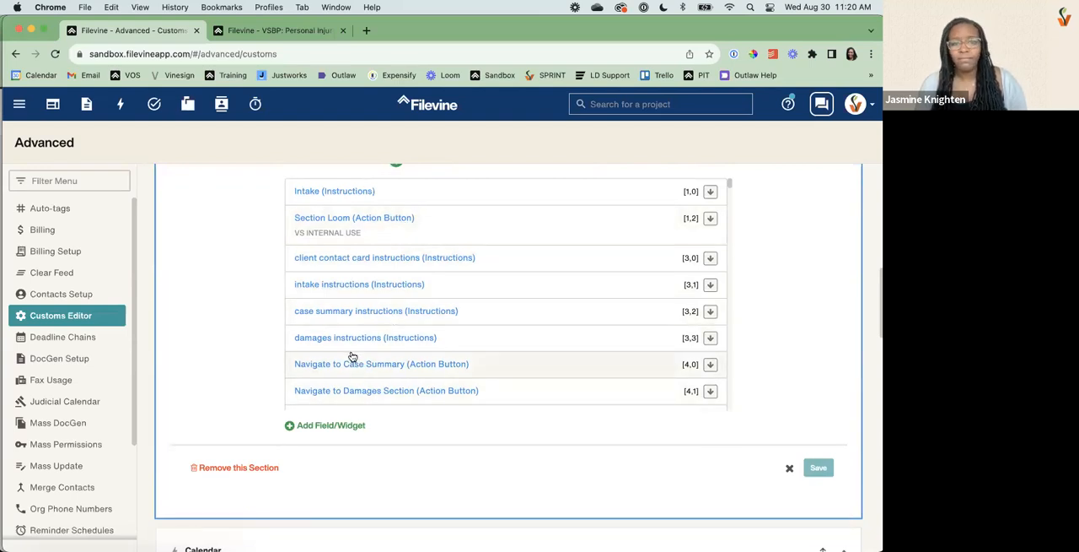
Compare the Intake layout in the Personal Injury project with its custom fields and widgets in the Customs Editor.
left_click(278, 30)
scroll(420, 391, "up", 3)
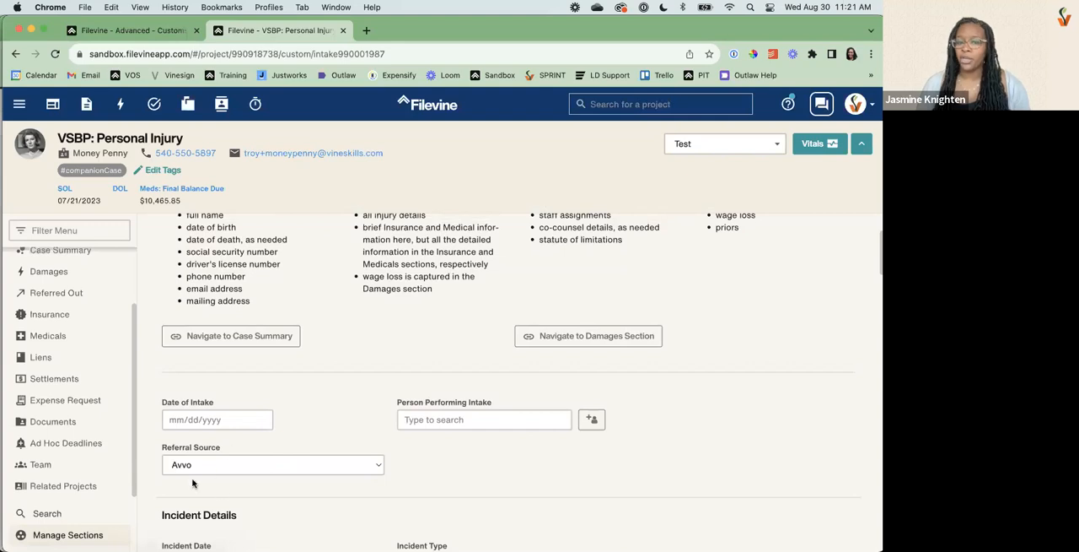
left_click(134, 30)
scroll(386, 321, "down", 10)
scroll(386, 320, "up", 10)
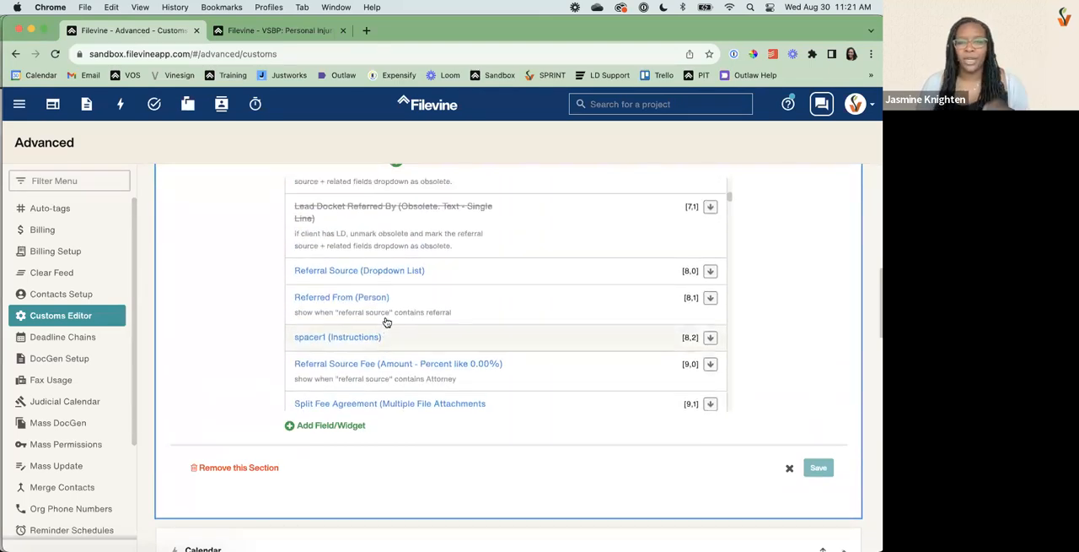
scroll(231, 304, "up", 3)
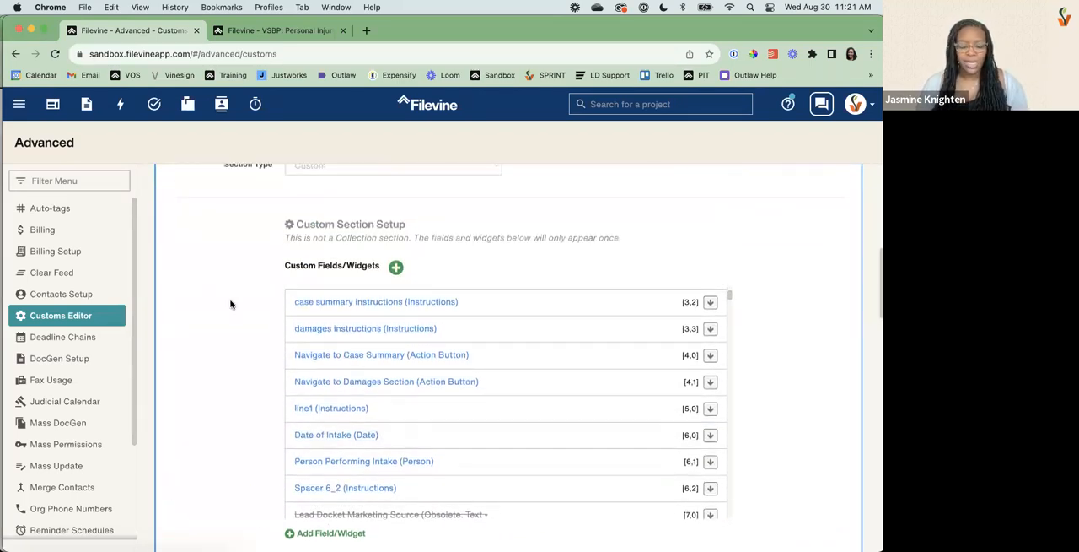
Search the page for "referral sour" and examine the Referral Source field, its related fields and their row positions.
key("super+f")
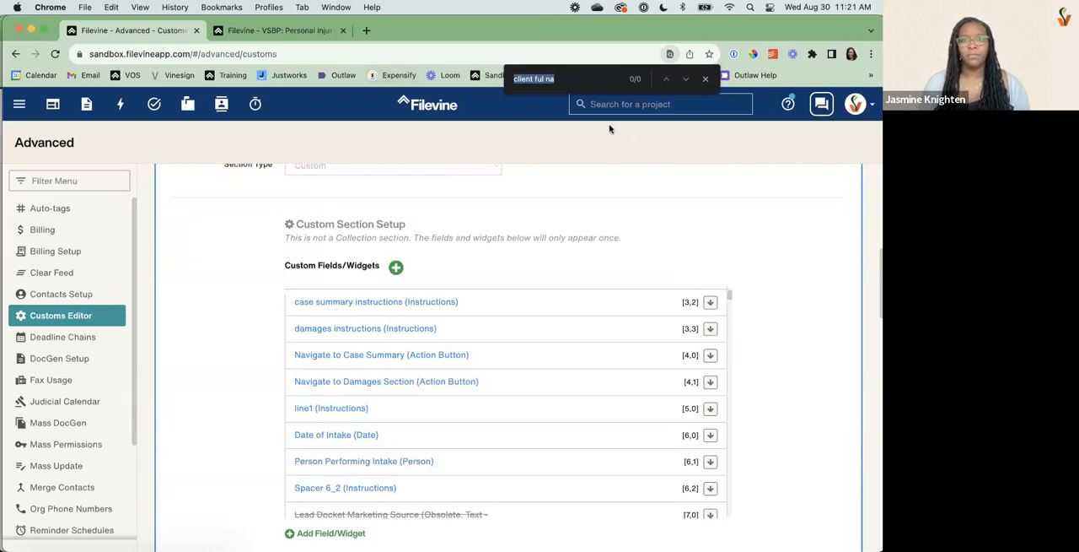
type("re")
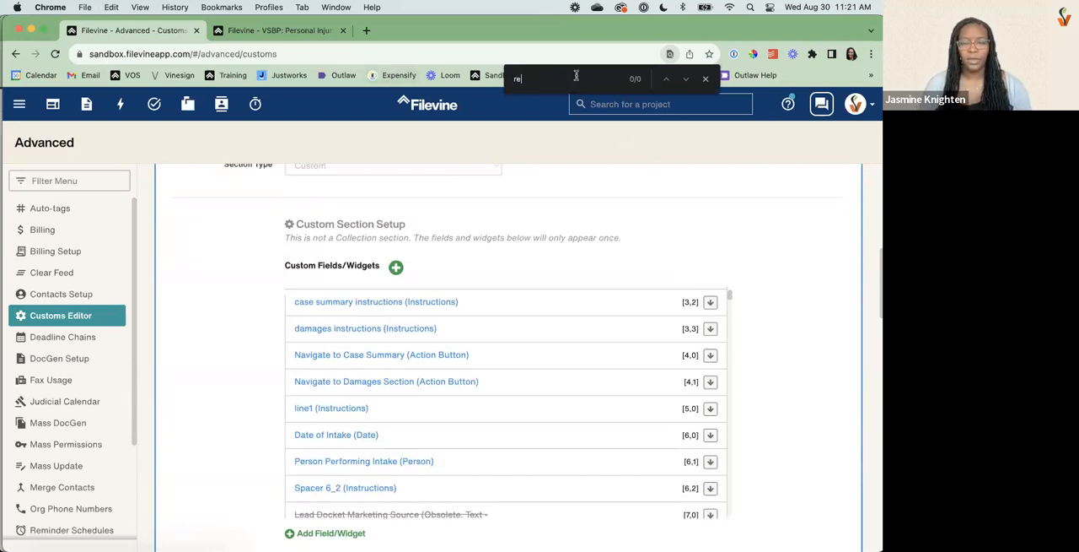
type("ferral sour")
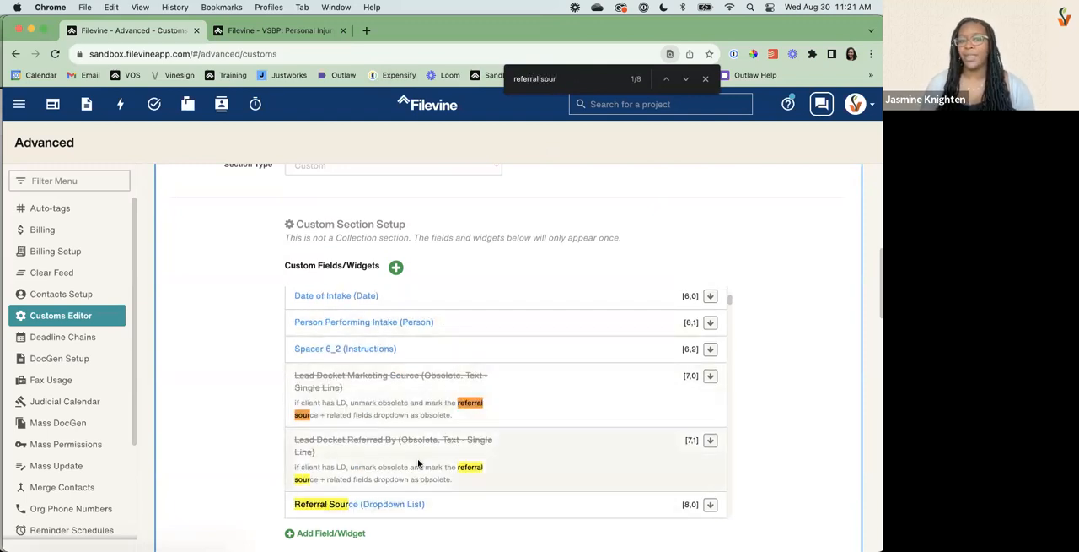
scroll(417, 463, "down", 4)
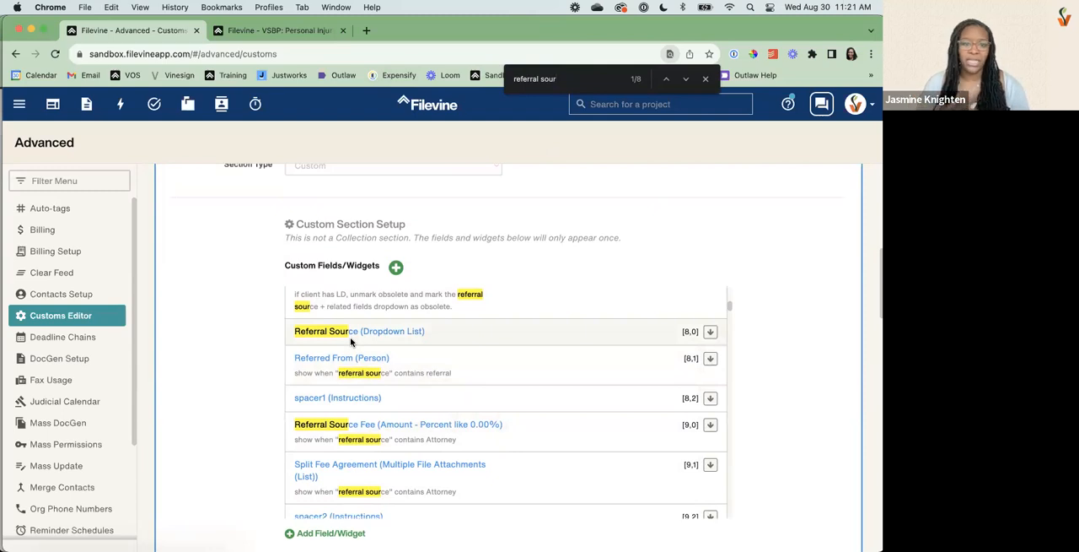
scroll(381, 469, "down", 1)
scroll(381, 469, "down", 1)
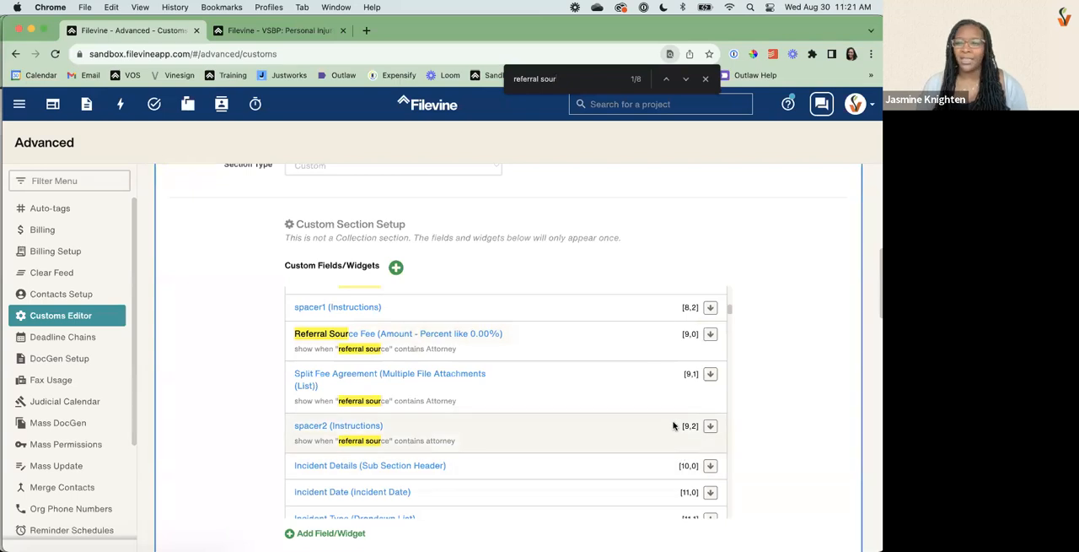
Shift the Incident Details header and the fields below it down one row, and start a new field in the Intake section.
left_click(711, 466)
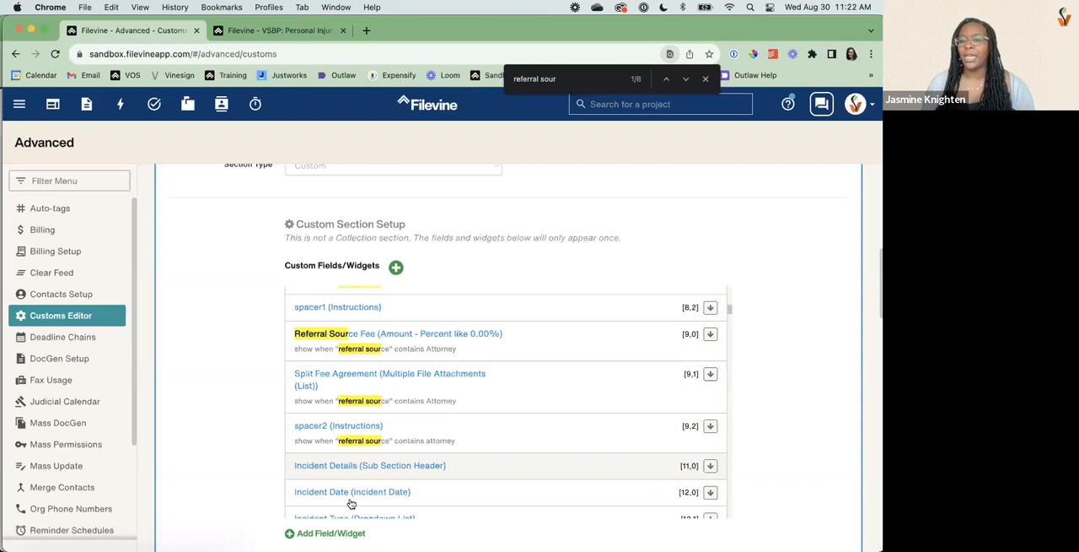
scroll(168, 445, "down", 1)
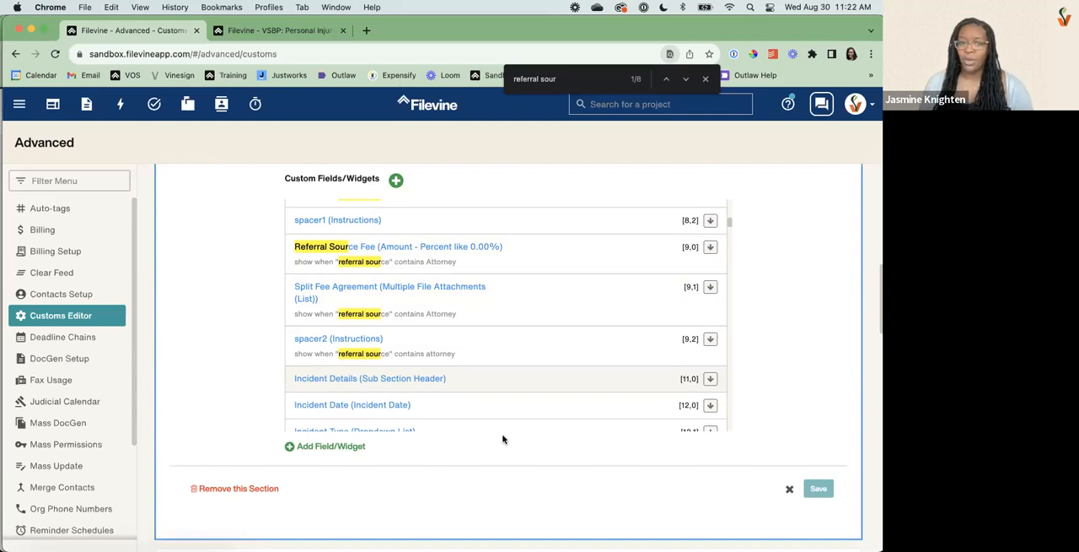
left_click(340, 447)
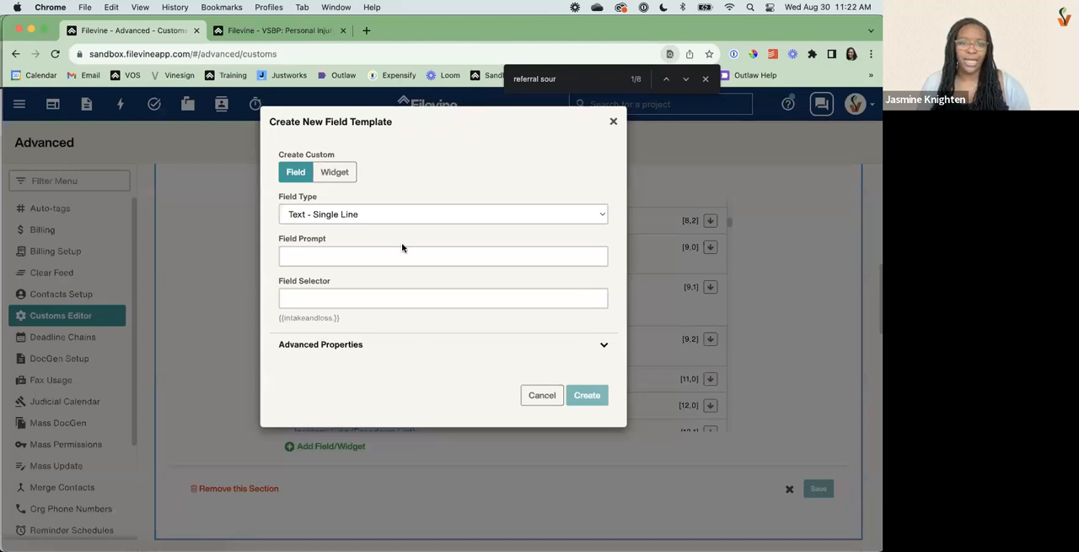
Try the Deadline (with reminders) field type with the 30 Day Reminder schedule on the new field.
left_click(400, 221)
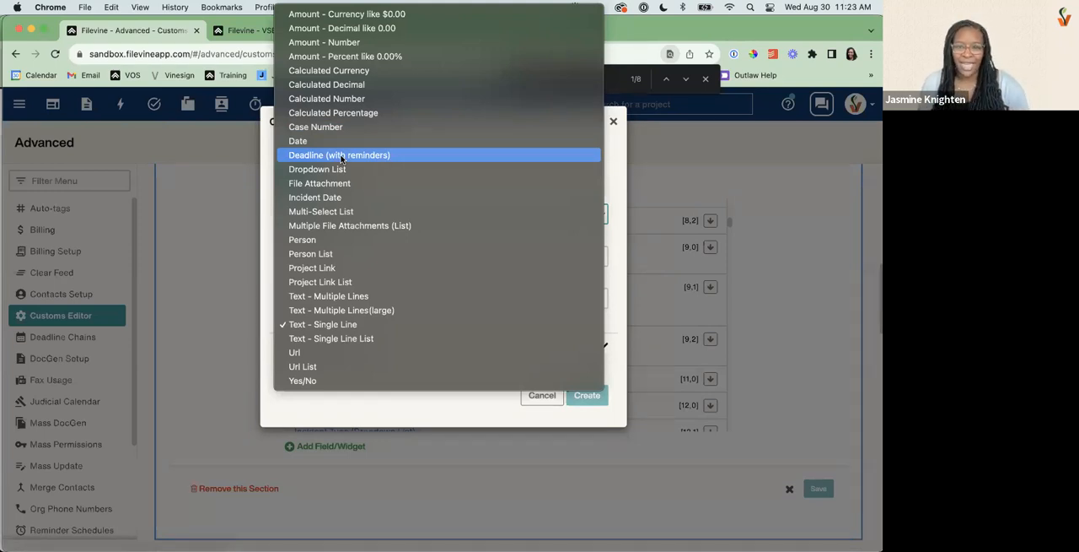
left_click(340, 155)
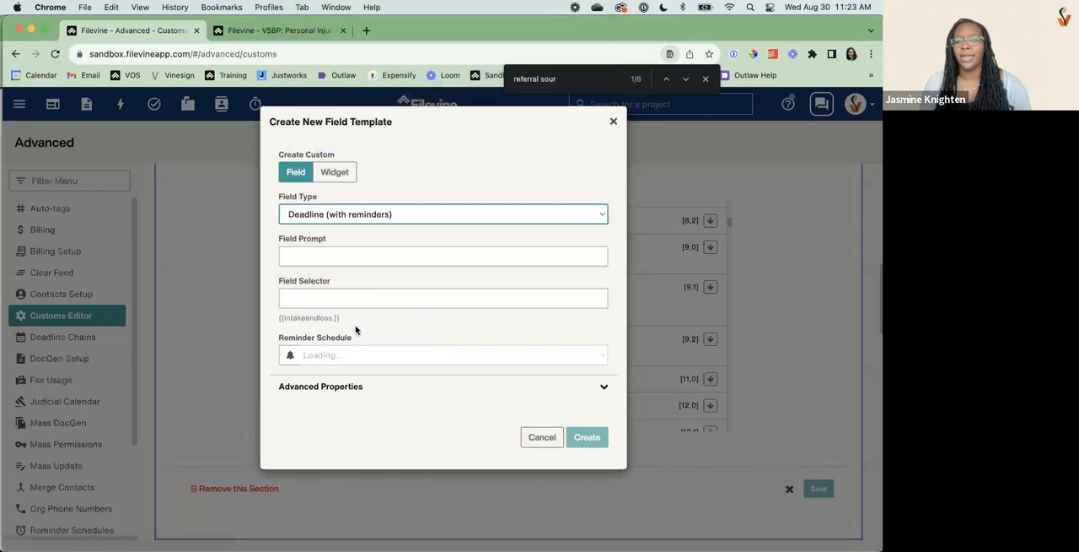
left_click(358, 361)
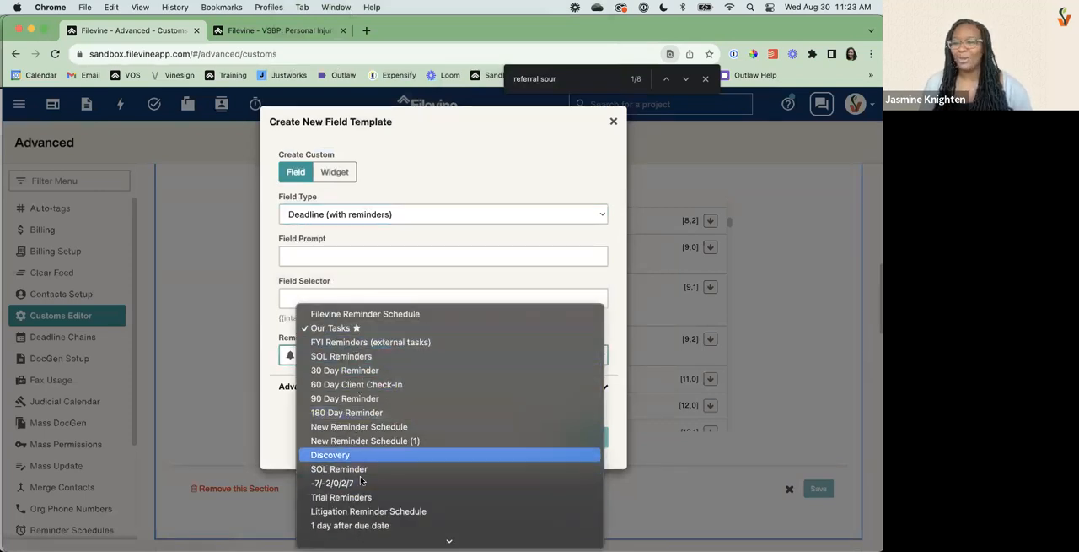
left_click(343, 371)
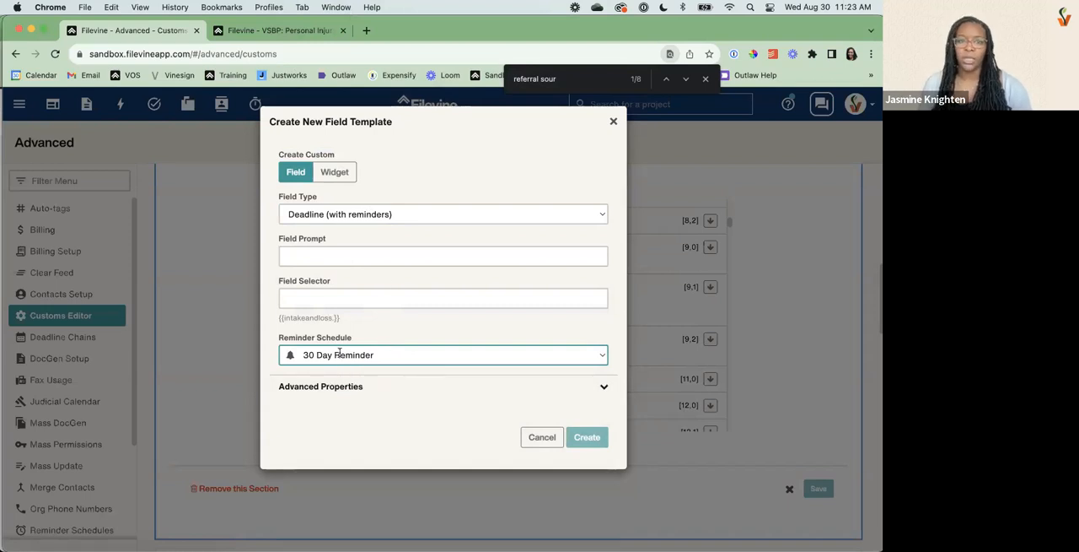
Try the Dropdown List field type, adding a dropdown item and removing it again.
left_click(410, 215)
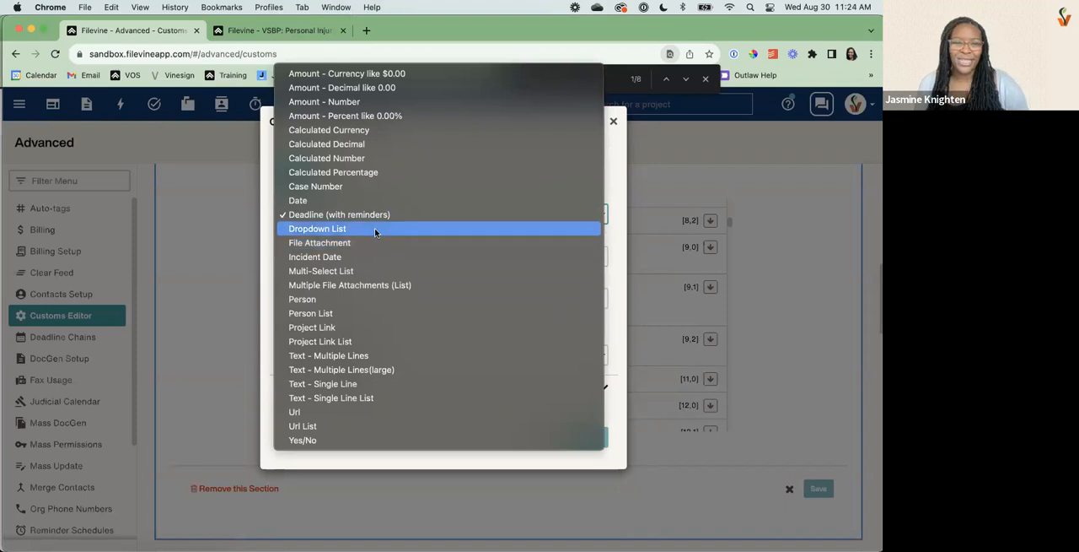
left_click(375, 229)
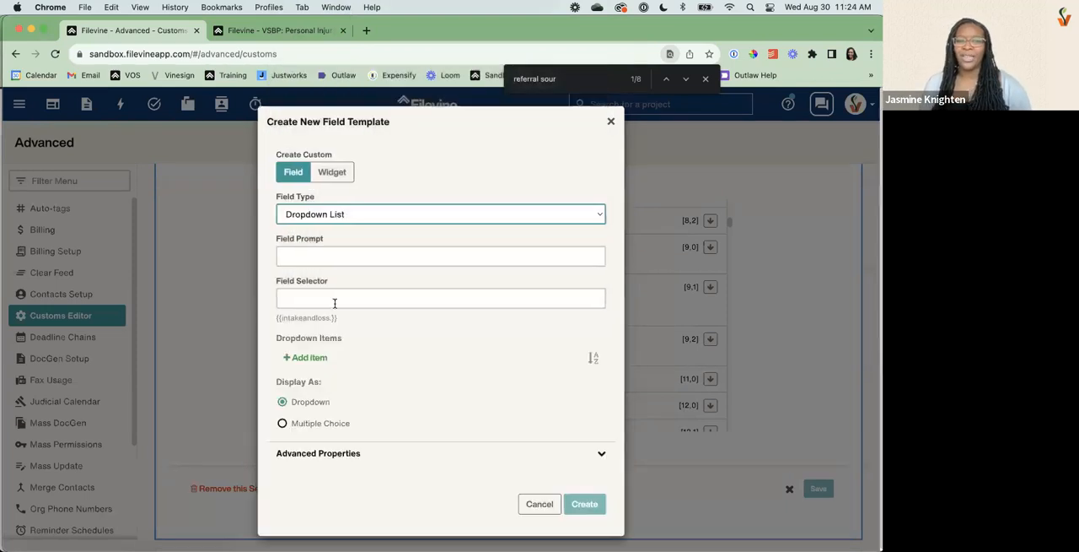
left_click(316, 357)
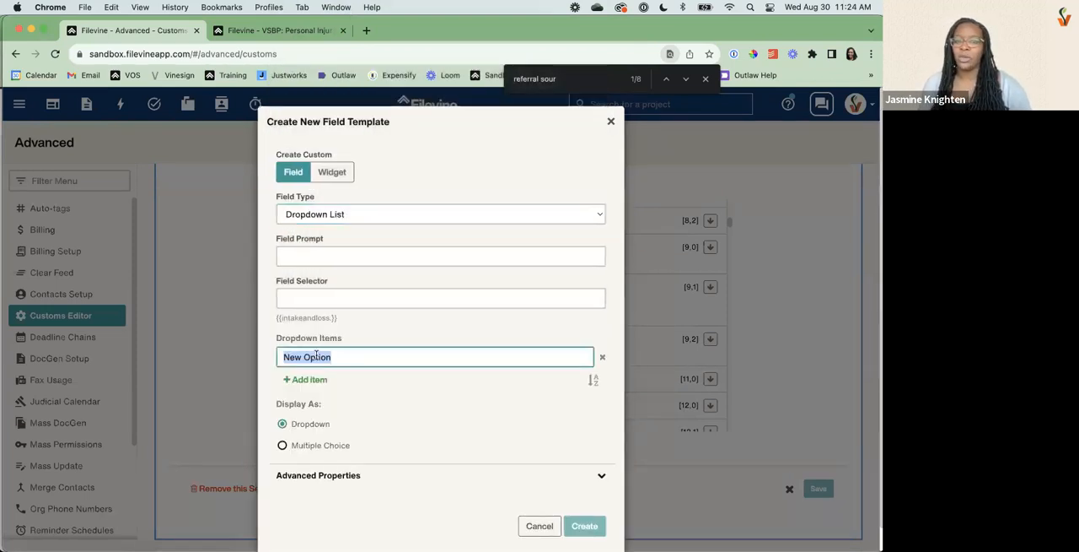
left_click(602, 357)
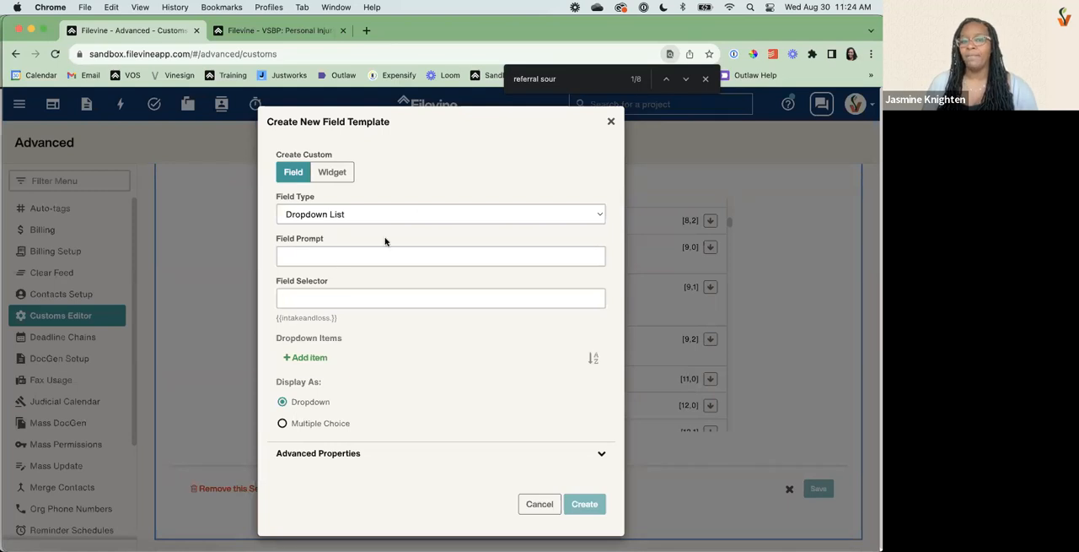
Try the Multi-Select List field type on the new field and add one item to it.
left_click(363, 212)
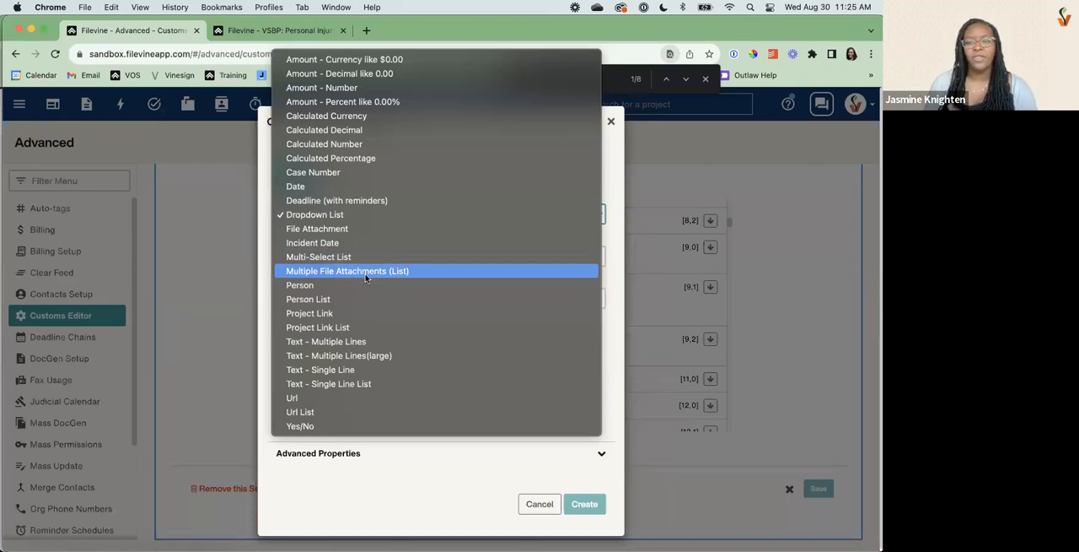
left_click(305, 257)
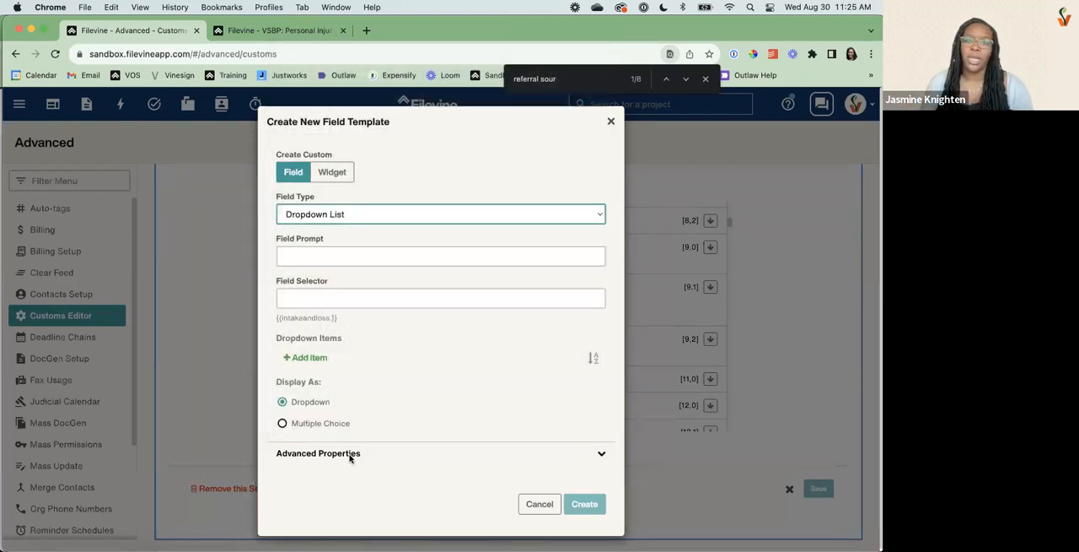
left_click(314, 360)
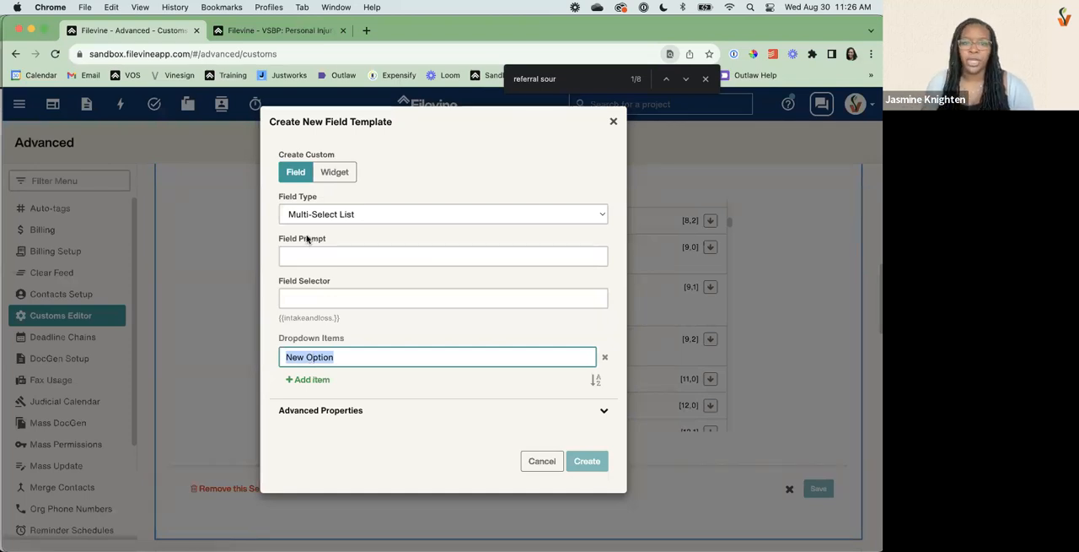
Set the new field's type to Yes/No and mark it as required in its advanced properties.
left_click(322, 215)
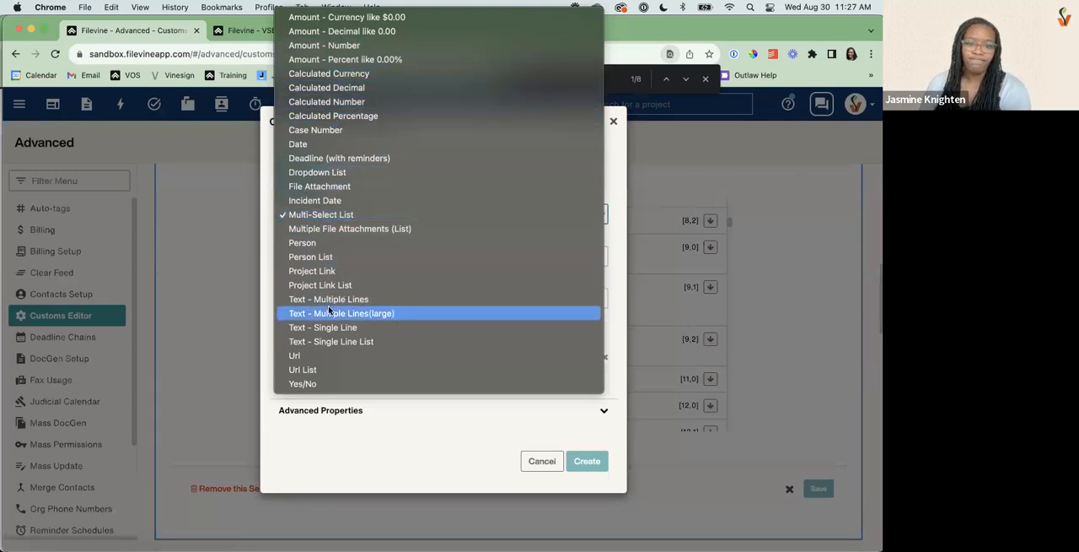
left_click(300, 383)
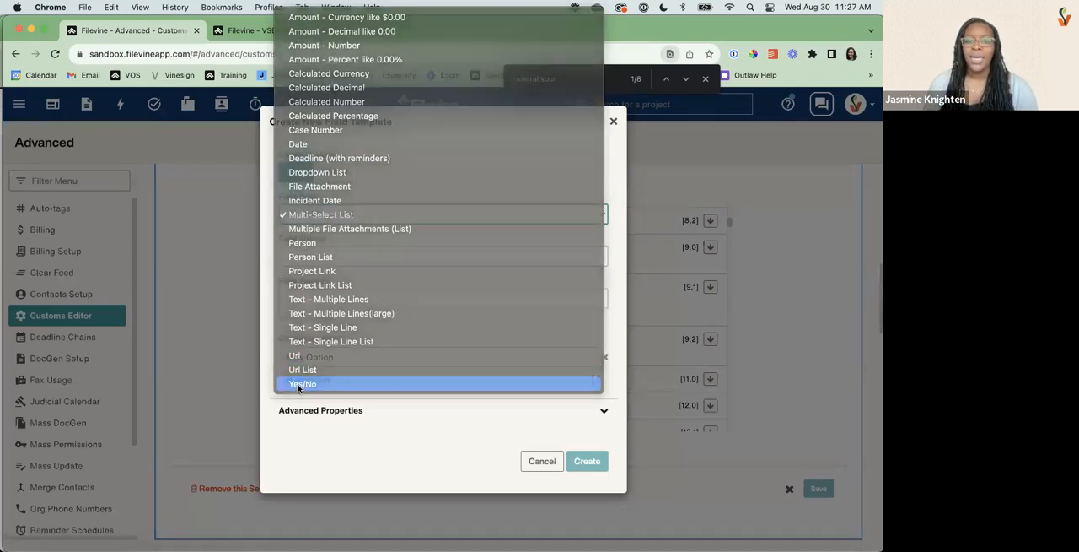
left_click(327, 344)
left_click(281, 457)
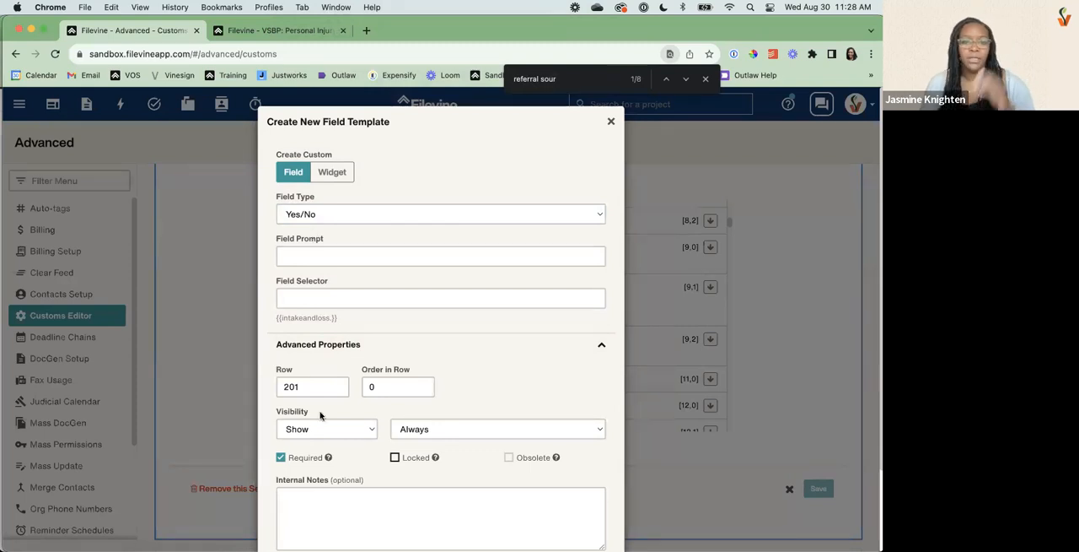
left_click(308, 213)
left_click(324, 330)
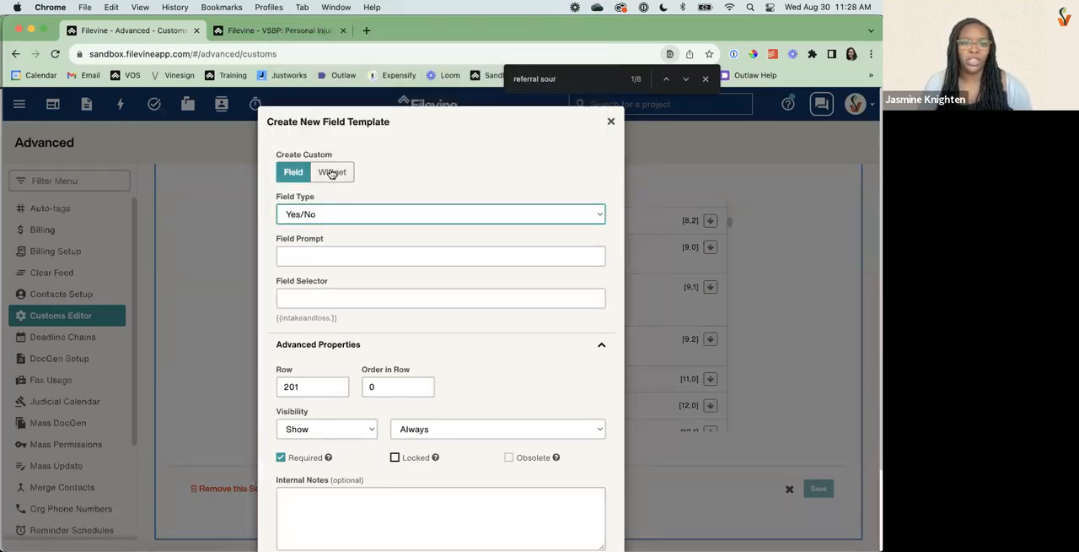
Place the new Yes/No field in row 10 with order in row 1.
left_click(298, 386)
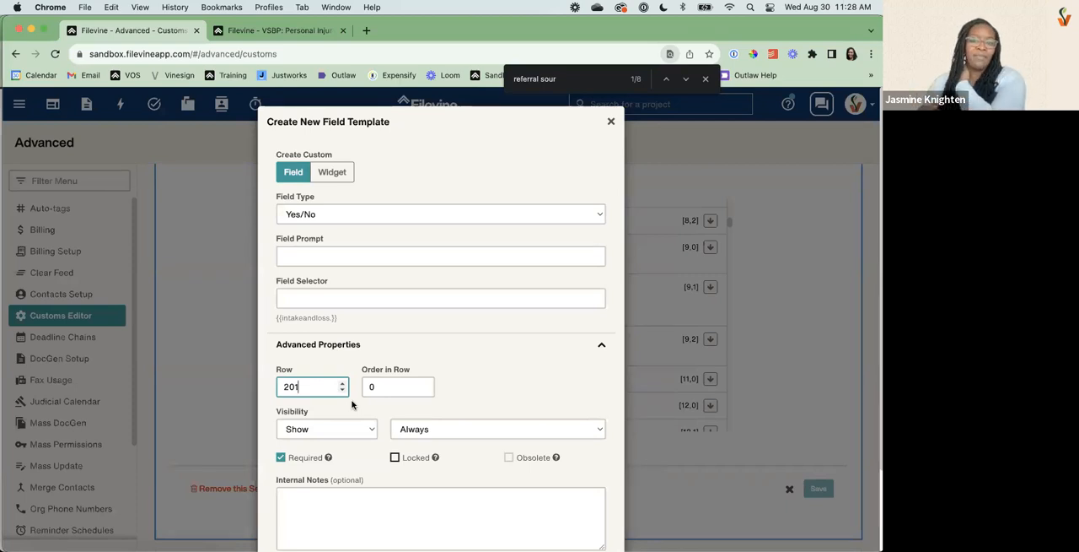
double_click(306, 380)
type("10")
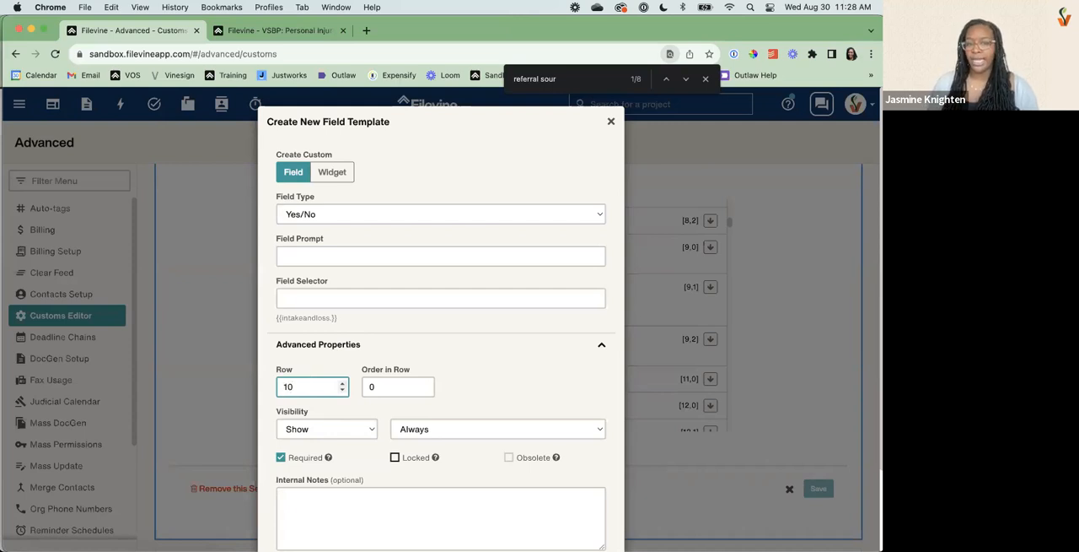
left_click(377, 386)
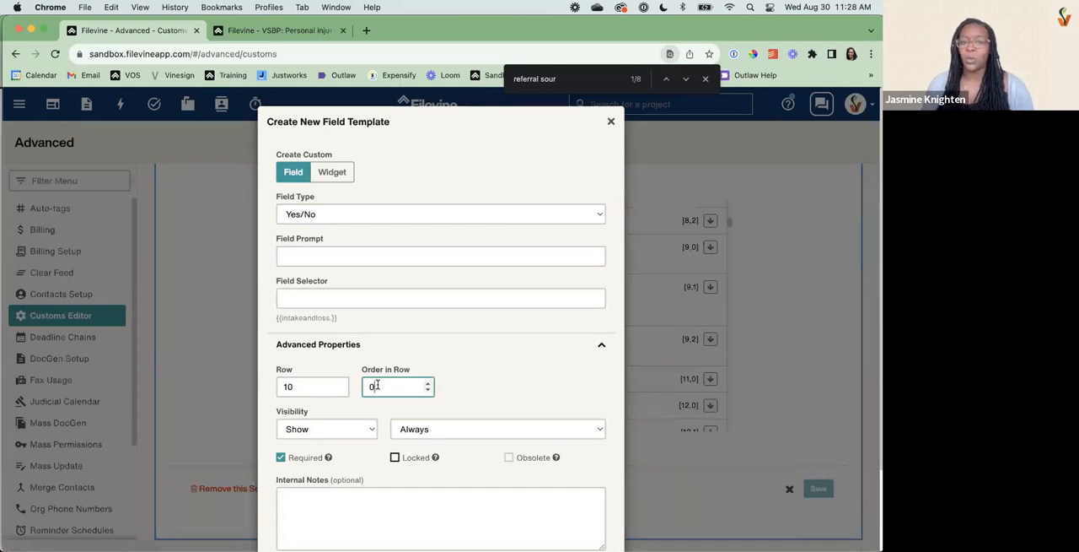
type("1")
key("Left")
key("BackSpace")
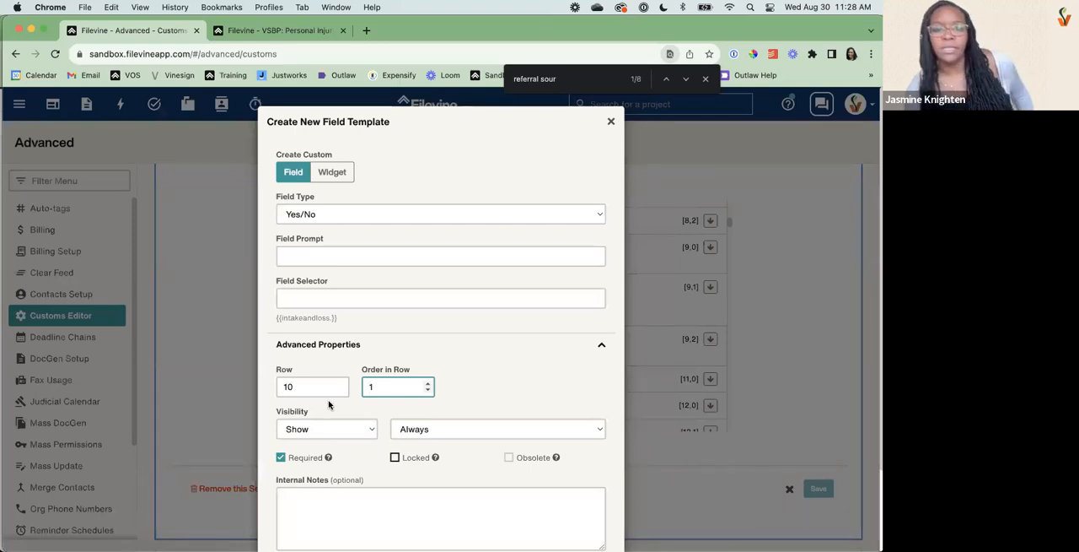
Set the field's visibility to show when "Type of Med Mal" equals a value, and start entering that value.
left_click(437, 432)
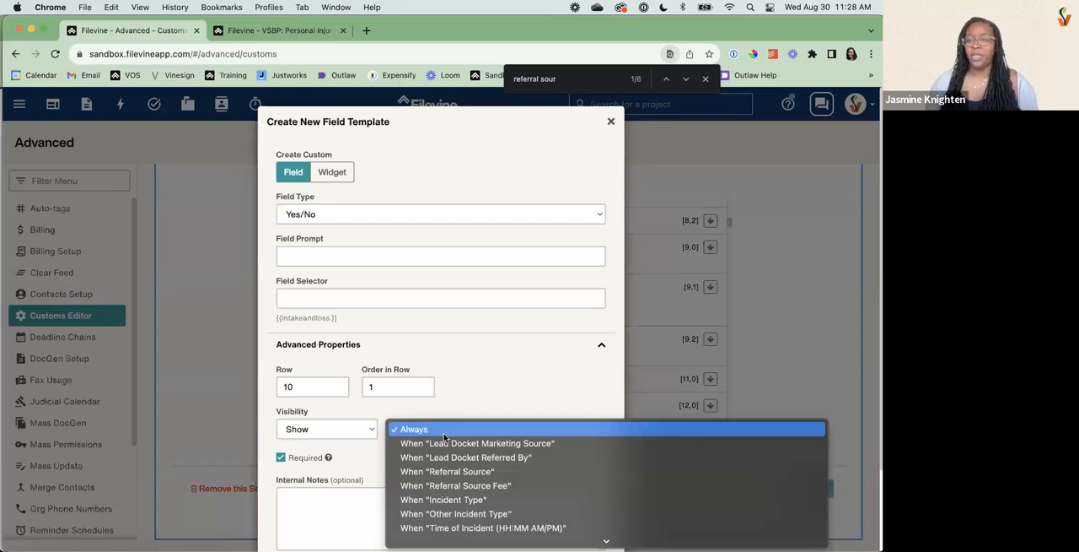
scroll(445, 436, "down", 5)
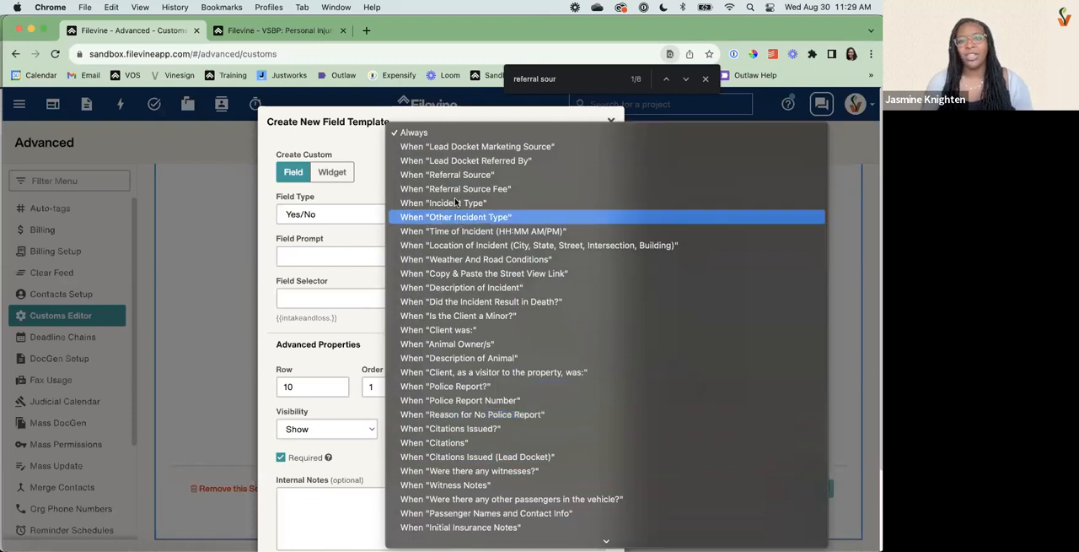
scroll(468, 228, "down", 5)
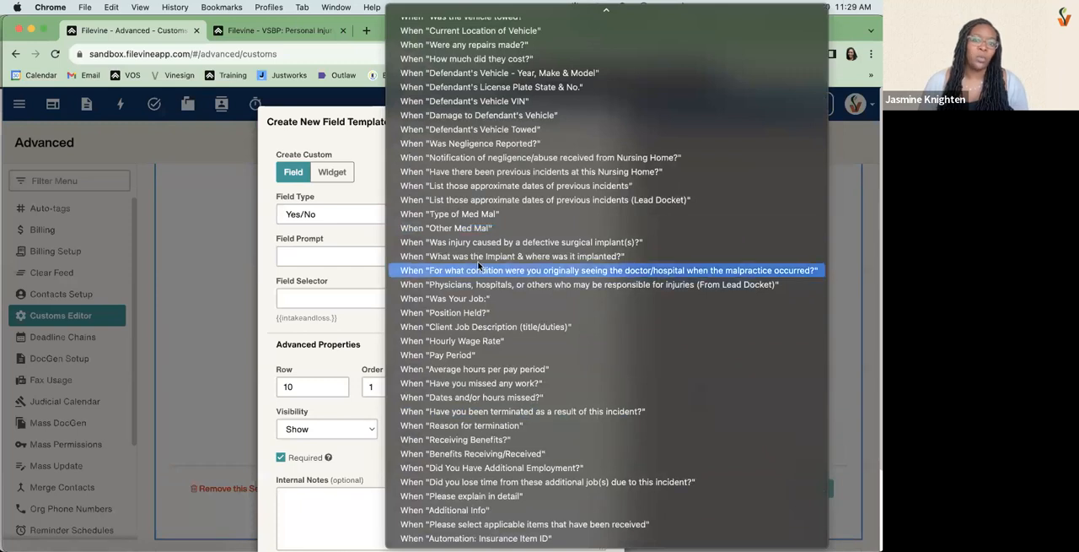
left_click(464, 217)
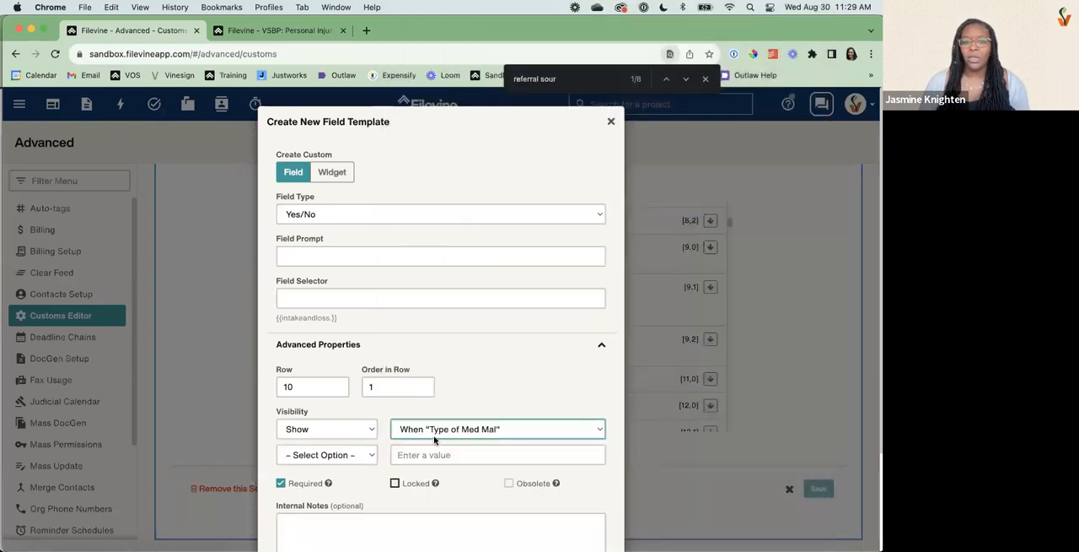
left_click(371, 455)
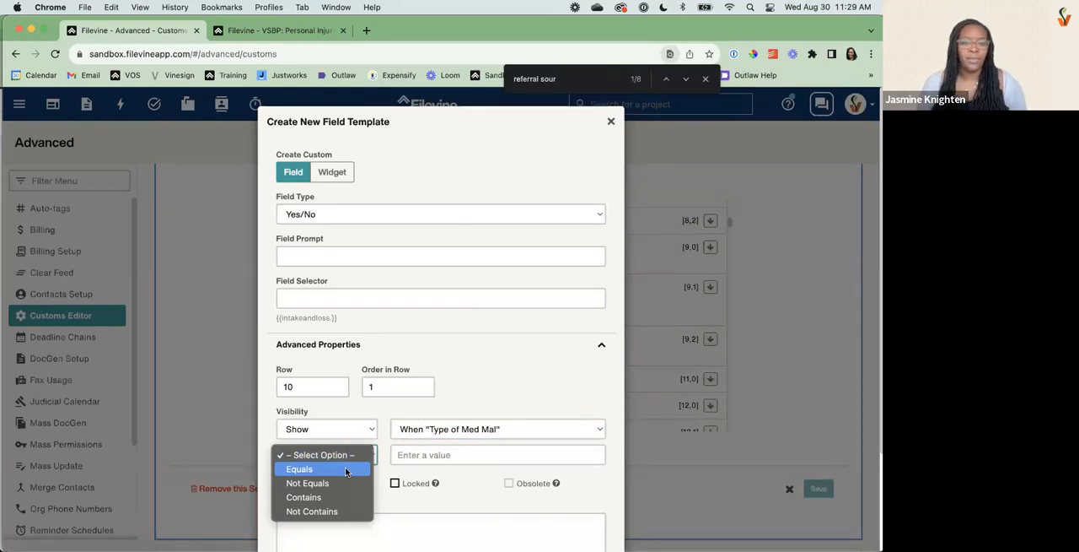
left_click(345, 470)
left_click(404, 460)
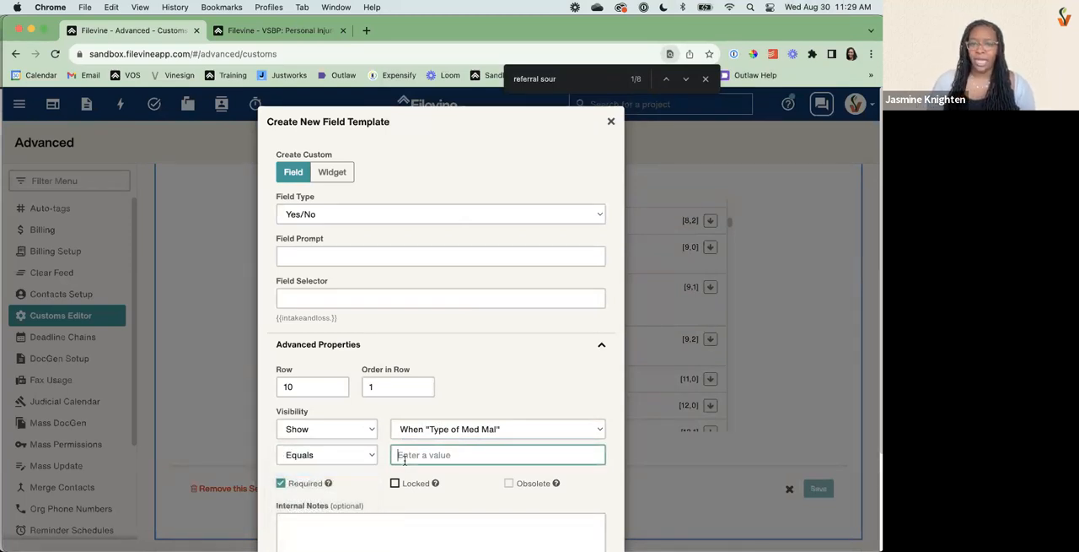
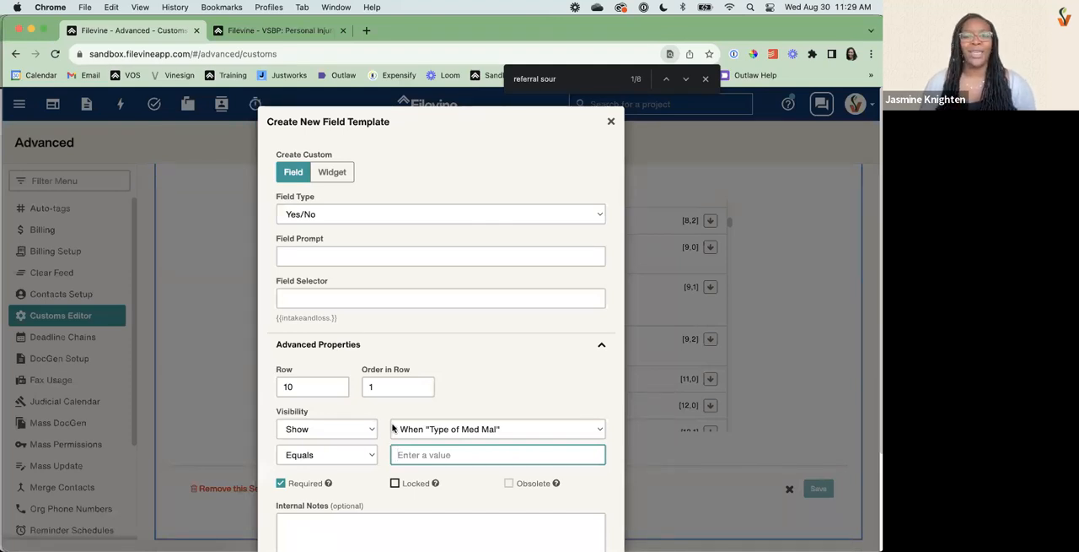
Discard the new Yes/No field template and return to the Intake section's custom fields list.
left_click(613, 122)
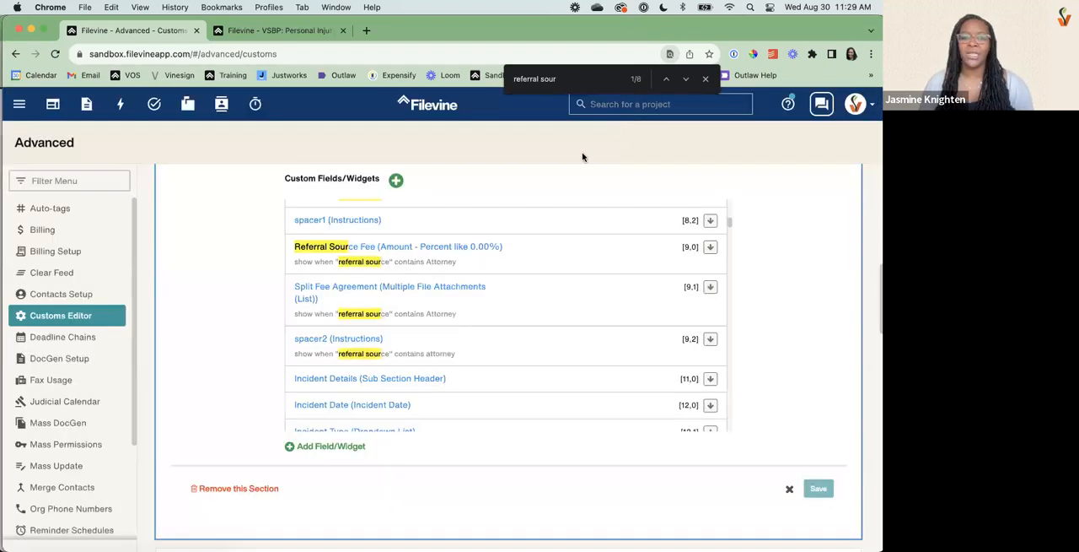
scroll(448, 342, "up", 10)
scroll(438, 336, "down", 10)
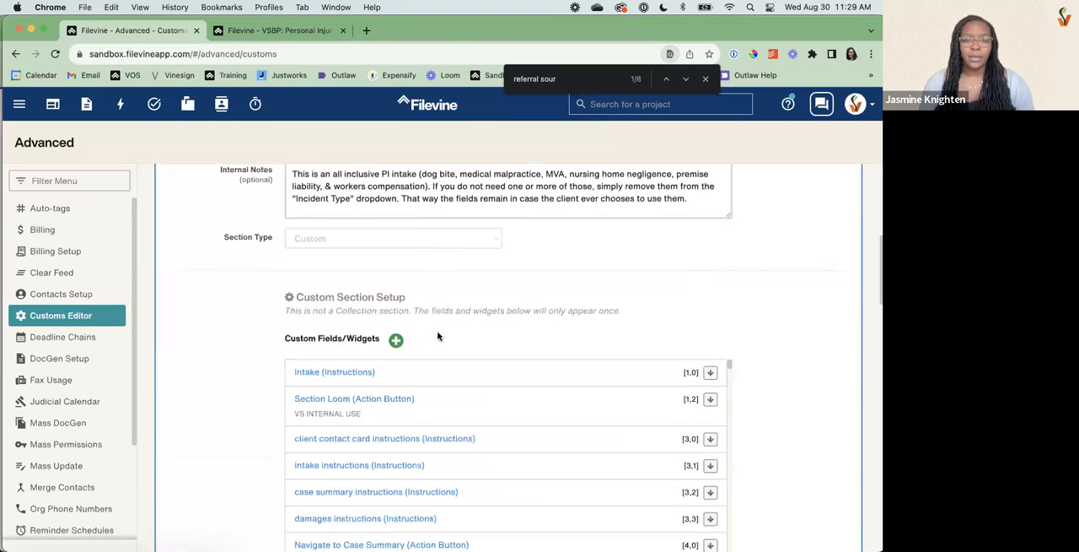
scroll(409, 449, "down", 5)
scroll(410, 450, "down", 2)
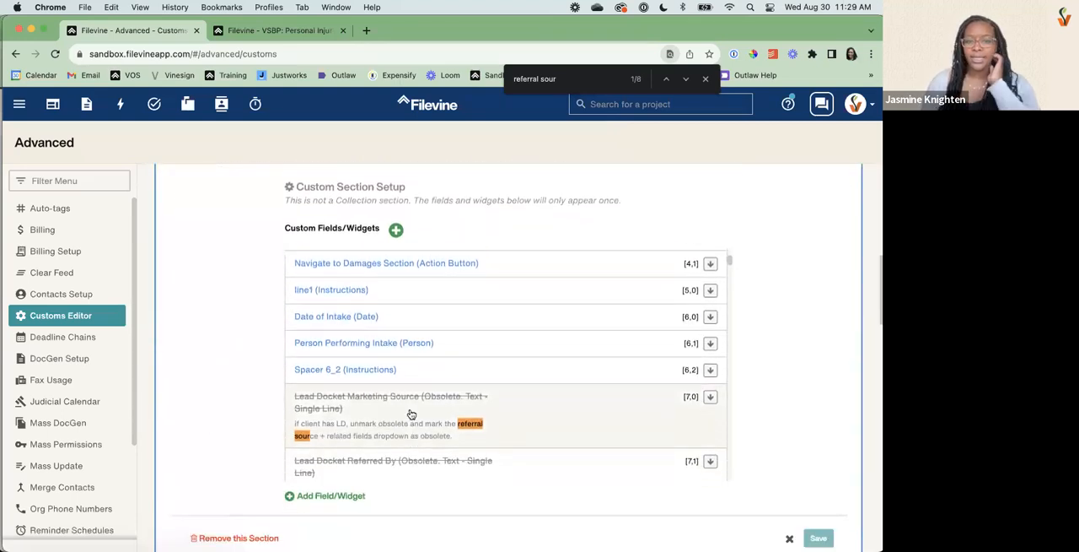
Search the page for "type" to locate the Incident Type field in the Intake section's field list.
triple_click(549, 79)
type("case ty")
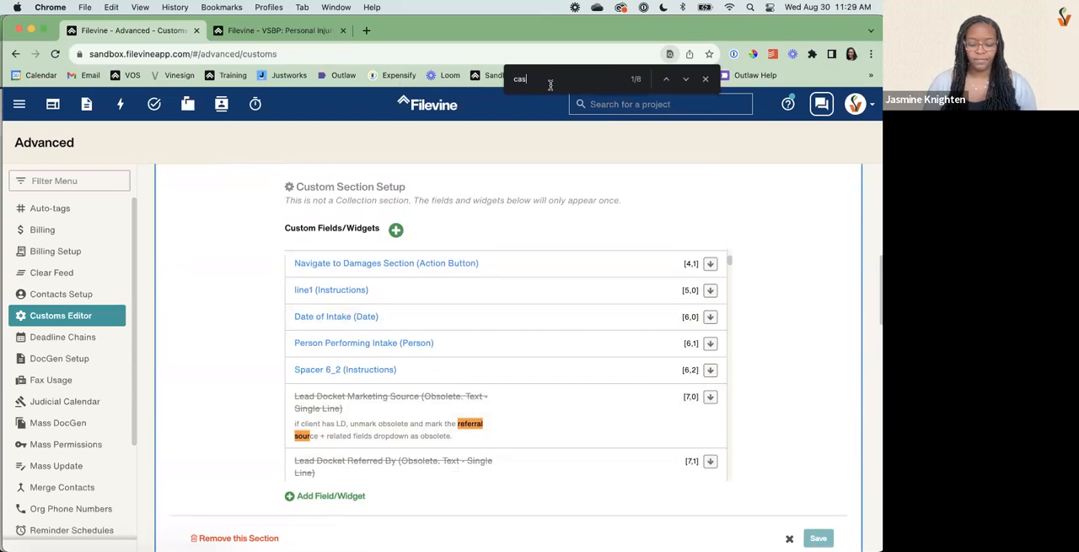
key("BackSpace")
key("BackSpace")
key("BackSpace")
key("BackSpace")
key("BackSpace")
key("BackSpace")
key("BackSpace")
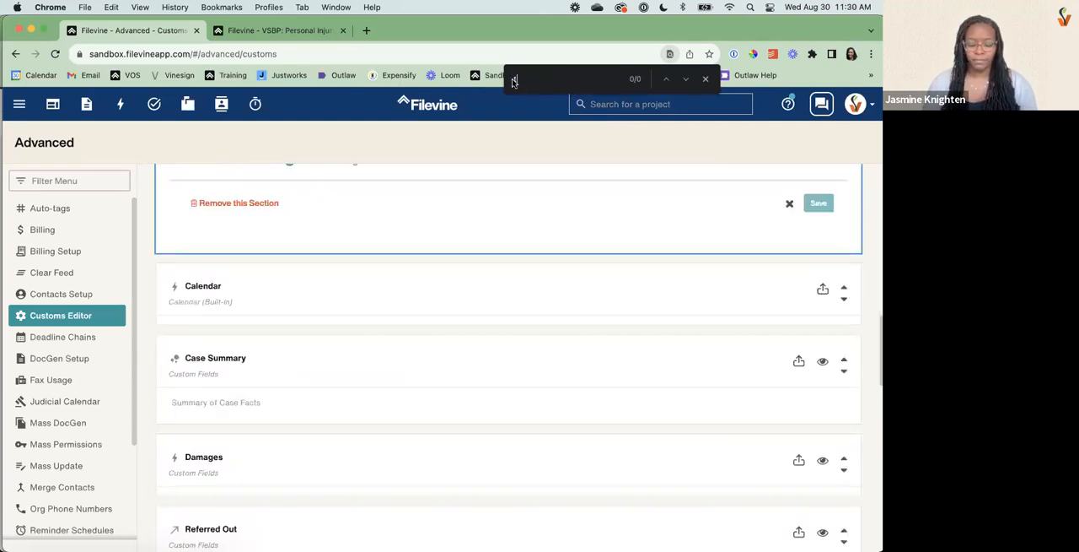
type("type")
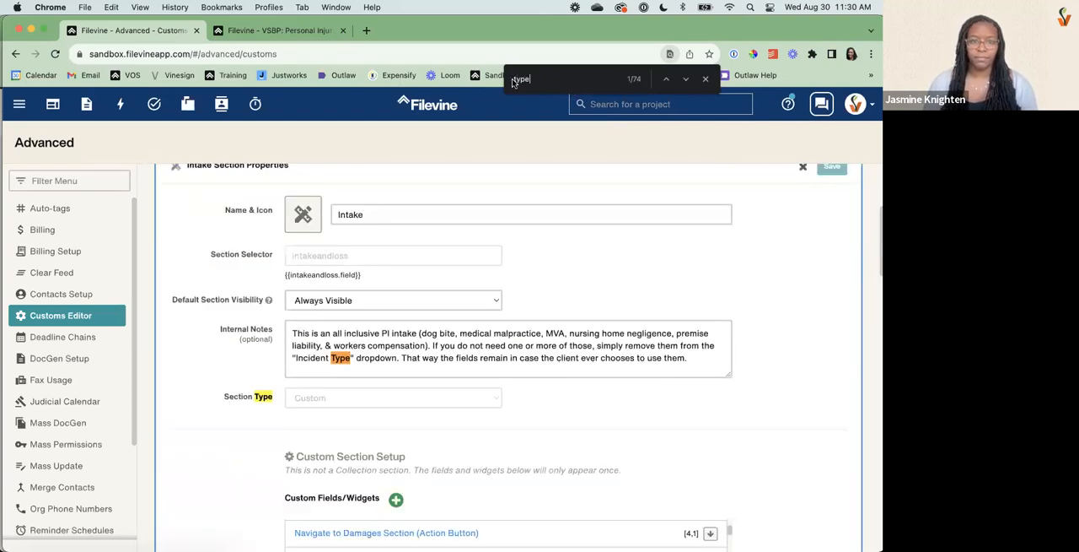
left_click(680, 83)
left_click(680, 83)
left_click(681, 83)
left_click(680, 83)
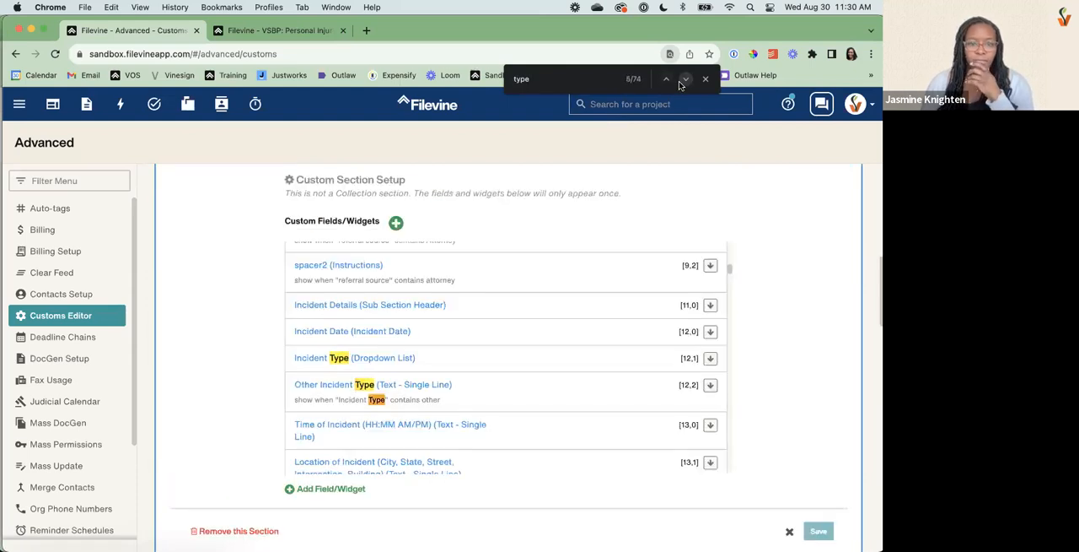
Examine the asterisk-marked dropdown items in the Incident Type field template and close it without changes.
left_click(328, 358)
left_click_drag(335, 315, 321, 314)
left_click_drag(392, 357, 374, 358)
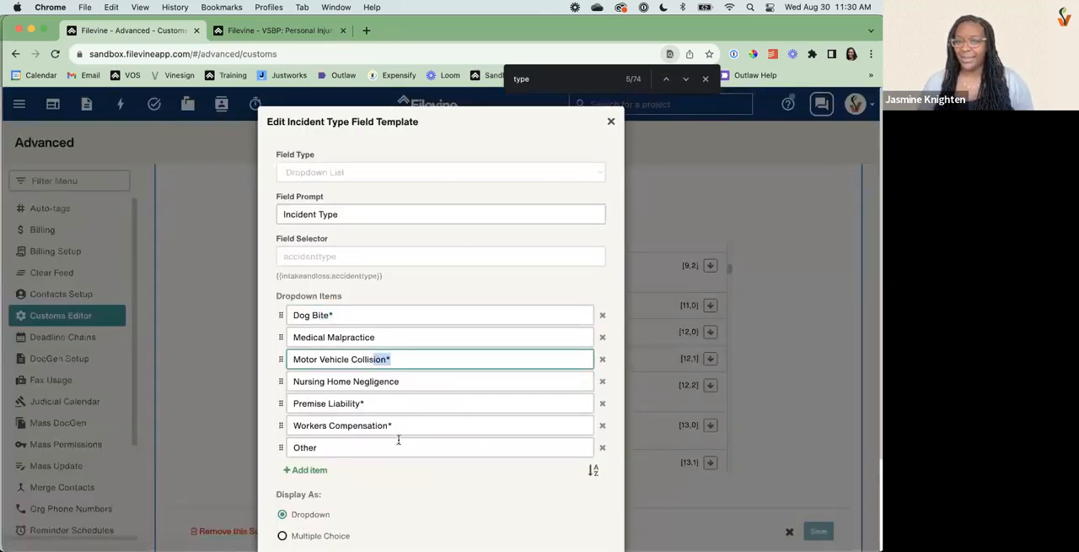
left_click_drag(366, 403, 350, 403)
left_click(425, 429)
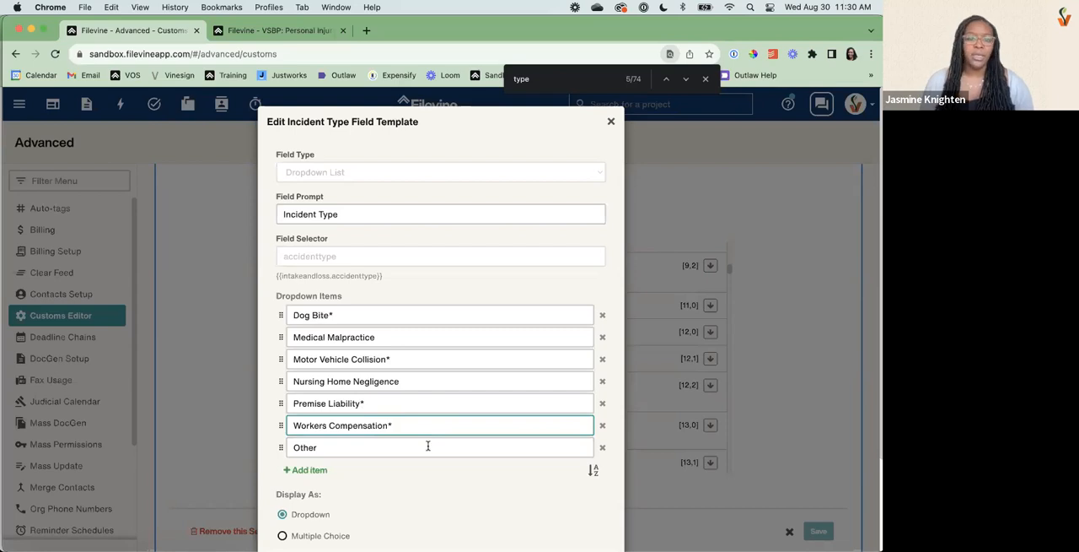
left_click(338, 314)
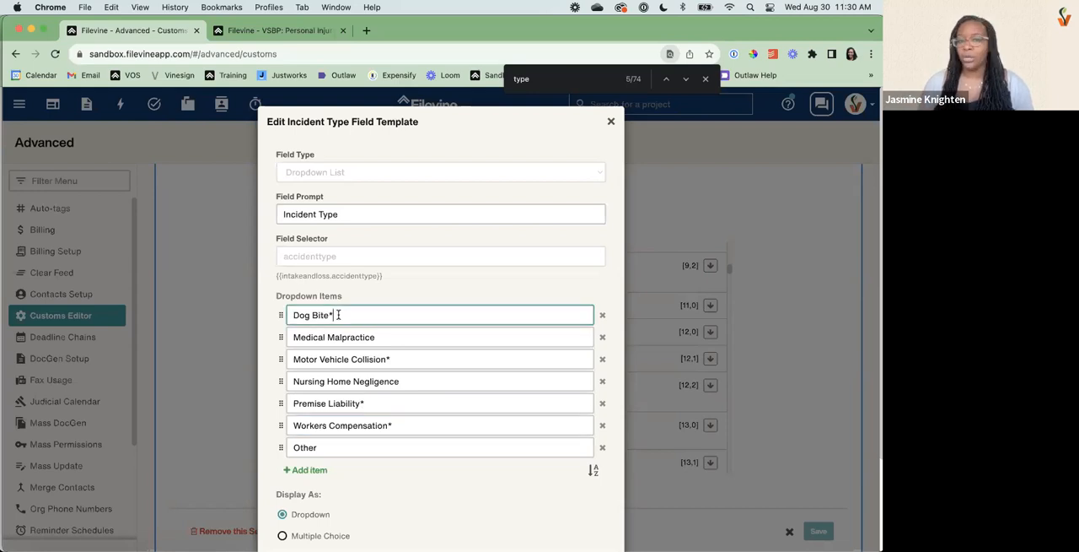
left_click_drag(340, 315, 324, 315)
left_click(332, 410)
left_click_drag(402, 359, 319, 361)
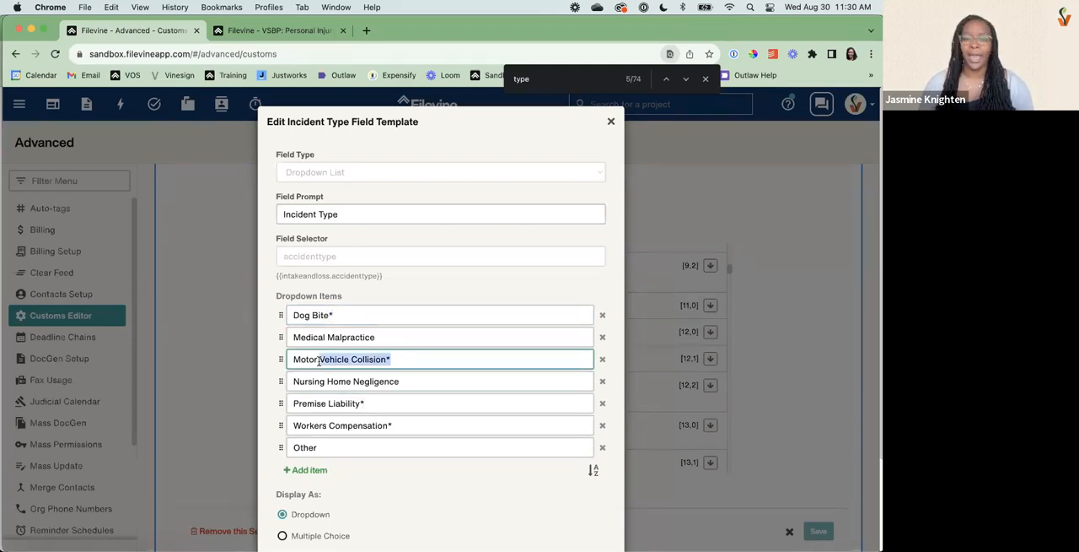
left_click(386, 334)
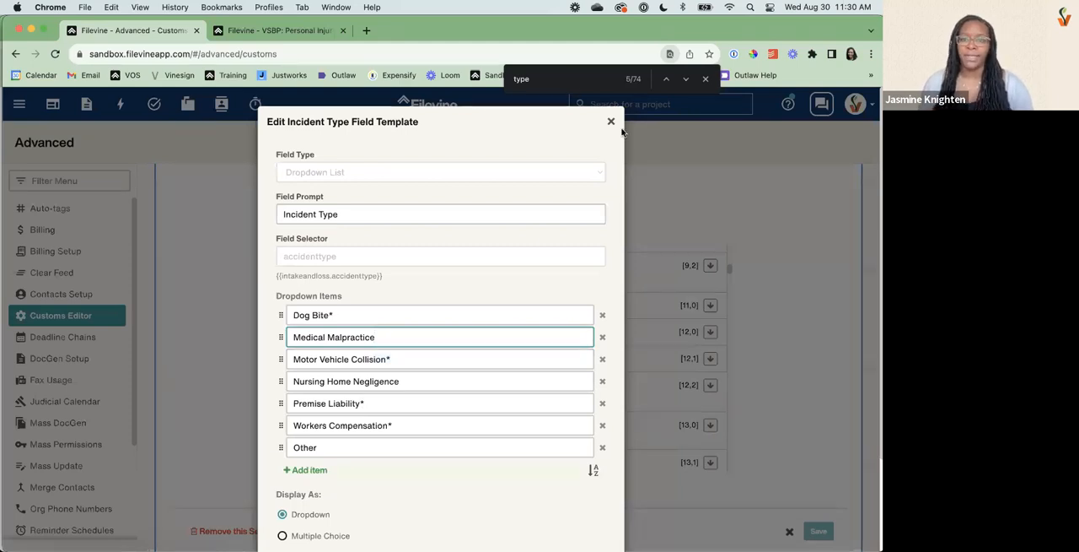
left_click(612, 123)
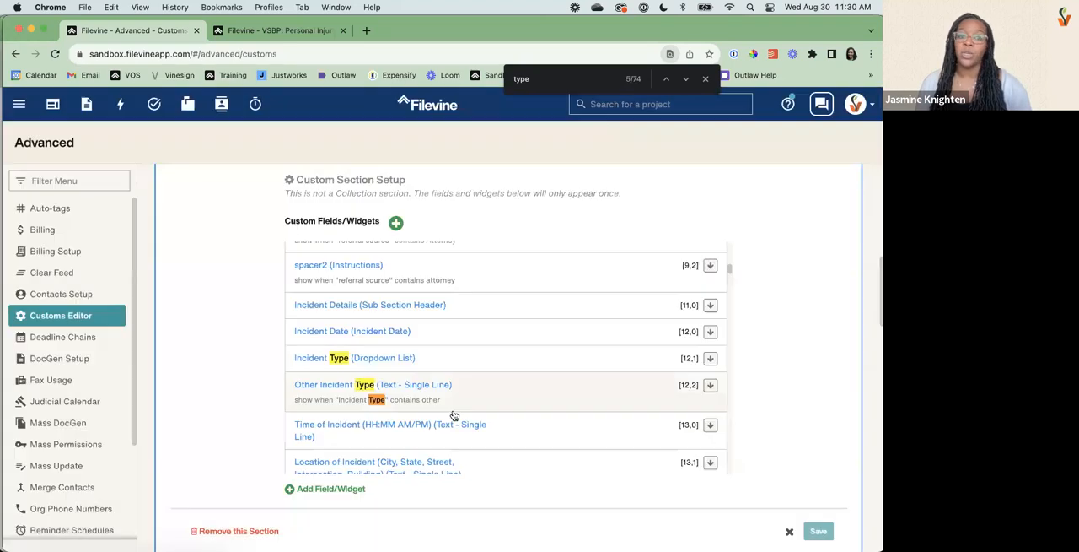
Start a new field in the Intake section and review the Required and Locked explanations in its advanced properties.
left_click(336, 492)
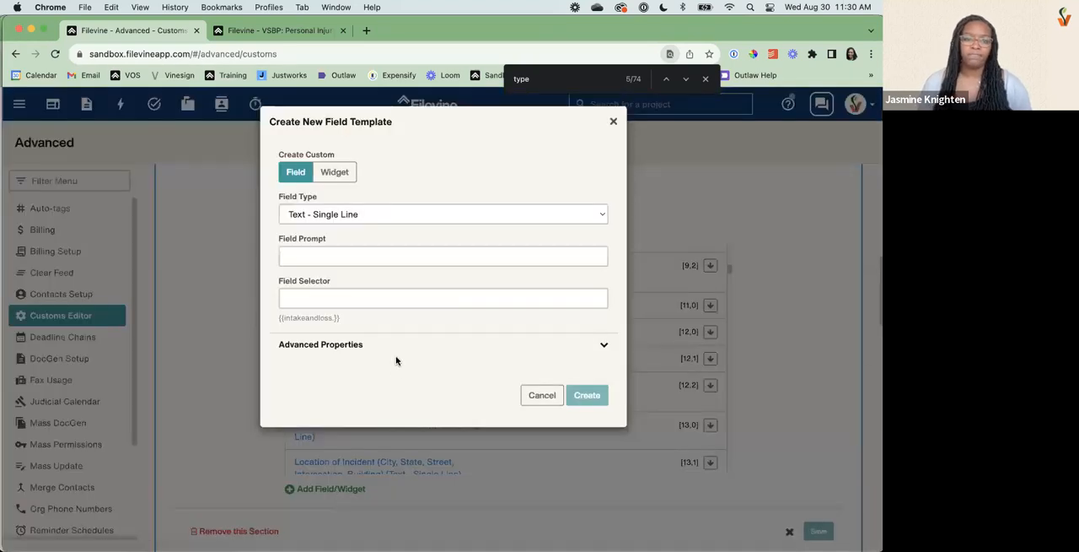
left_click(388, 349)
scroll(374, 422, "down", 3)
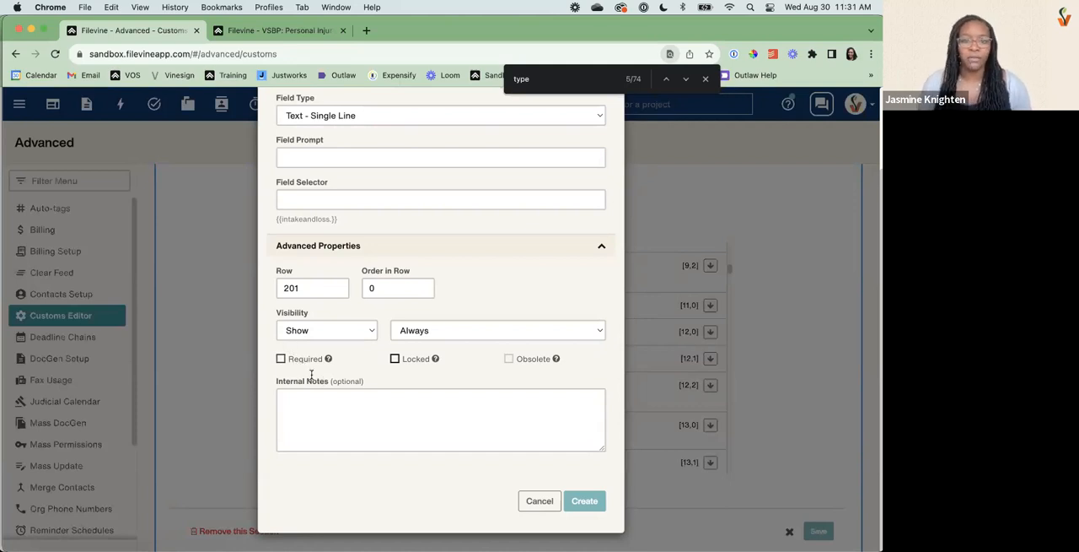
mouse_move(436, 358)
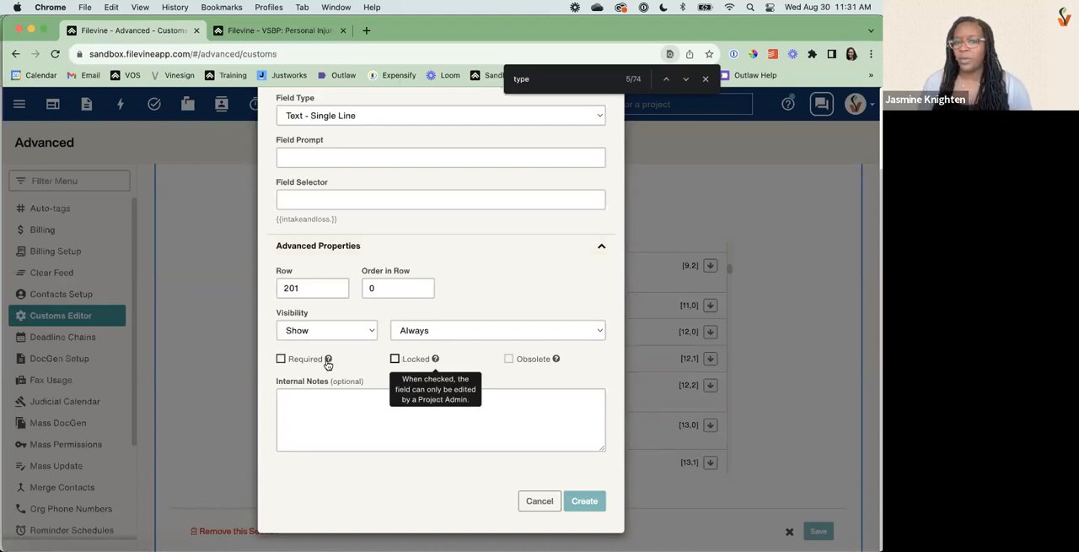
mouse_move(328, 361)
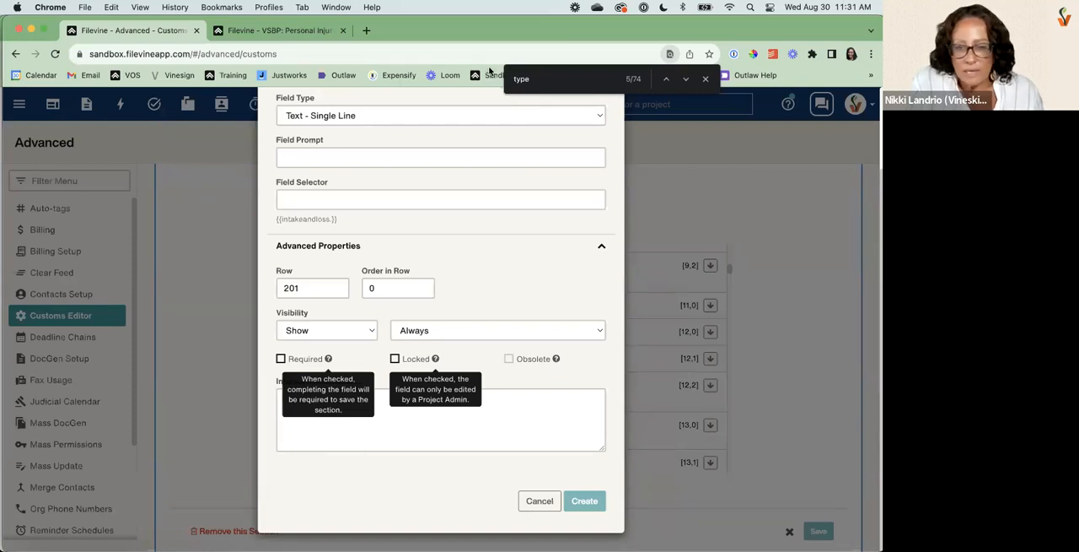
scroll(493, 227, "up", 3)
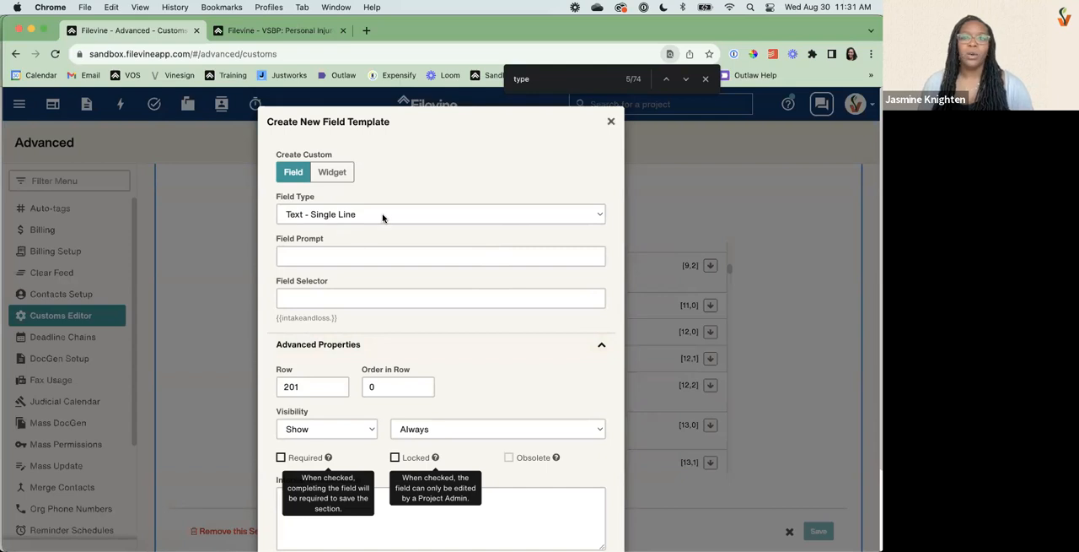
Set the new field's row to 10.
left_click(311, 386)
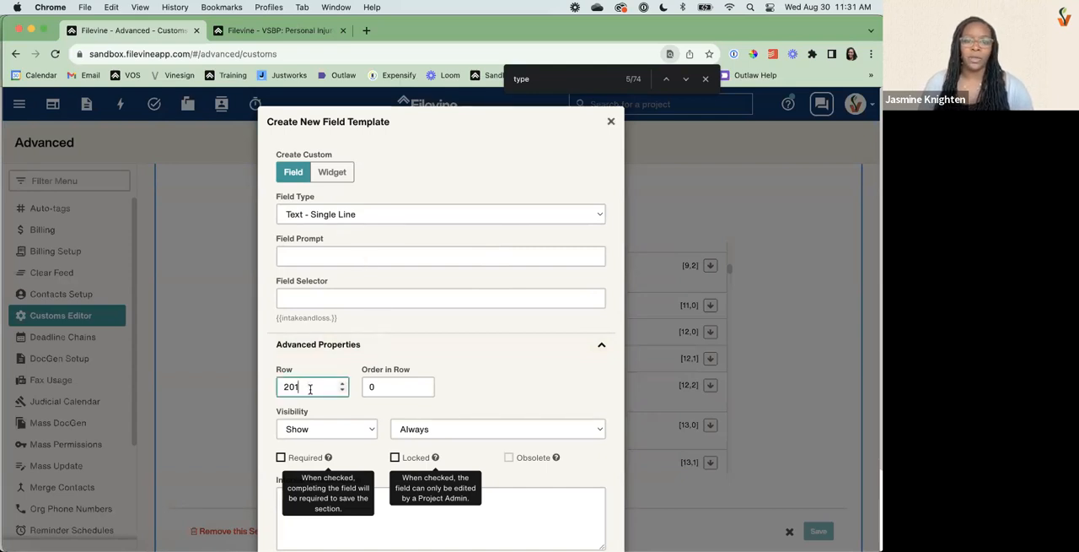
double_click(310, 387)
type("10")
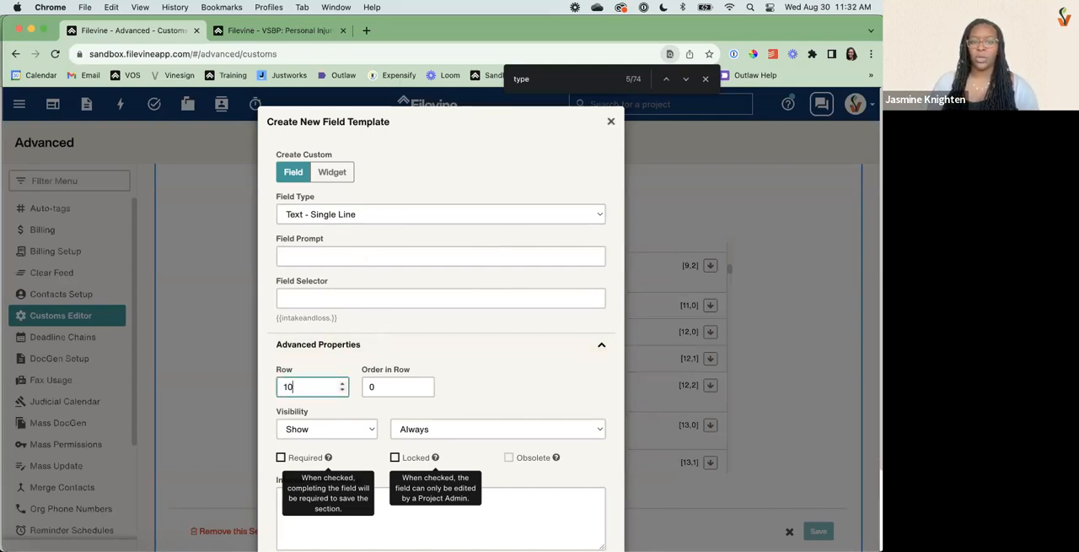
key("Tab")
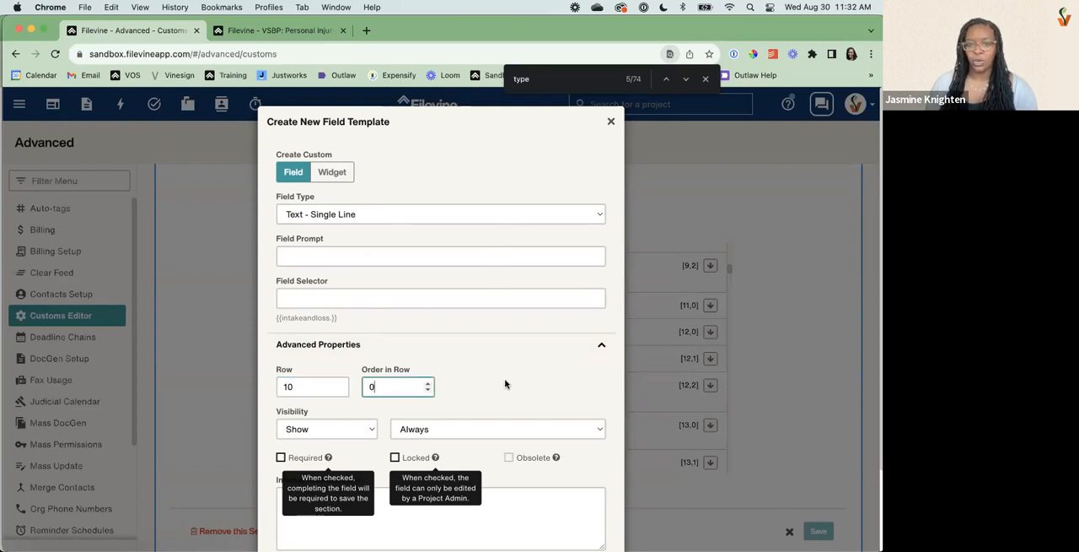
Enter "TEST CONTINGENCY" as the field prompt and review the field types, keeping Text - Single Line.
left_click(334, 253)
type("TST")
key("BackSpace")
key("BackSpace")
type("EST")
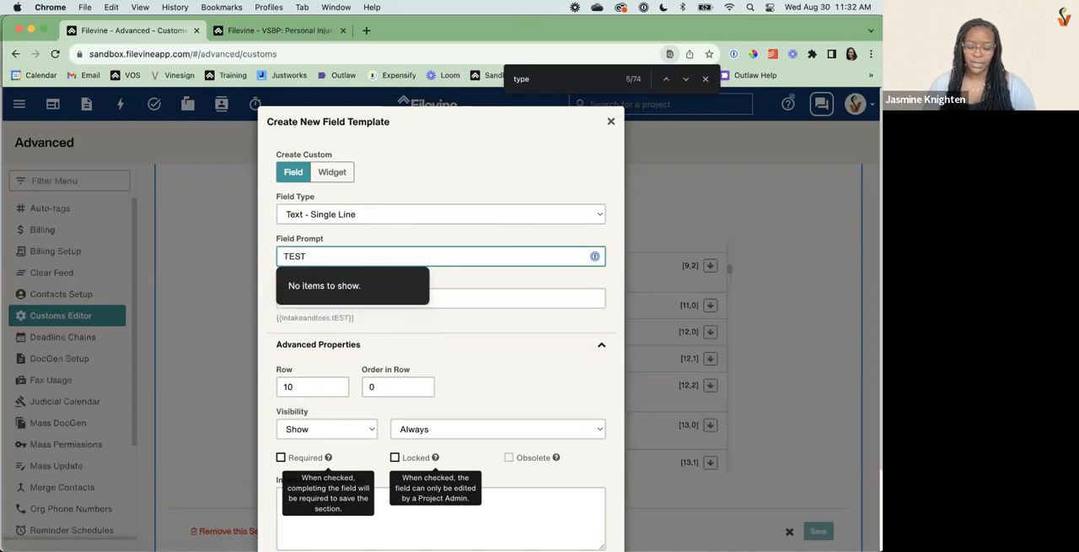
type(" CONTINF")
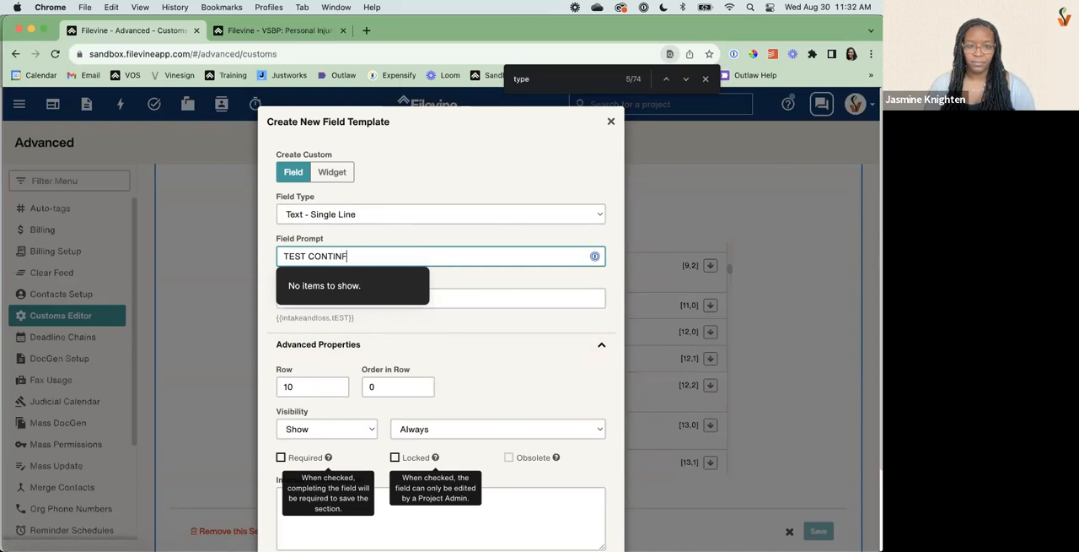
key("BackSpace")
type("GENCY")
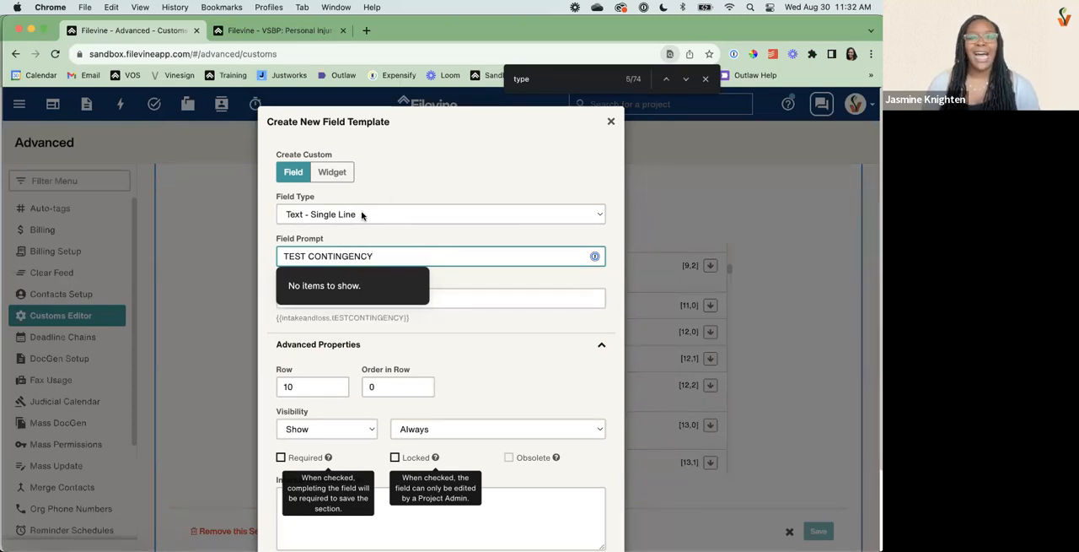
left_click(390, 212)
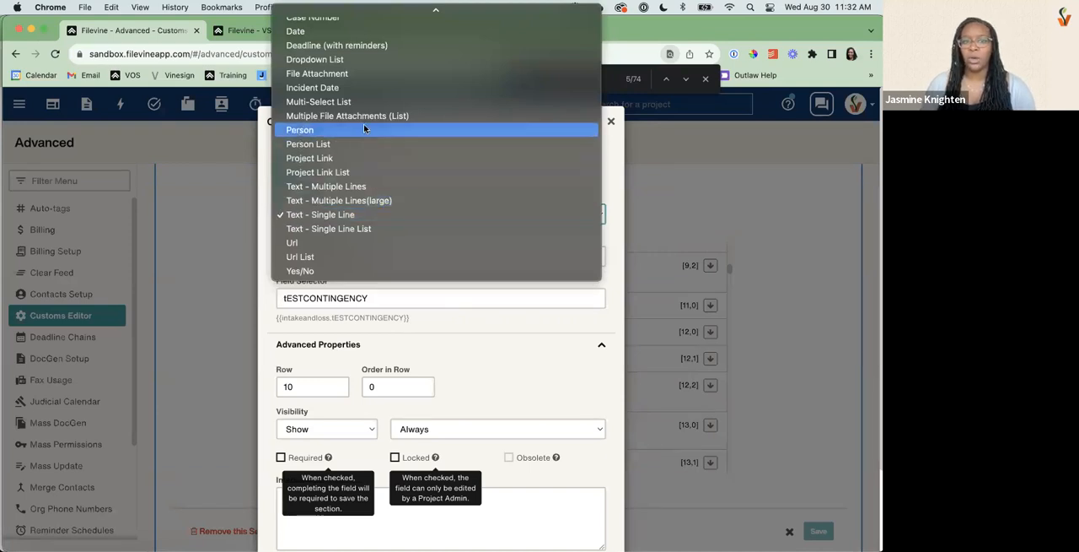
left_click(494, 337)
Set the field's visibility to show when "Incident Type" contains "*".
scroll(426, 347, "down", 2)
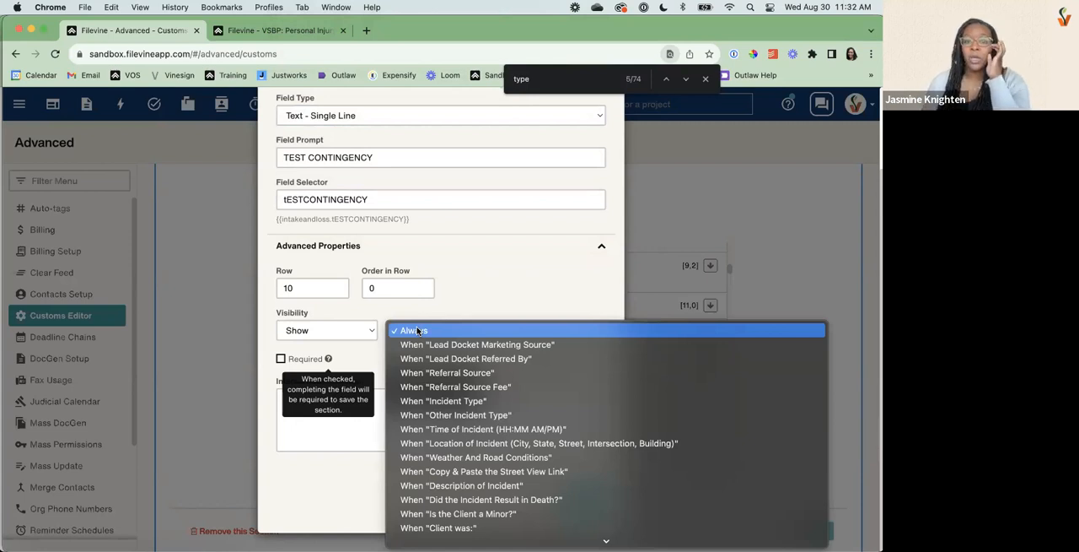
left_click(442, 401)
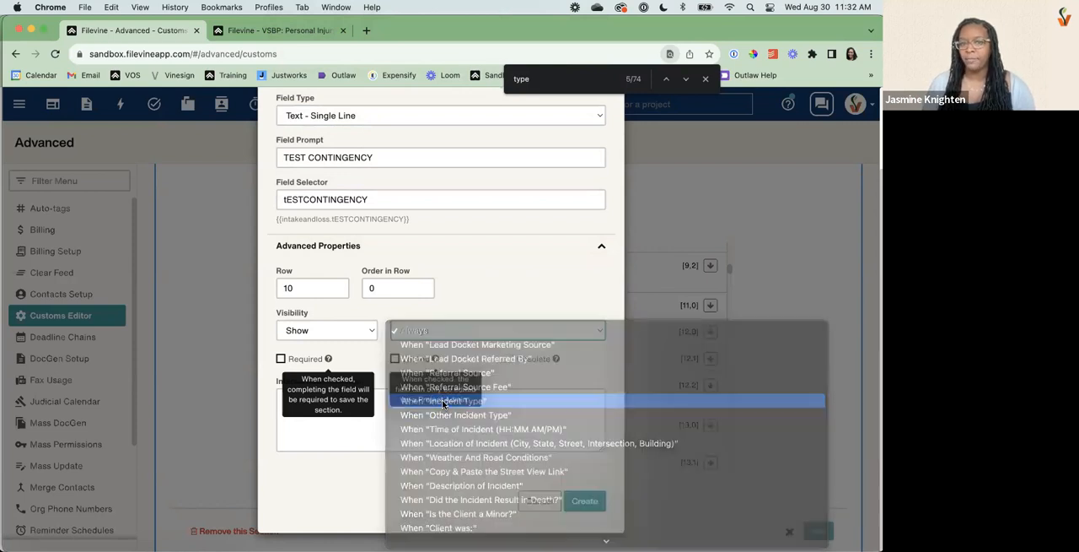
left_click(317, 361)
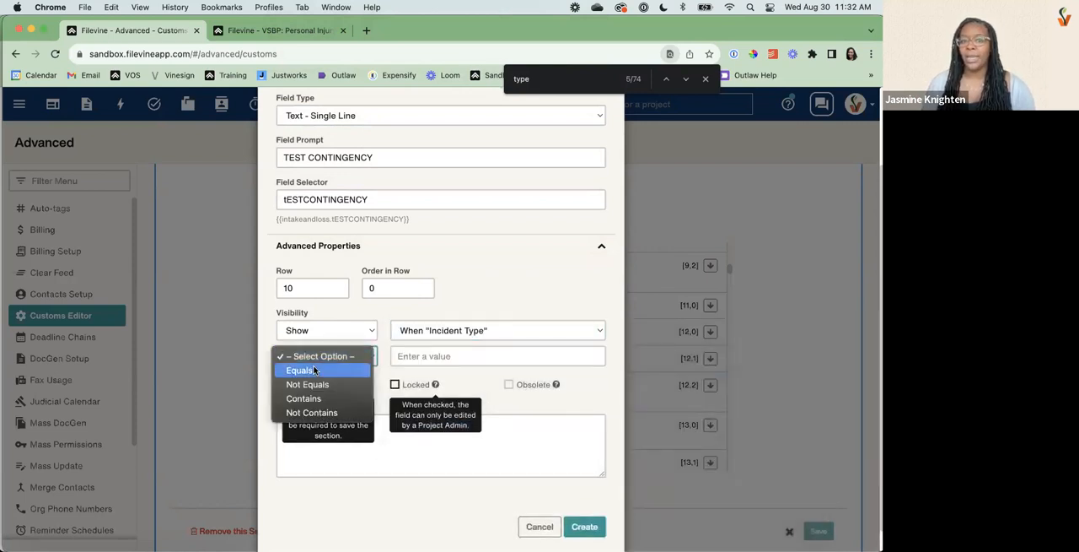
left_click(312, 400)
left_click(316, 357)
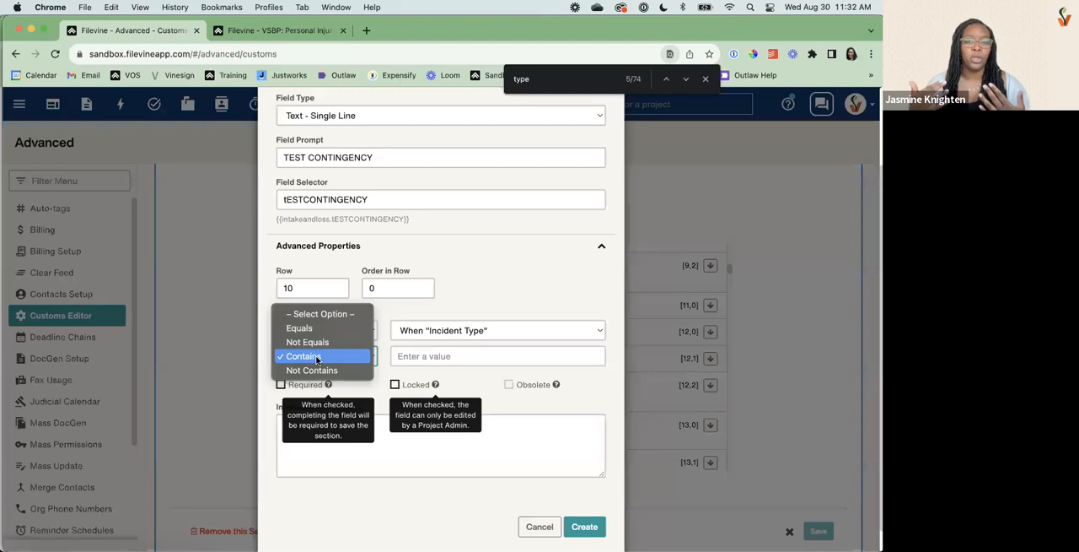
left_click(317, 360)
left_click(432, 360)
type("*")
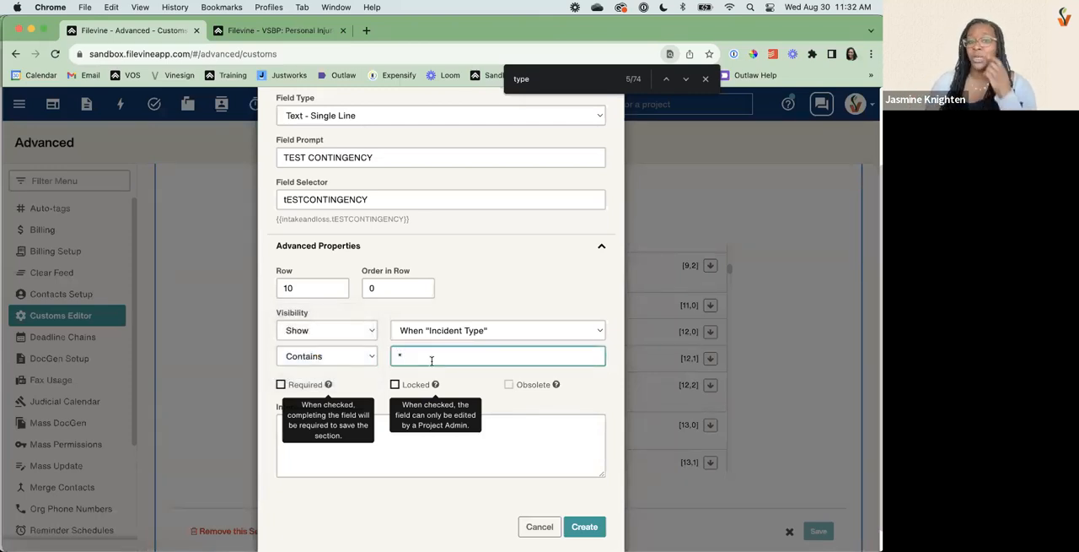
Add the internal note "show when incident type contains *" and create the field.
left_click(411, 440)
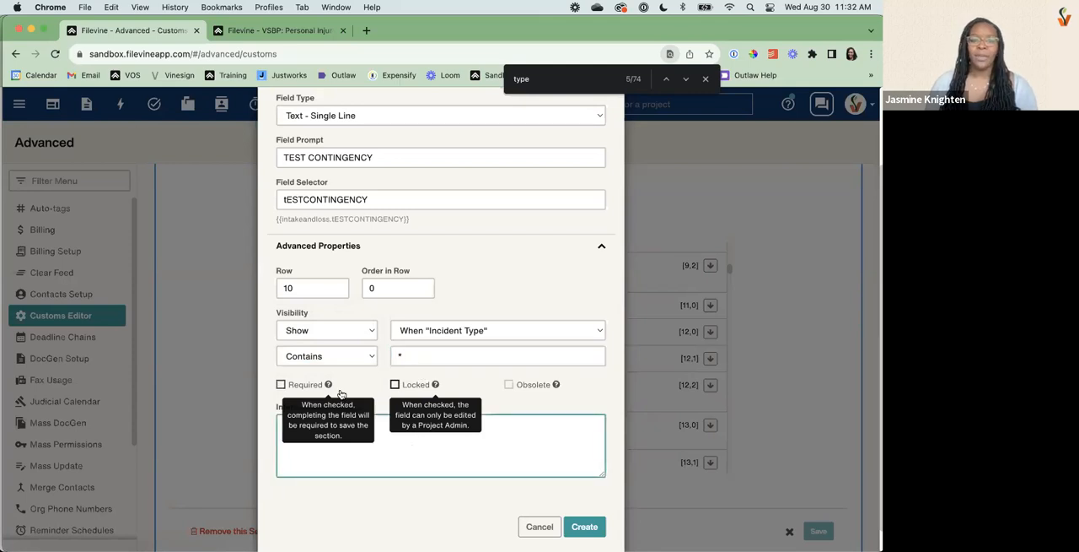
left_click(319, 445)
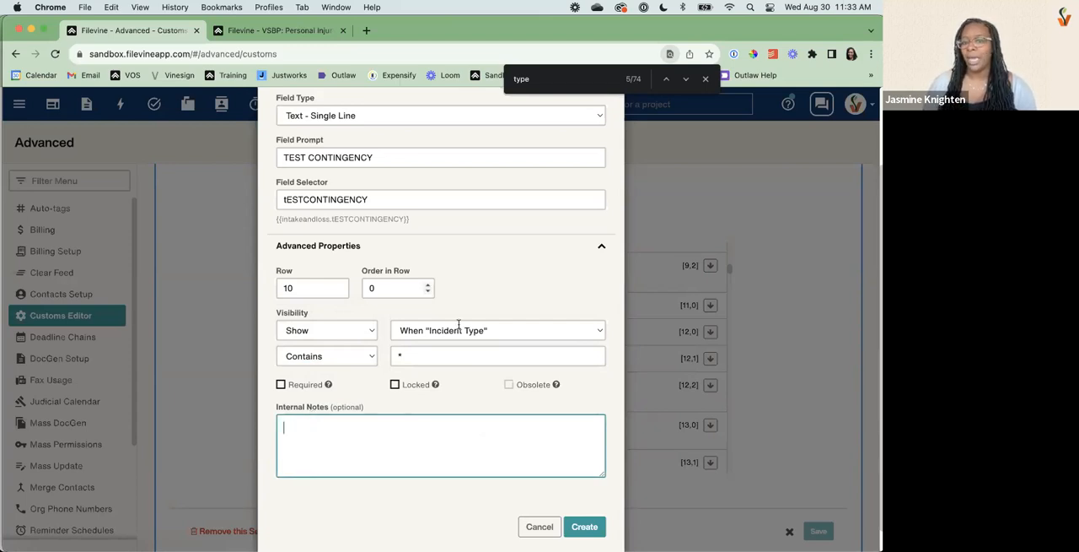
type("show when incident type contains *")
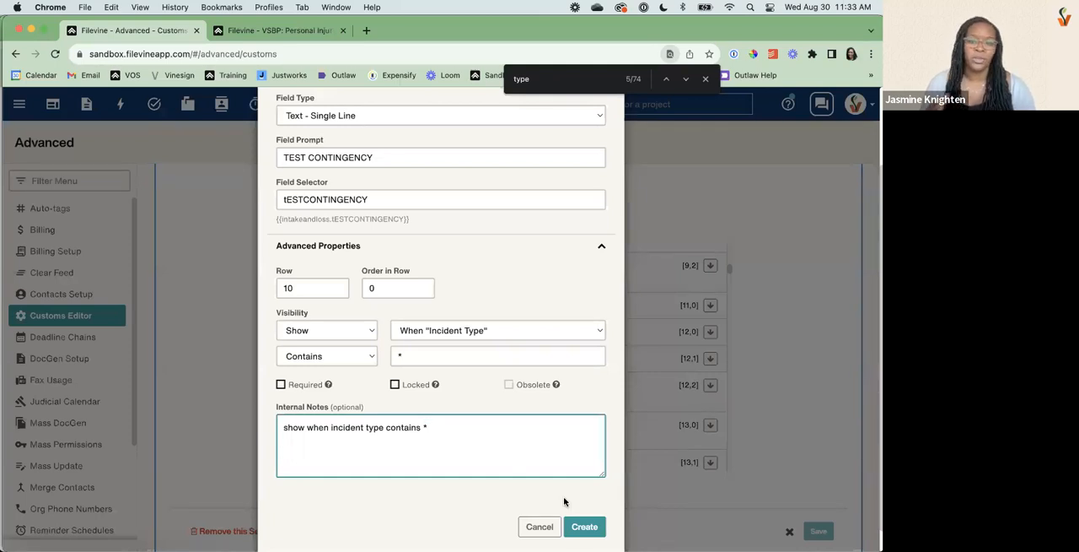
left_click(584, 526)
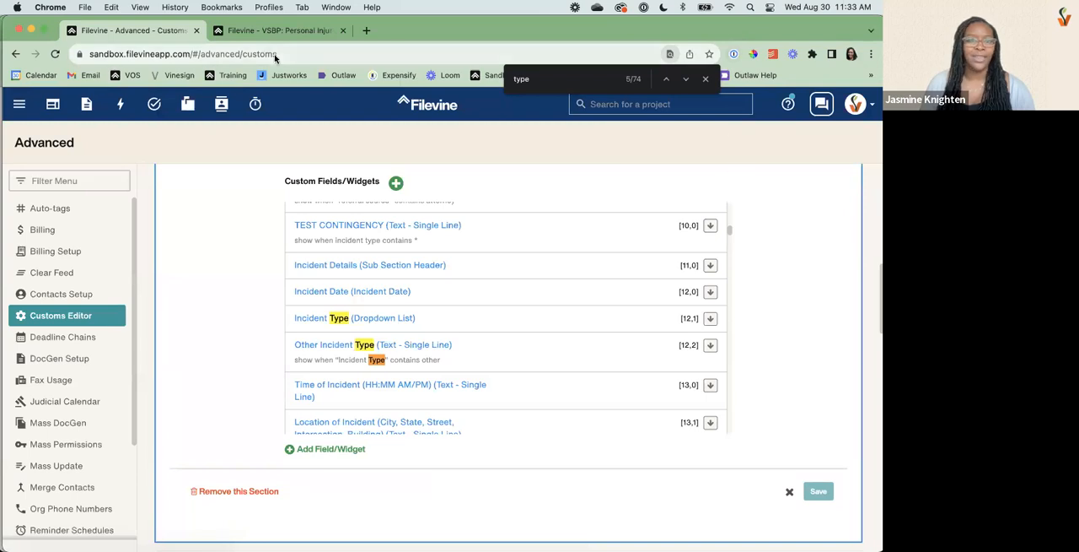
Reload the VSBP: Personal Injury project's Intake section and examine the TEST CONTINGENCY and Incident Type fields.
key("Escape")
left_click(265, 30)
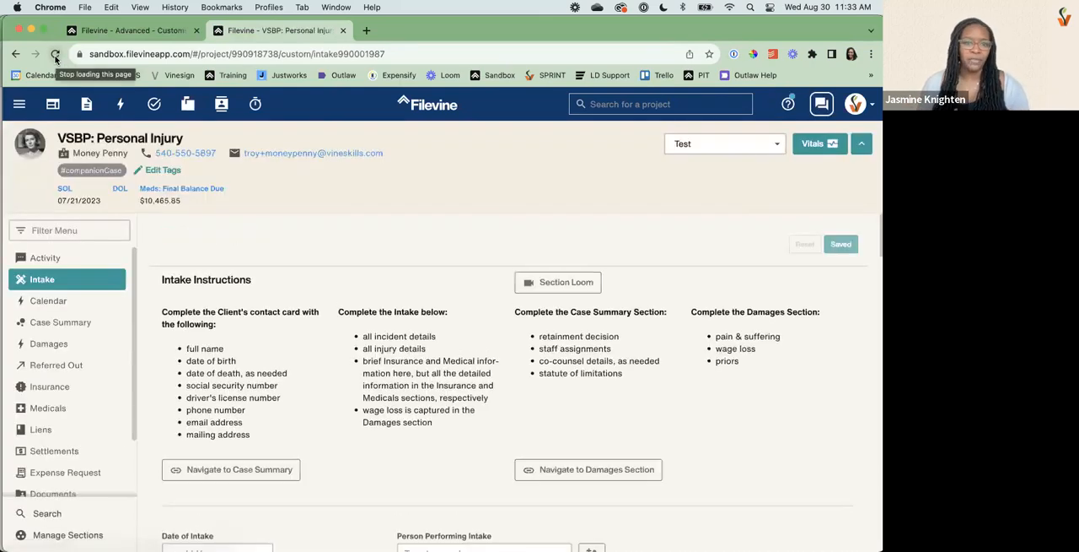
scroll(268, 302, "down", 5)
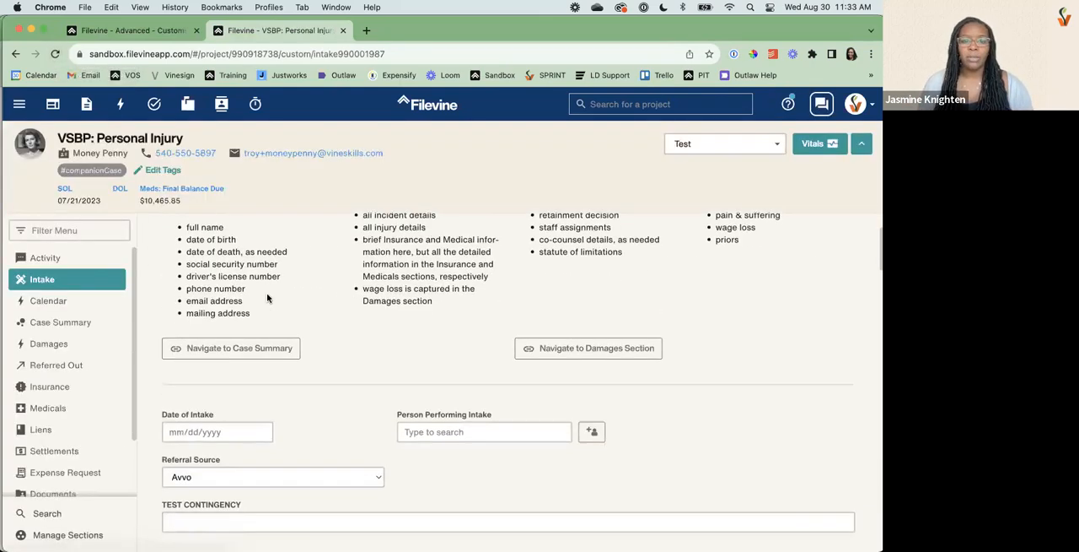
scroll(268, 298, "down", 4)
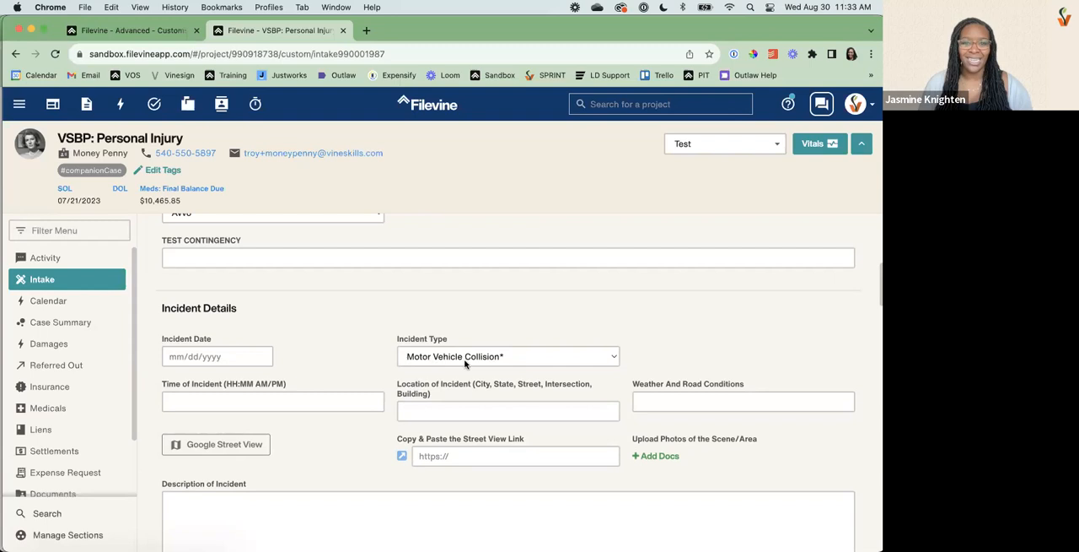
Test the field's visibility by switching Incident Type to Medical Malpractice, Dog Bite*, Premise Liability*, Nursing Home Negligence, and Motor Vehicle Collision*.
left_click(528, 357)
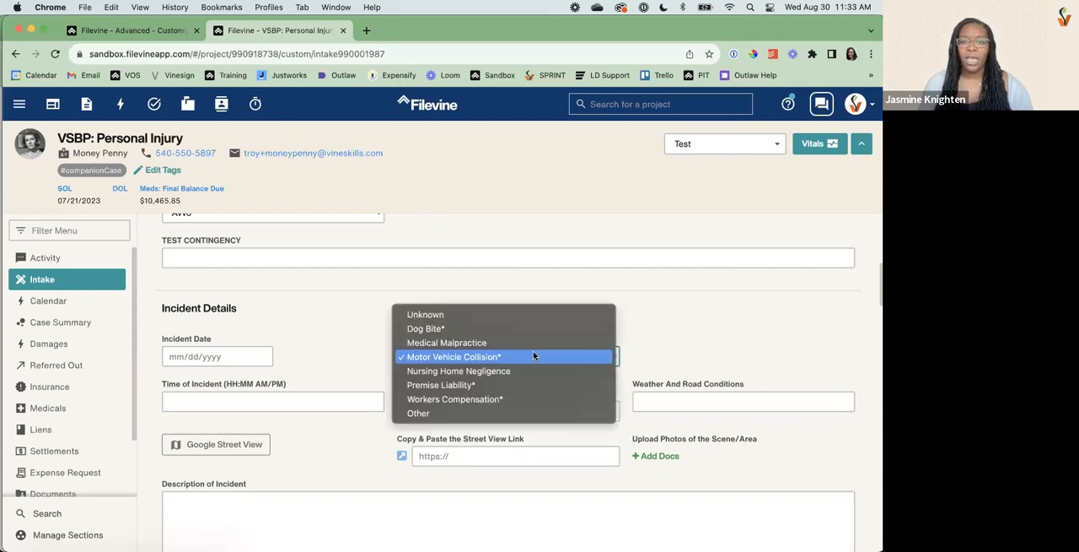
left_click(504, 350)
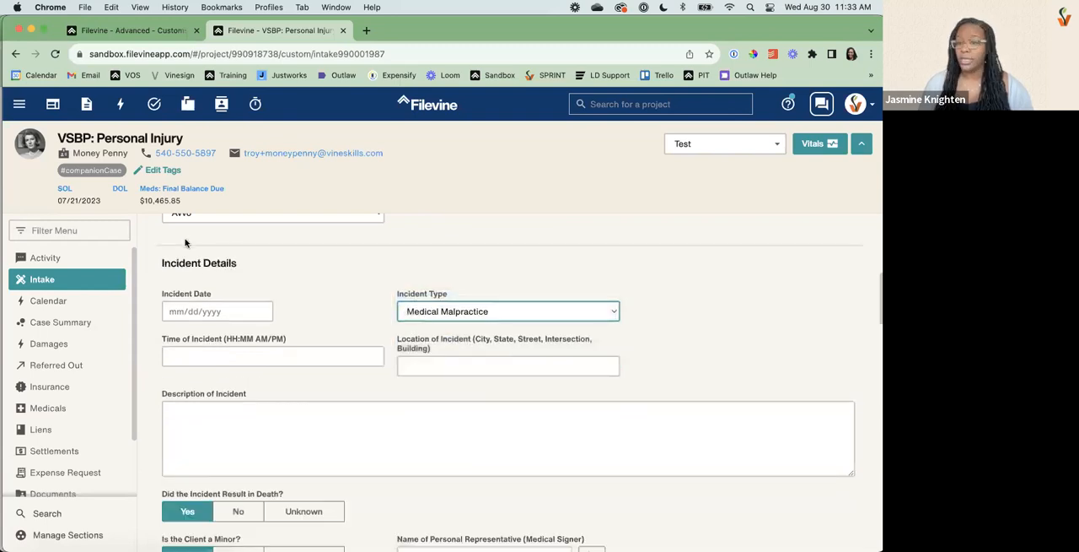
left_click(457, 320)
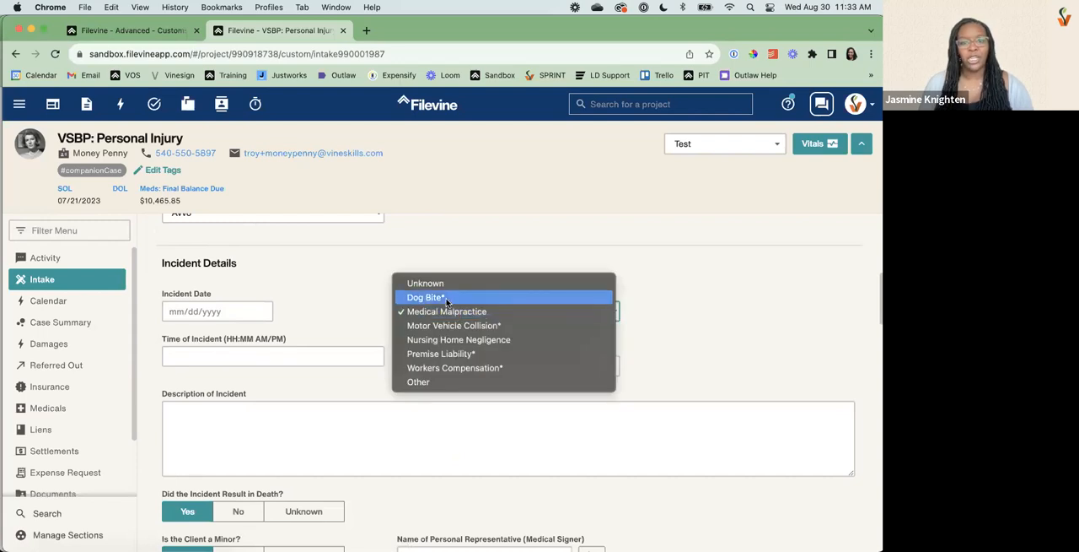
left_click(465, 294)
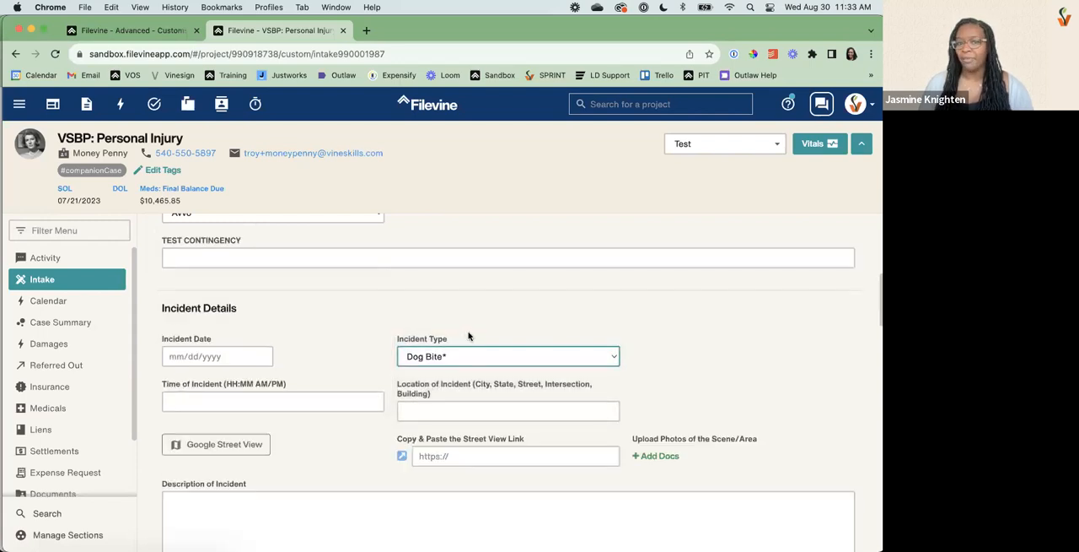
left_click(447, 359)
left_click(441, 413)
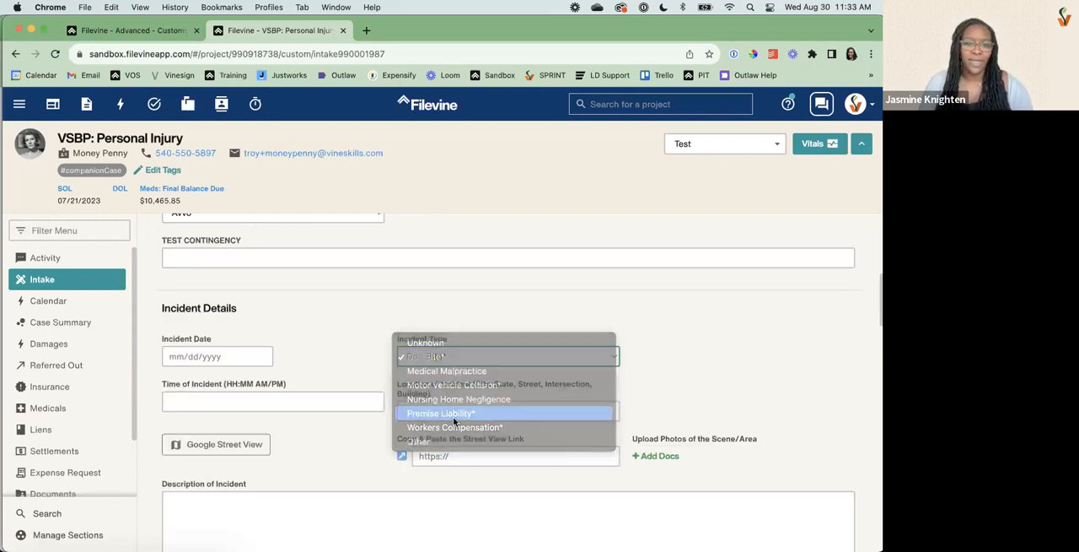
left_click(439, 355)
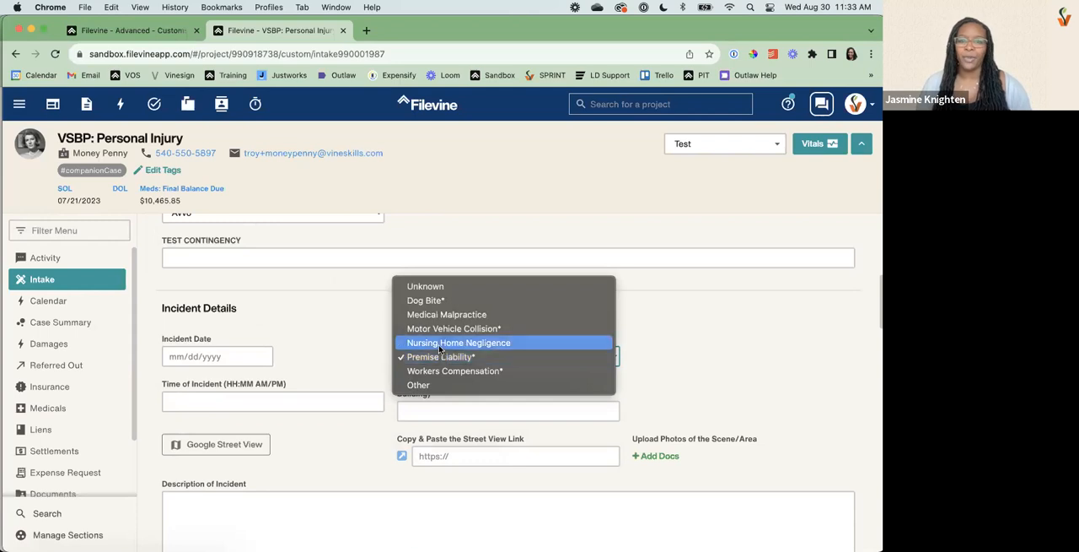
left_click(443, 342)
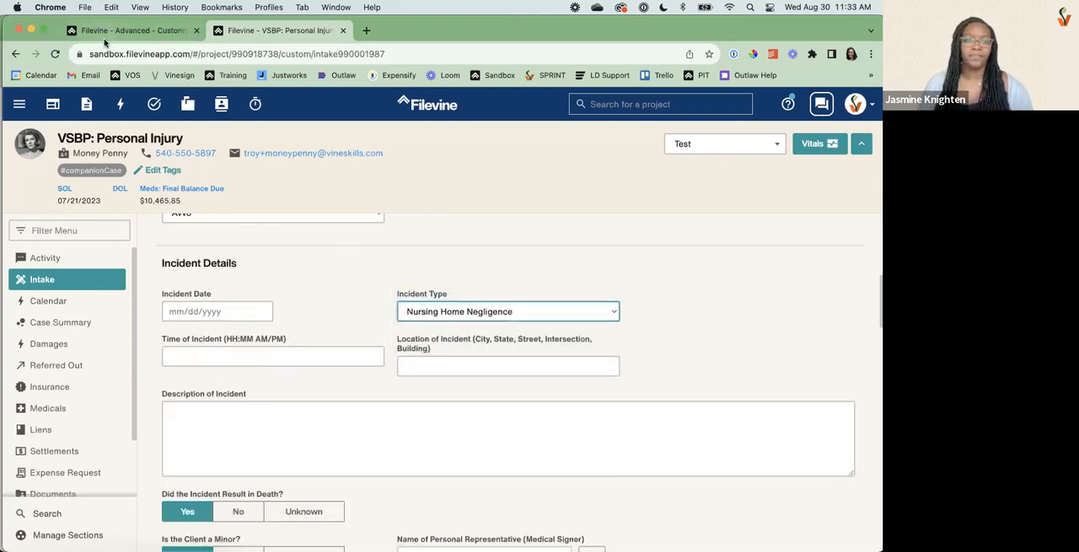
left_click(464, 311)
left_click(459, 300)
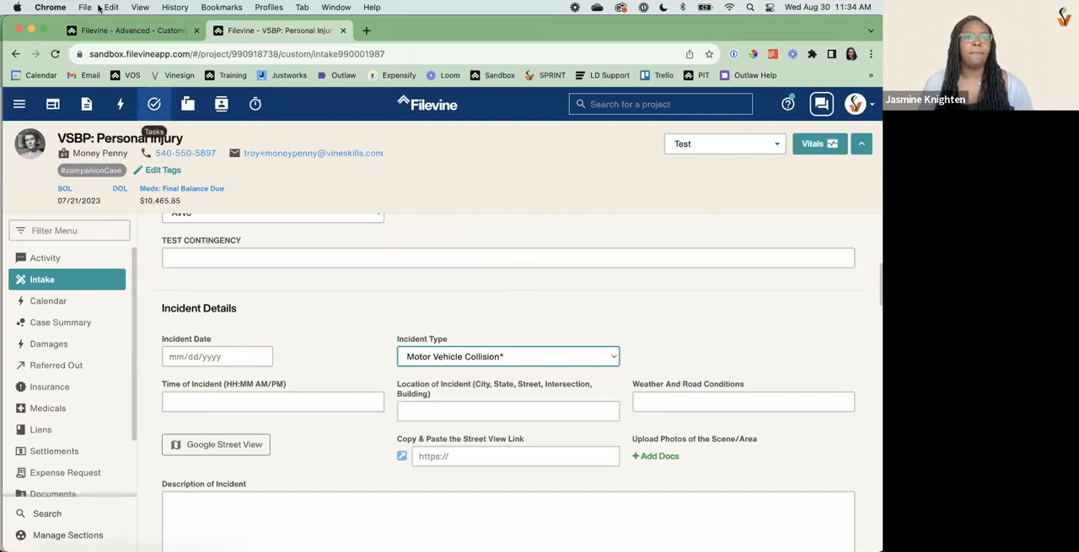
Remove the TEST CONTINGENCY field from the Intake section in the Customs Editor.
left_click(124, 31)
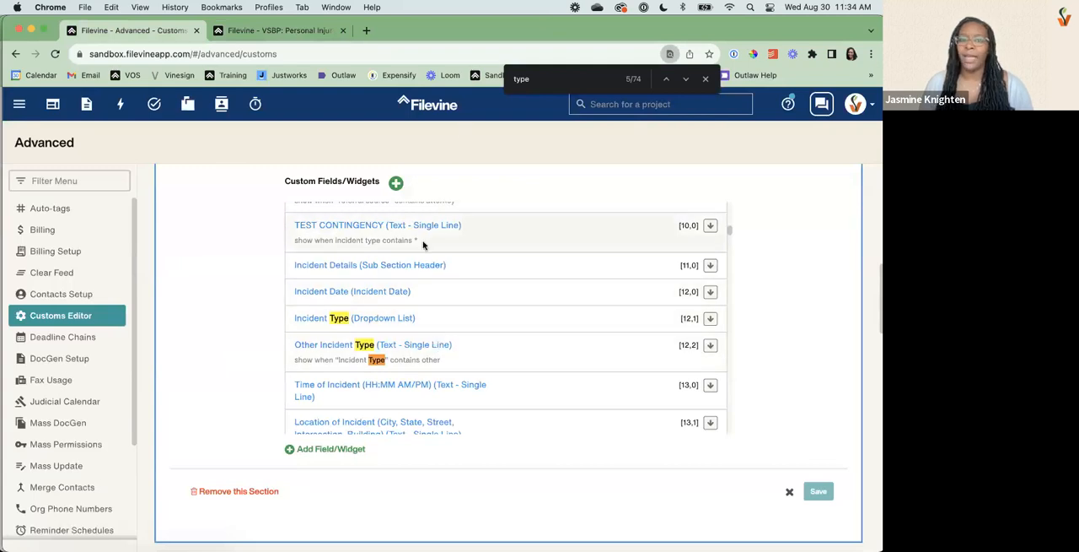
left_click(353, 241)
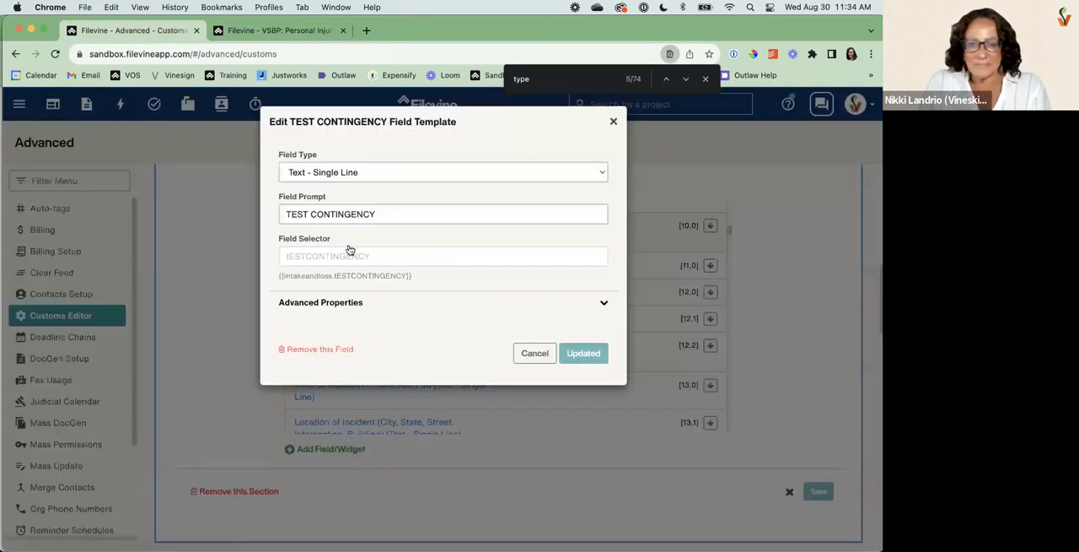
left_click(331, 351)
left_click(465, 233)
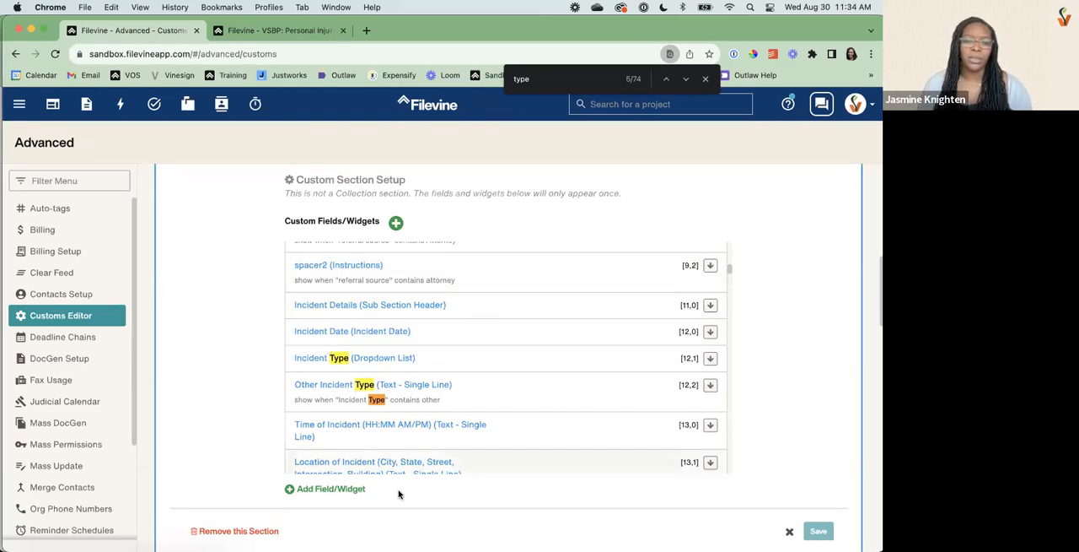
Create a Text - Single Line field with the prompt "TEST" in row 10.
left_click(340, 489)
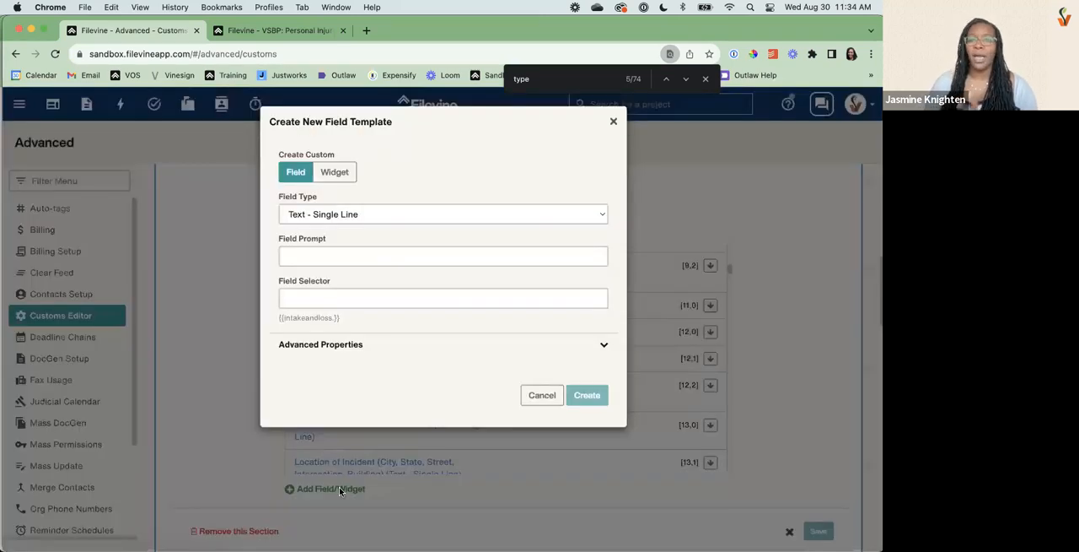
left_click(320, 255)
type("TEST")
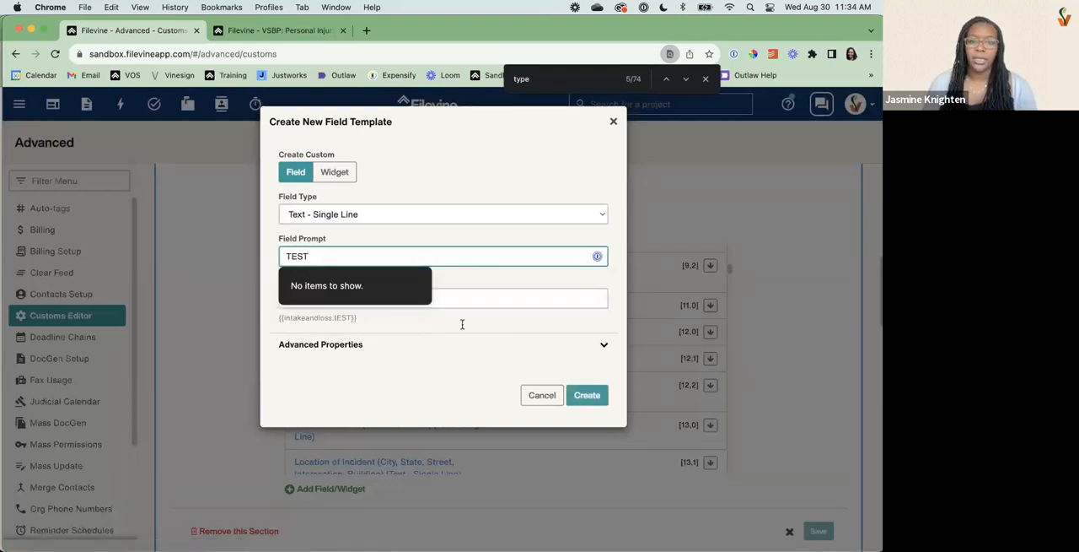
left_click(405, 350)
double_click(320, 386)
type("10")
scroll(568, 400, "down", 3)
left_click(601, 501)
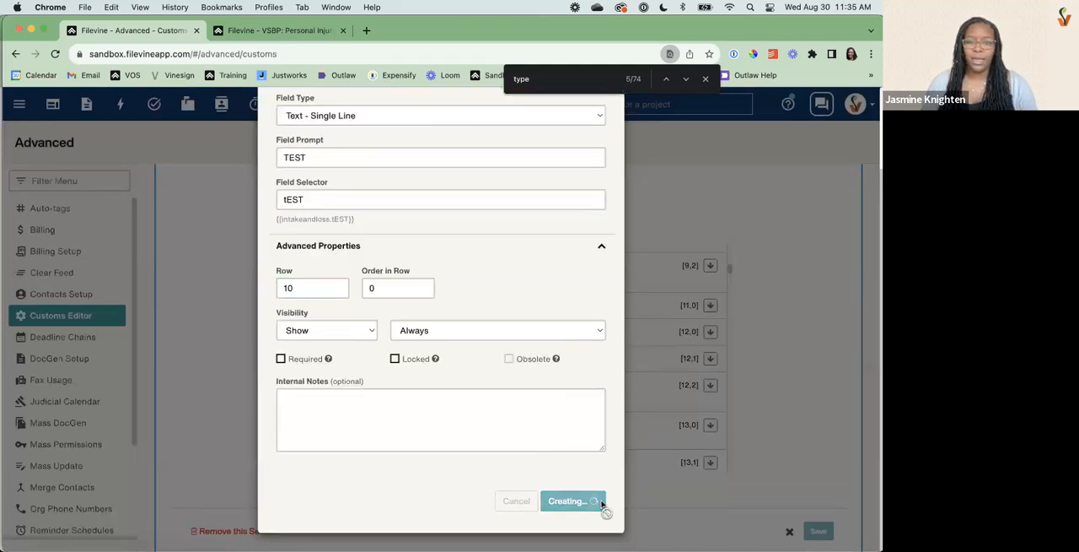
Start a new Instructions widget and give it the unique name "Spacer 10 1".
scroll(553, 270, "up", 1)
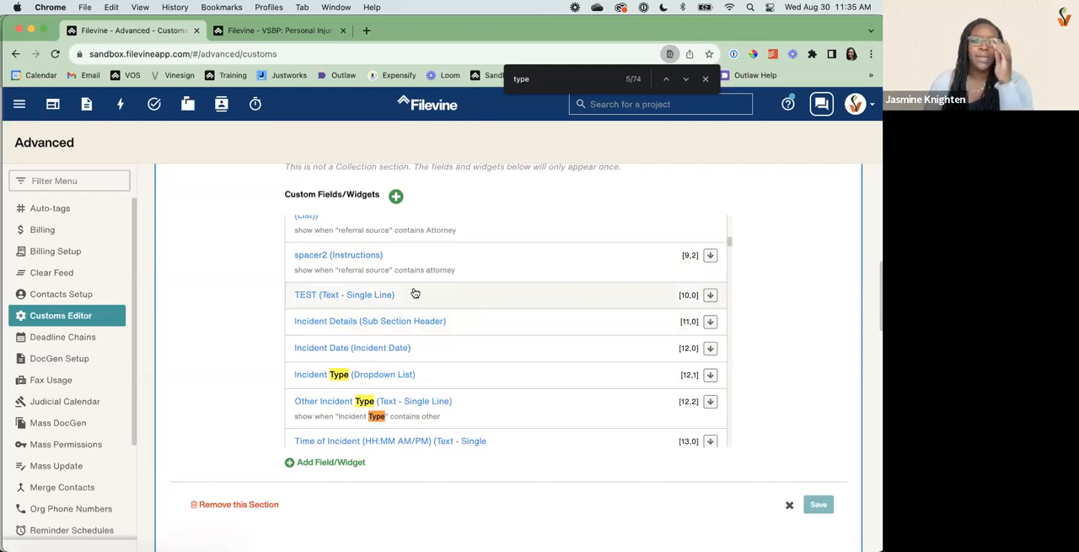
left_click(319, 463)
left_click(334, 172)
left_click(337, 218)
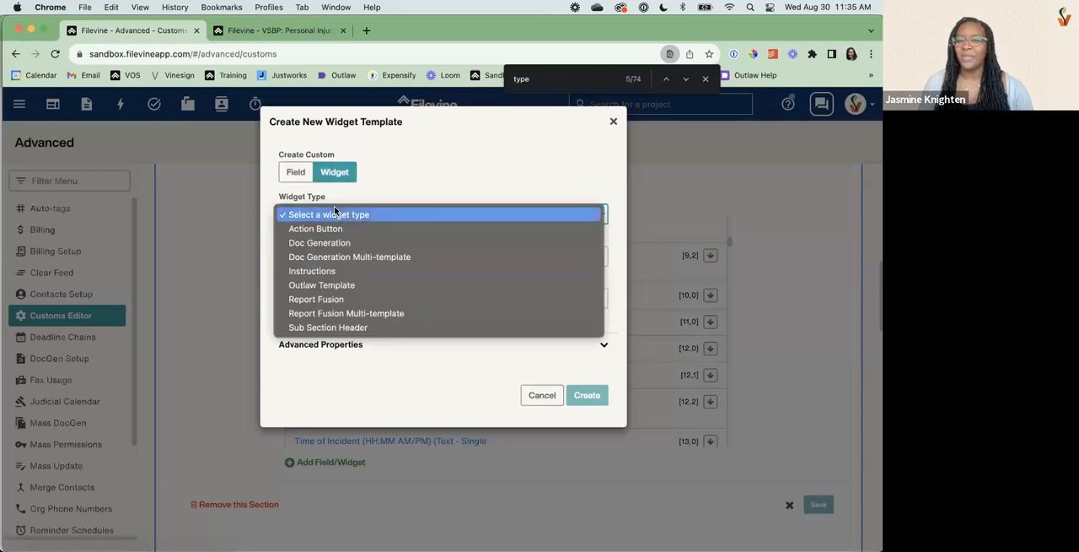
left_click(323, 271)
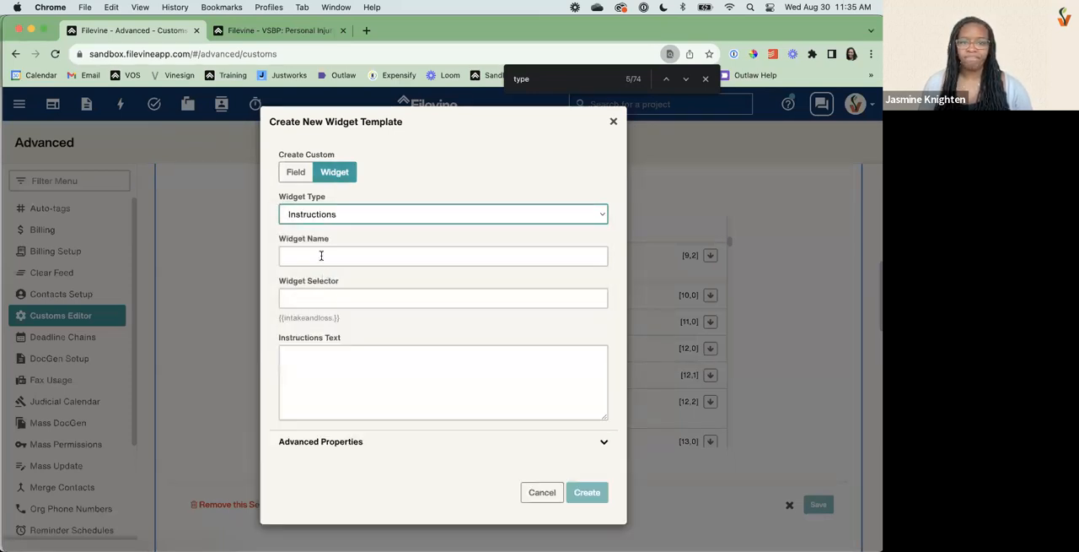
left_click(321, 255)
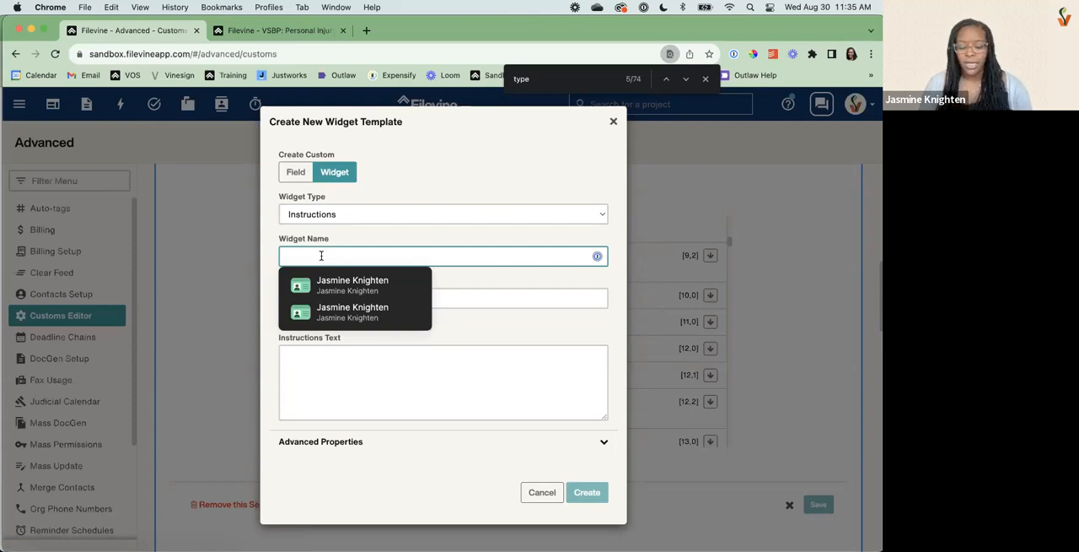
type("Spacer")
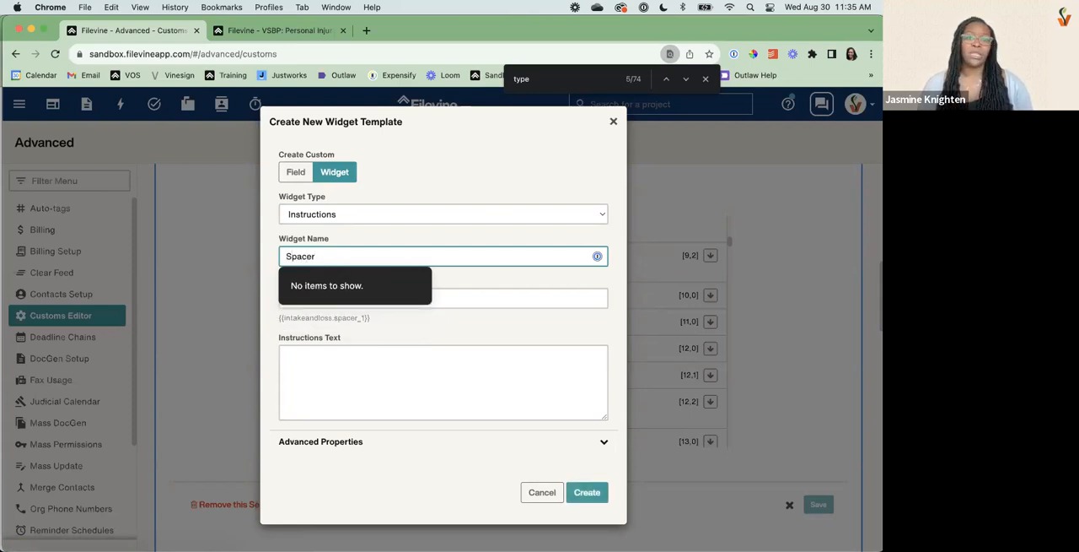
key("BackSpace")
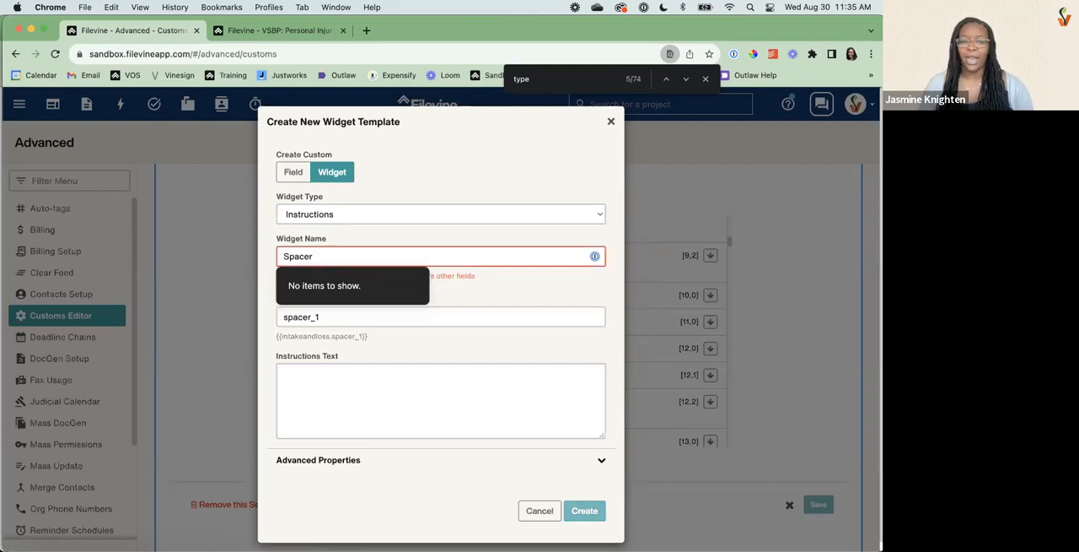
left_click(465, 287)
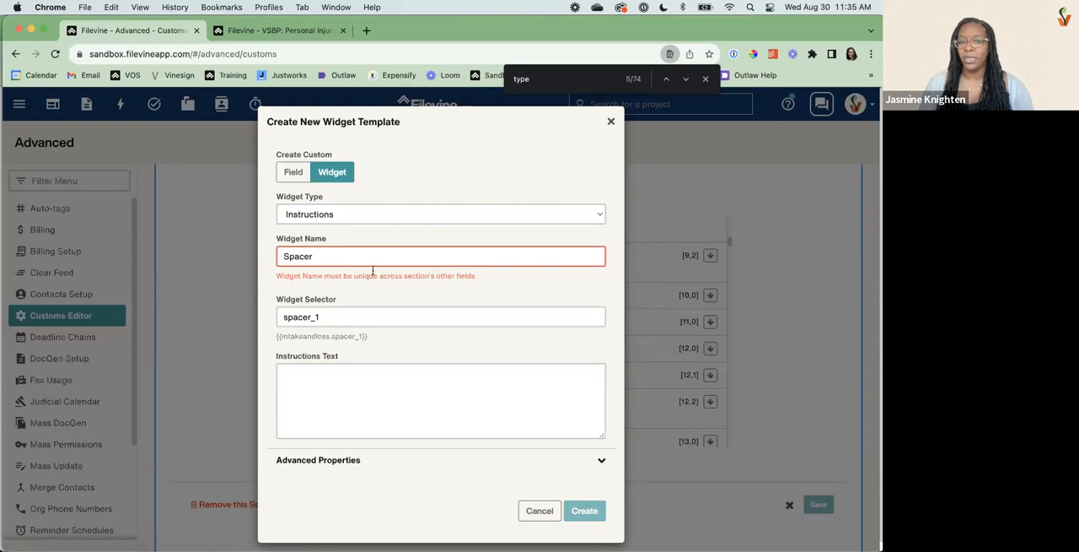
left_click(347, 253)
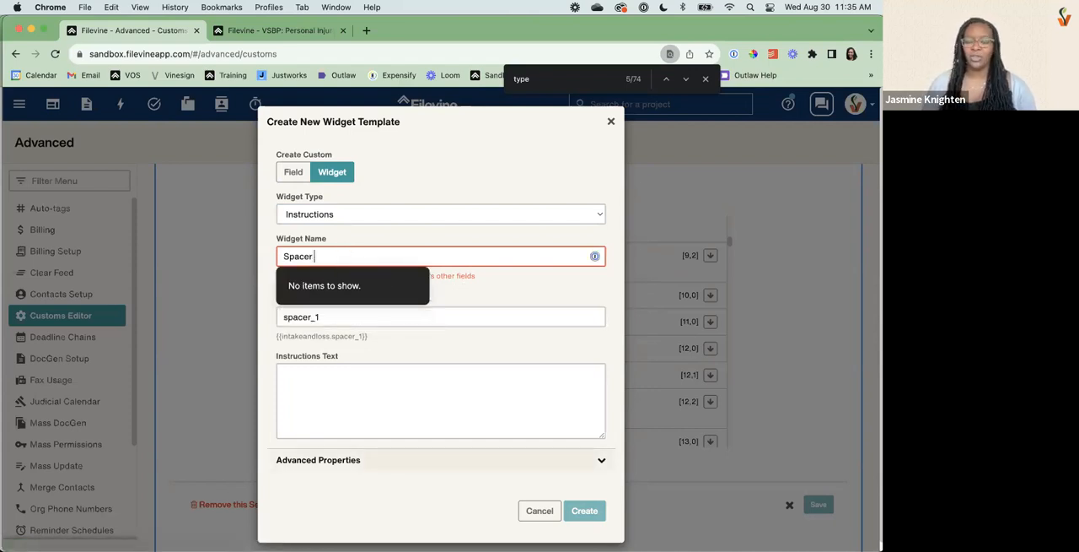
type("10 1")
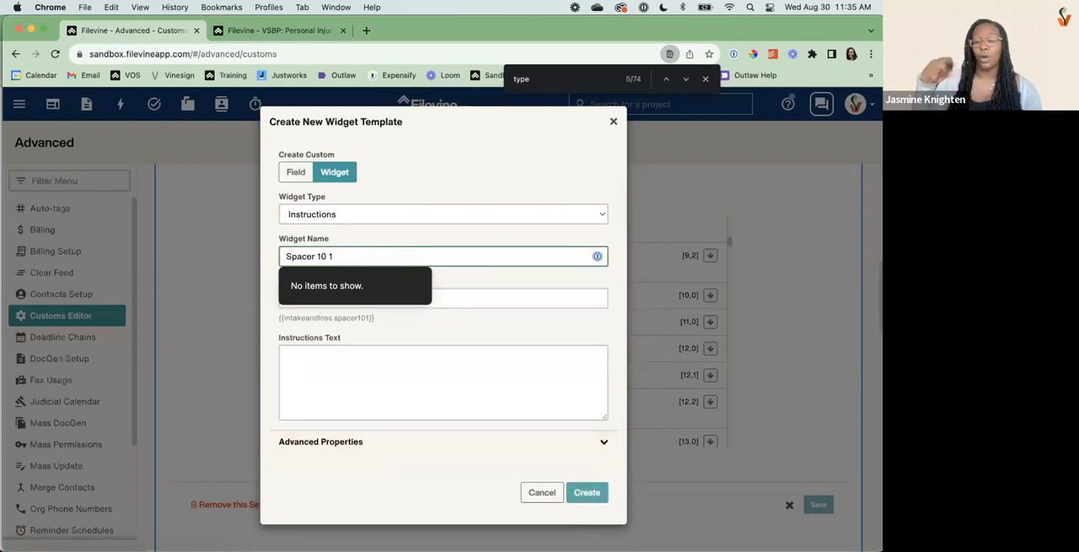
Set the widget's row to 10 and its order in row to 1, leave the instructions text empty, and create it.
left_click(327, 438)
double_click(323, 477)
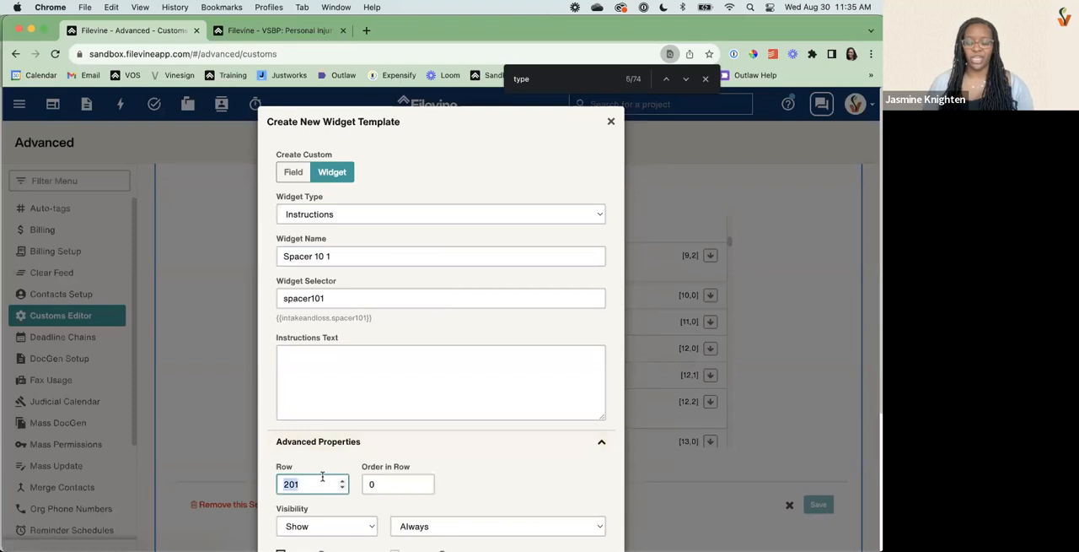
type("10")
double_click(372, 478)
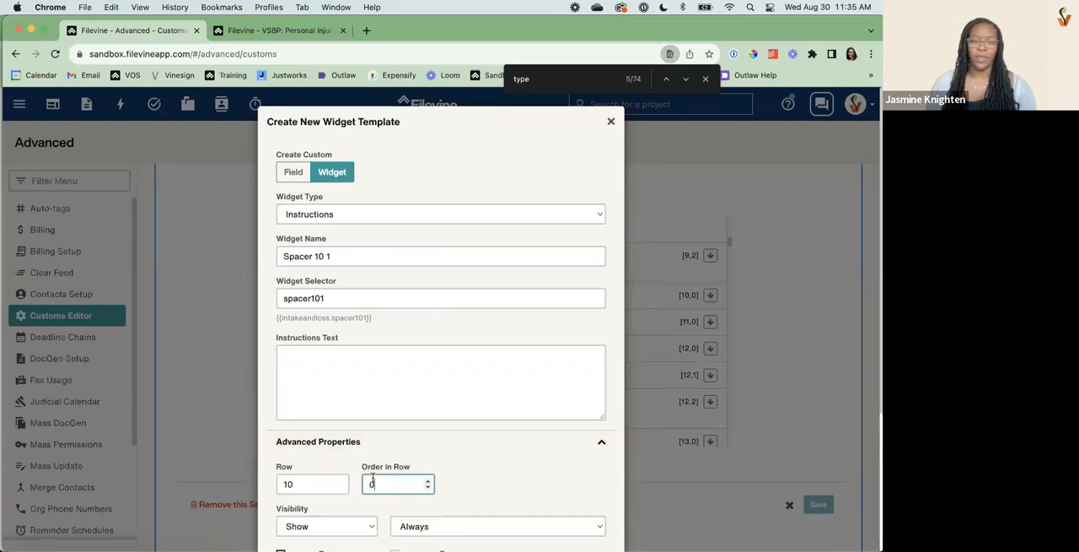
type("1")
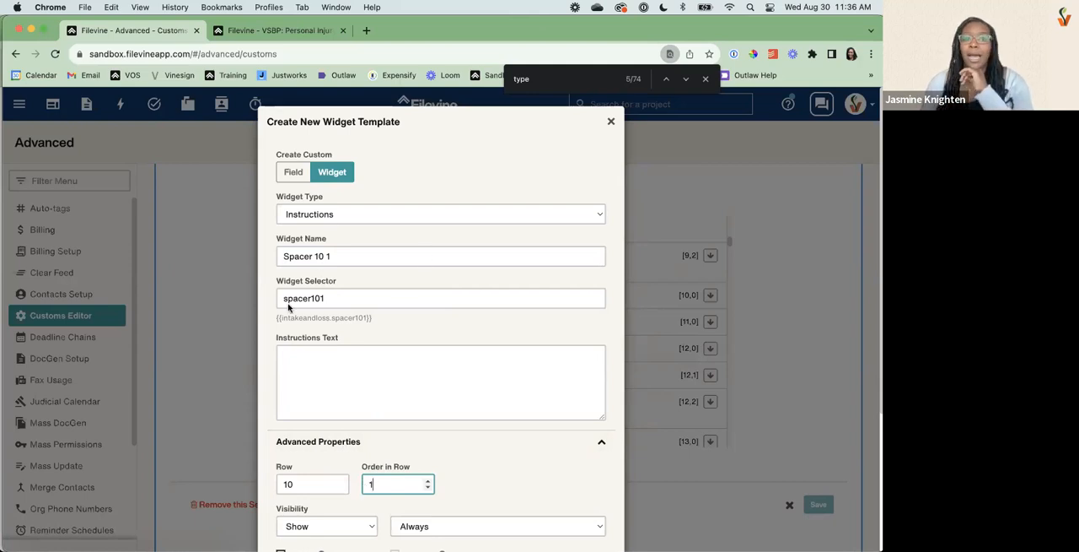
left_click(309, 374)
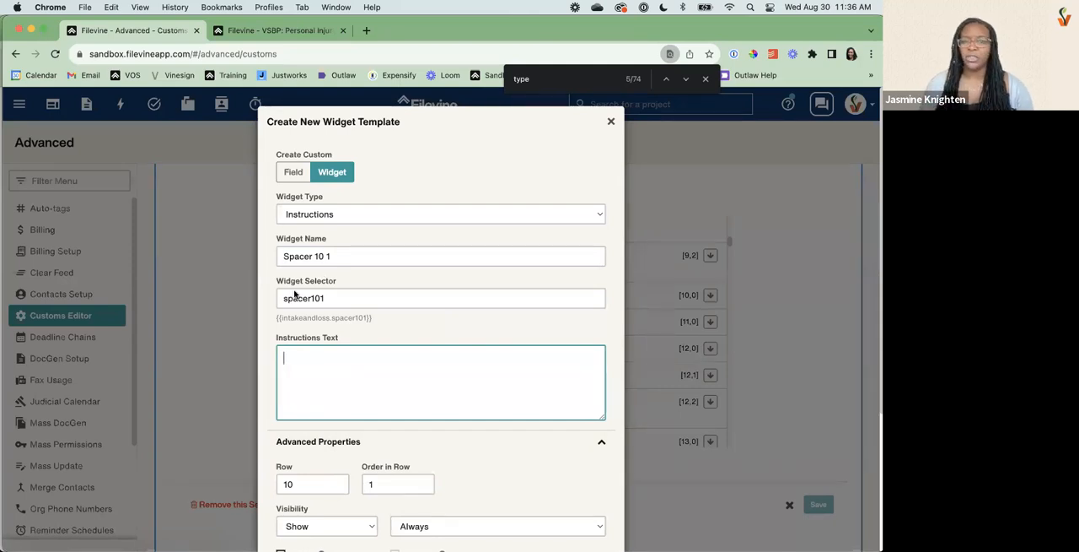
scroll(327, 257, "down", 5)
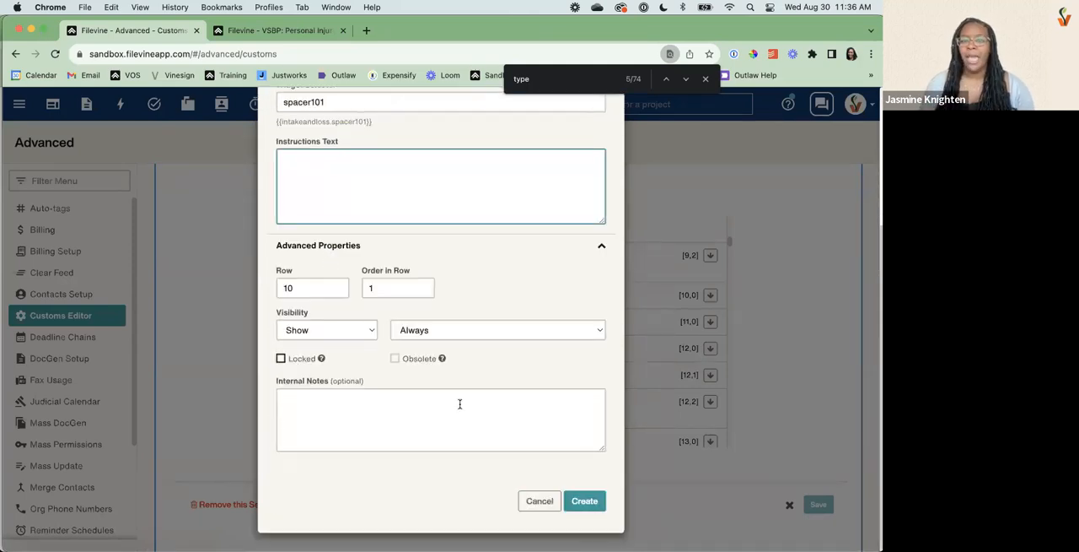
left_click(584, 501)
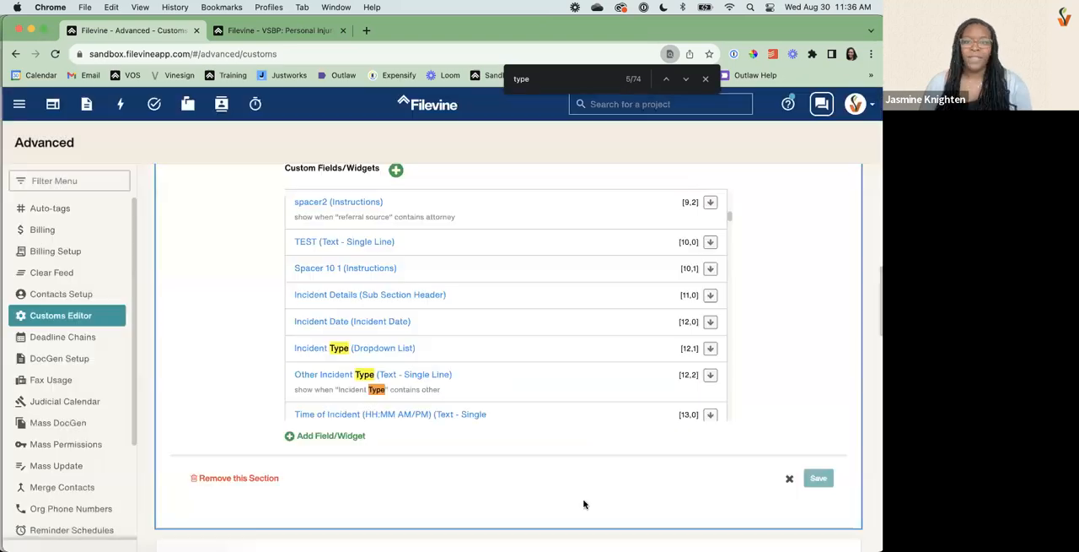
Start another Instructions widget and name it "Spacer 10 2".
left_click(337, 436)
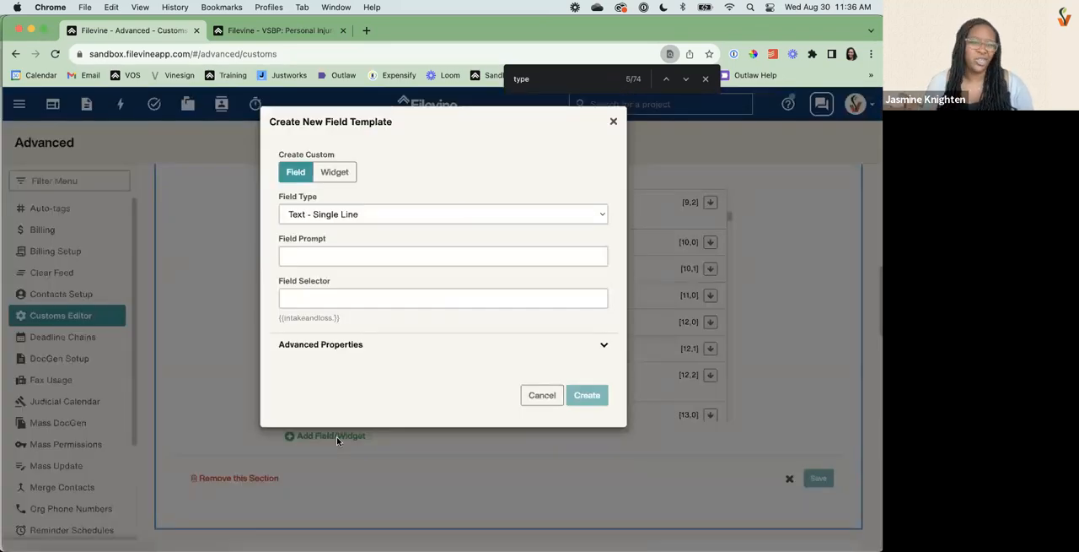
left_click(344, 172)
left_click(345, 221)
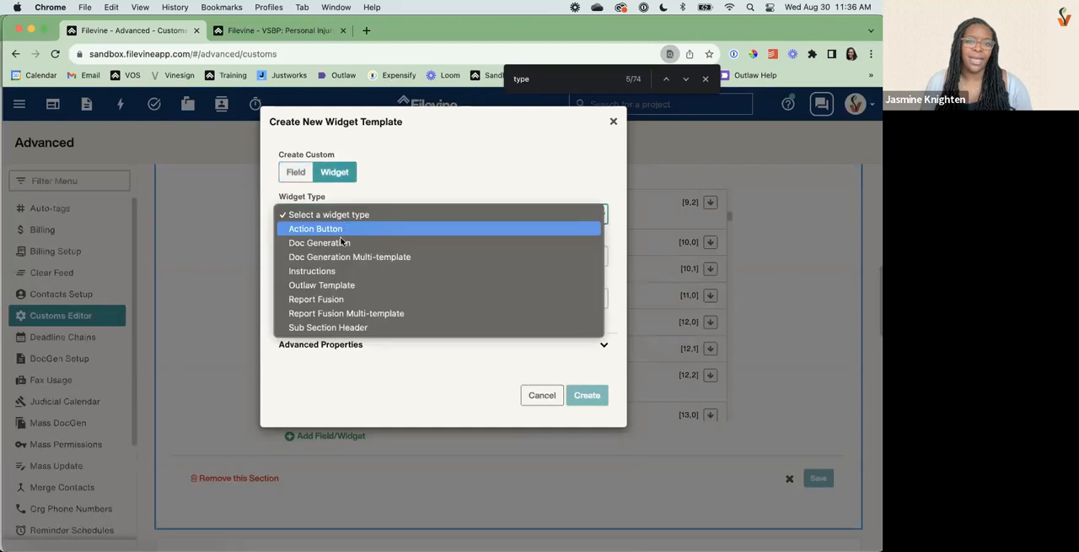
left_click(329, 270)
left_click(332, 256)
type("Spacer 10 2")
Set the "Spacer 10 2" widget's row to 10 and its order in row to 2, and create it.
left_click(335, 443)
double_click(312, 483)
type("10")
left_click(395, 484)
key("BackSpace")
type("2")
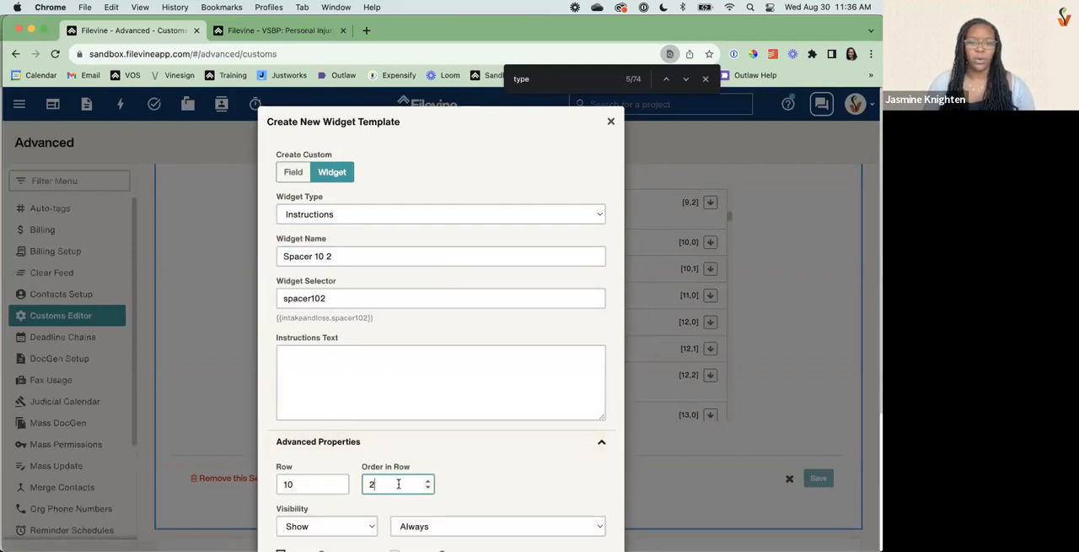
scroll(423, 477, "down", 2)
scroll(423, 476, "down", 2)
left_click(582, 504)
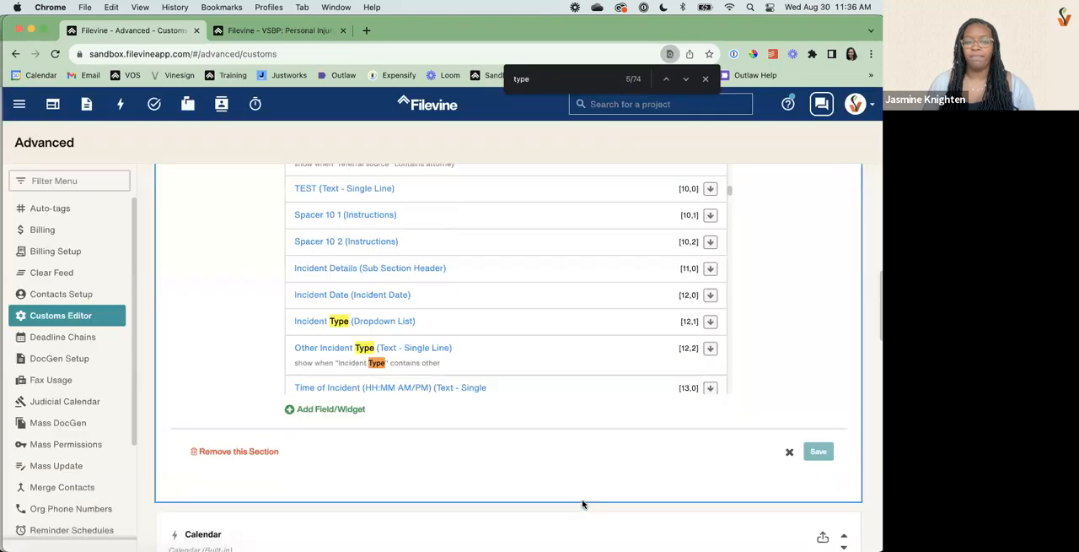
Check the row and order in row in the TEST field's advanced properties without changing the field.
left_click(368, 197)
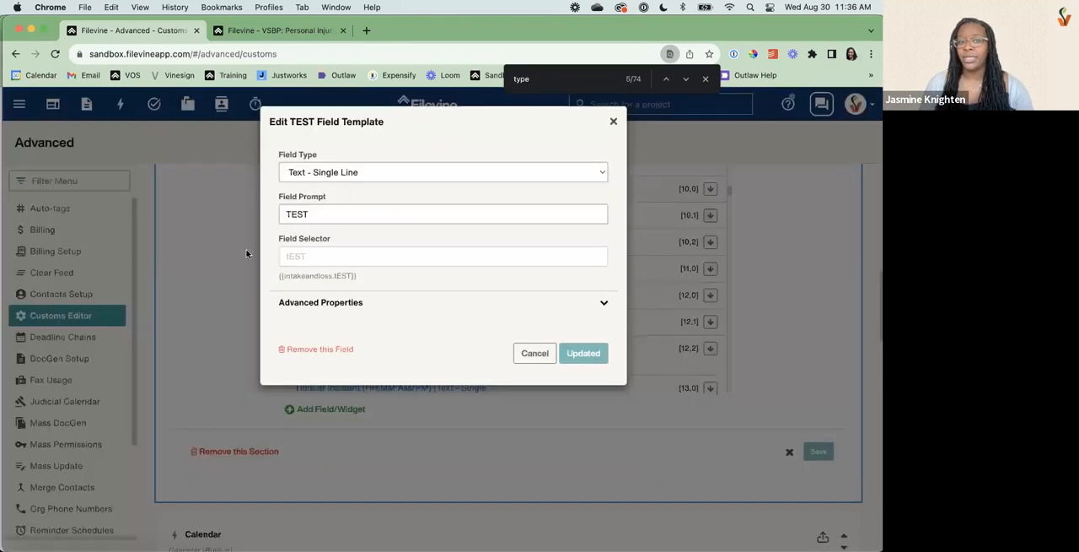
left_click(326, 302)
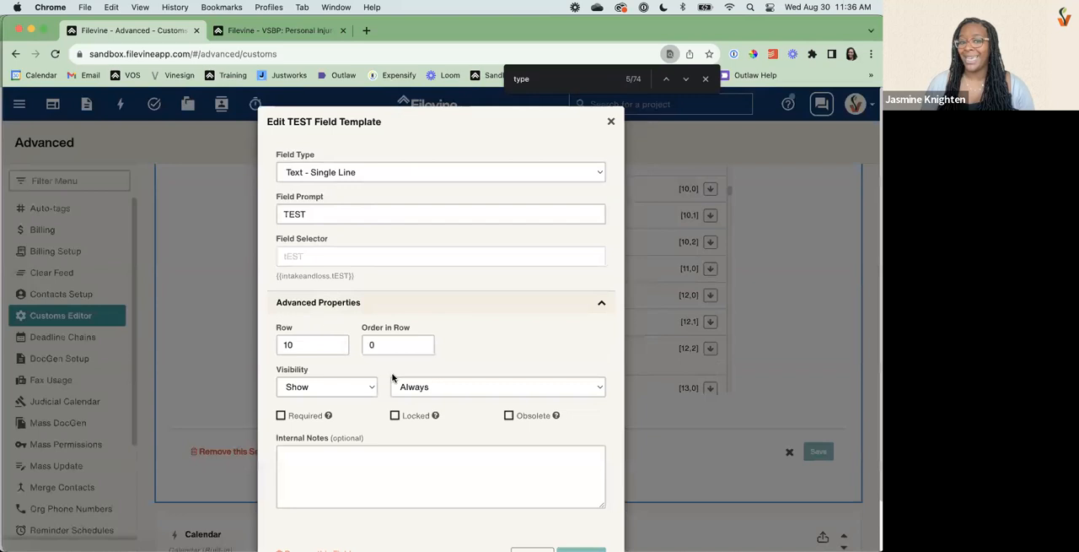
left_click(611, 121)
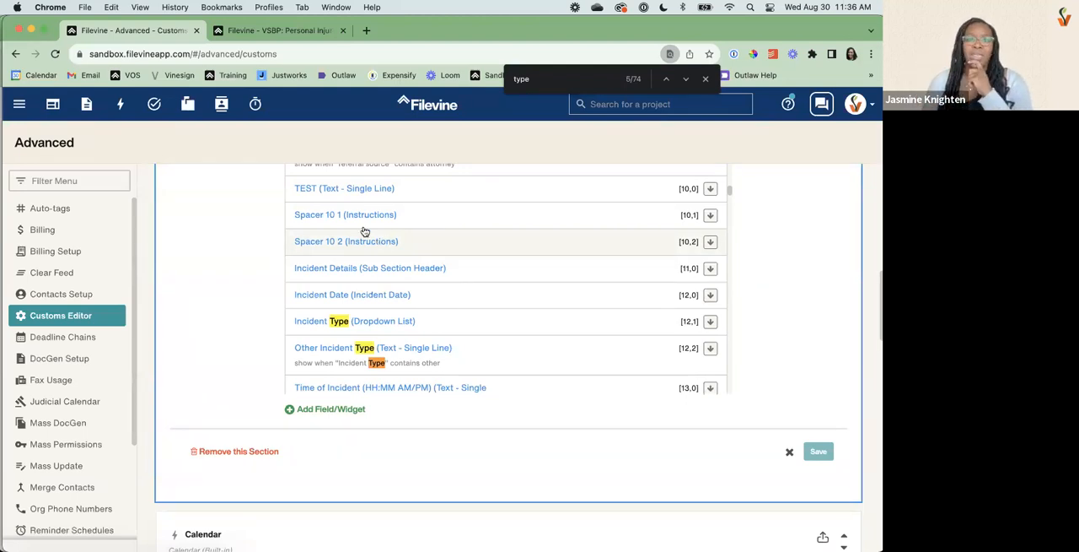
Switch to the VSBP: Personal Injury project, reload it, and examine the TEST field's layout in the Intake section.
left_click(272, 30)
left_click(54, 54)
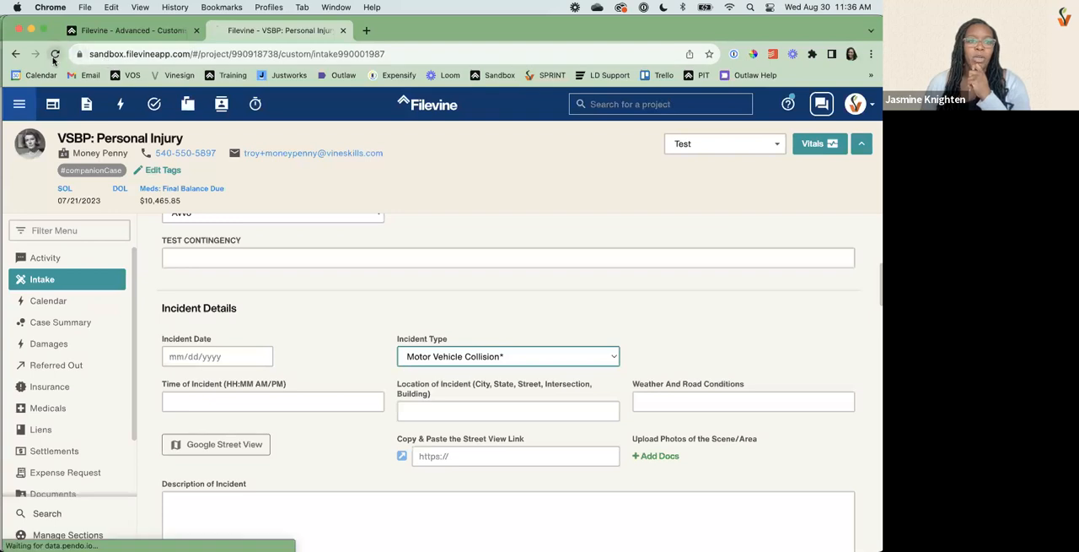
left_click(478, 225)
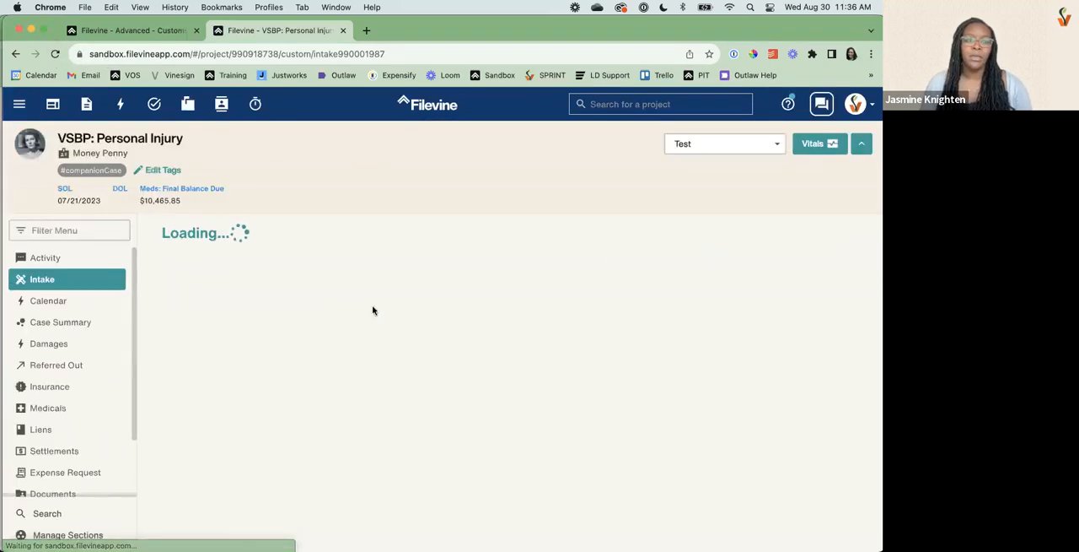
scroll(342, 315, "down", 10)
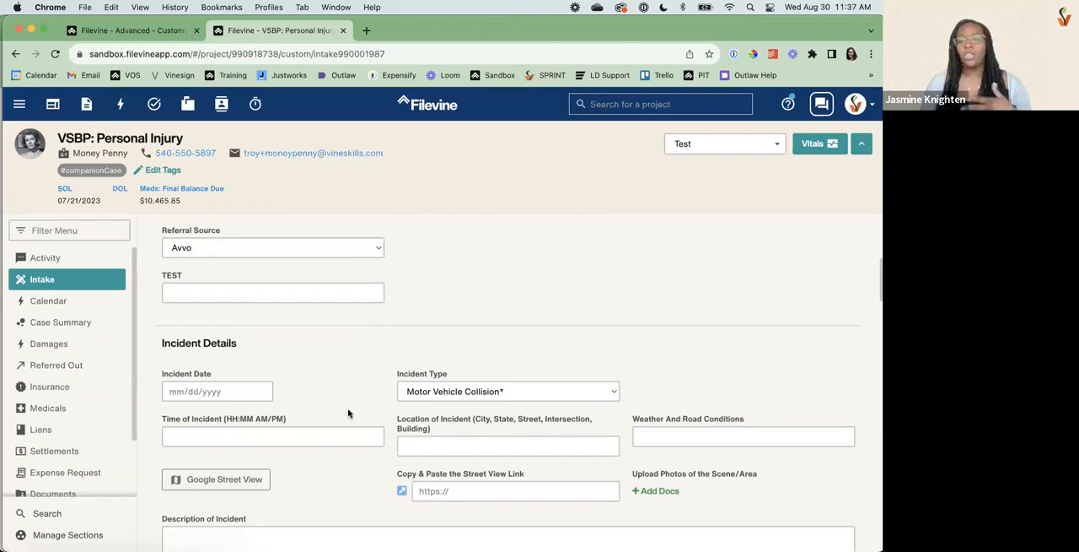
scroll(296, 330, "up", 4)
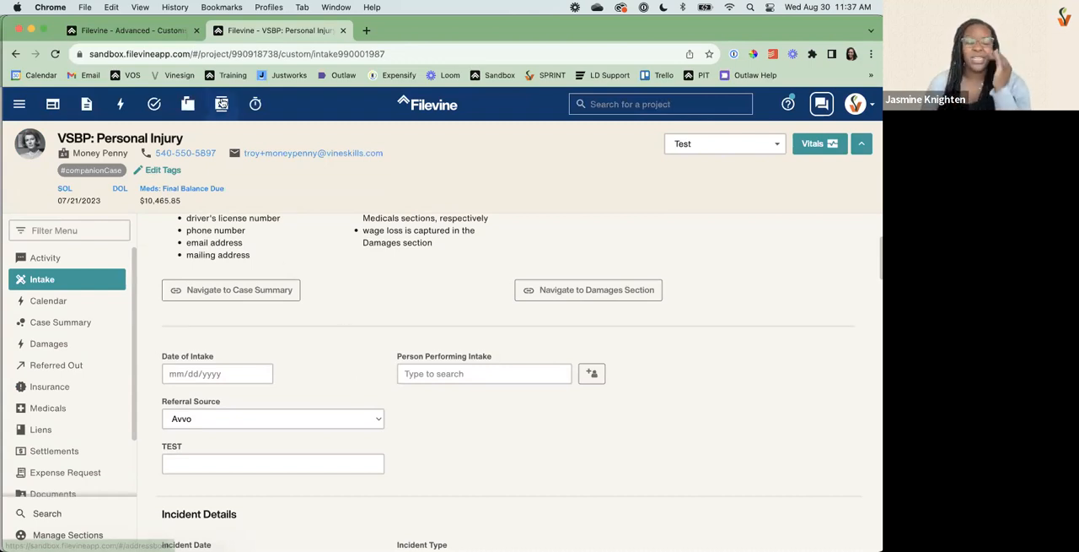
Return to the Customs Editor and permanently remove the "Spacer 10 2" widget.
left_click(152, 29)
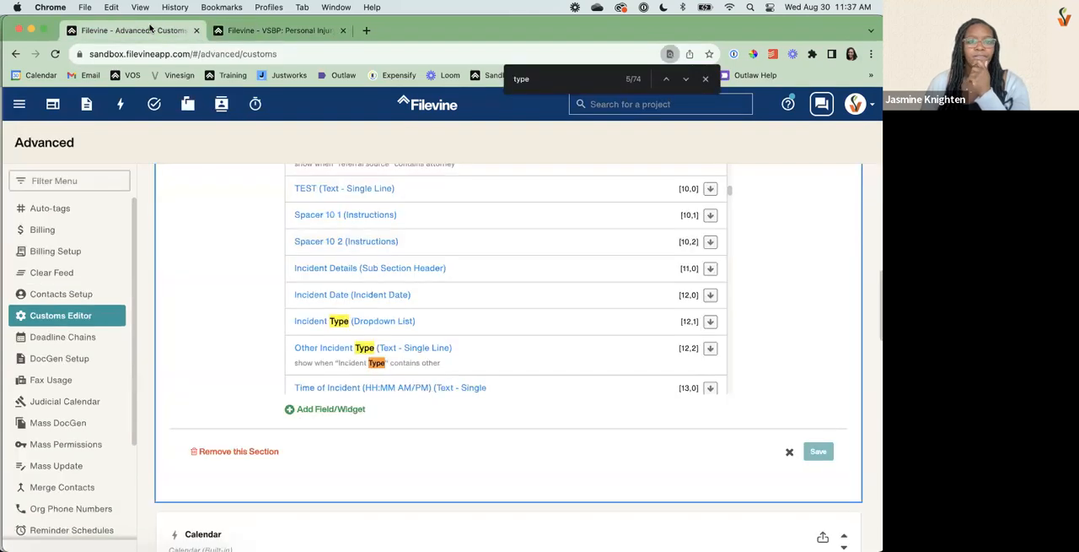
left_click(387, 242)
left_click(335, 446)
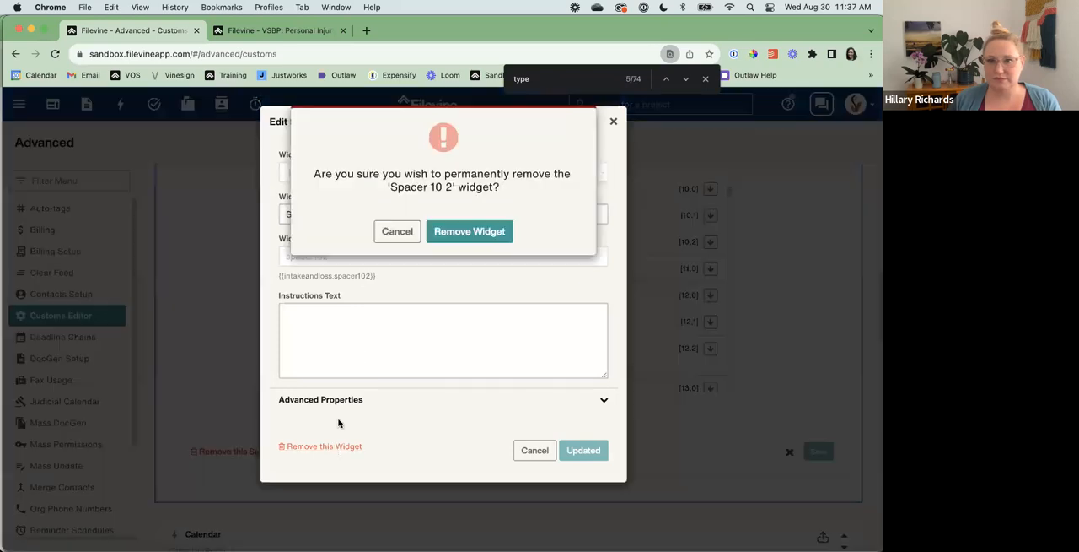
left_click(457, 229)
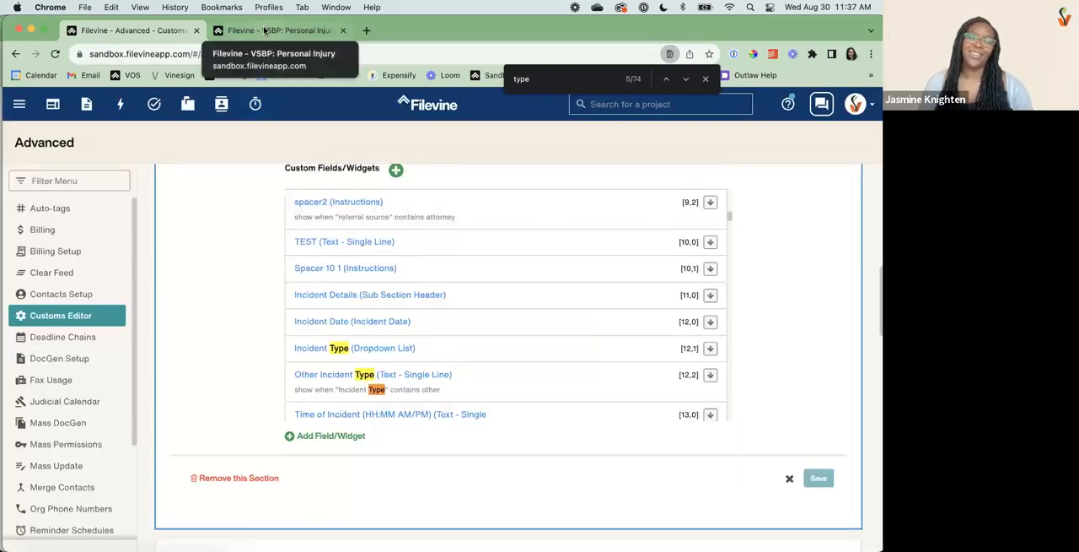
Reload the project's Intake section and examine how wide the TEST field is with only one spacer beside it.
left_click(264, 31)
left_click(55, 54)
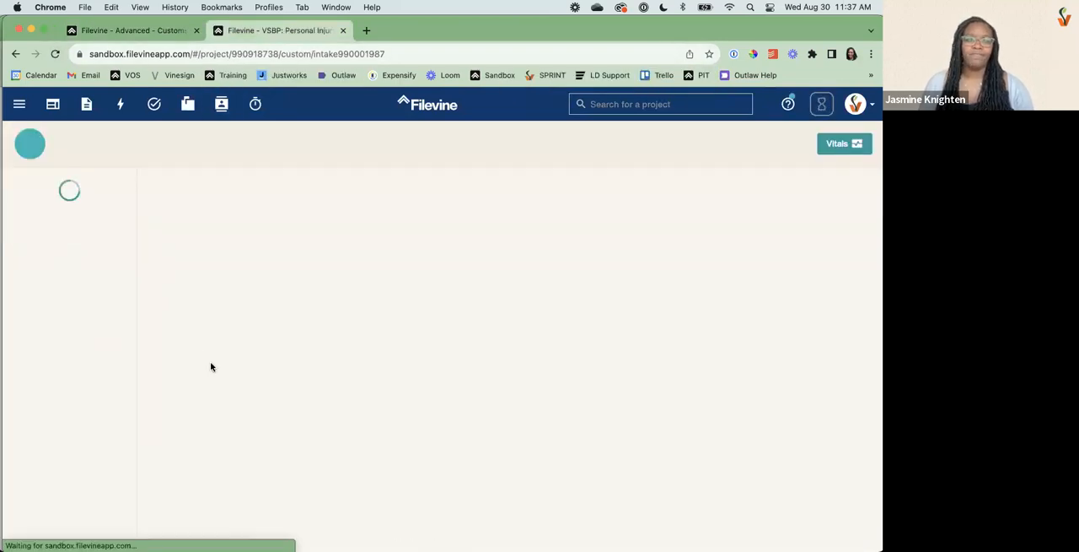
scroll(346, 327, "down", 4)
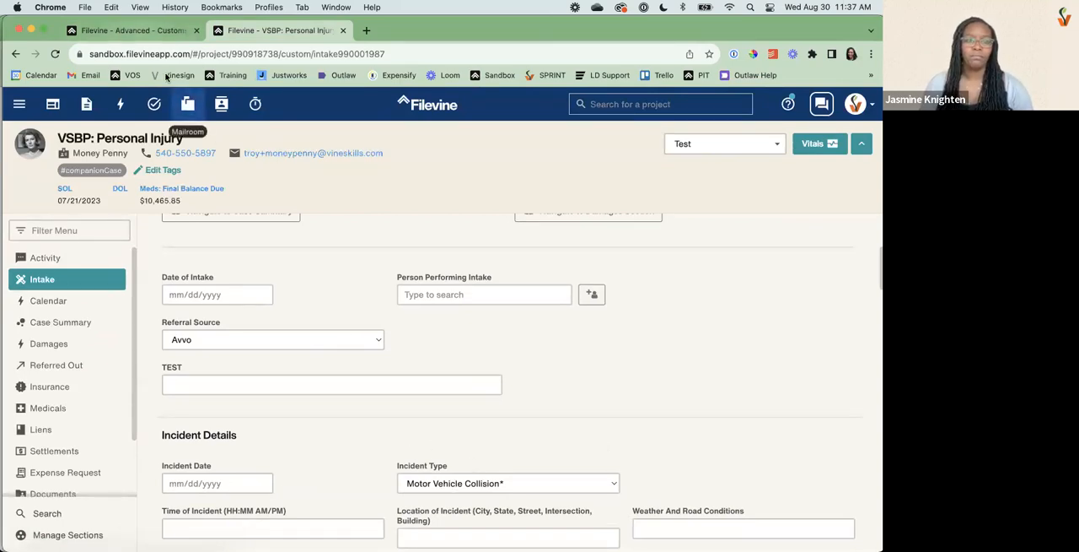
Go back to the Customs Editor and permanently remove the "Spacer 10 1" widget.
left_click(135, 31)
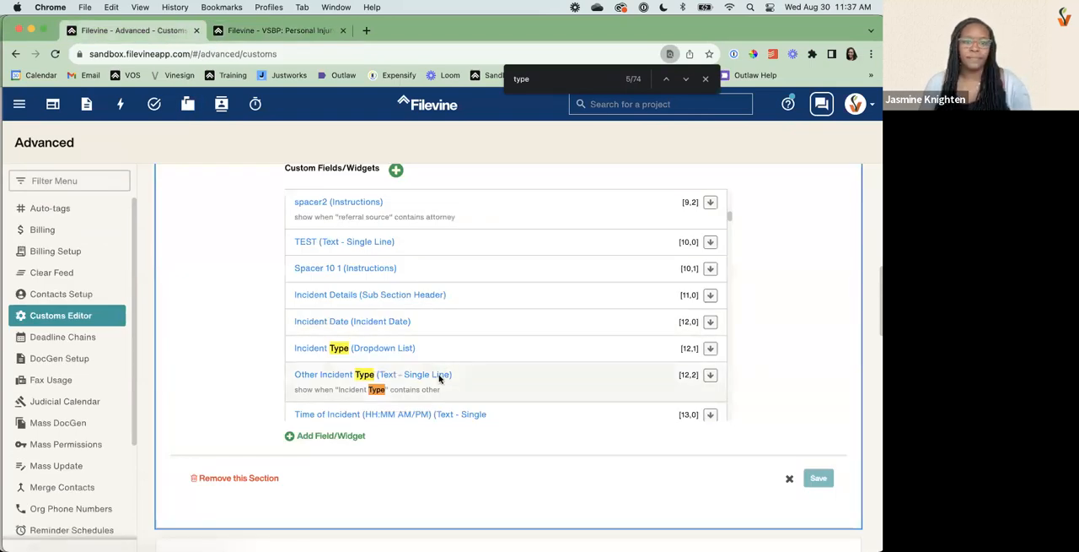
left_click(320, 269)
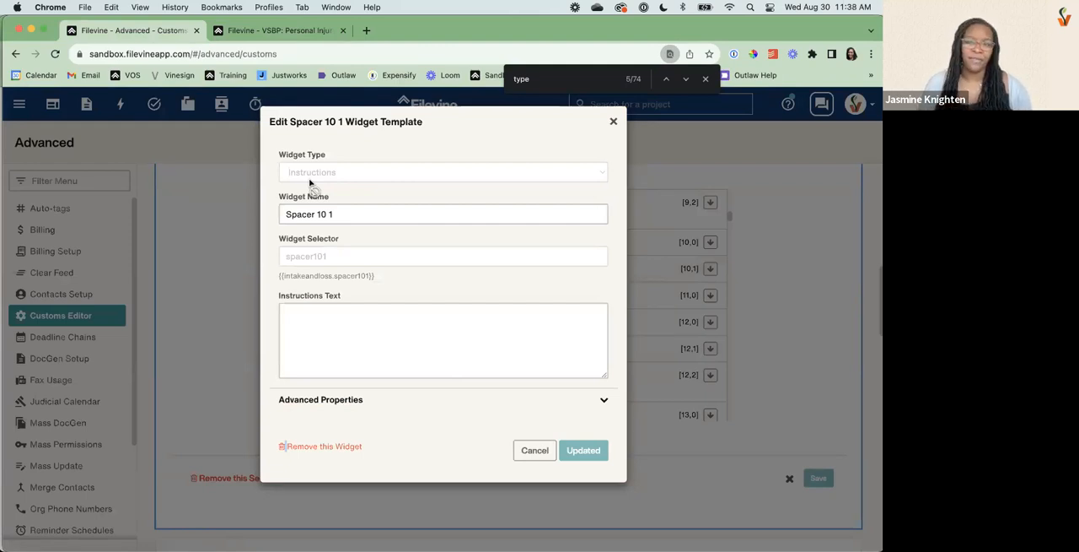
left_click(329, 447)
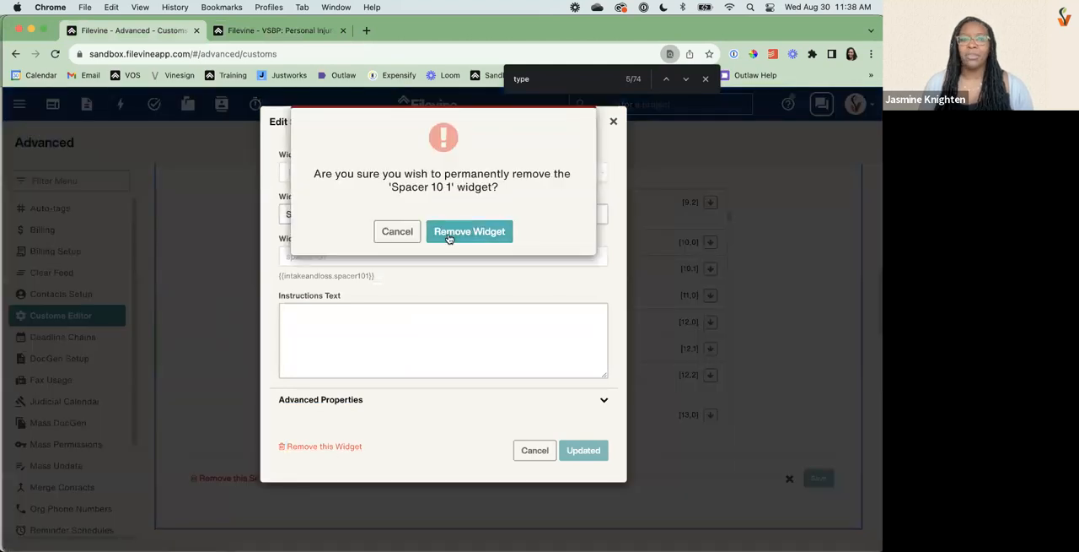
left_click(448, 238)
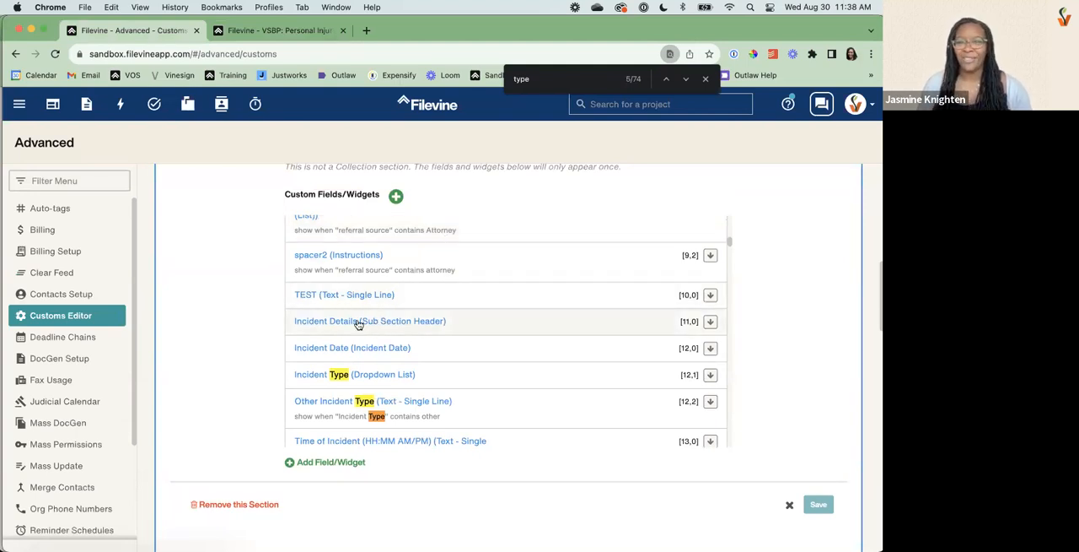
View the Incident Type field's template, including its field type and prompt, and close it unchanged.
left_click(345, 374)
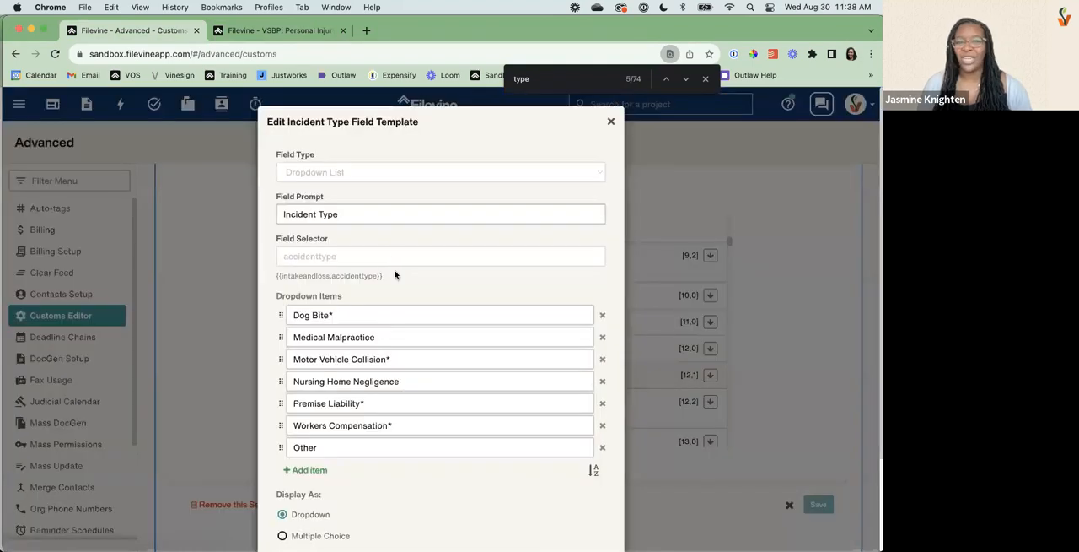
left_click(373, 221)
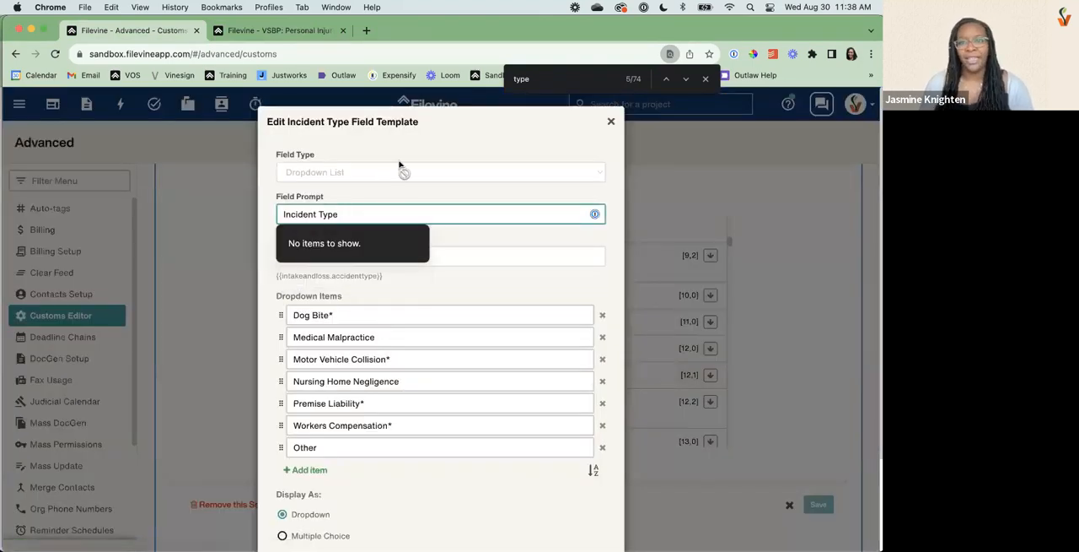
left_click(611, 122)
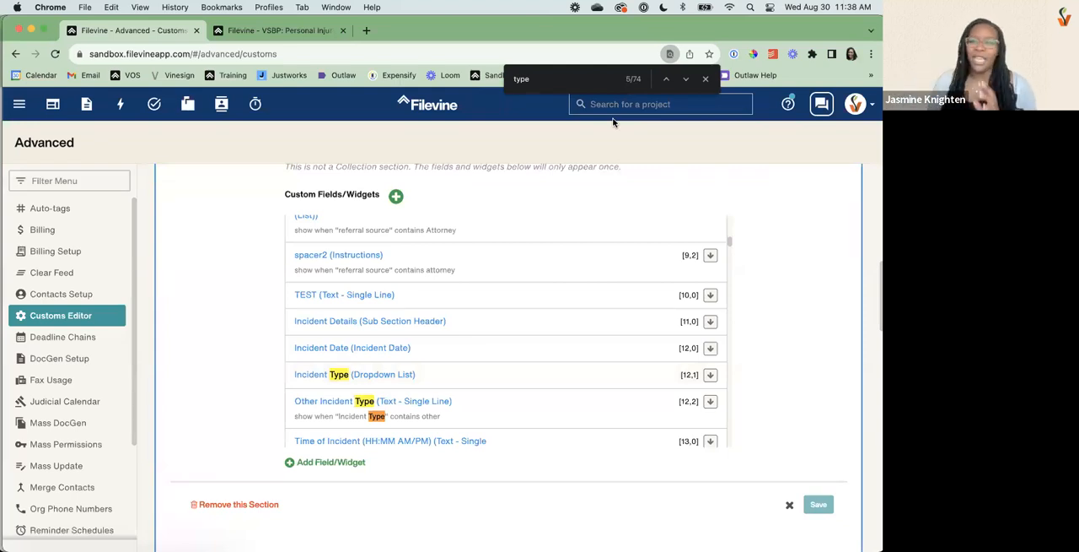
Look at the field types available for the TEST field, and permanently remove the field.
left_click(379, 296)
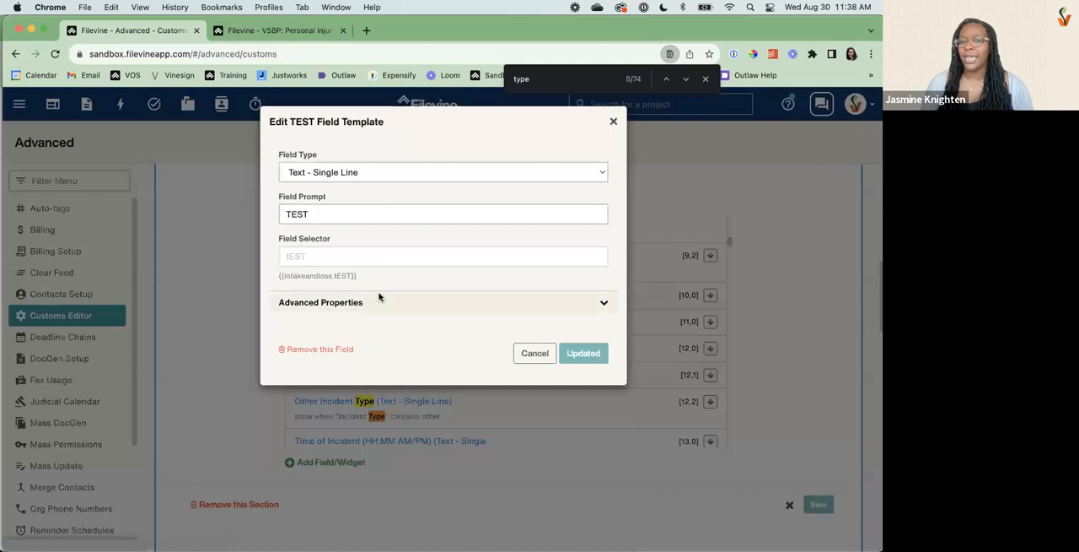
left_click(315, 178)
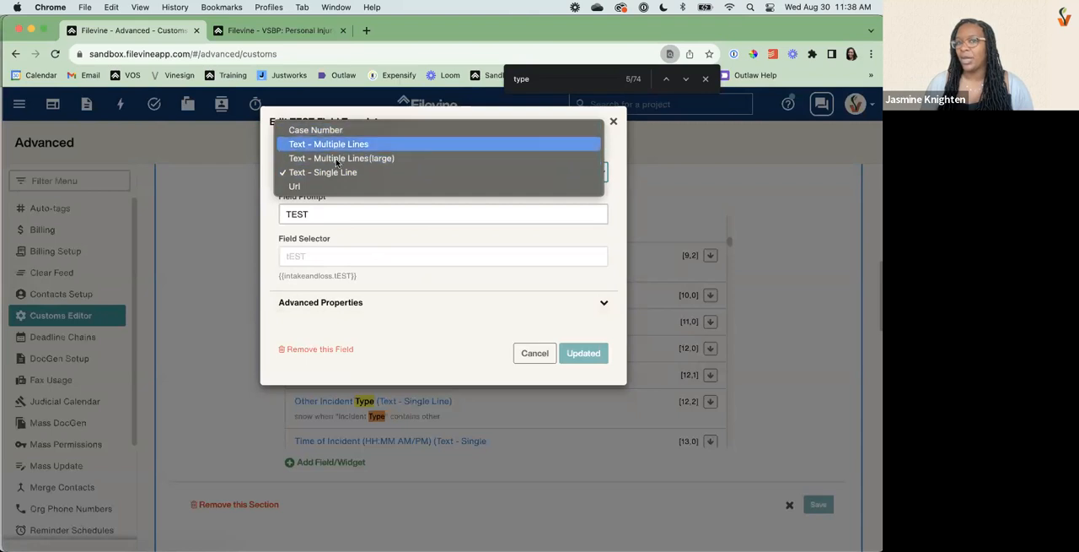
left_click(316, 353)
left_click(315, 349)
left_click(485, 235)
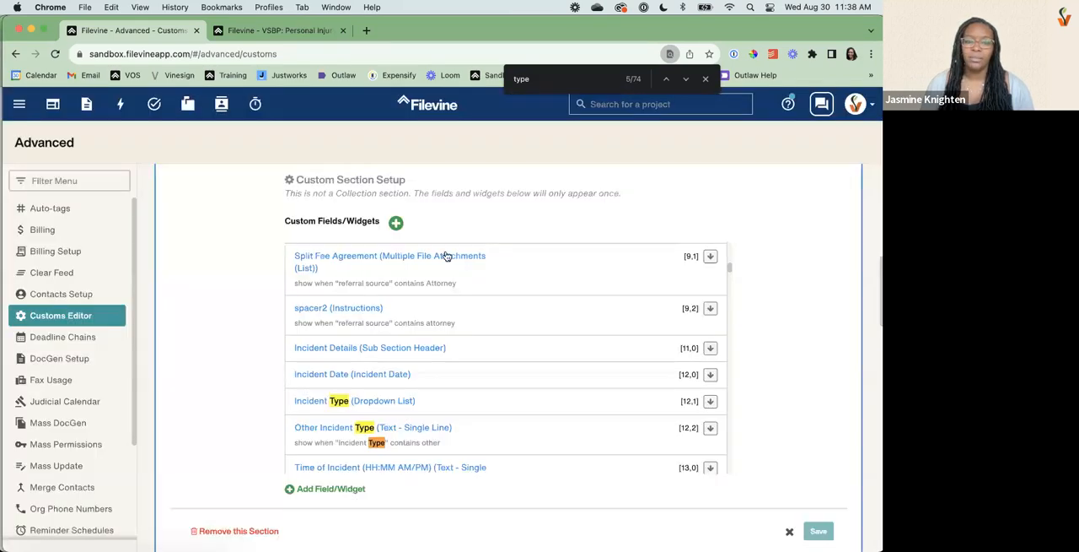
Start a new Action Button widget, trying the Link Button type before changing it to Send Email Button.
left_click(312, 489)
left_click(337, 172)
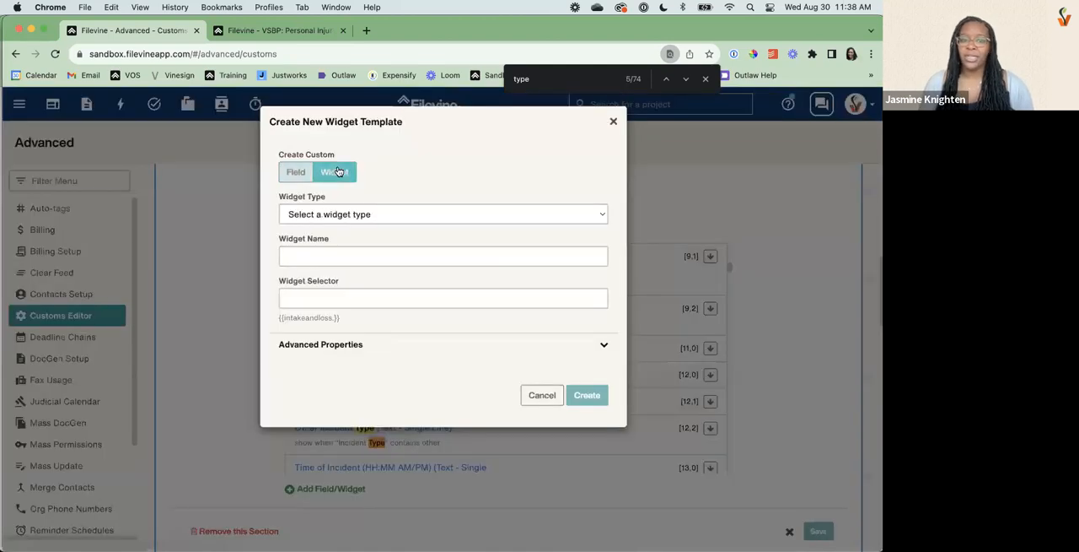
left_click(320, 215)
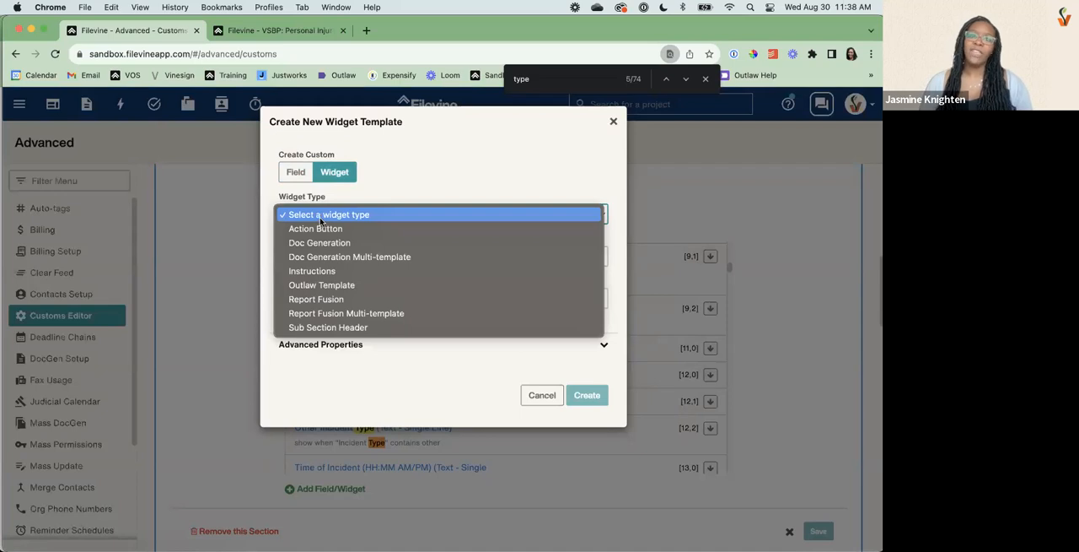
left_click(316, 228)
left_click(313, 257)
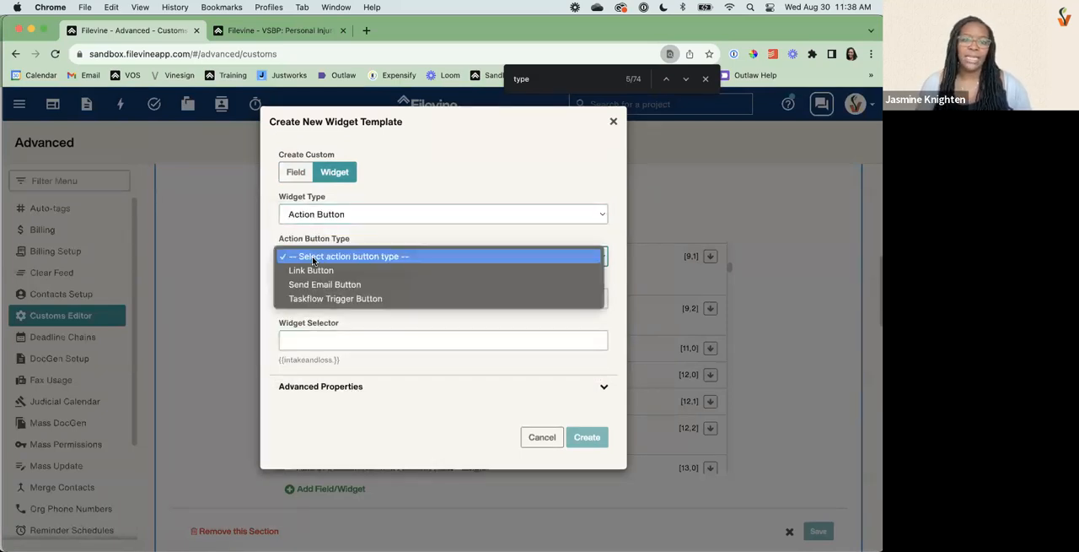
left_click(314, 270)
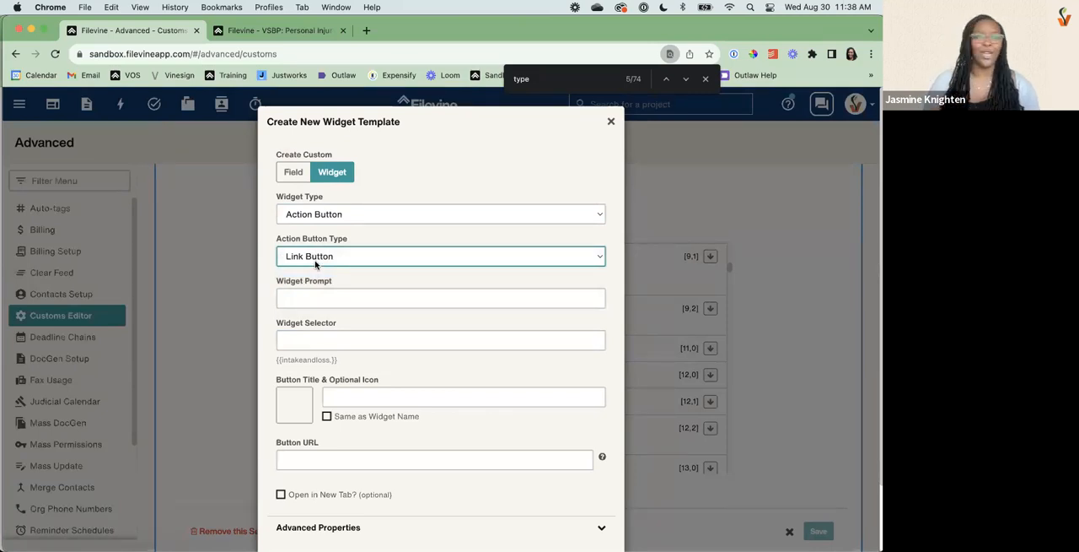
left_click(313, 262)
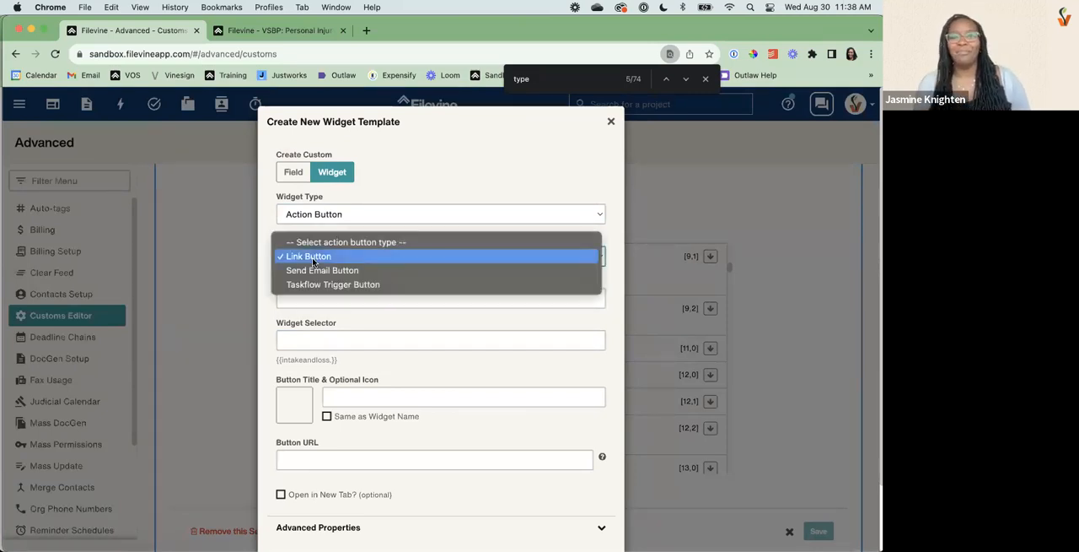
left_click(316, 270)
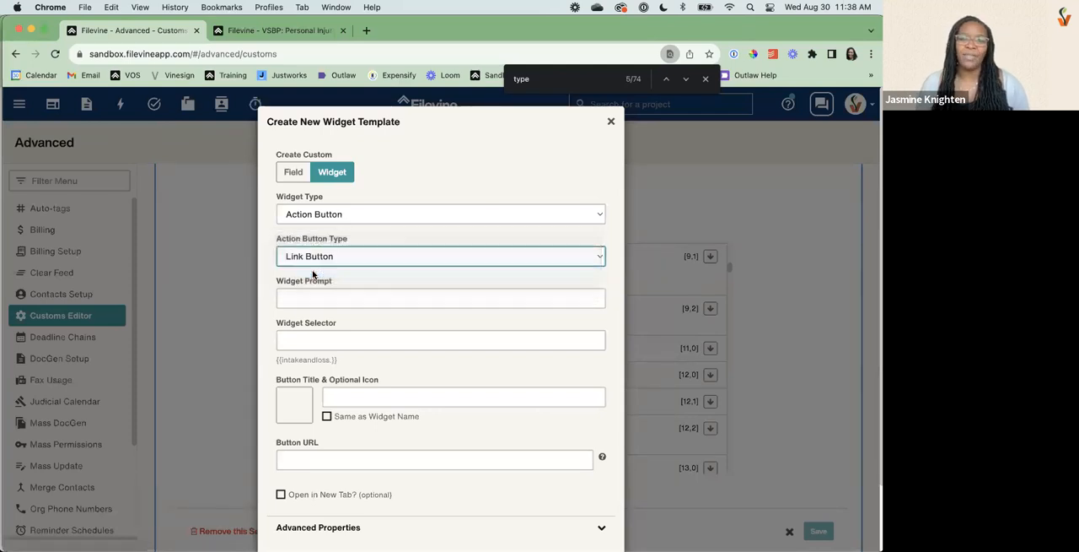
Fill the email button's body with "STANDARD EMAIL" and "BLah" on a second line.
scroll(337, 261, "down", 3)
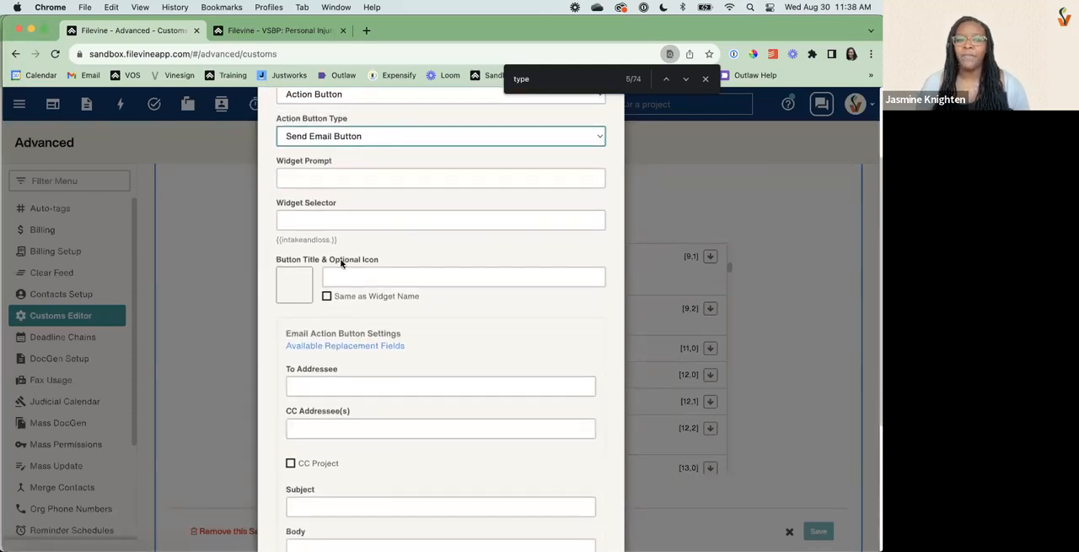
scroll(337, 403, "down", 5)
left_click(341, 377)
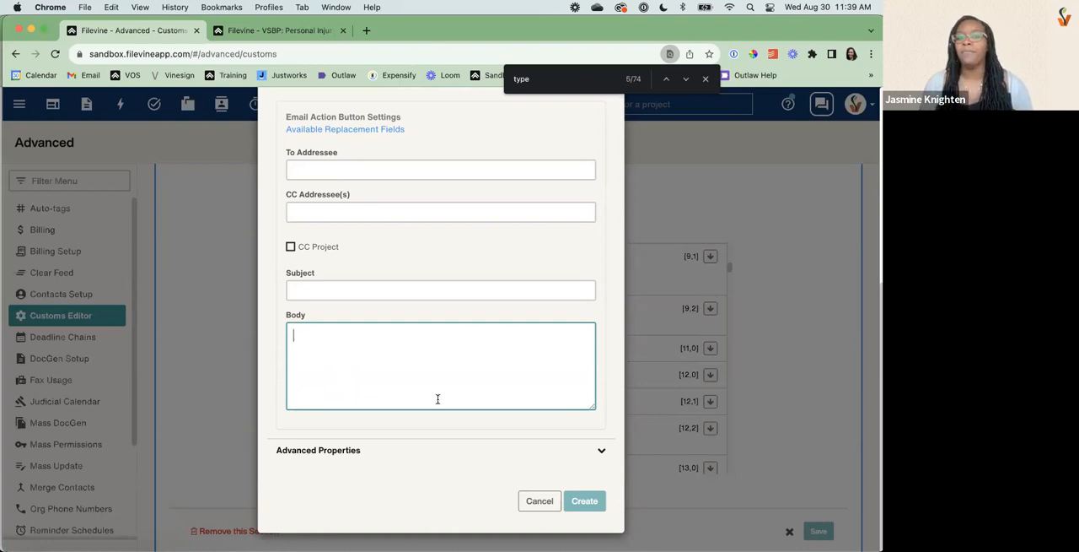
type("STANDARD EEMA")
key("BackSpace")
key("BackSpace")
key("BackSpace")
type("MAIL ")
type("BLah")
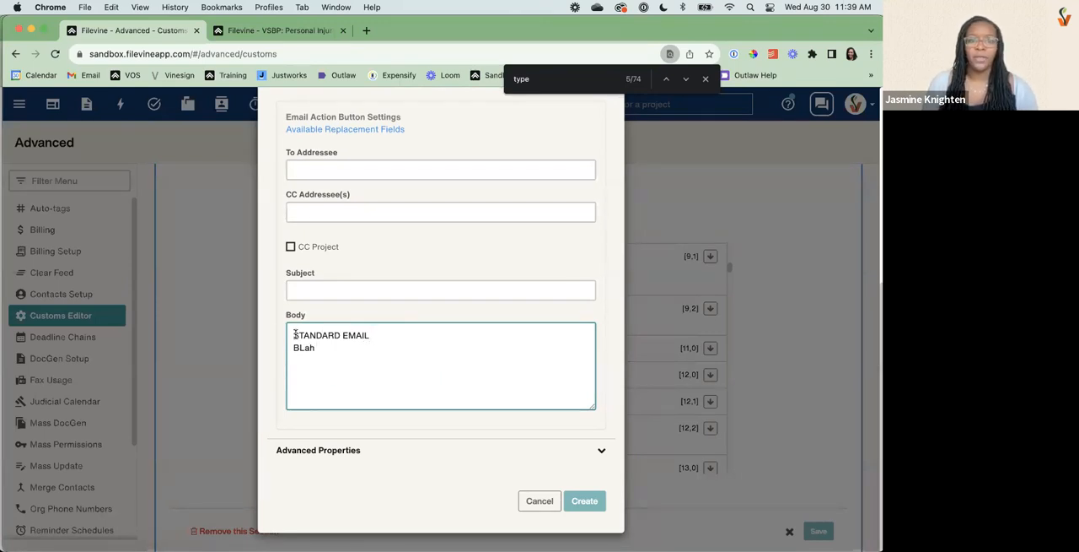
Set the email button to CC the project and open the list of available replacement fields.
left_click(290, 247)
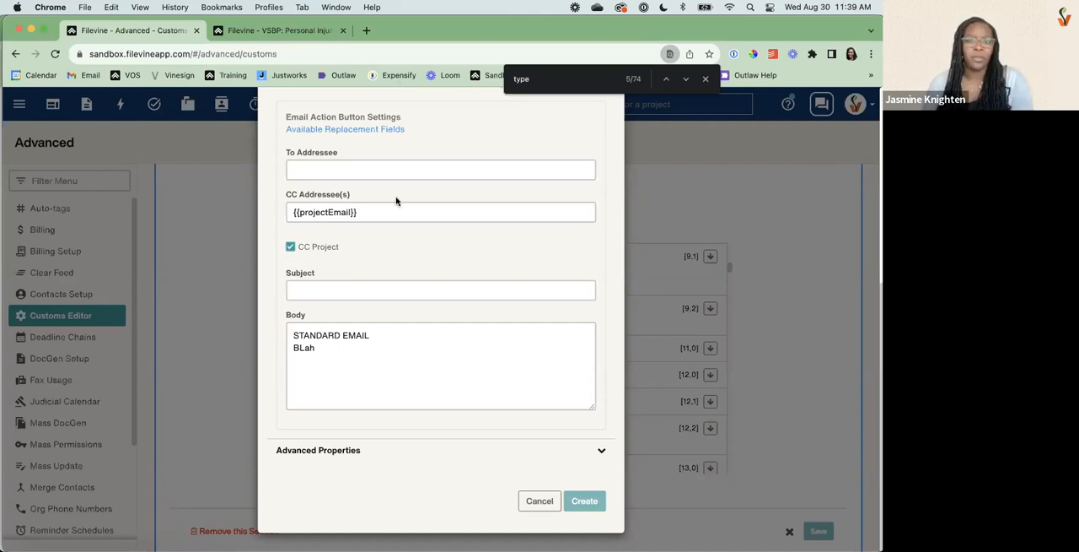
left_click(325, 172)
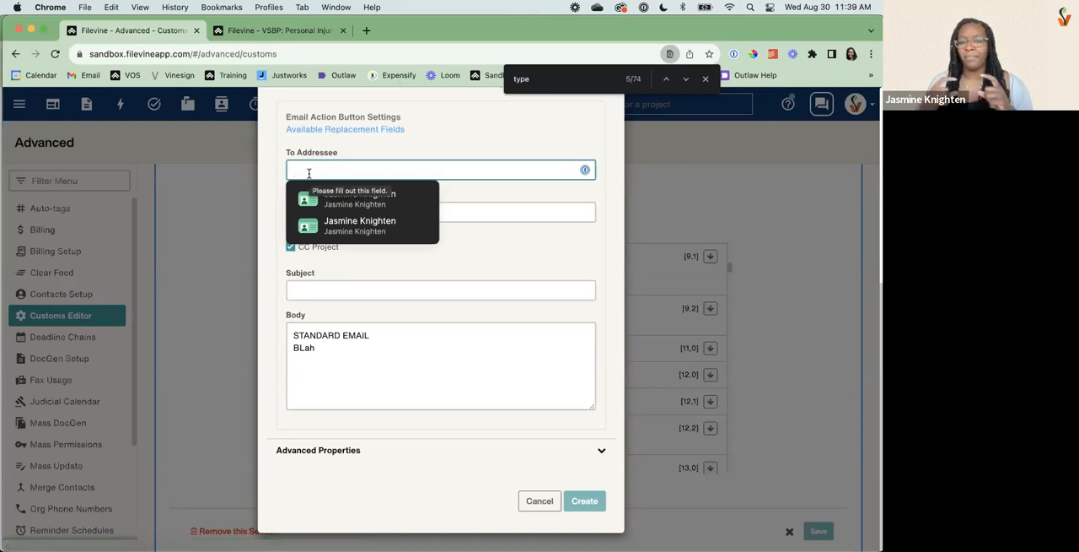
left_click(313, 131)
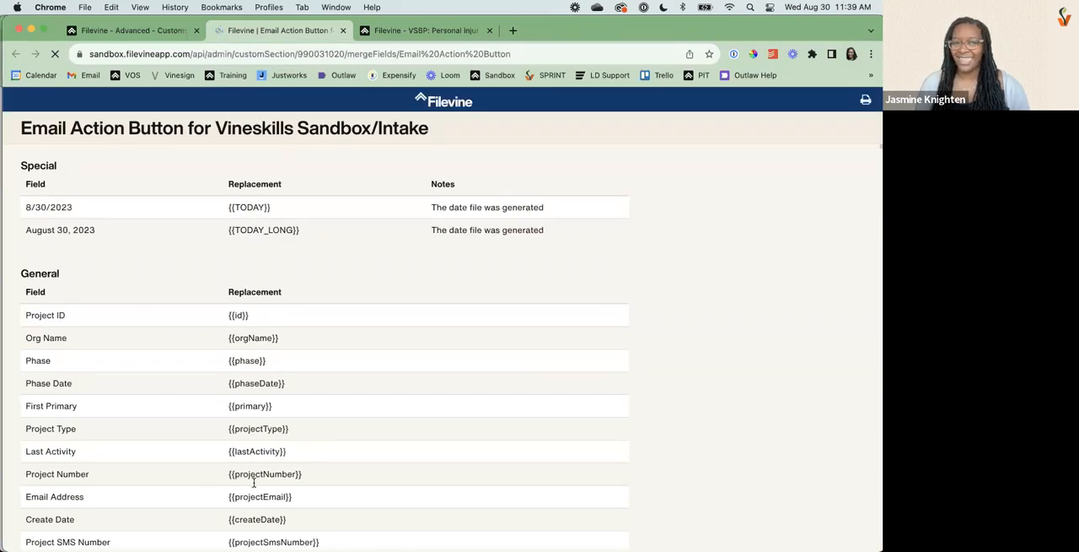
scroll(253, 432, "down", 10)
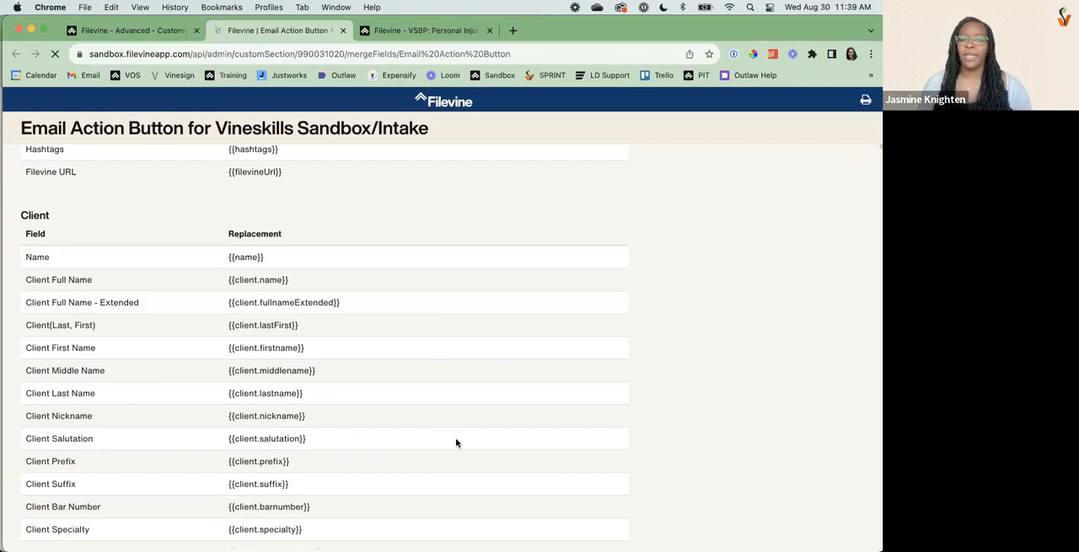
scroll(412, 470, "down", 5)
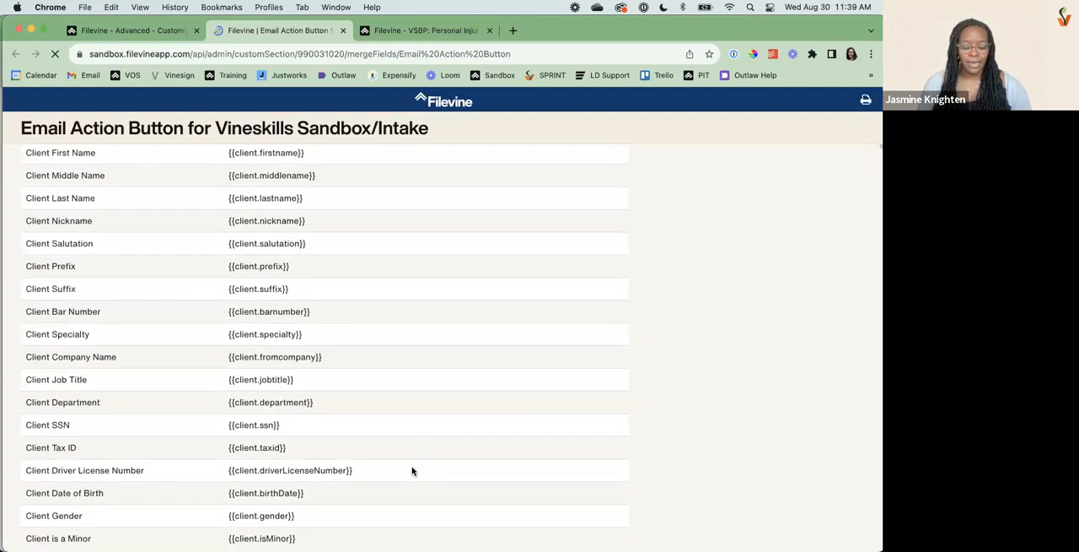
Find the Client Email 1 replacement field by searching for "client email" and enter {{client.email1}} as the To Addressee.
key("super+f")
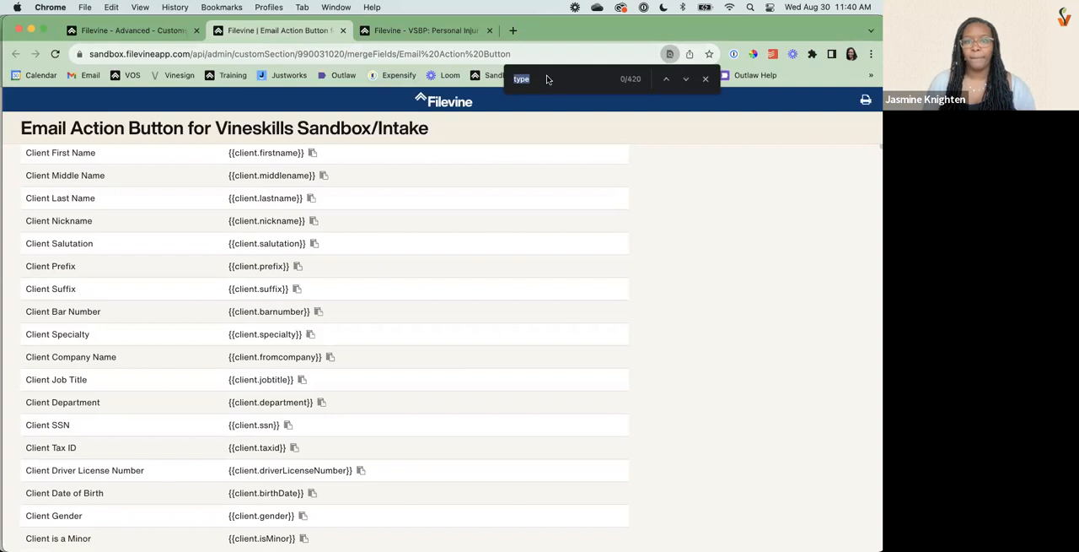
type("c")
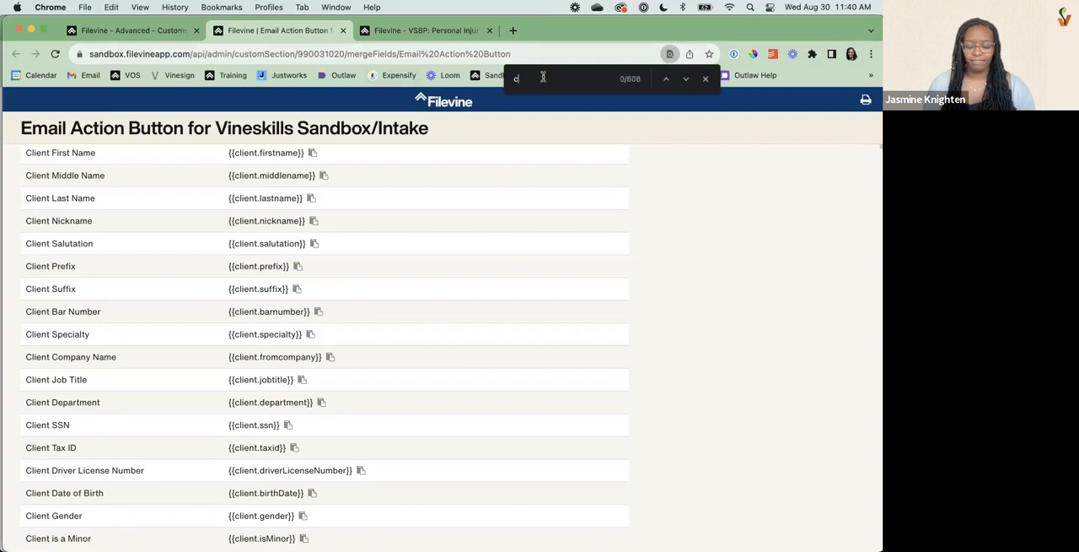
type("lient email")
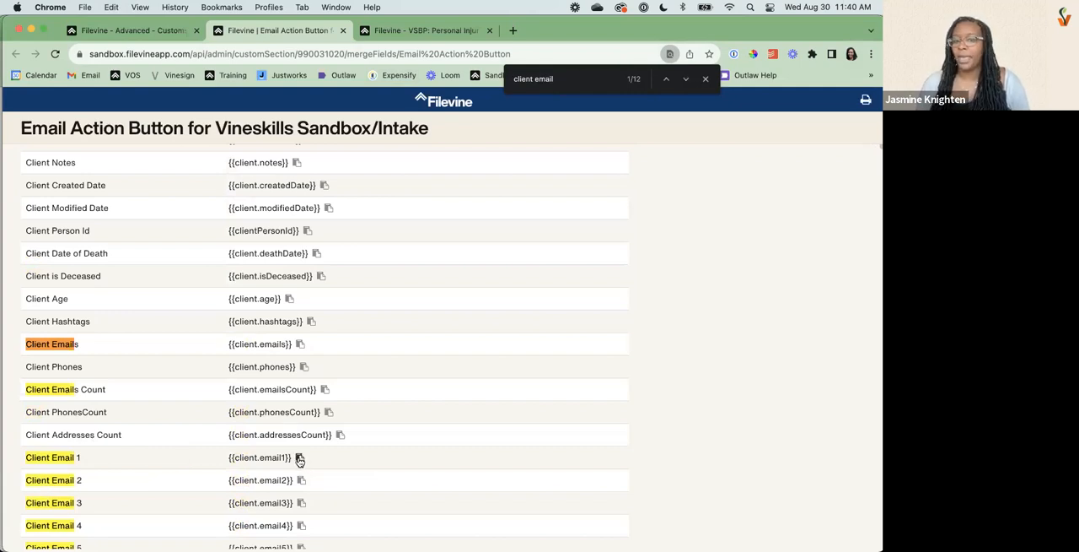
left_click(150, 32)
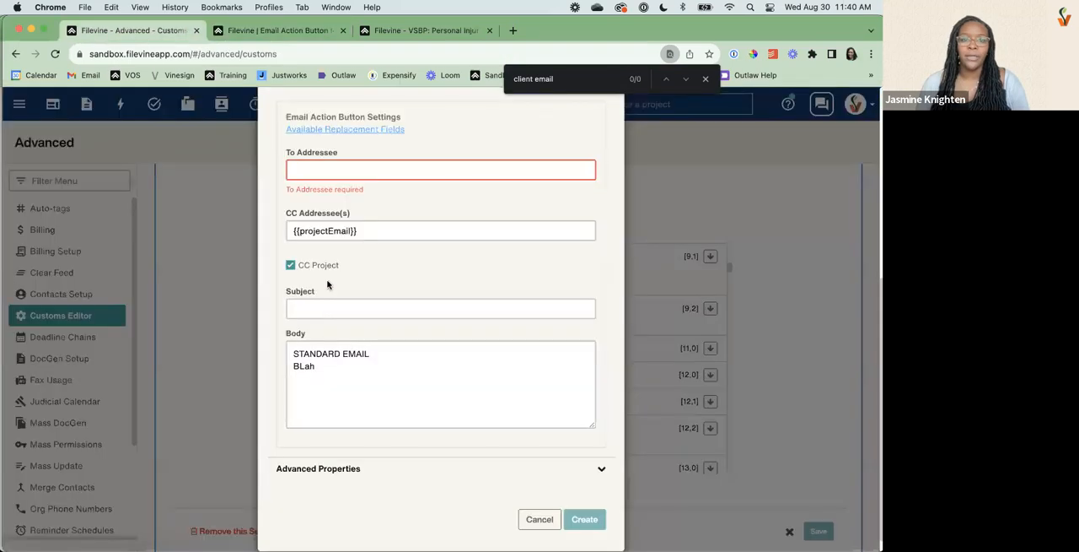
left_click(340, 168)
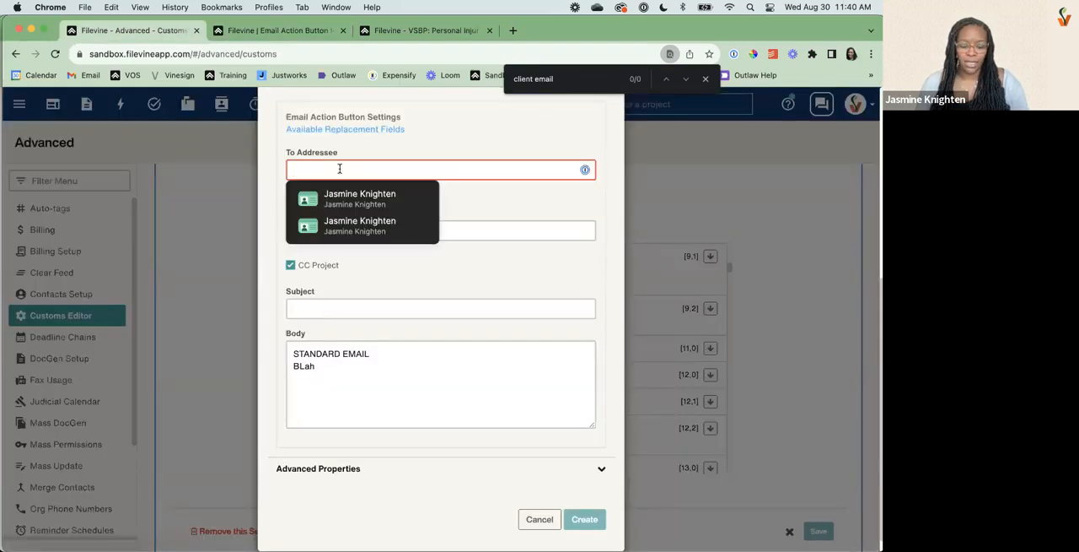
type("{{client.email1}}")
left_click(489, 233)
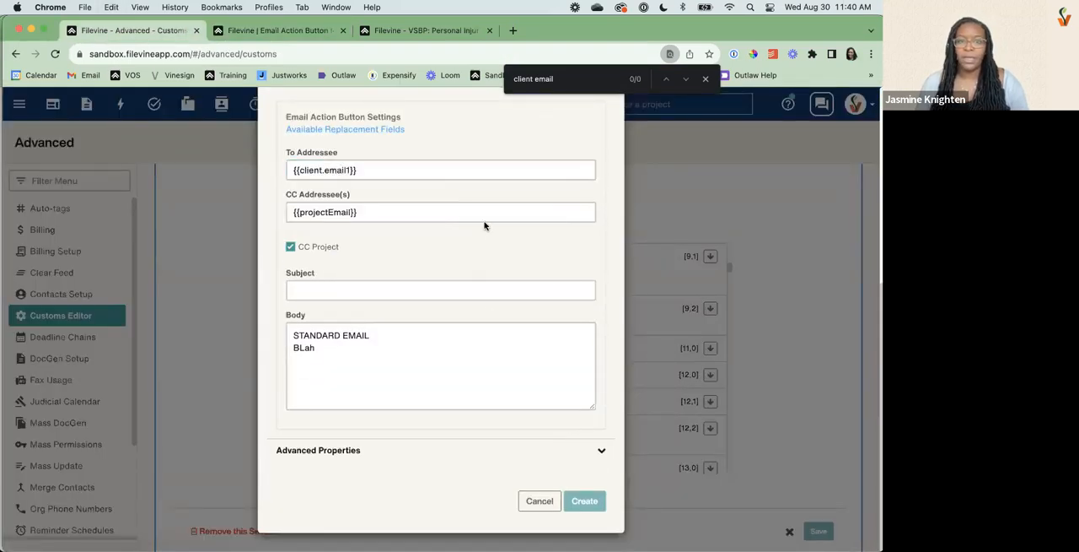
Check the email button's To and CC addressees and set its subject to "TEST".
left_click(378, 170)
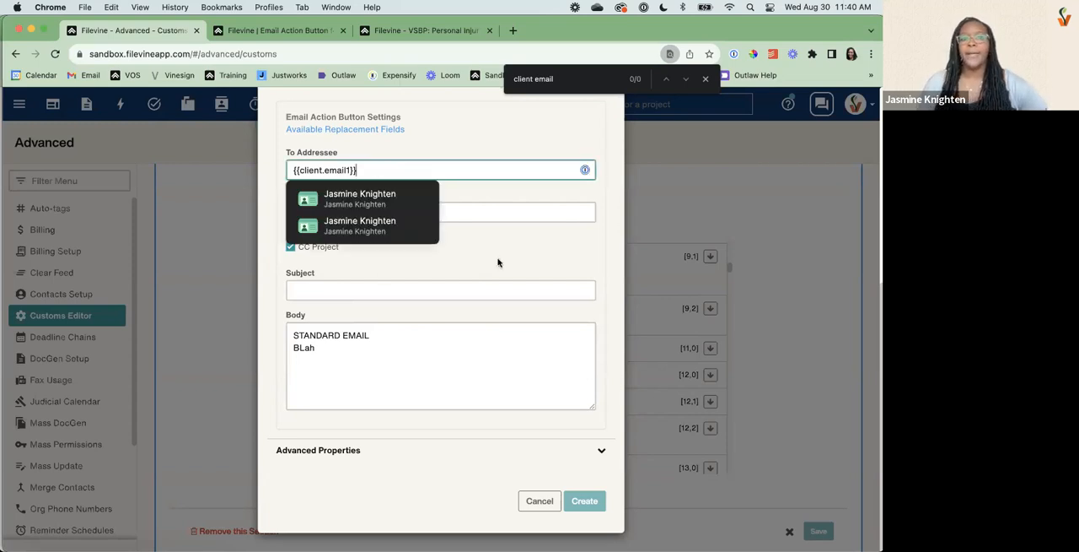
left_click(504, 215)
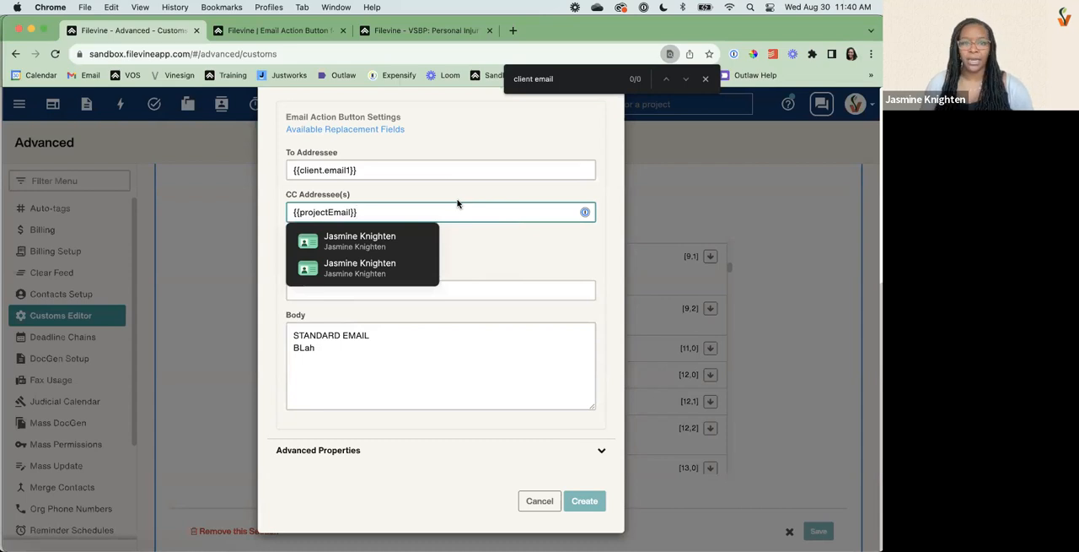
left_click(536, 272)
left_click(397, 287)
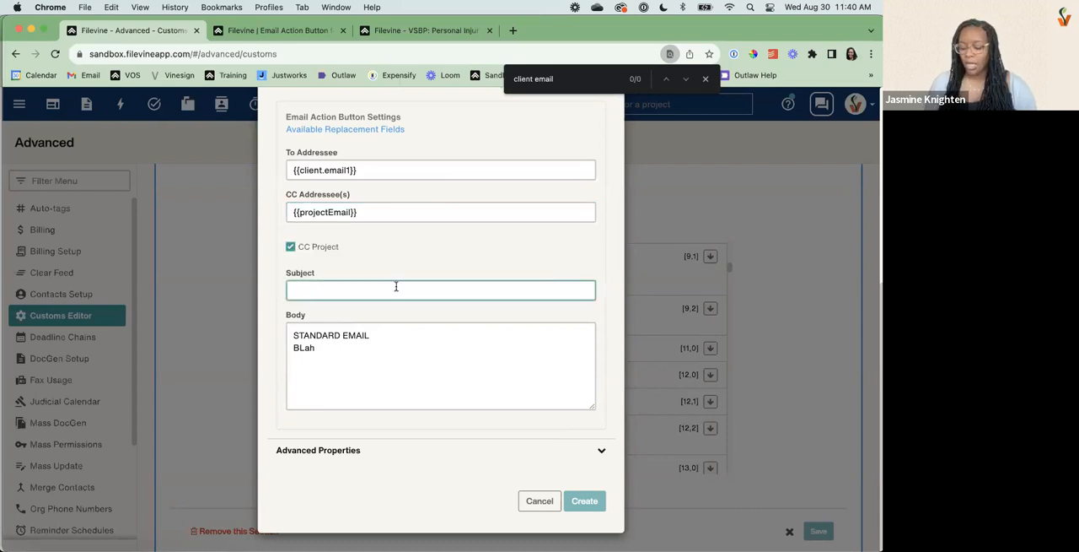
type("TEST")
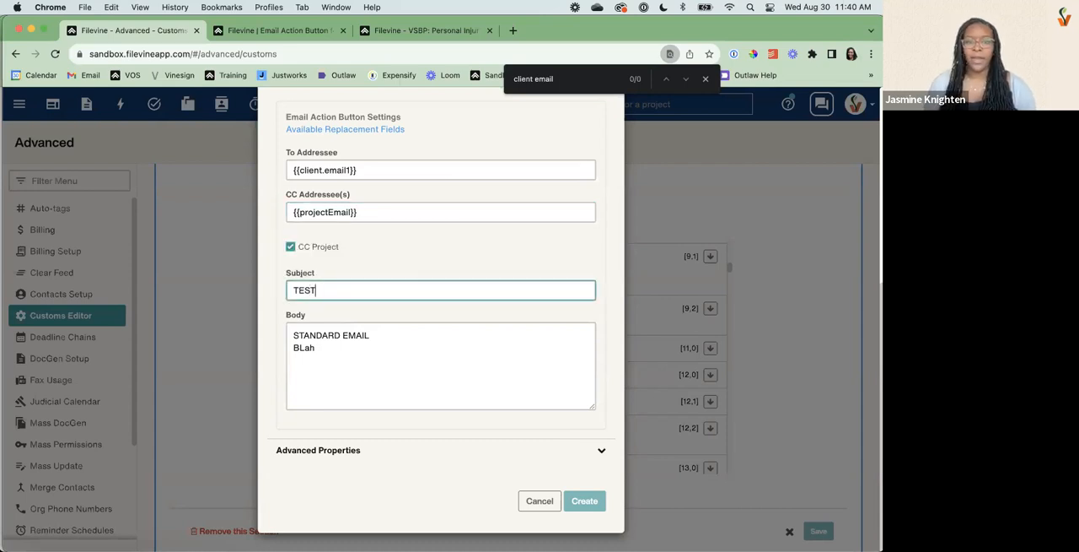
Look up the Incident Date replacement field and add {{incidentDate}} on a new line of the email body.
left_click(329, 360)
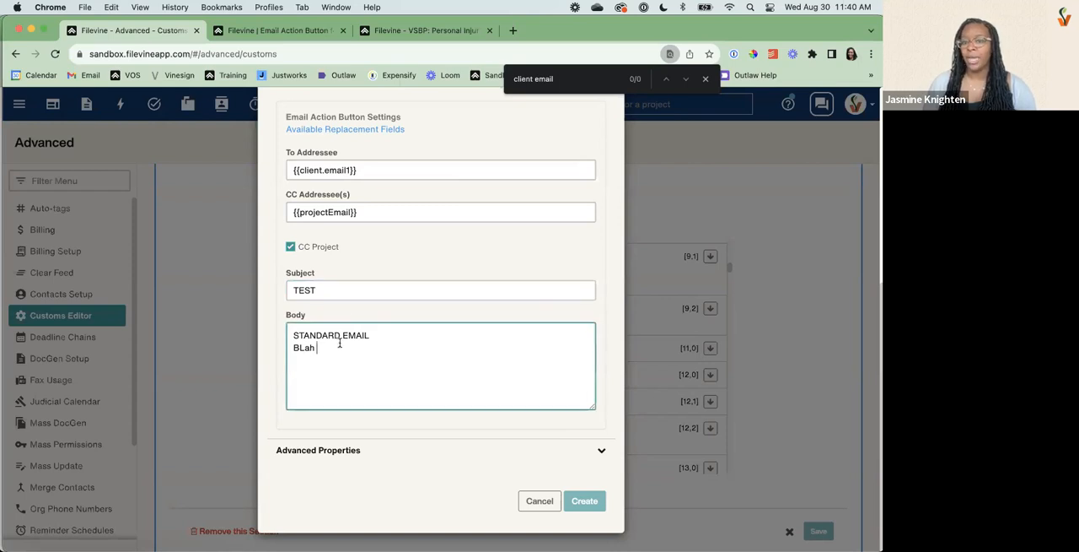
type("STANDARD EMAIL BLah")
key("Return")
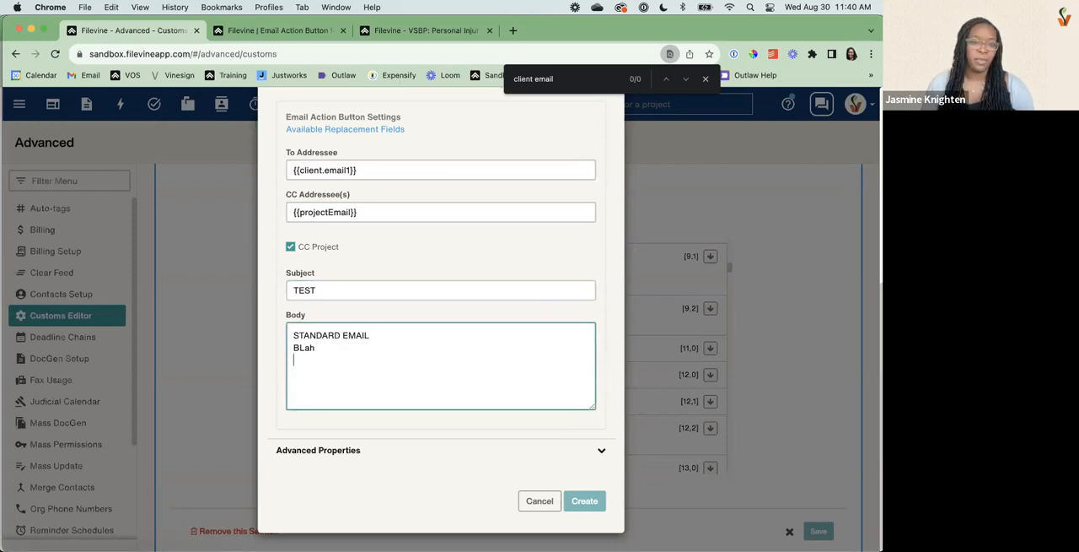
left_click(253, 29)
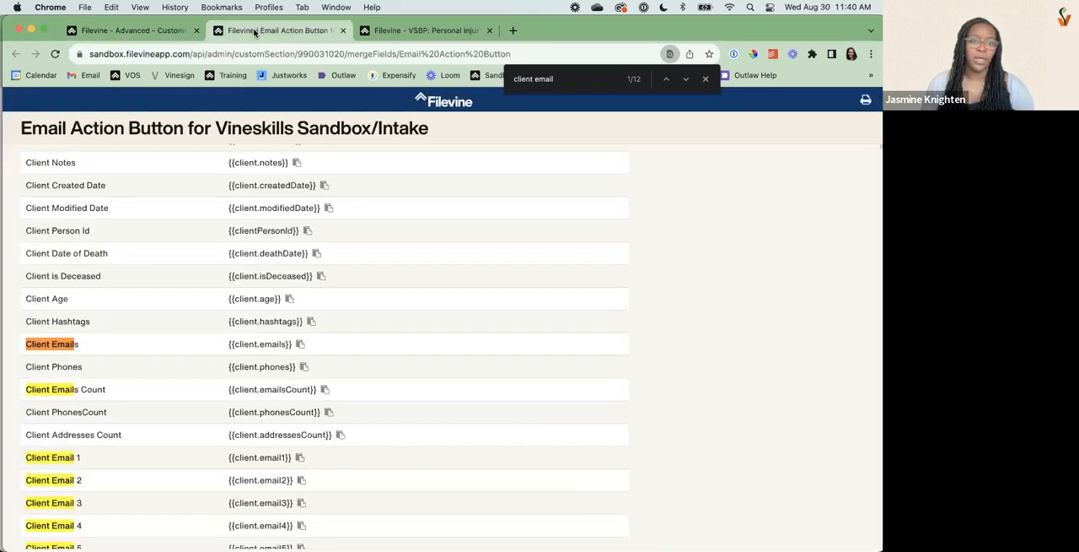
triple_click(593, 77)
type("incid")
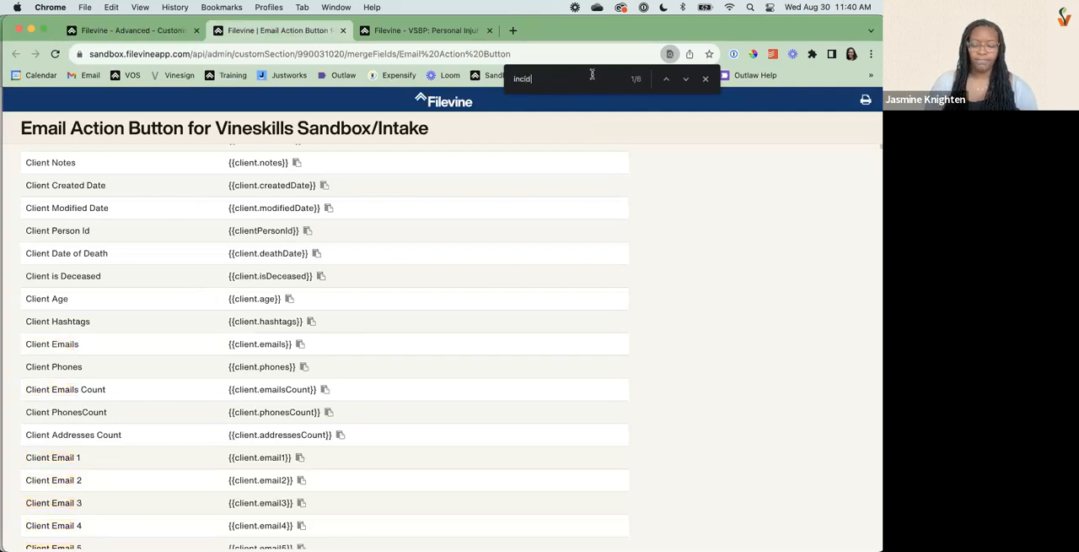
type("ent date")
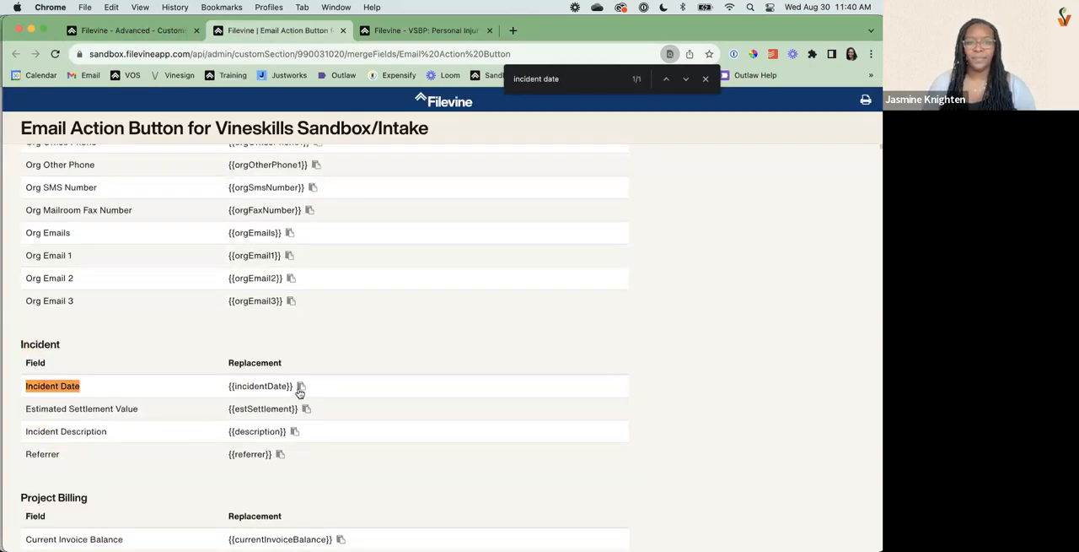
left_click(143, 28)
left_click(376, 372)
type("{{incidentDate}}")
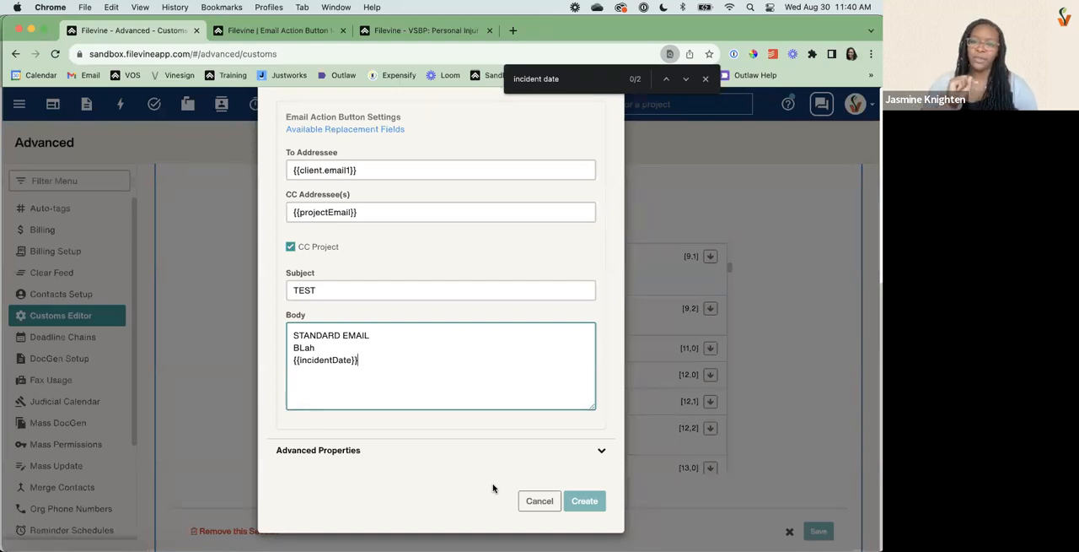
Expand the email button's Advanced Properties and review its row, order, visibility and internal notes settings.
left_click(467, 449)
scroll(467, 448, "down", 3)
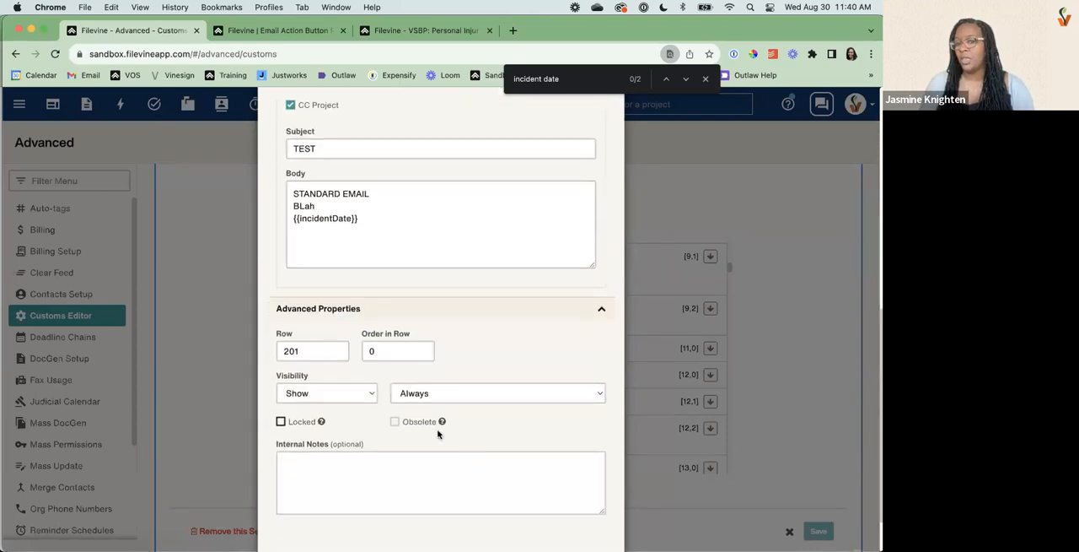
scroll(419, 381, "down", 2)
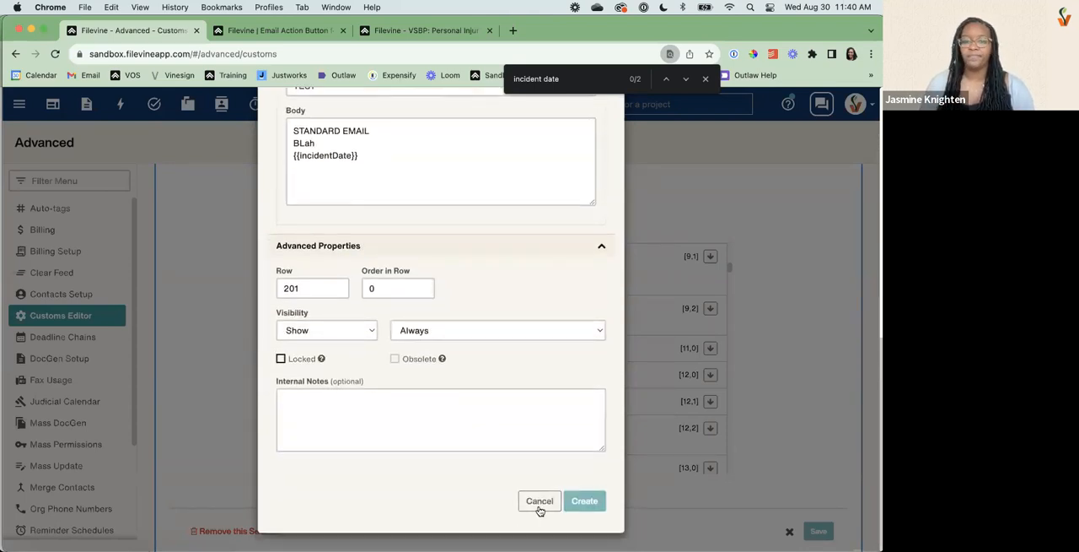
scroll(477, 251, "up", 10)
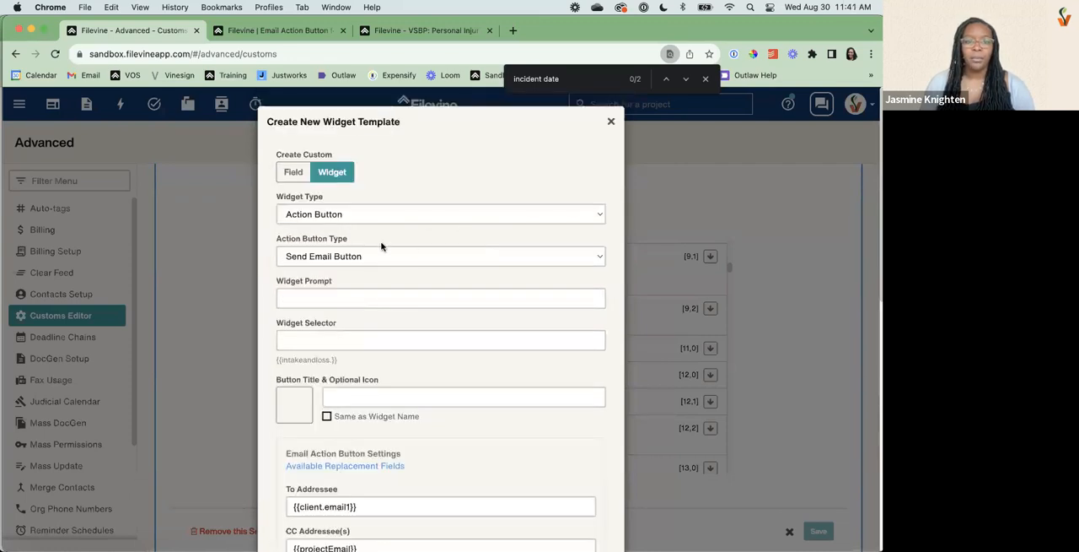
Change the action button type to Taskflow Trigger Button and browse the available button icons without choosing one.
left_click(374, 251)
left_click(336, 271)
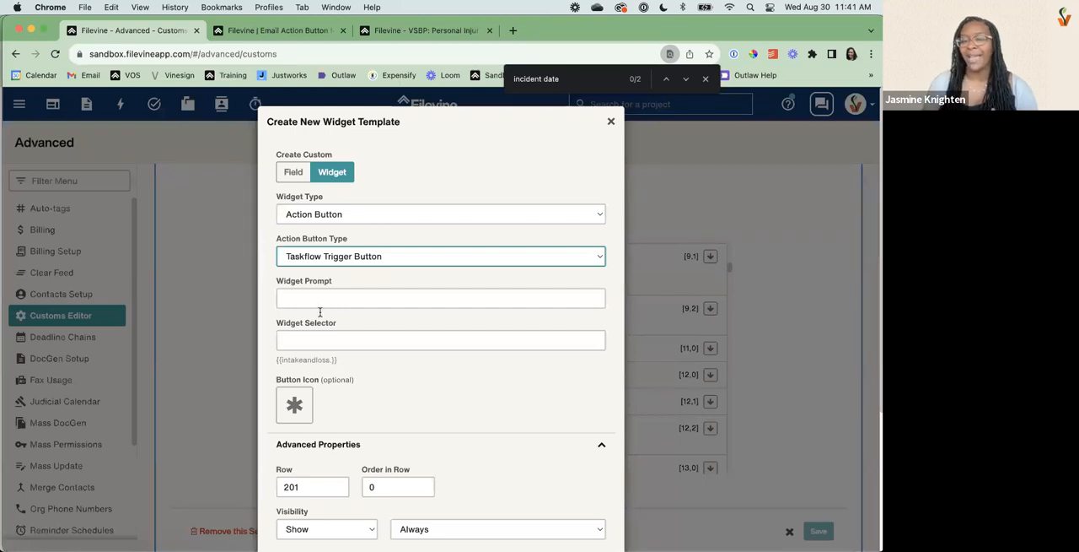
scroll(333, 362, "down", 5)
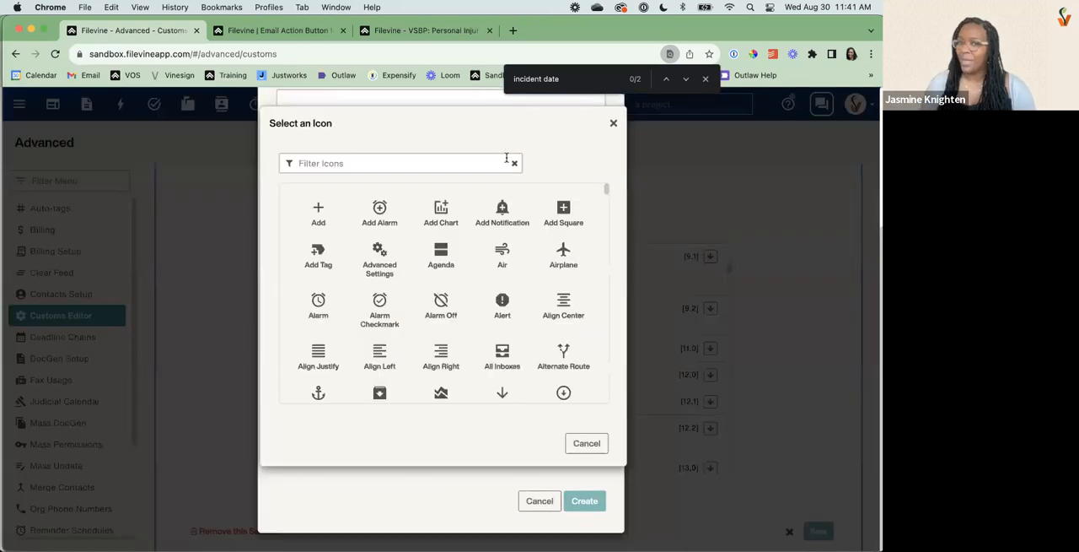
left_click(308, 203)
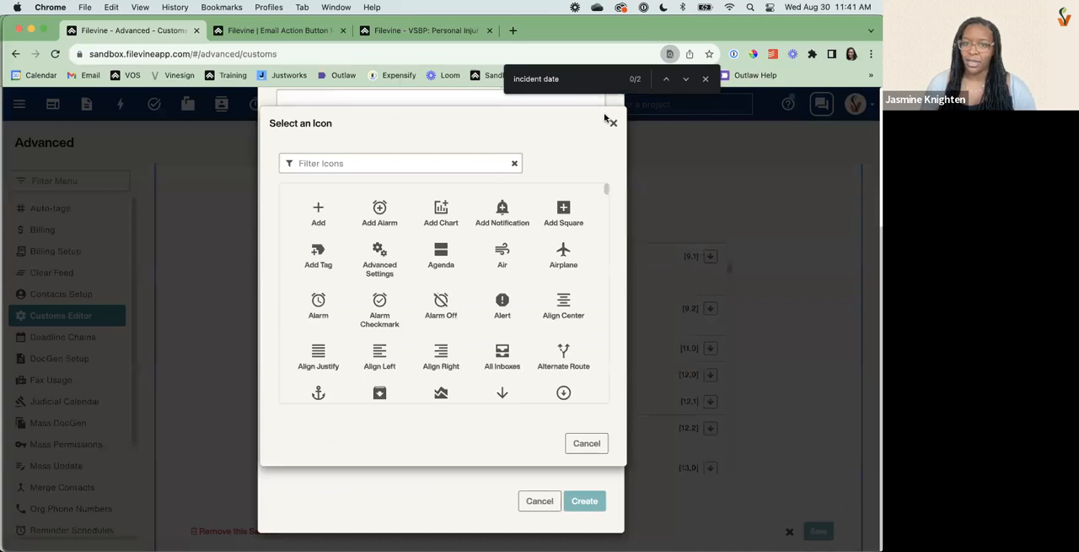
left_click(609, 125)
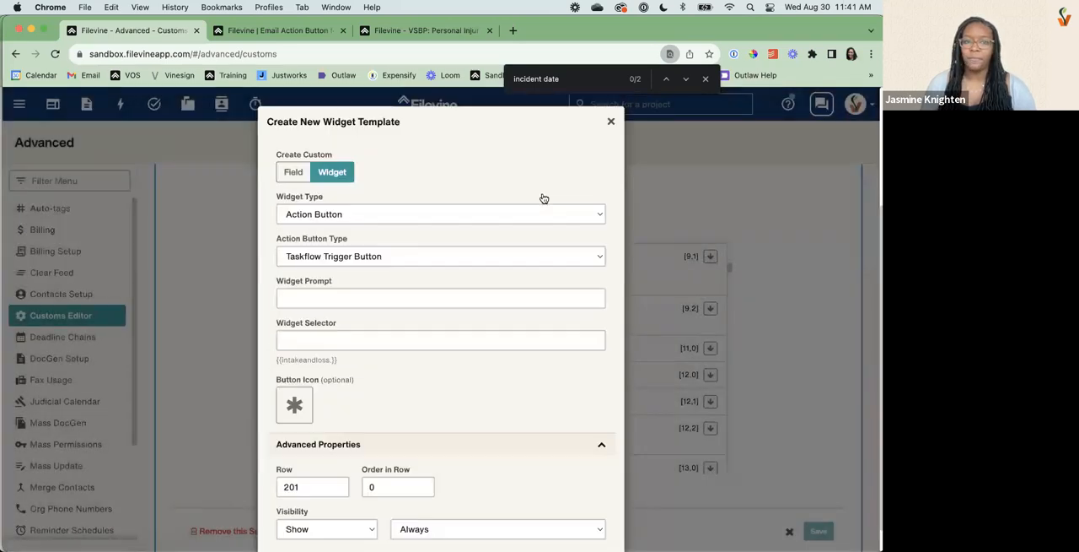
Change the widget type to Doc Generation Multi-template, and try the Insurance and Intake auto-move folders before clearing the selection.
left_click(343, 216)
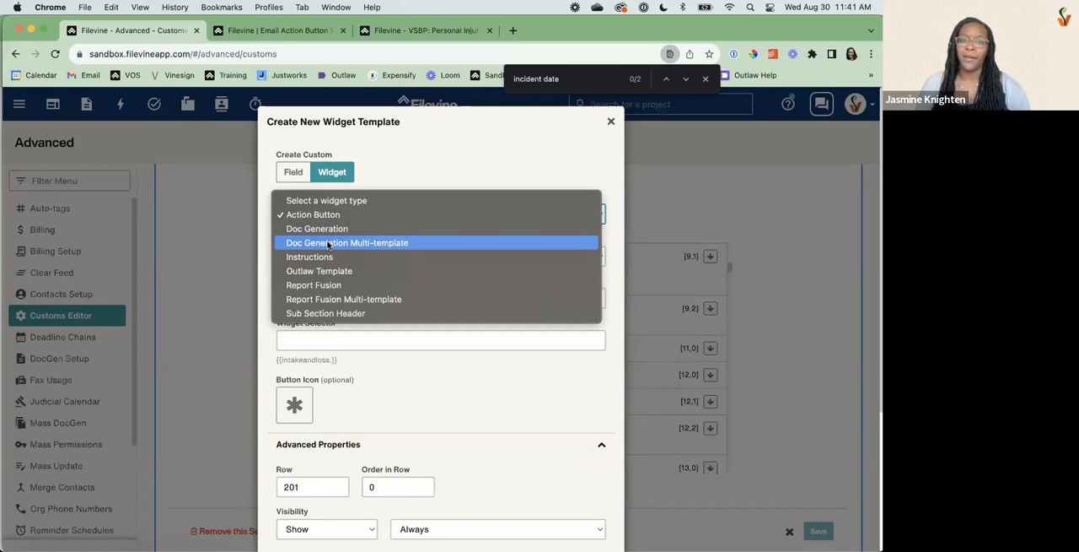
left_click(329, 243)
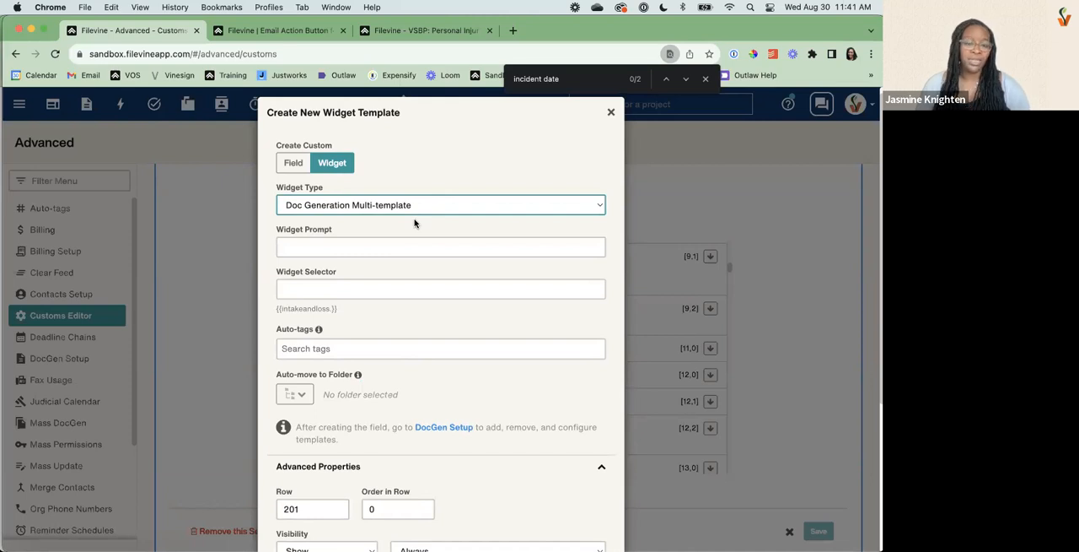
left_click(305, 403)
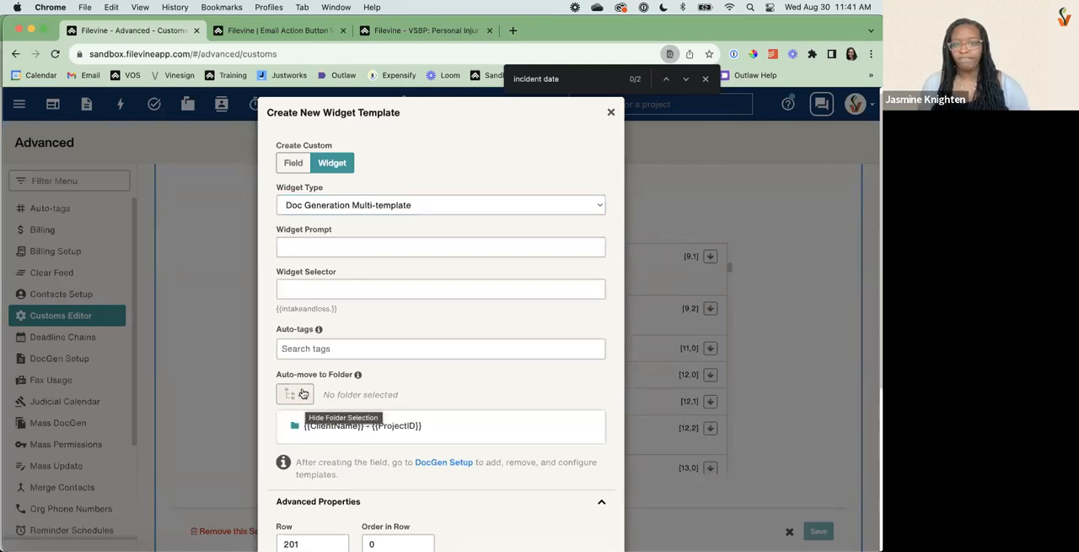
left_click(328, 441)
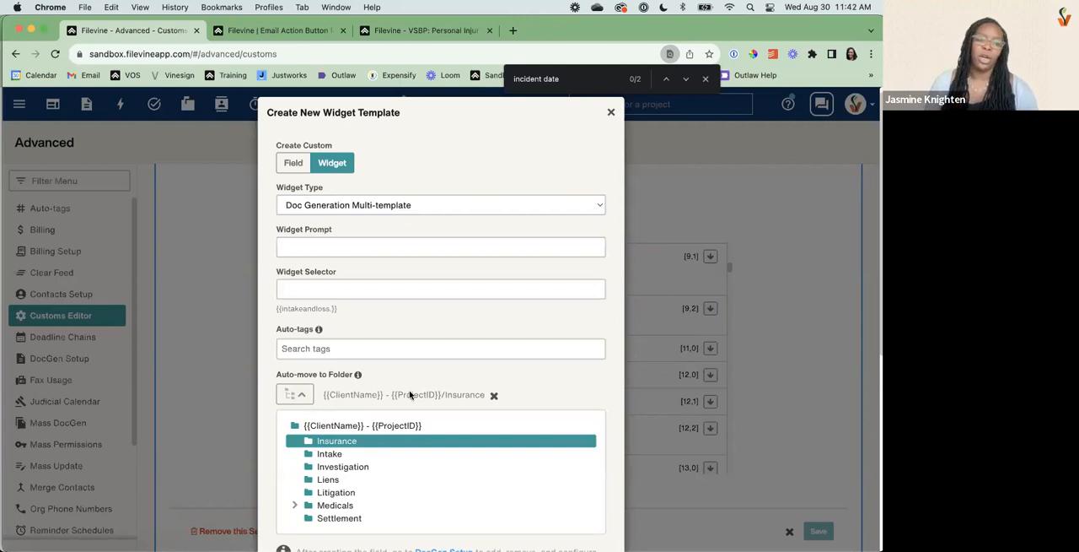
left_click(330, 454)
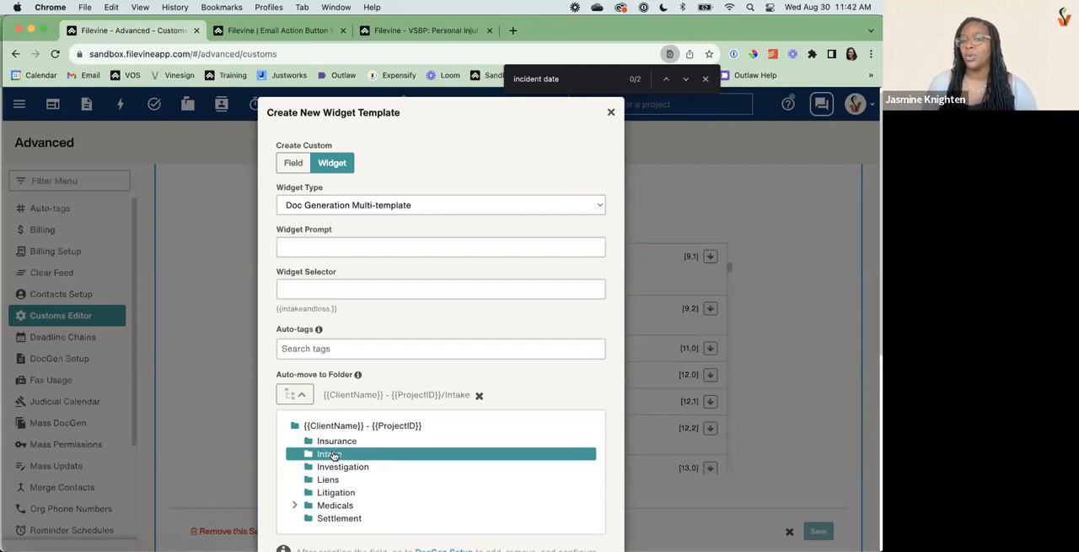
left_click(479, 394)
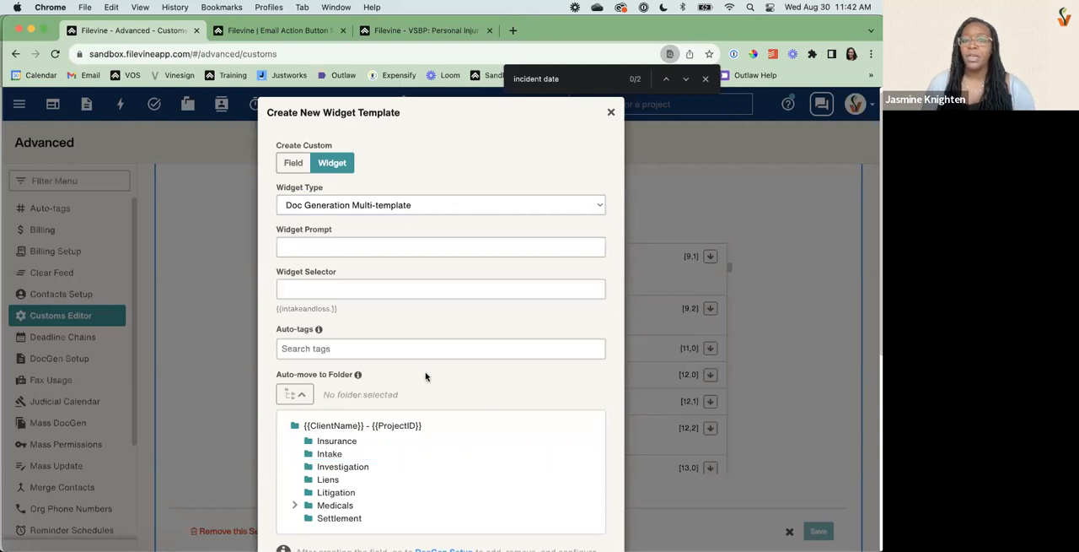
Look up the #welcome tag for the widget's auto-tags and clear the entry without choosing one.
left_click(315, 349)
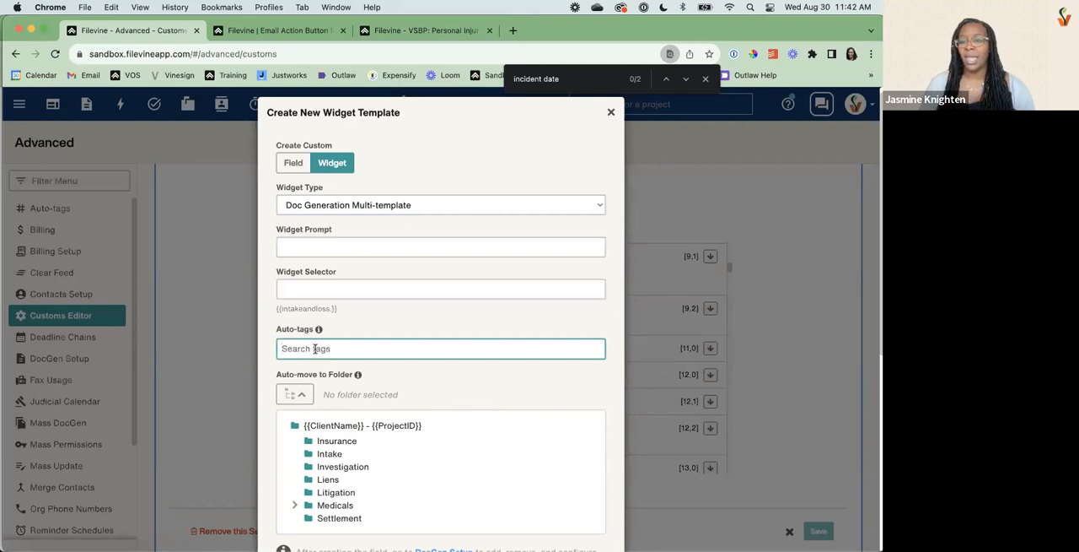
type("#welcome")
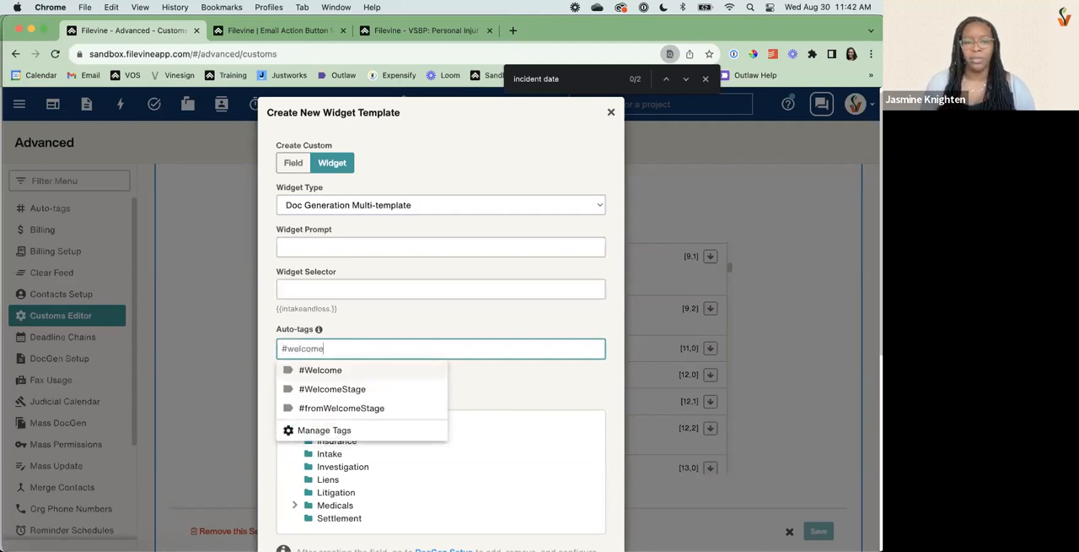
left_click_drag(324, 348, 242, 349)
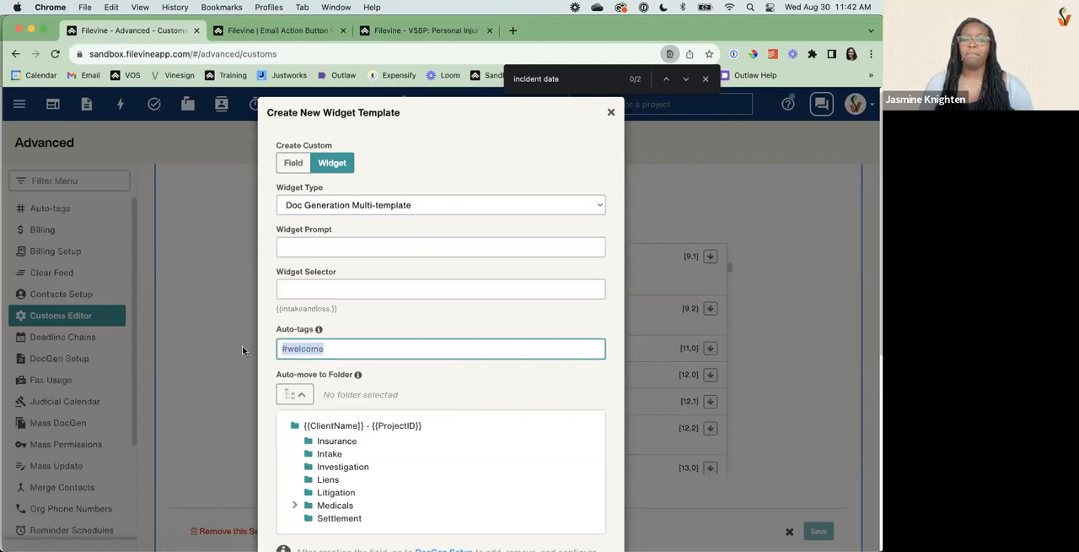
key("BackSpace")
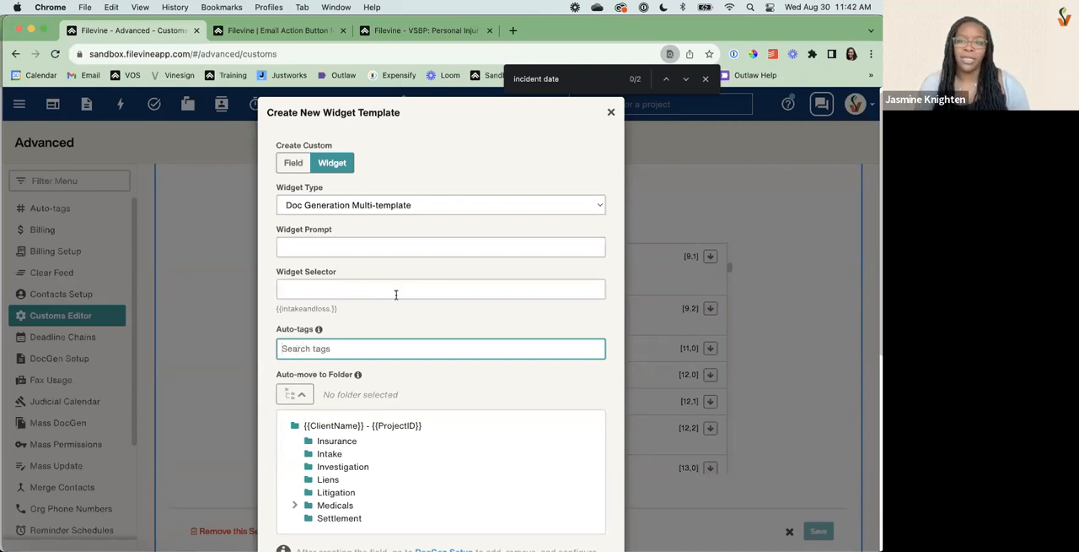
Change the widget type to Instructions and enter an emoji followed by "please don't edit" as the instructions text.
left_click(388, 212)
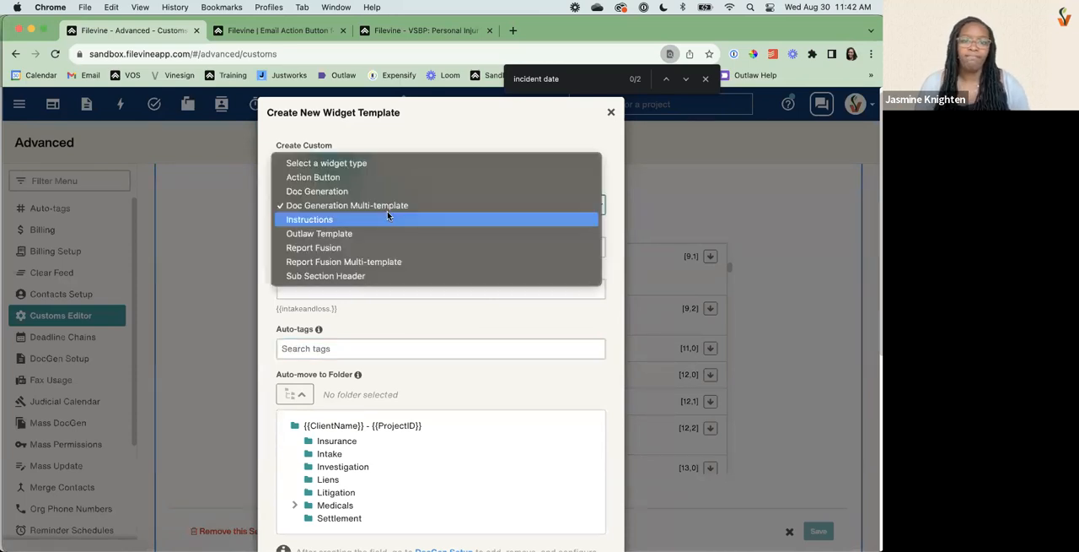
left_click(324, 220)
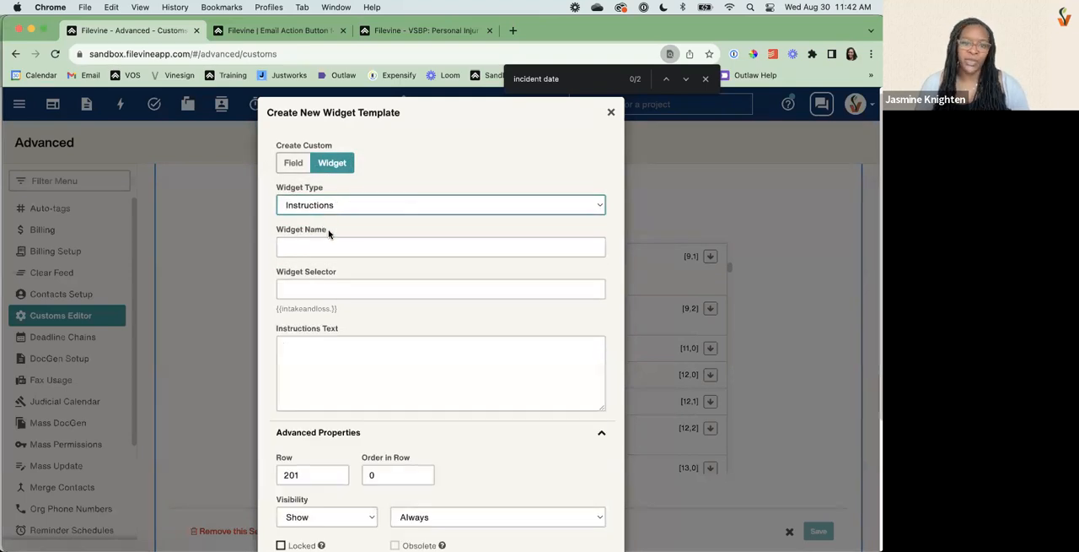
left_click(316, 392)
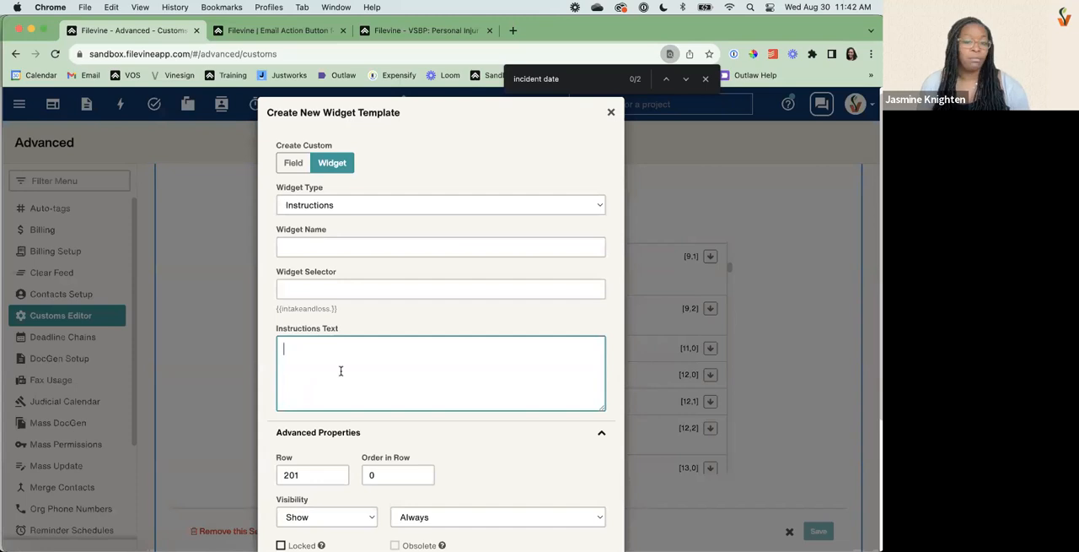
key("ctrl+super+space")
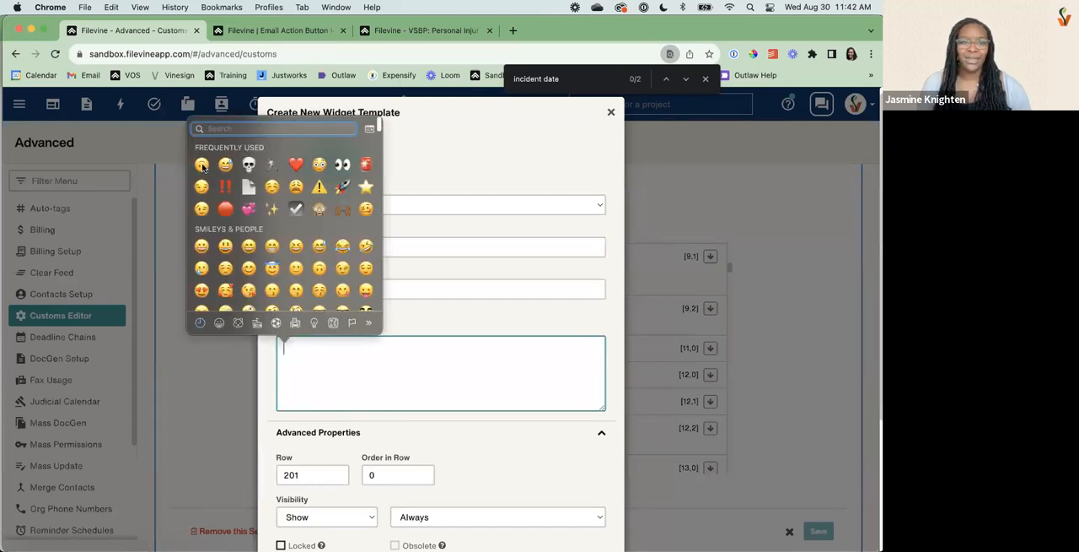
key("Escape")
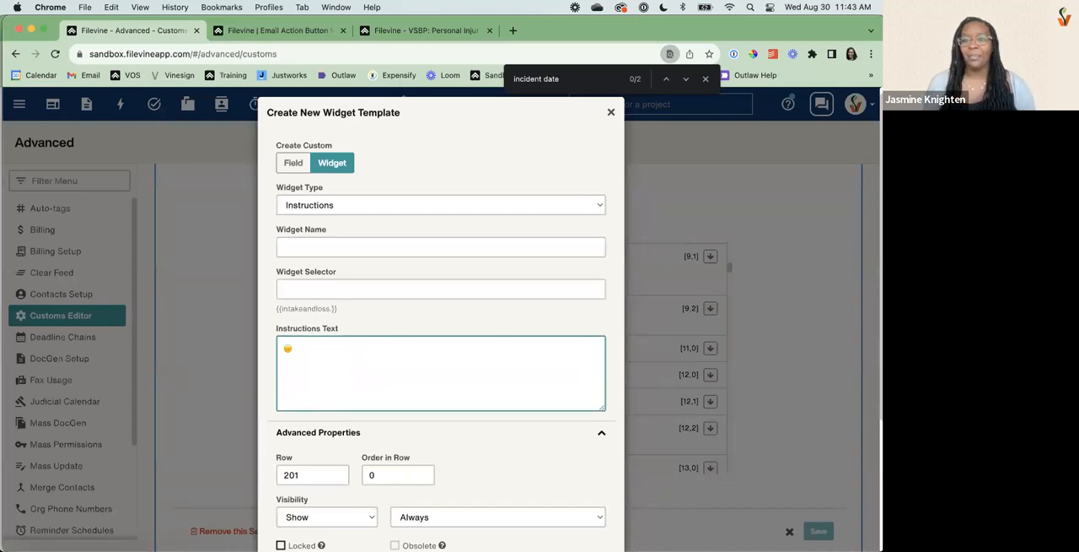
type("please don't edit")
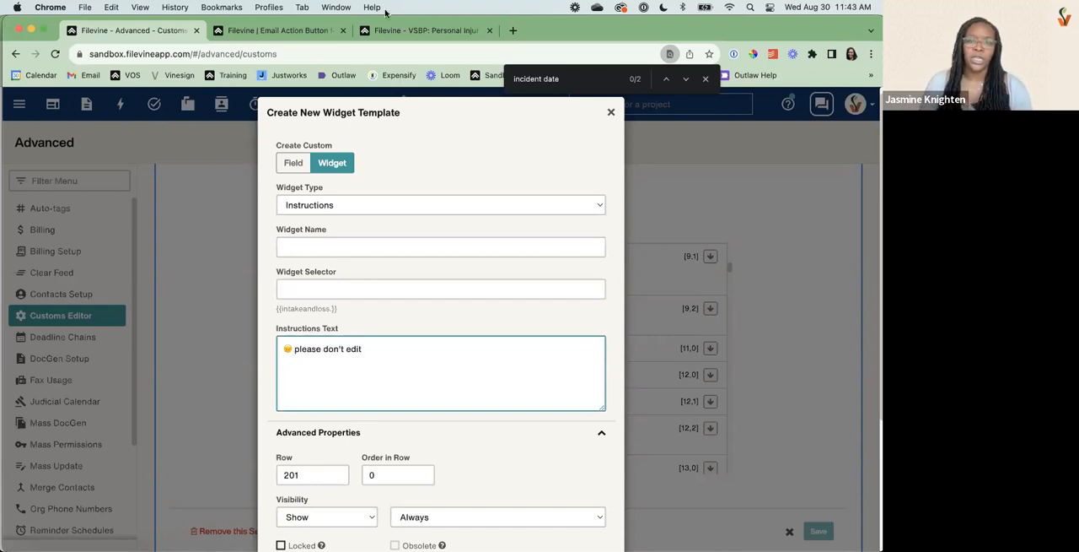
Review the Intake Instructions example in the VSBP: Personal Injury project, and return to the widget template in the Customs Editor.
left_click(411, 31)
scroll(326, 306, "up", 5)
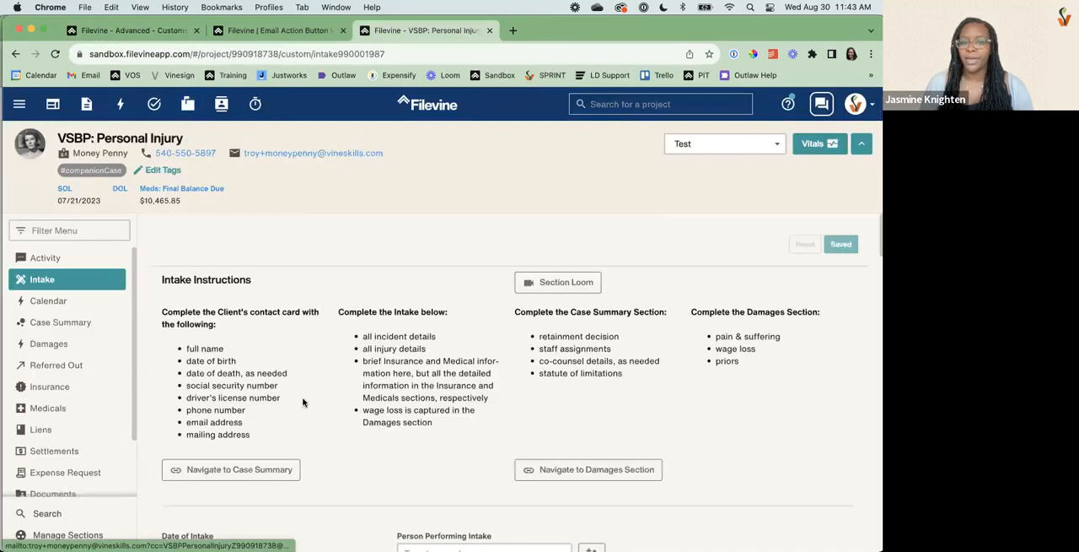
left_click_drag(256, 435, 152, 329)
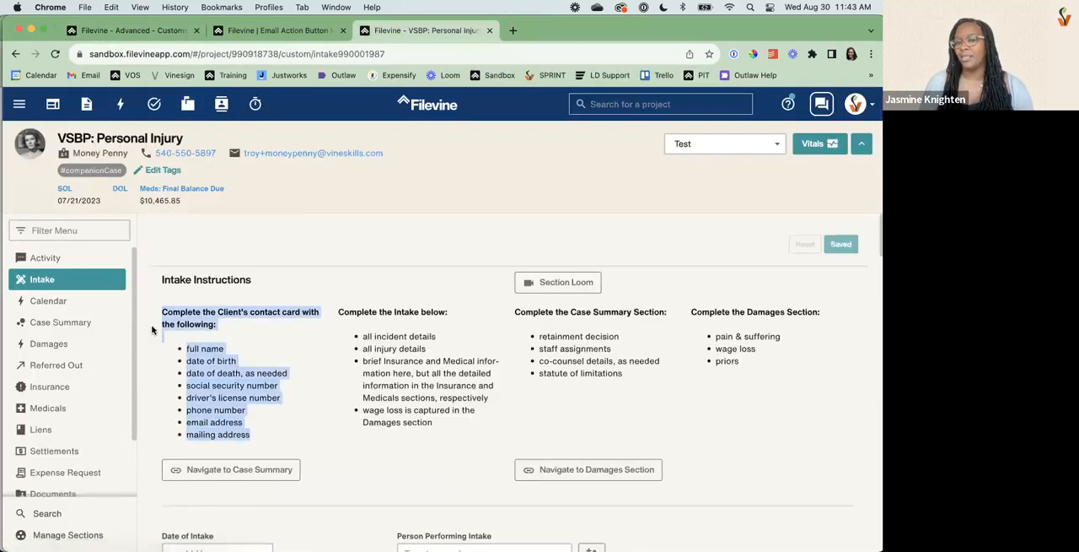
left_click(454, 435, "shift")
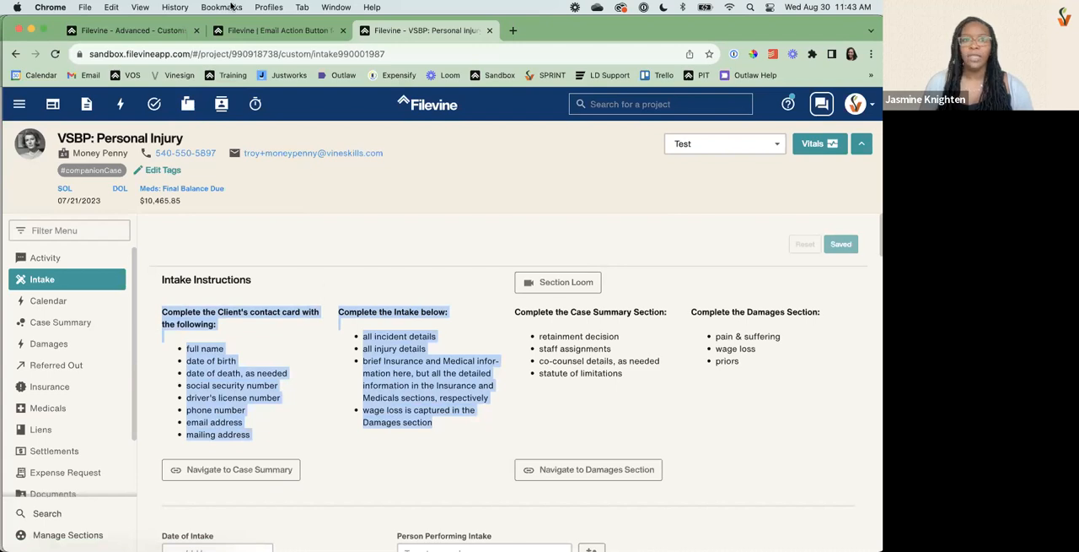
left_click(159, 34)
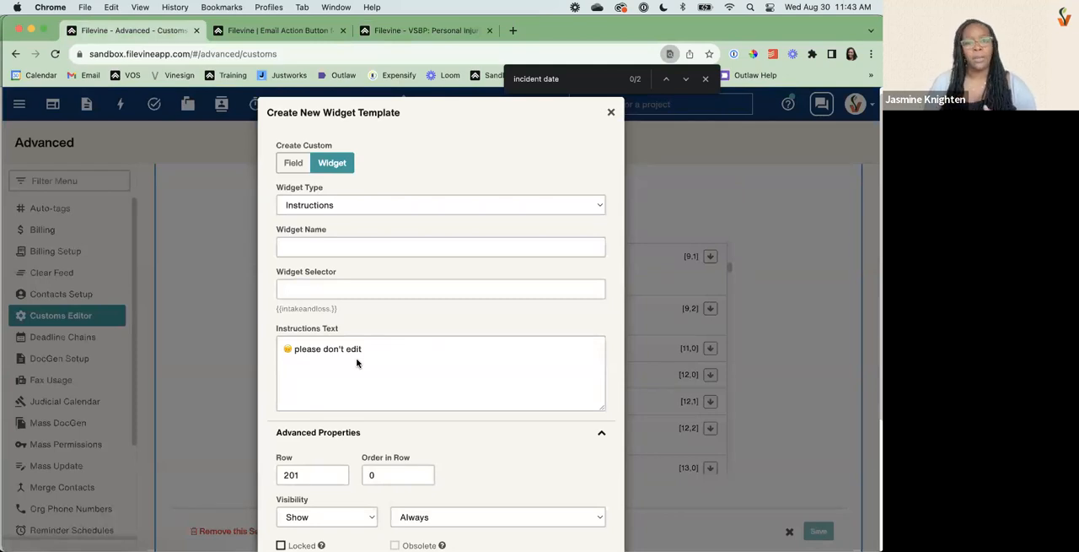
Clear the instructions text and change the widget type to Sub Section Header.
triple_click(357, 349)
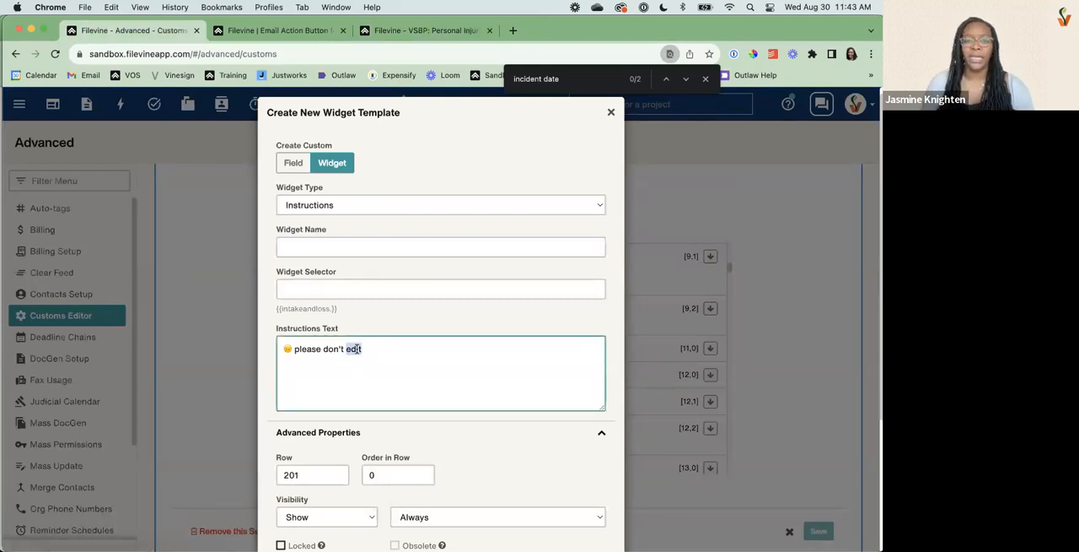
key("BackSpace")
left_click(361, 211)
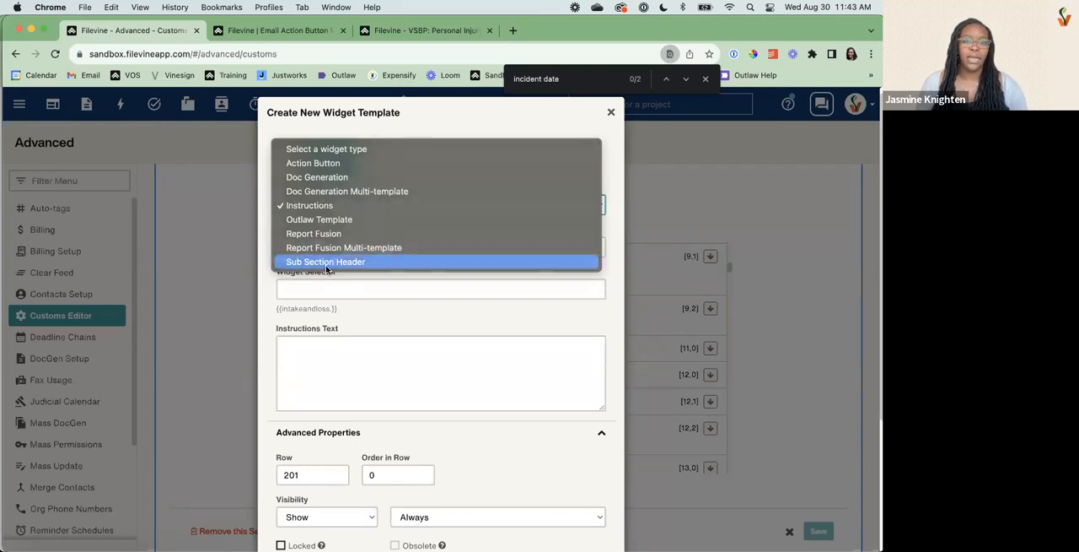
left_click(326, 262)
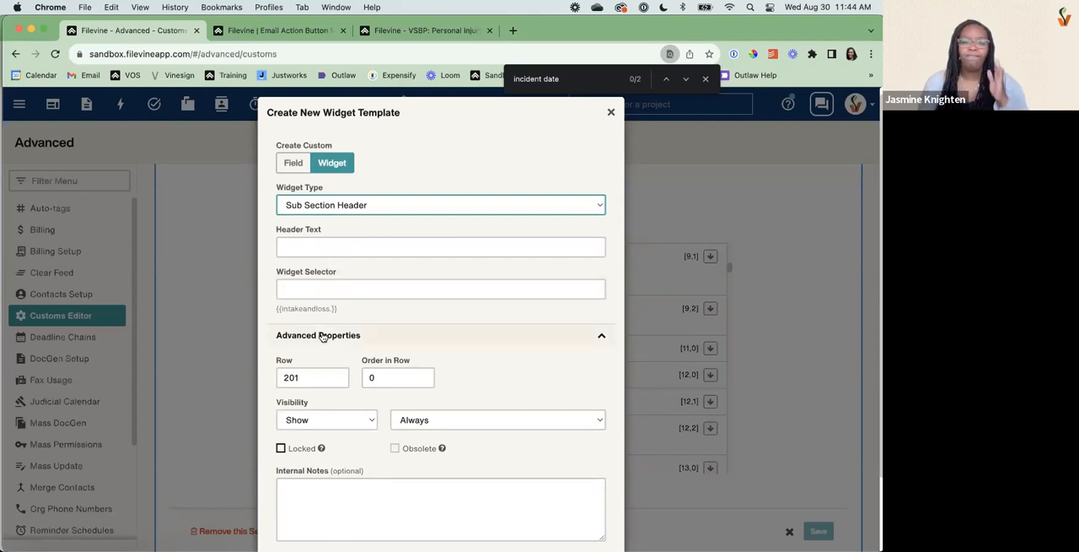
Change the widget type to Action Button and set the action button type to Link Button.
left_click(422, 204)
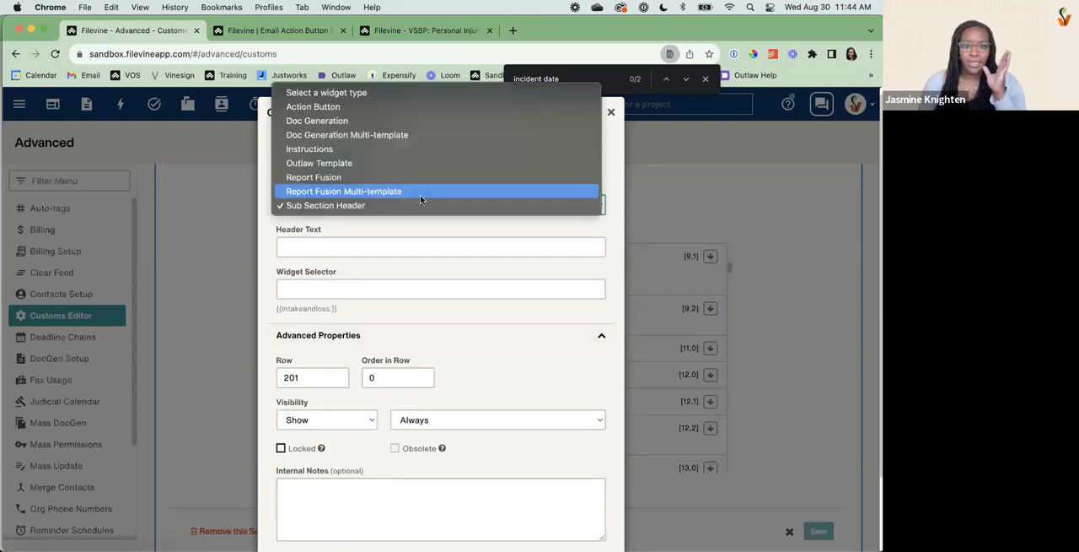
left_click(375, 106)
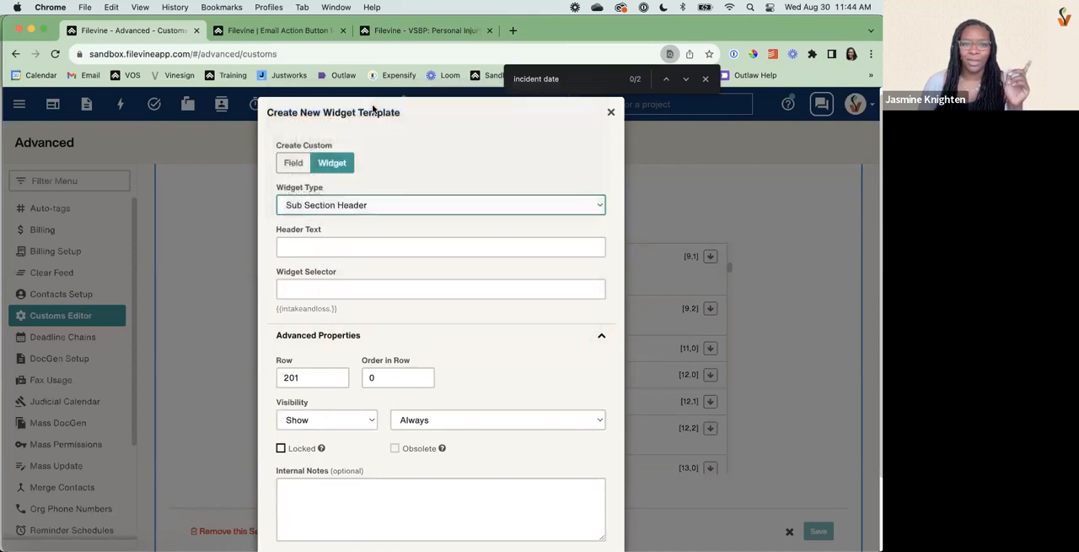
left_click(365, 250)
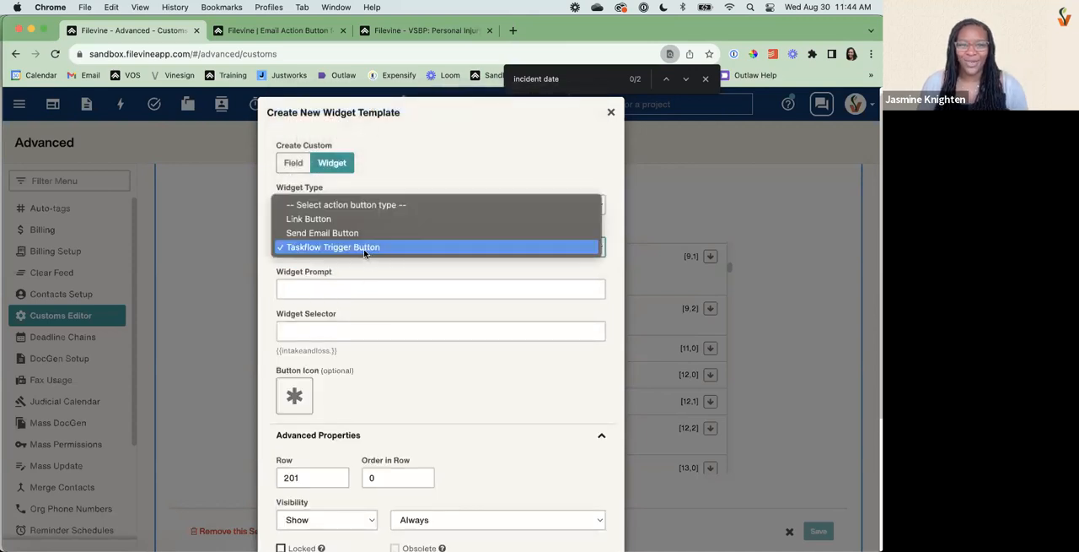
left_click(333, 218)
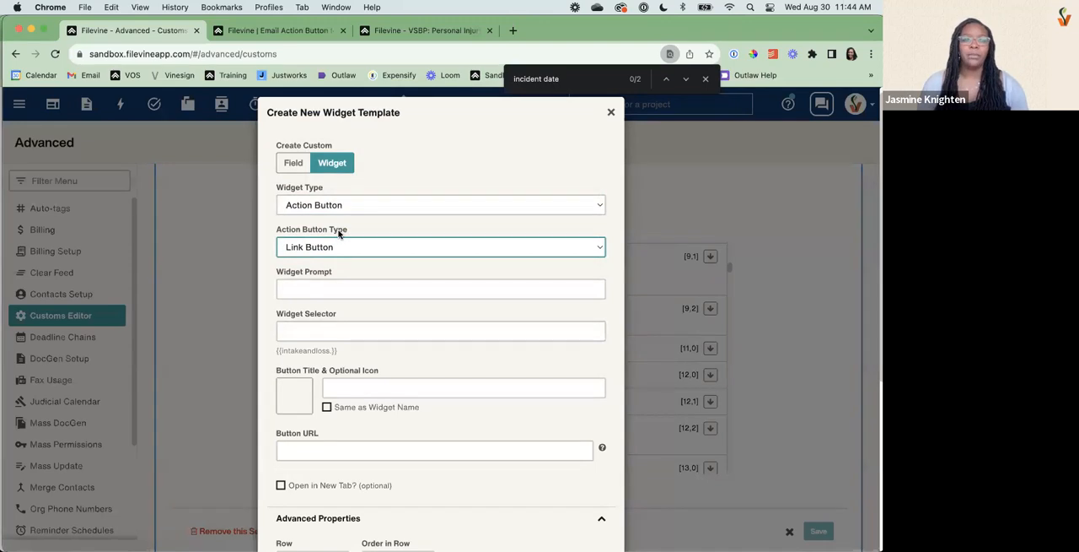
Set the widget prompt to TEST and make the button title the same as the widget name, leaving the optional icon unselected.
left_click(305, 282)
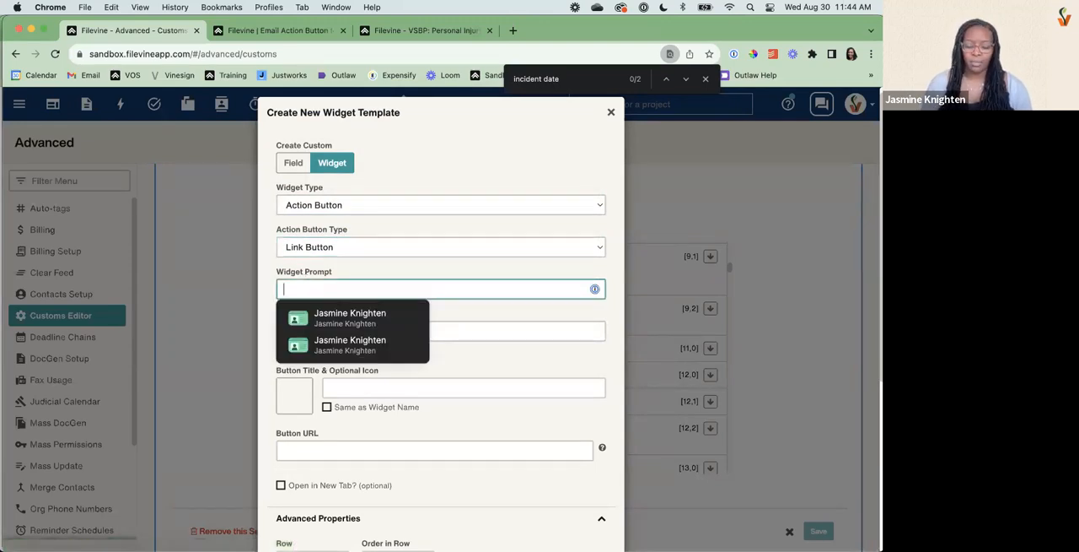
type("TEST")
left_click(451, 362)
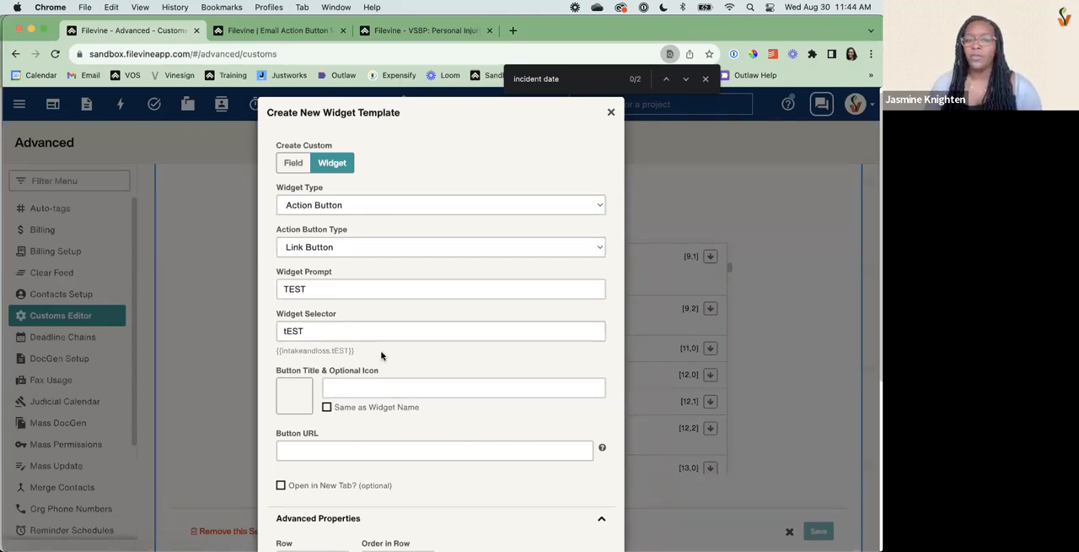
left_click(365, 386)
left_click(327, 406)
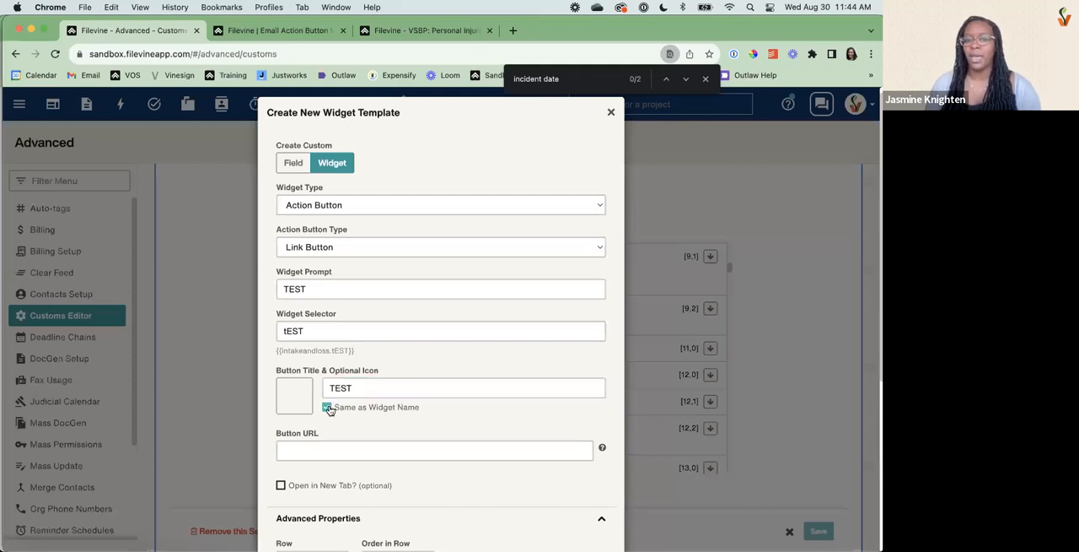
left_click(297, 395)
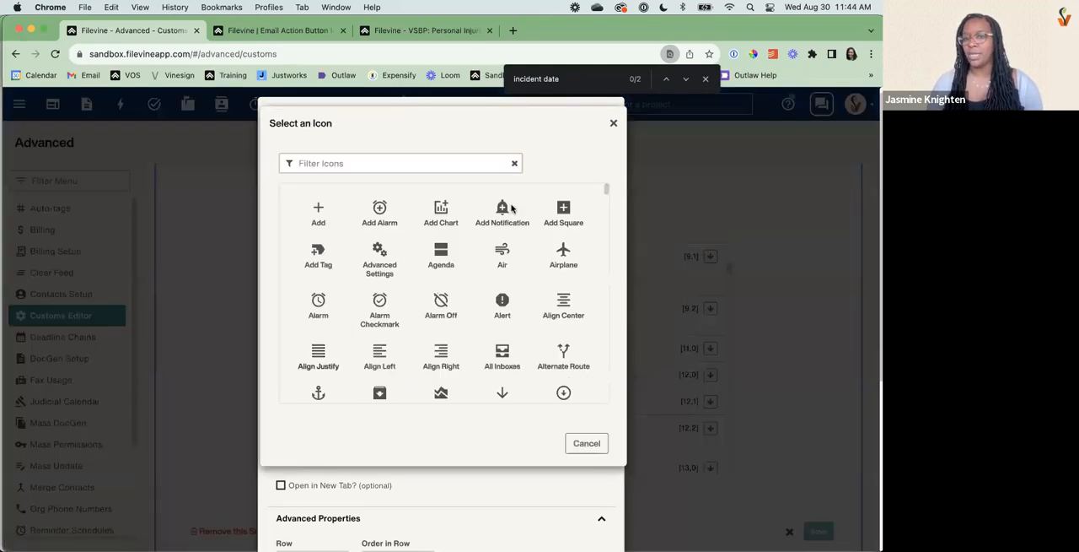
left_click(614, 124)
Copy the web address of the project's Medicals section and paste it as the link button's Button URL.
left_click_drag(329, 433, 278, 433)
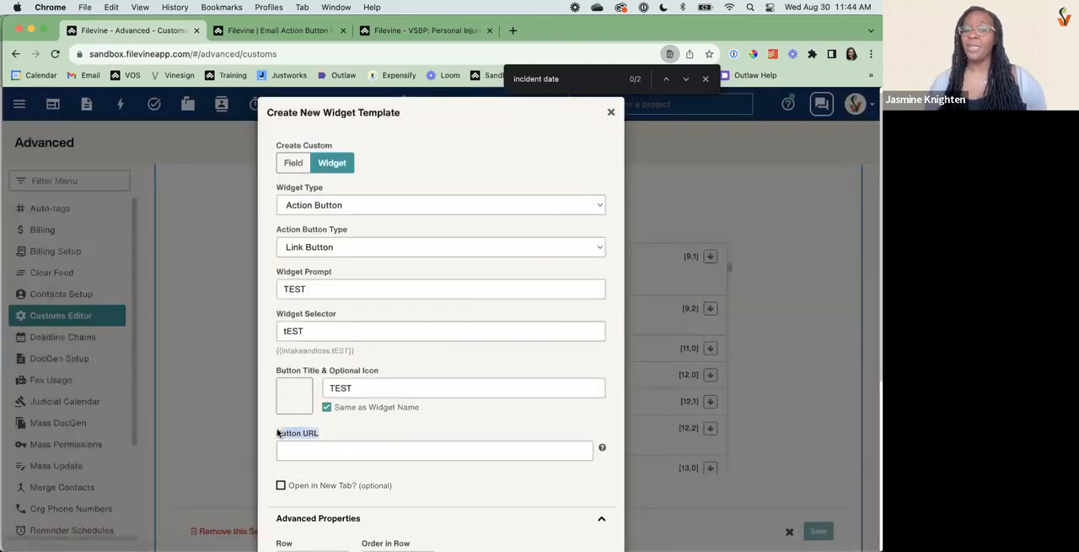
left_click(305, 452)
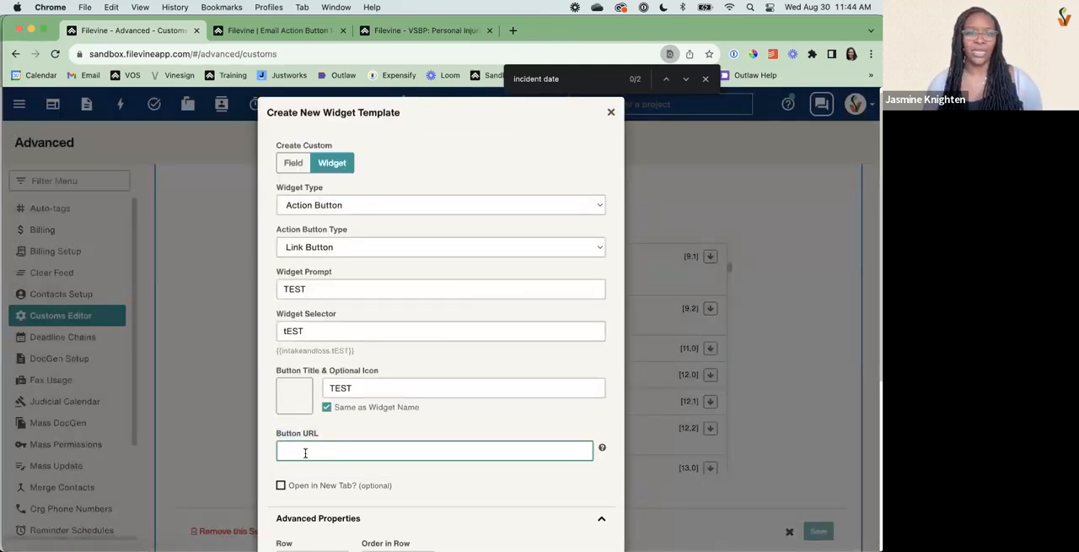
left_click(390, 30)
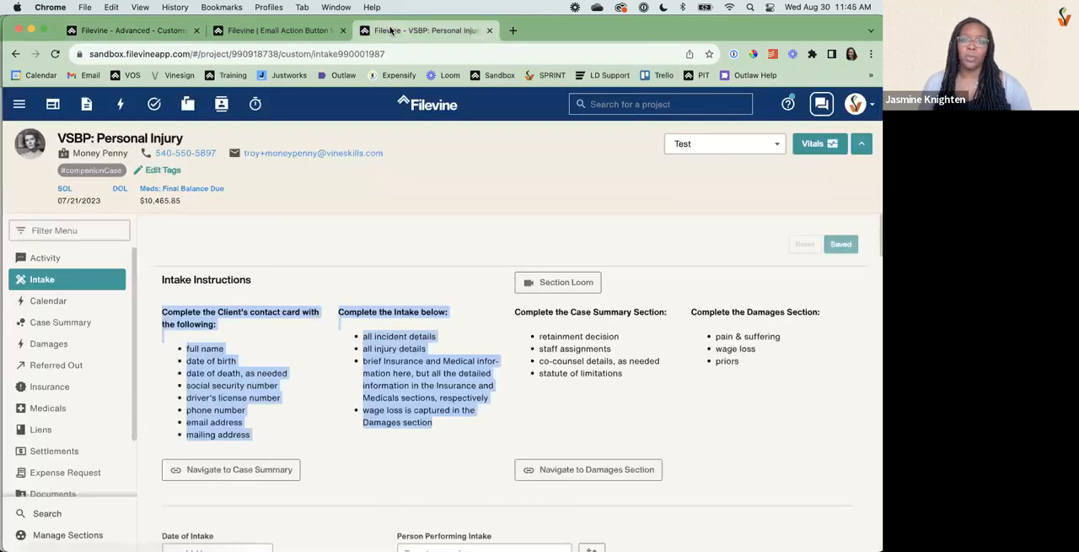
left_click(69, 416)
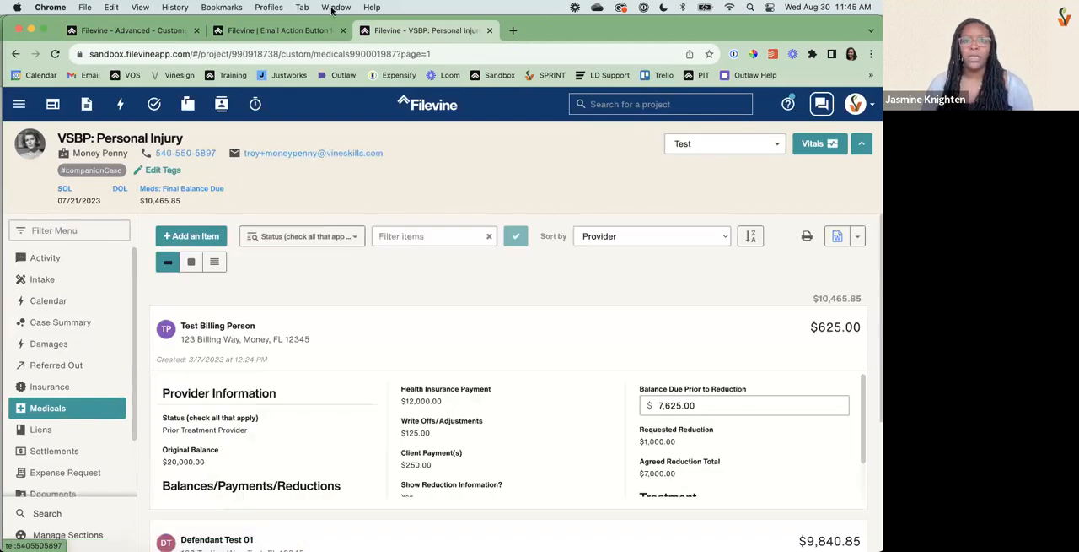
double_click(344, 54)
left_click(345, 53)
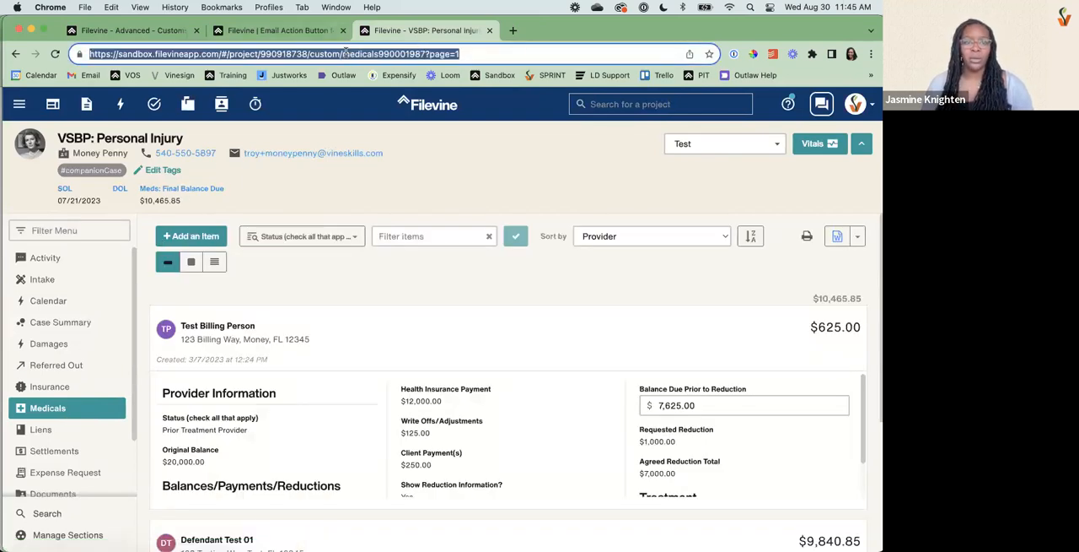
left_click(120, 30)
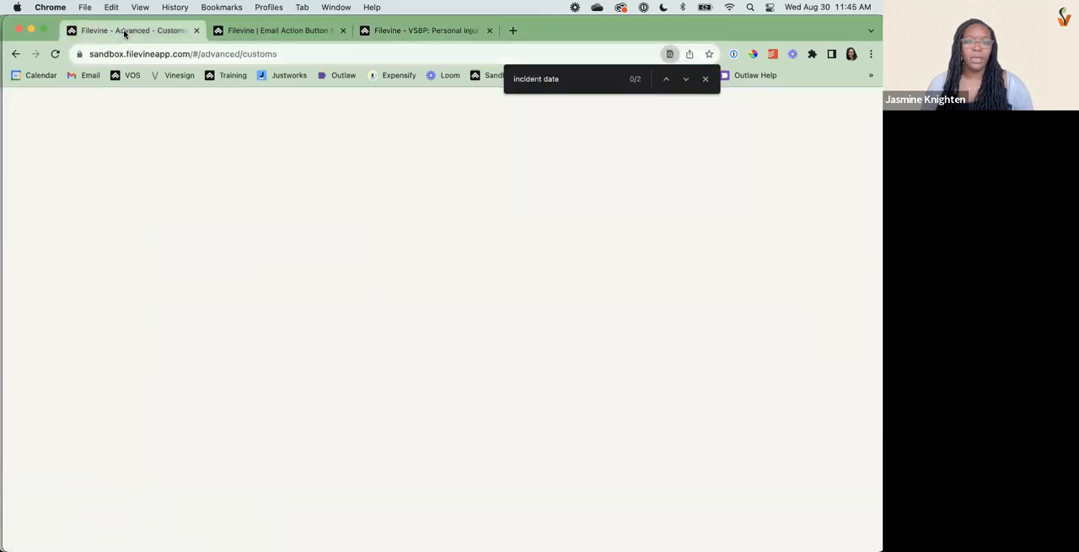
left_click(406, 450)
key("super+v")
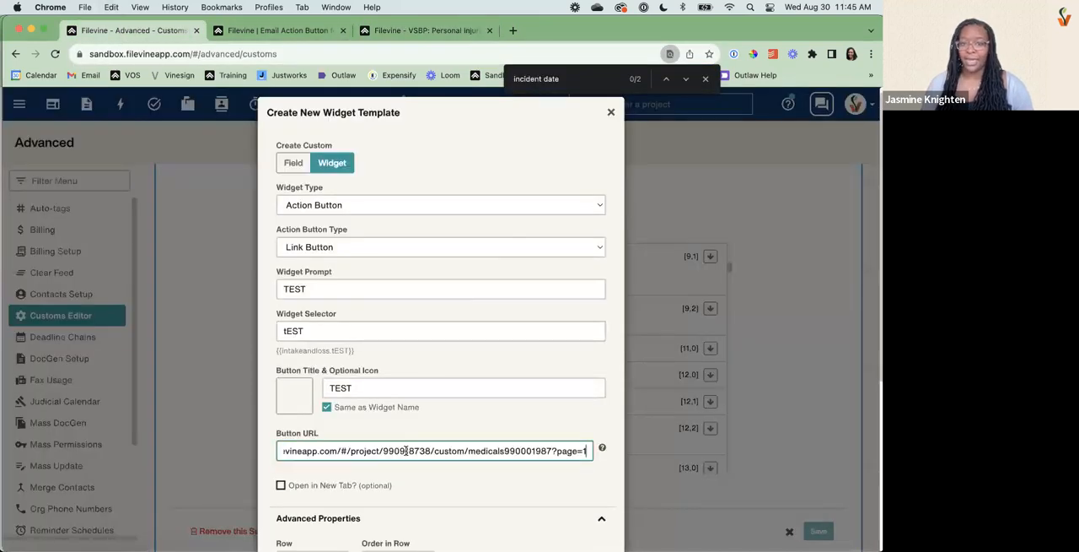
Replace the project number in the link button's Button URL with the {{projectid}} keyword from the list of replaceable keywords.
left_click(603, 450)
scroll(513, 480, "down", 2)
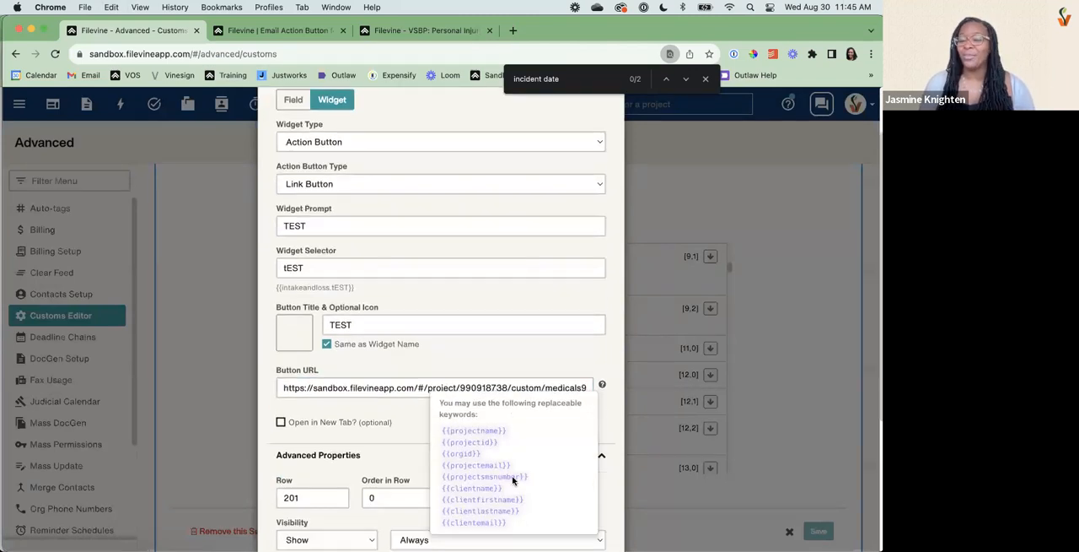
left_click_drag(503, 445, 439, 445)
key("super+c")
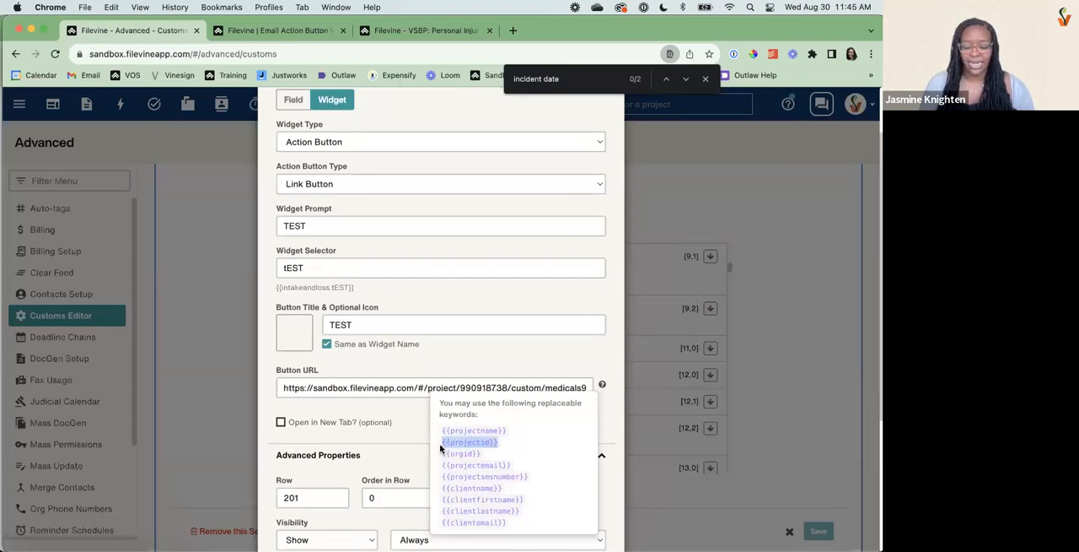
left_click_drag(508, 387, 461, 394)
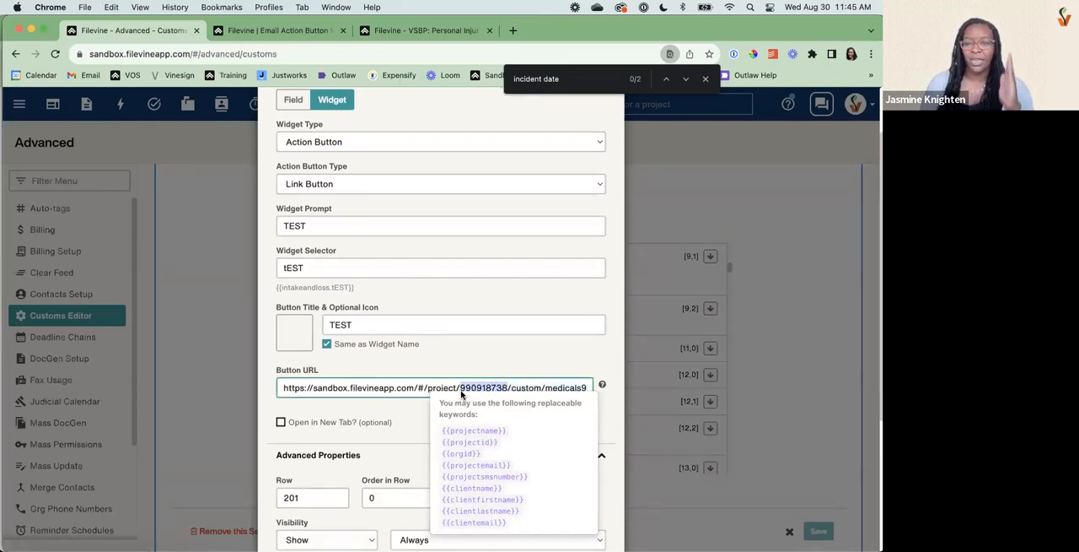
key("super+v")
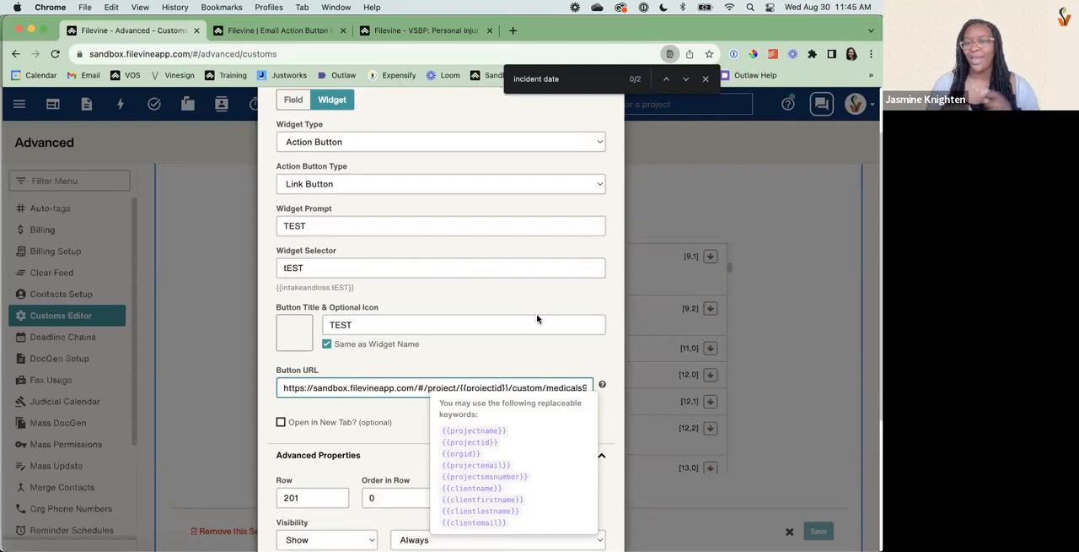
left_click(482, 362)
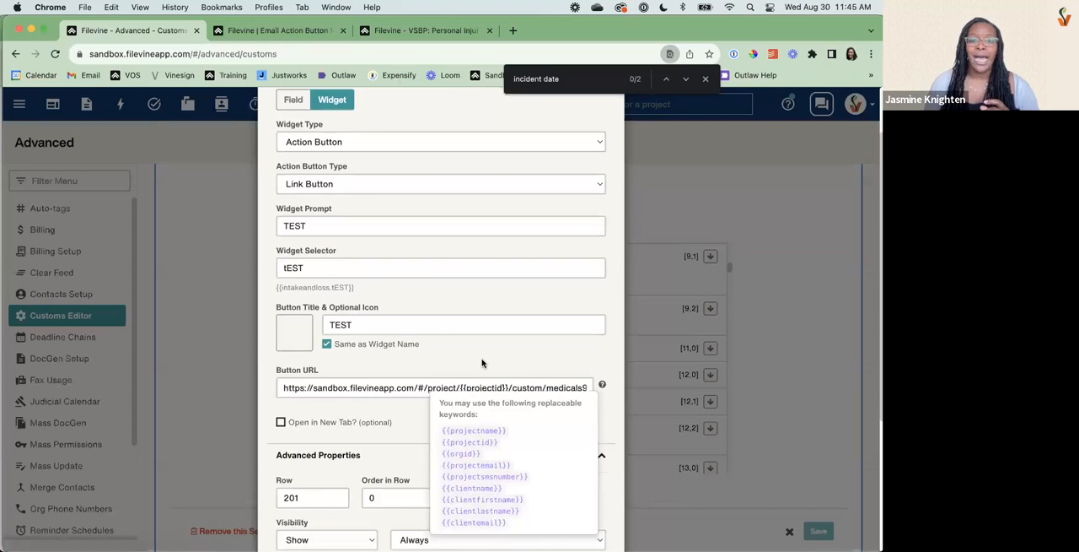
Set the link button to open in a new tab and check the project's Medicals section that it links to.
scroll(482, 363, "down", 4)
left_click(281, 242)
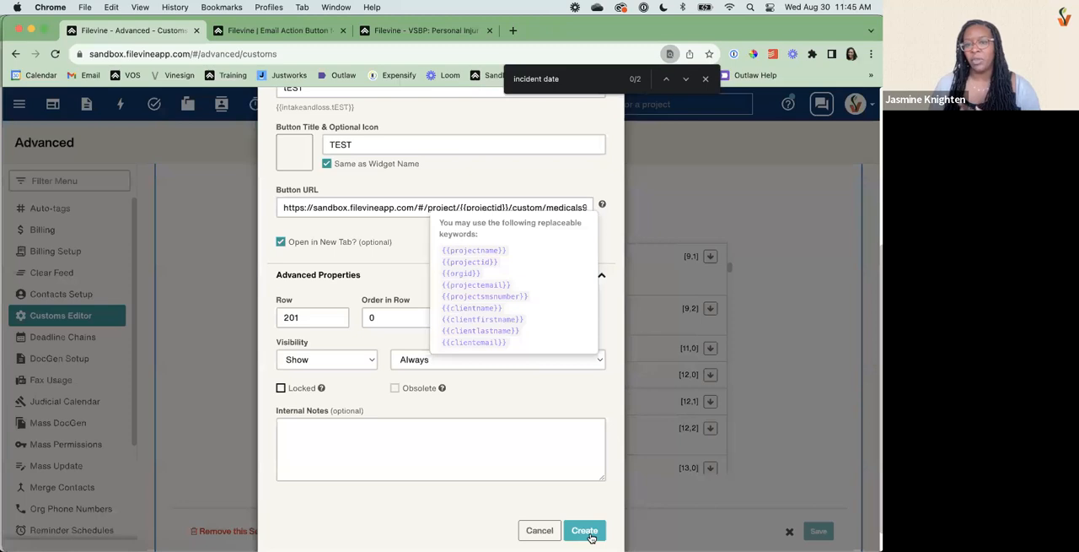
left_click(438, 32)
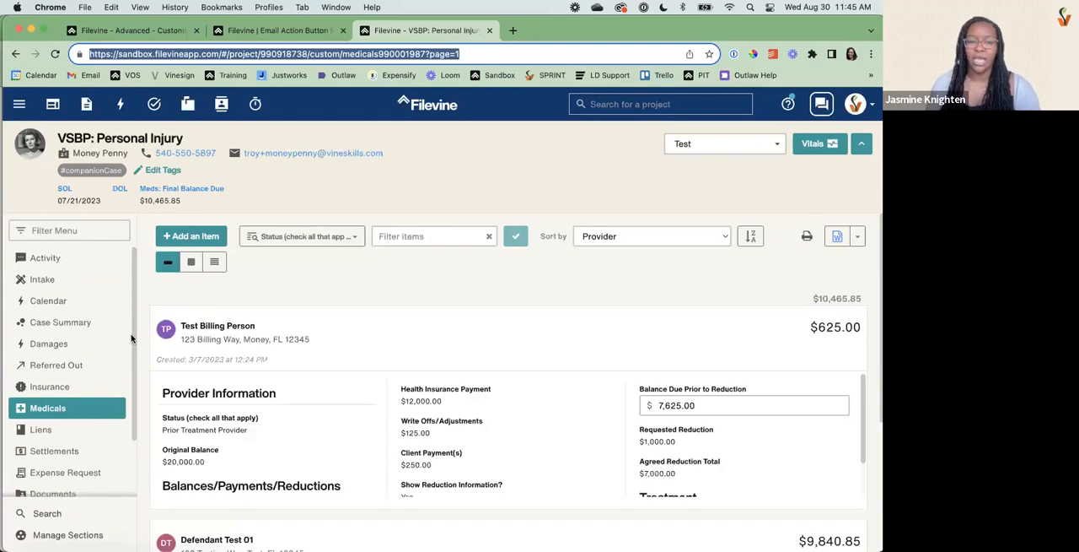
left_click(148, 31)
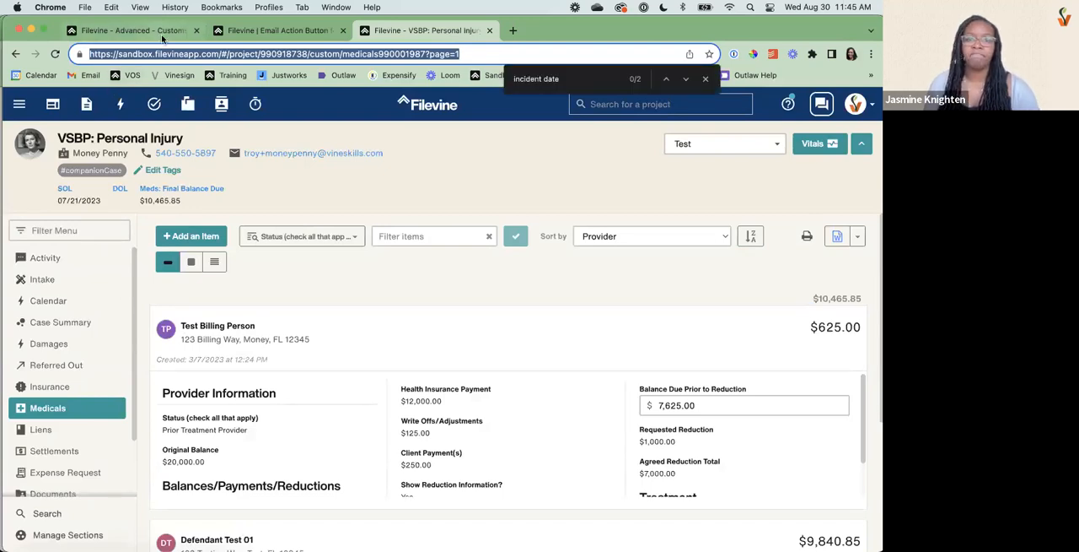
Review the link button's settings and cancel creating the TEST widget template.
scroll(442, 200, "down", 1)
scroll(444, 202, "up", 2)
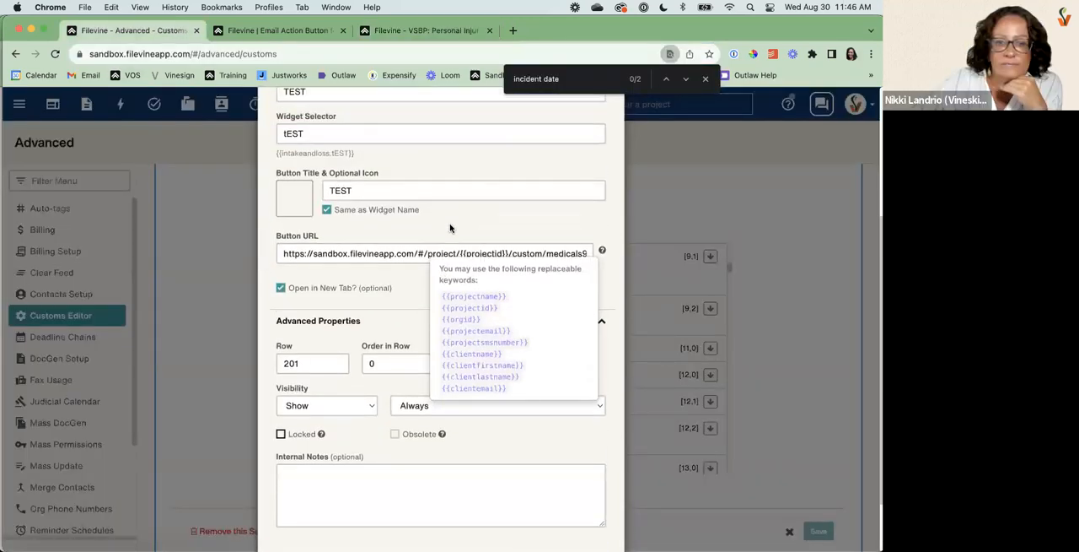
scroll(521, 438, "down", 2)
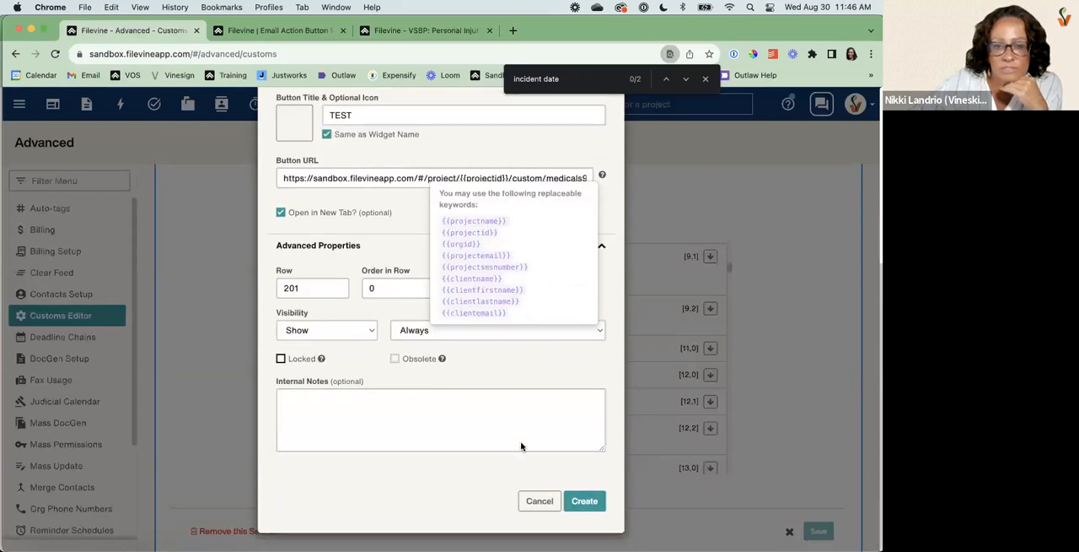
left_click(538, 504)
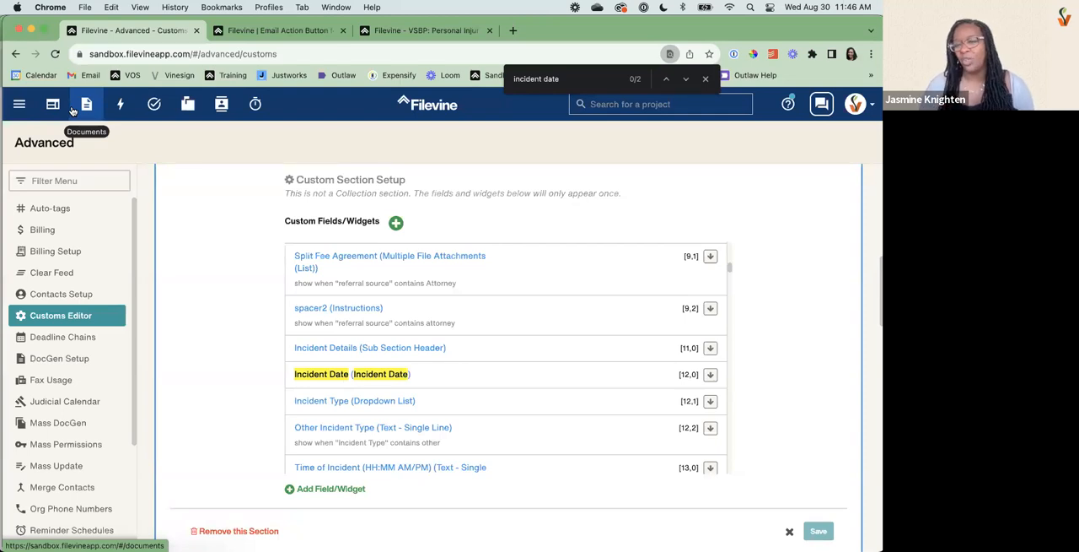
Open the Mailroom and look at the projects offered for moving the #clientcontact message, without choosing one.
left_click(184, 115)
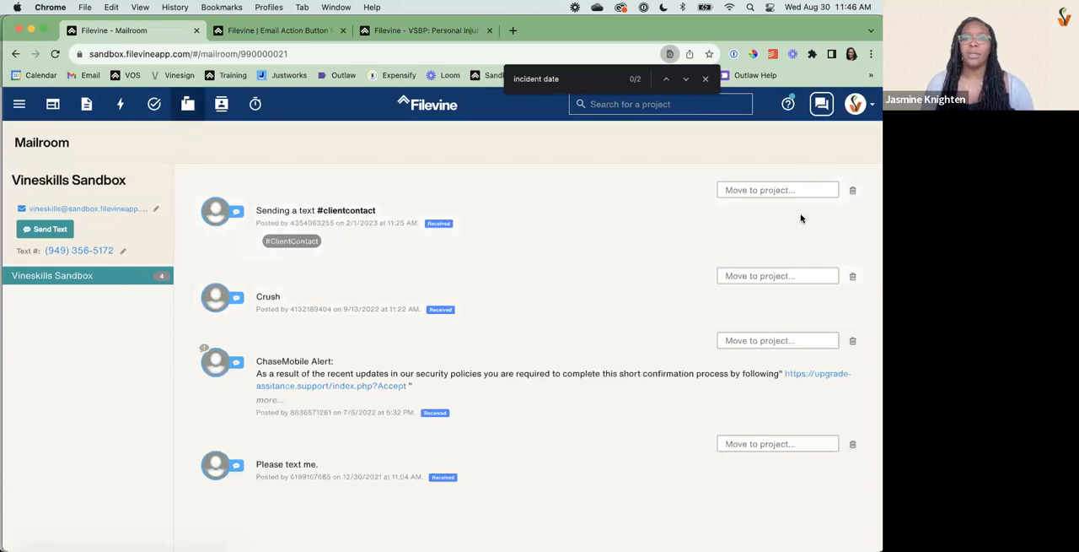
left_click(780, 190)
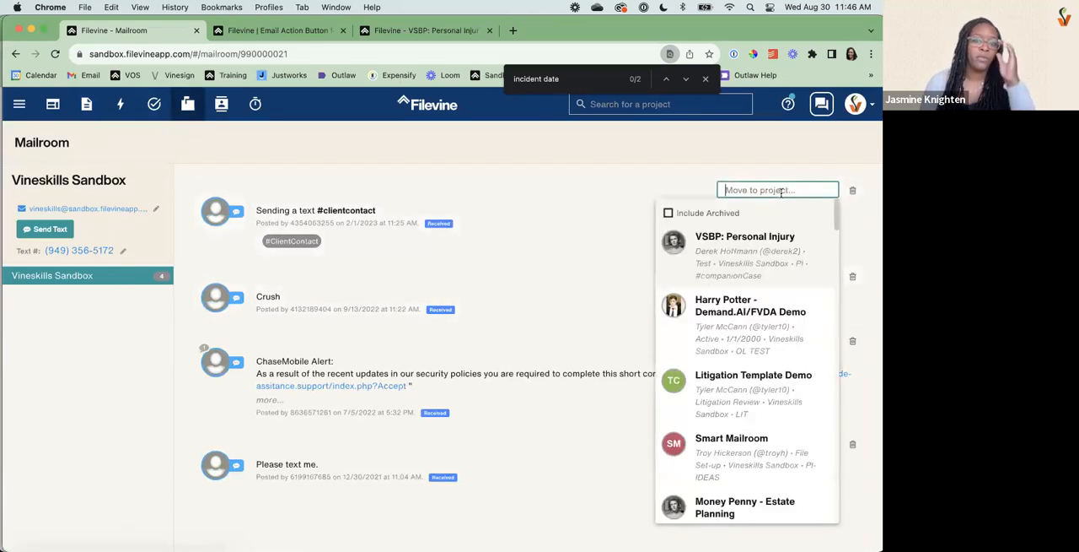
left_click(647, 160)
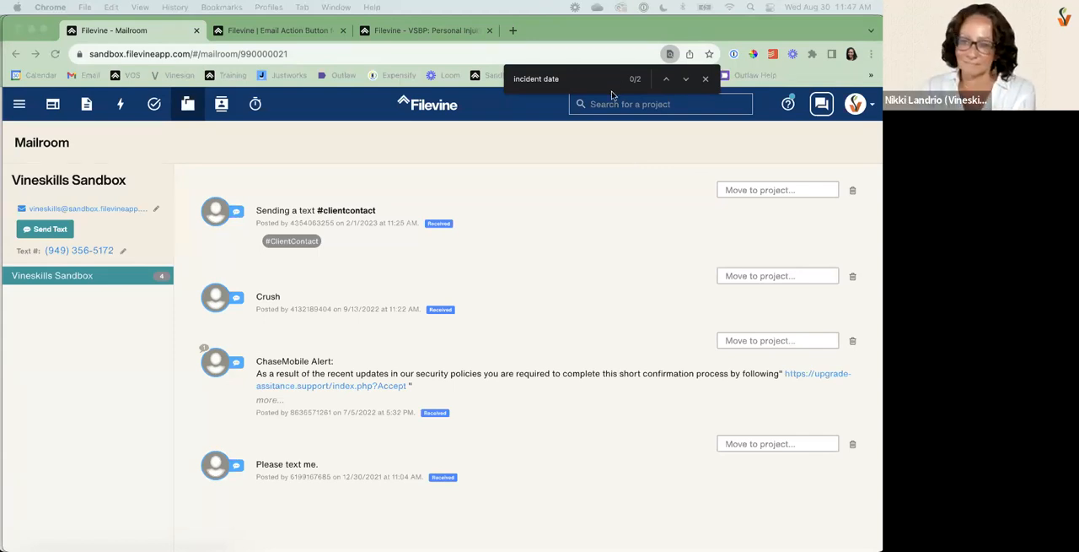
Return to the Customs Editor in the Advanced area and load the VSBP: Personal Injury project type.
left_click(18, 104)
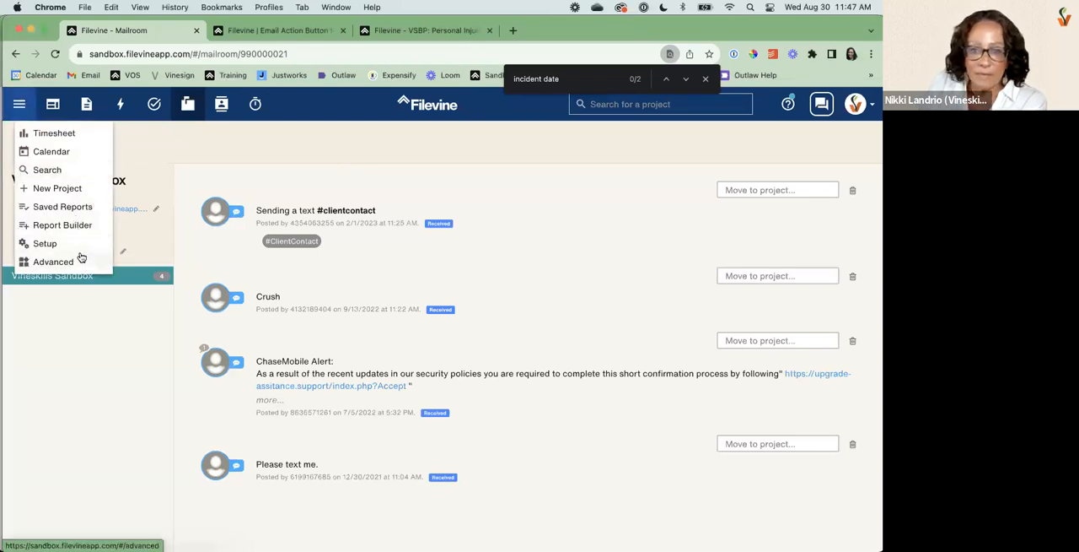
left_click(81, 257)
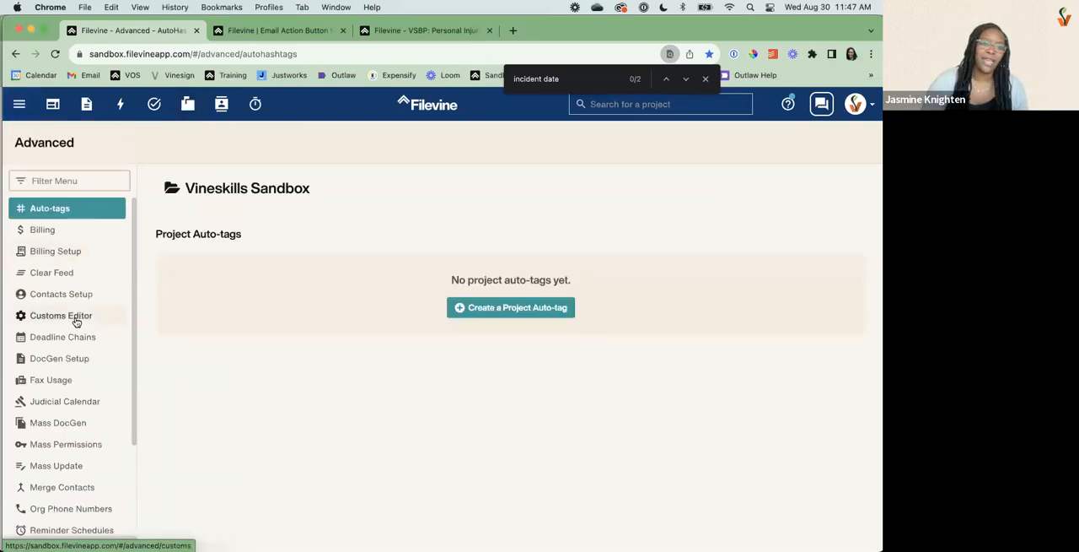
left_click(76, 316)
left_click(370, 187)
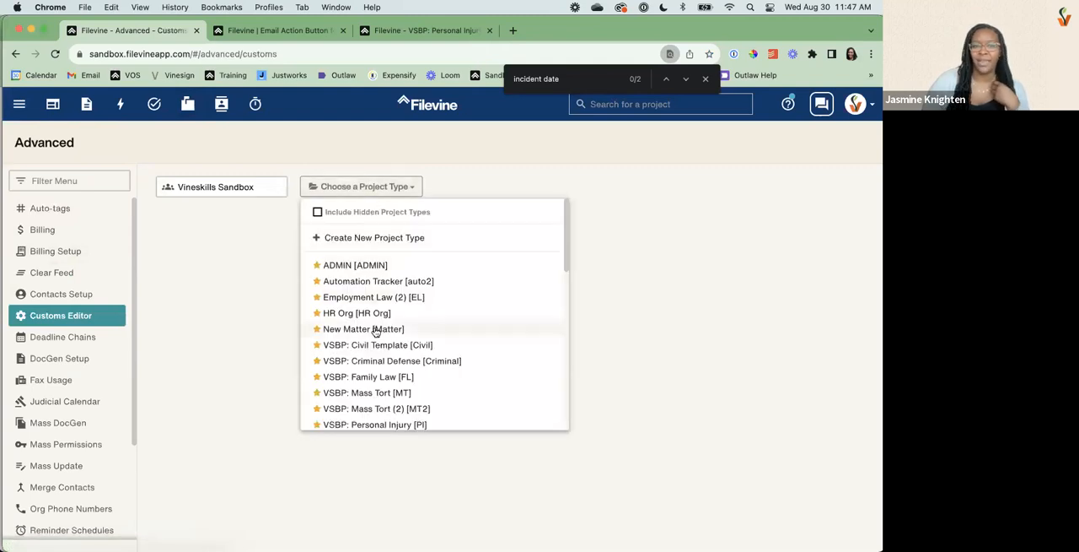
scroll(375, 349, "down", 3)
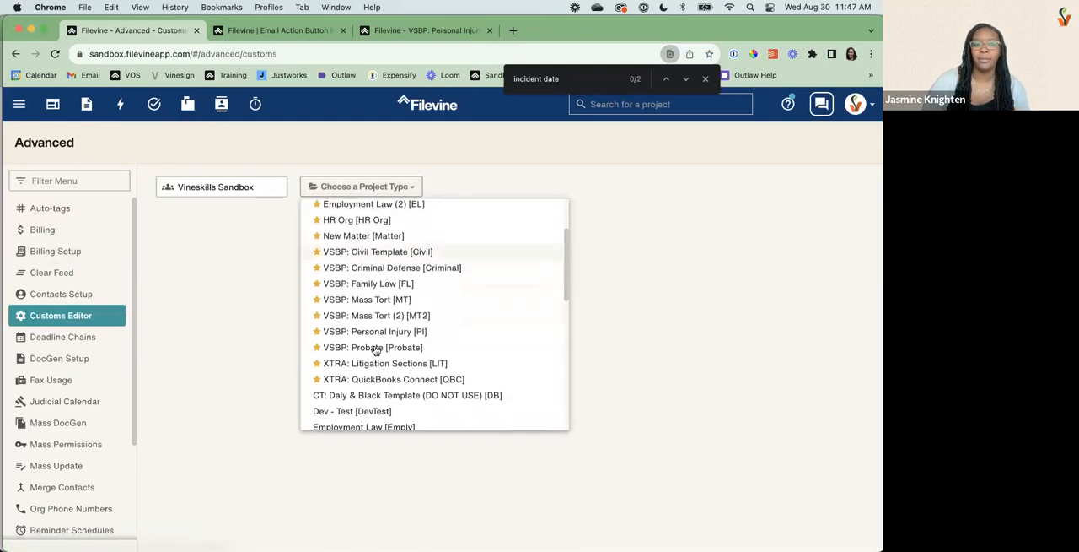
left_click(373, 331)
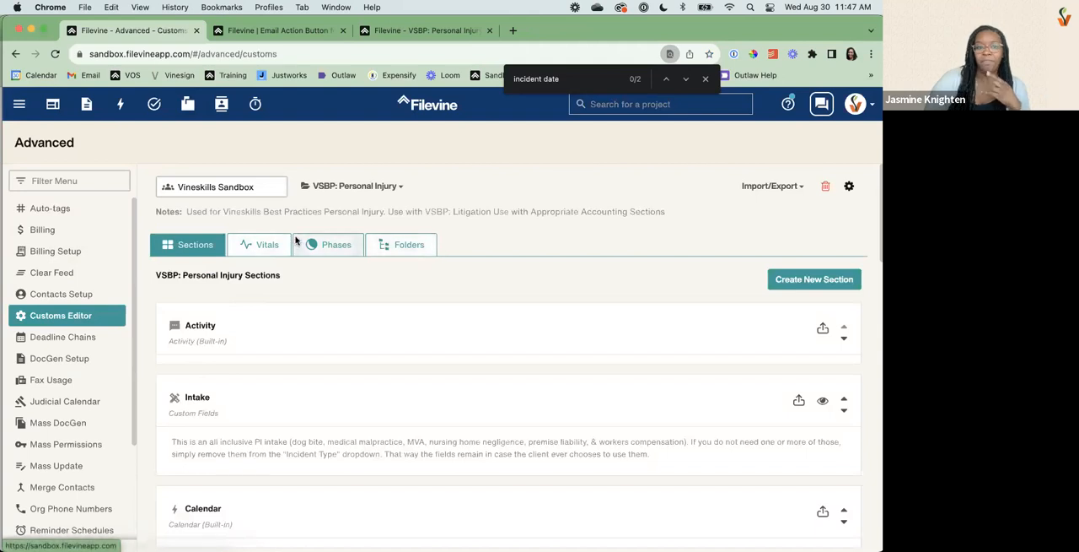
Review the Personal Injury project type's vitals, phases and project folder template.
left_click(270, 253)
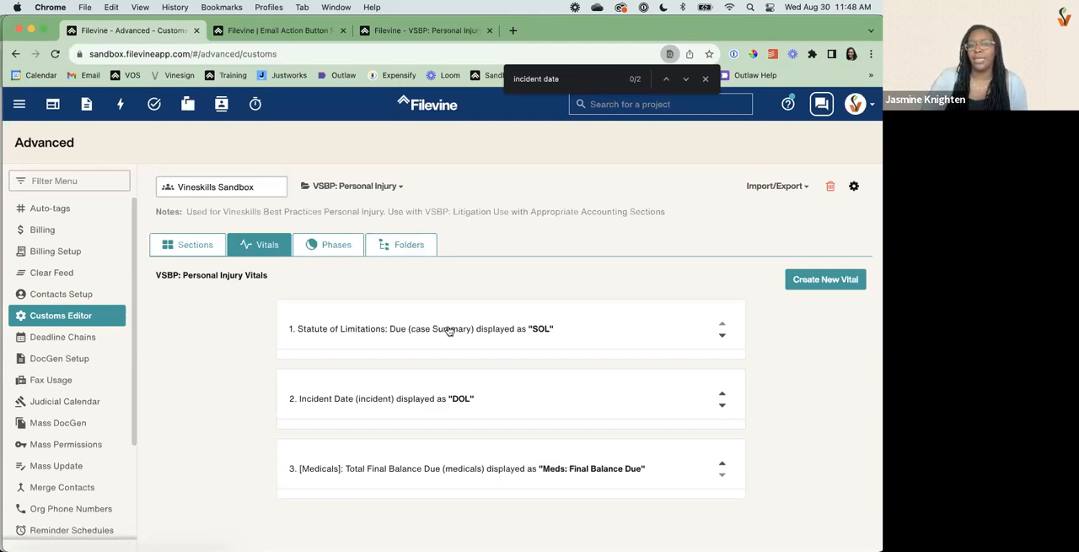
left_click(319, 251)
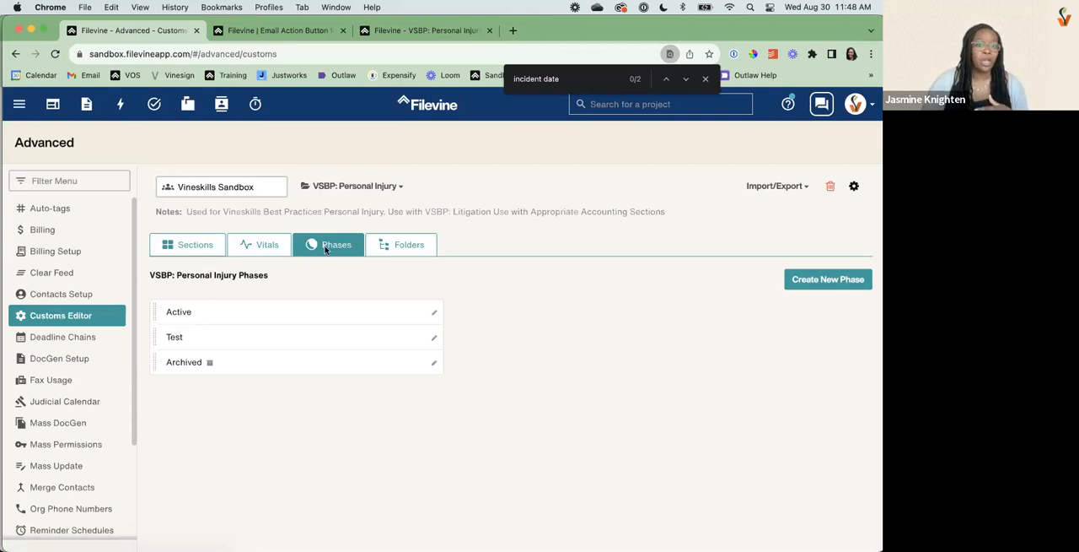
left_click(411, 242)
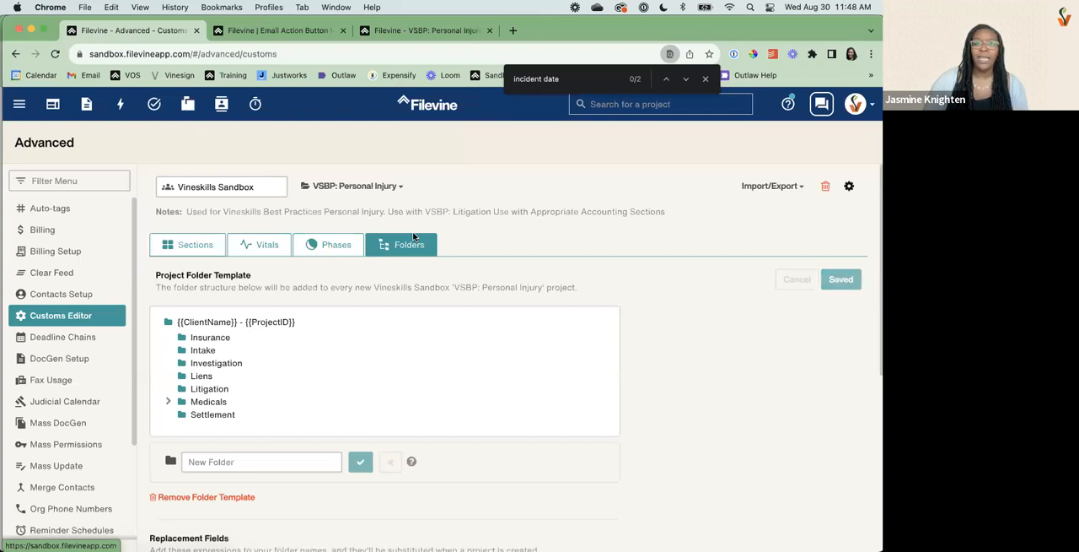